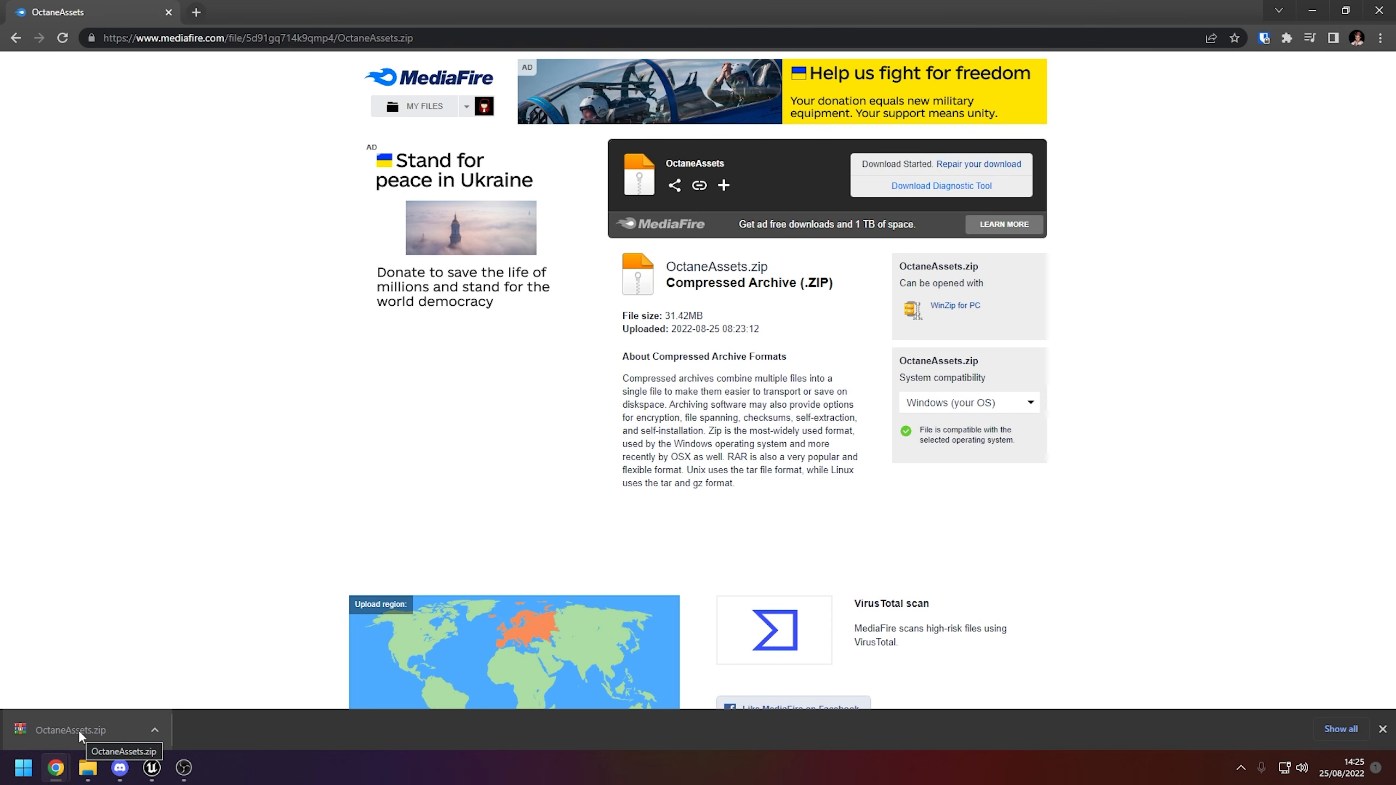
Switch to File Explorer and extract OctaneAssets.zip within the BroadcastSample project folder, closing the extra window that opens
key("alt+Tab")
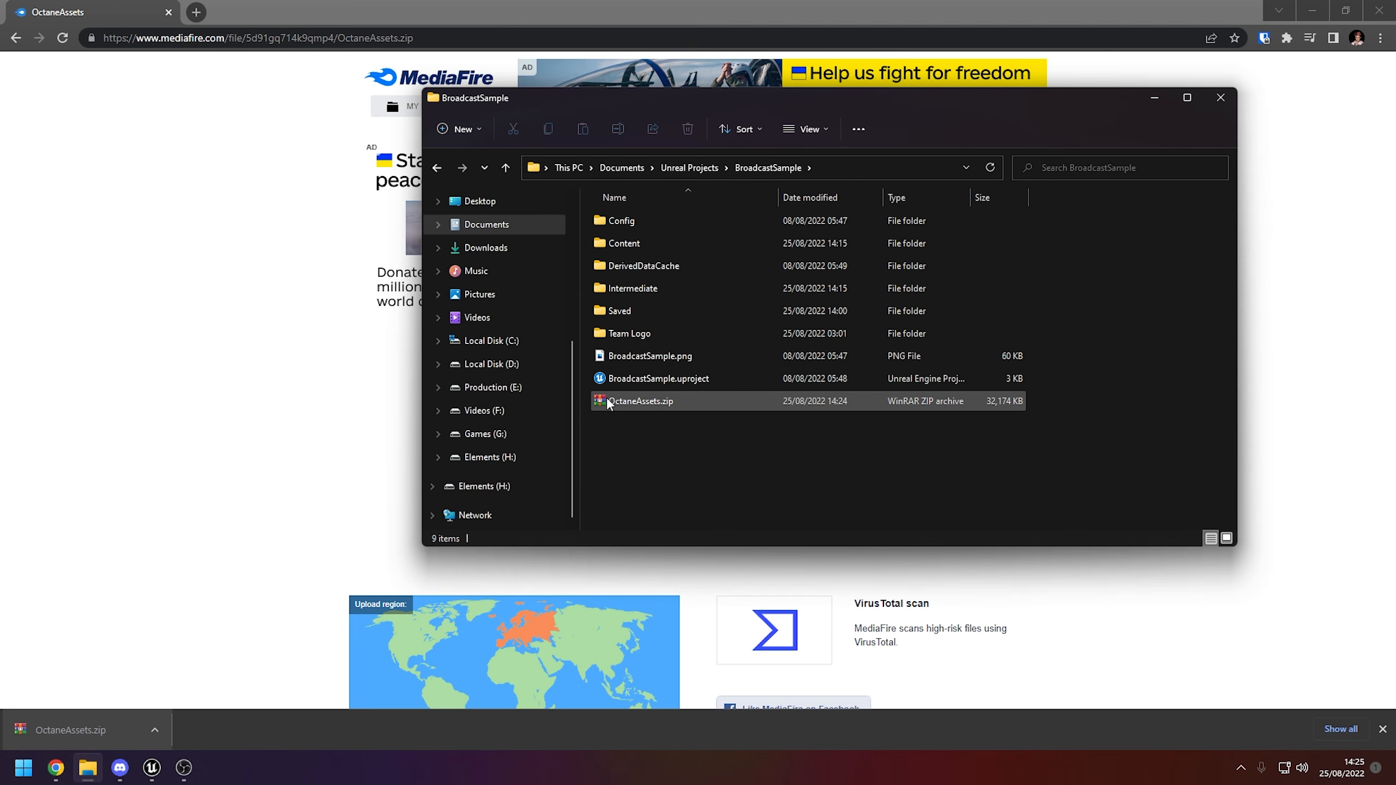
left_click(673, 403)
right_click(693, 397)
left_click(734, 490)
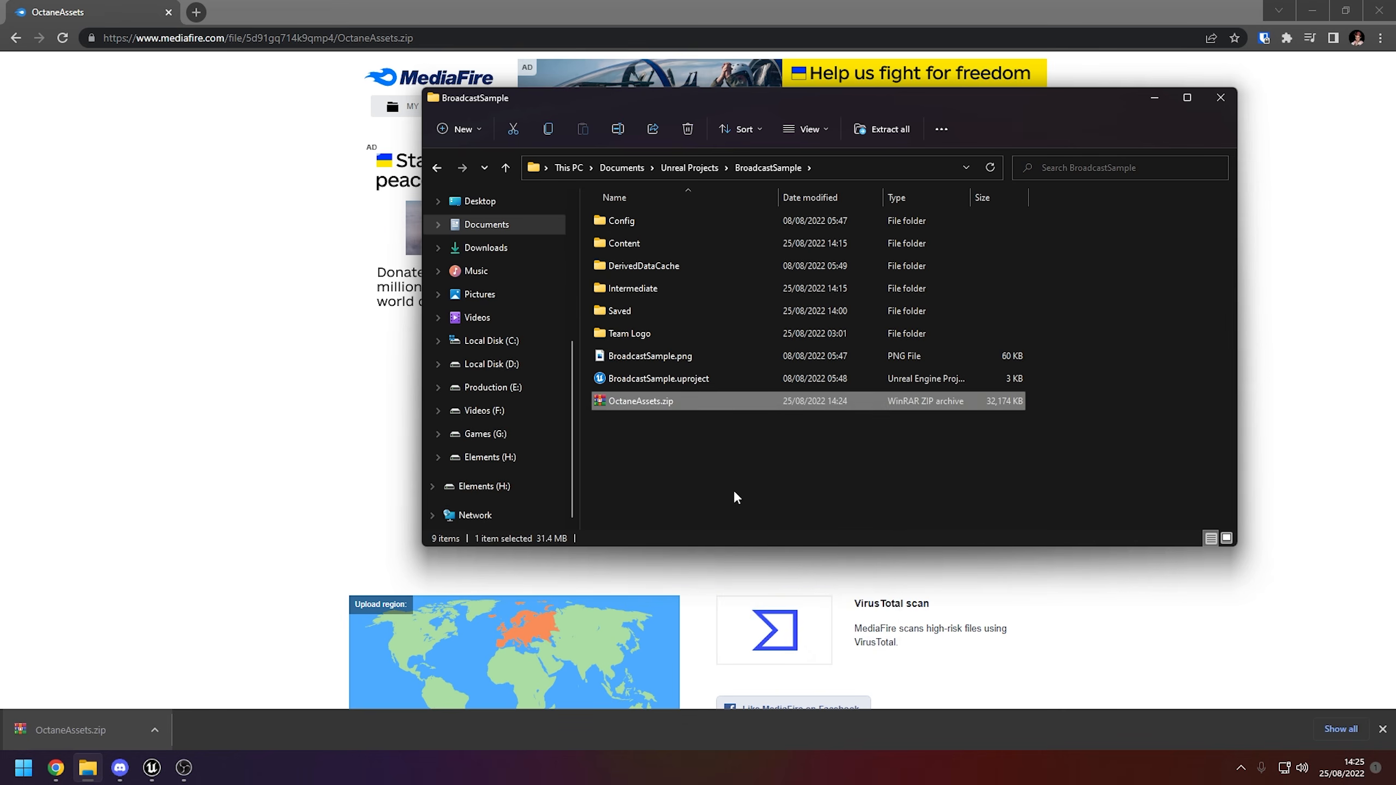
left_click(829, 523)
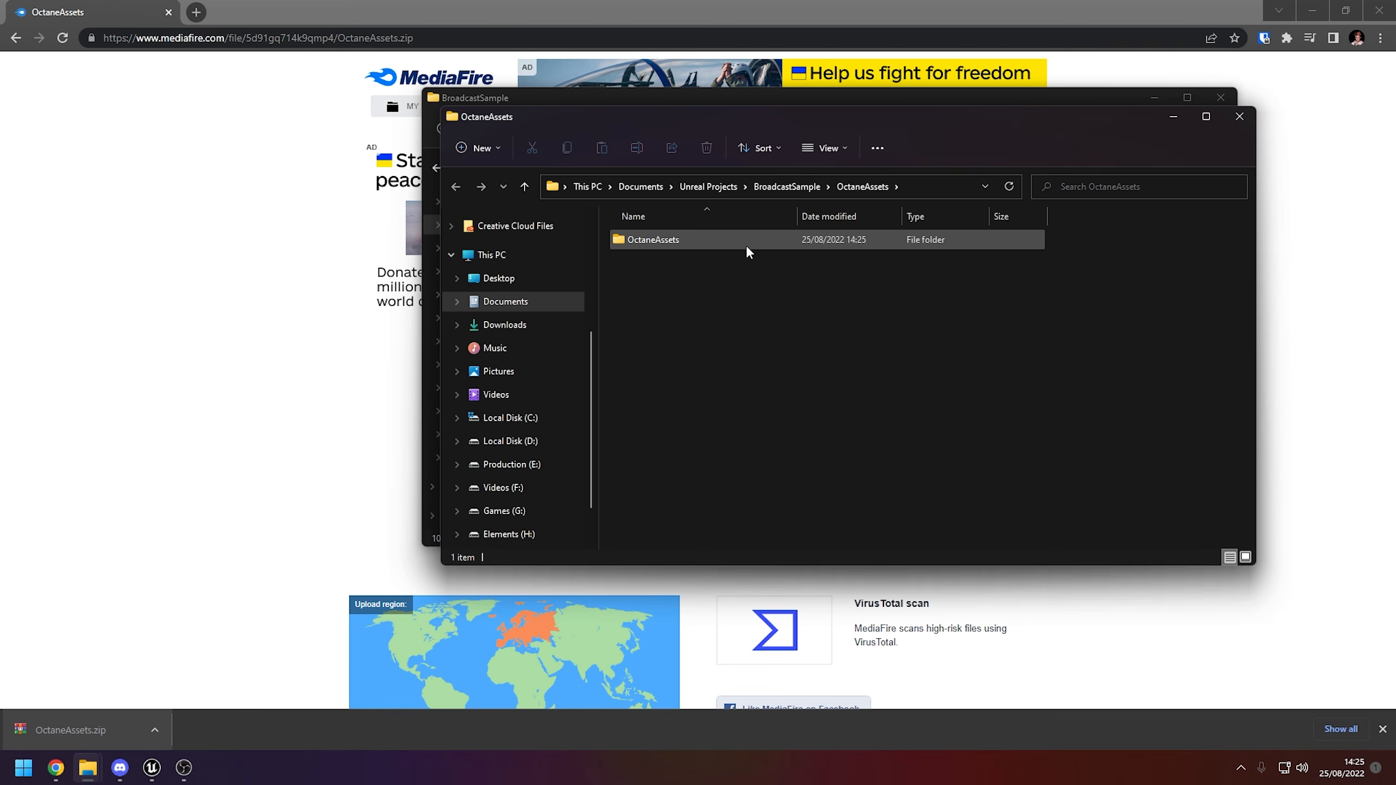
left_click(1239, 116)
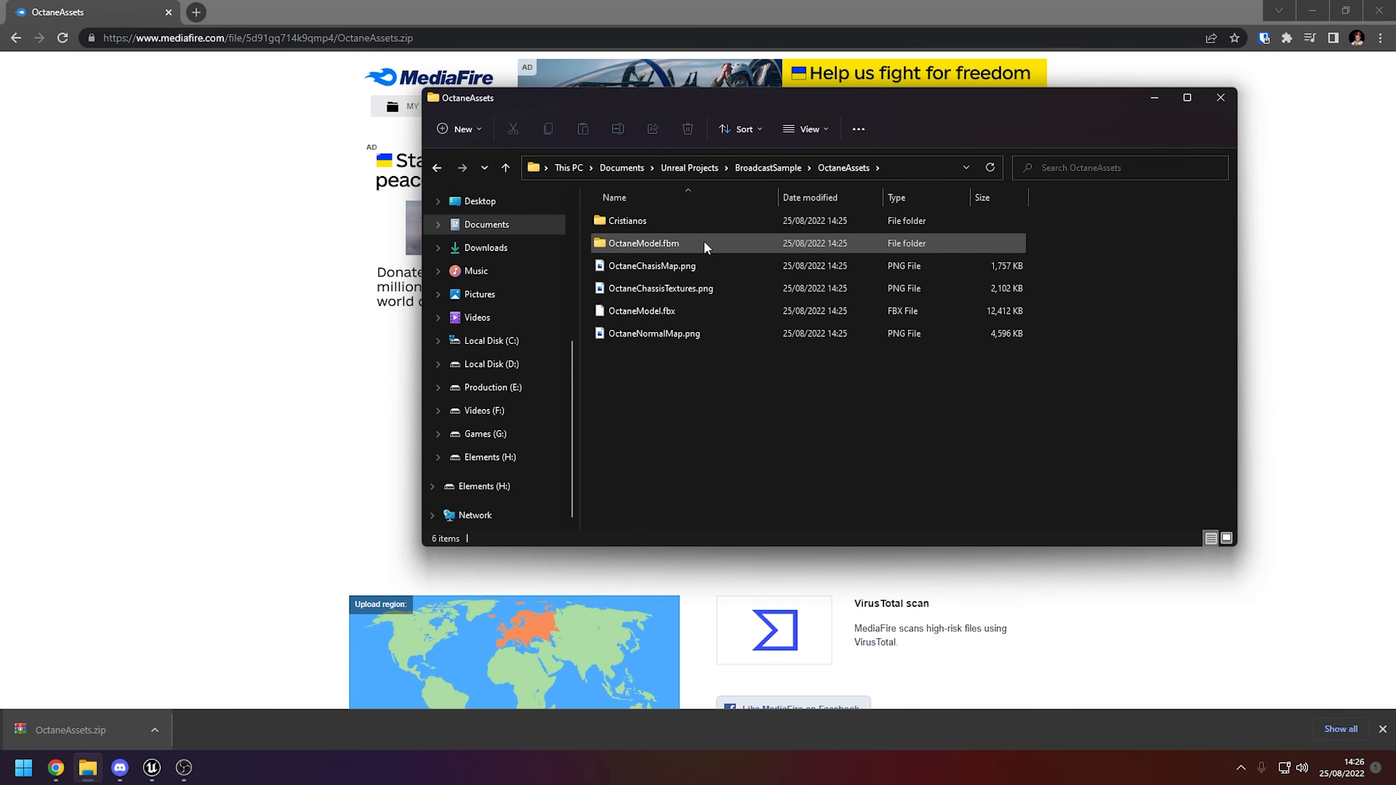
View the wheel texture images in the extracted Cristianos folder, from CristianosDark.png through CristianosNormalMap.png
double_click(650, 219)
double_click(637, 249)
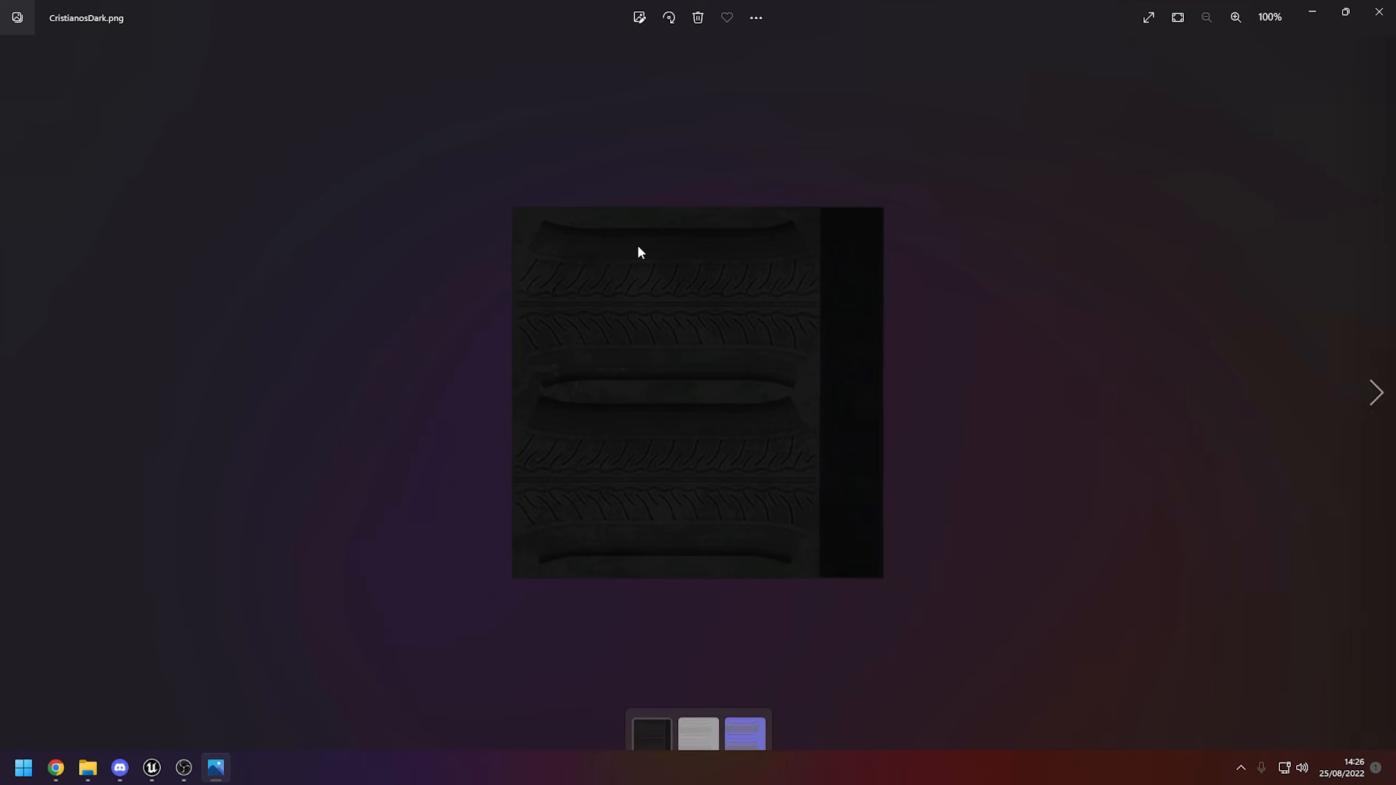
key("Right")
key("Right")
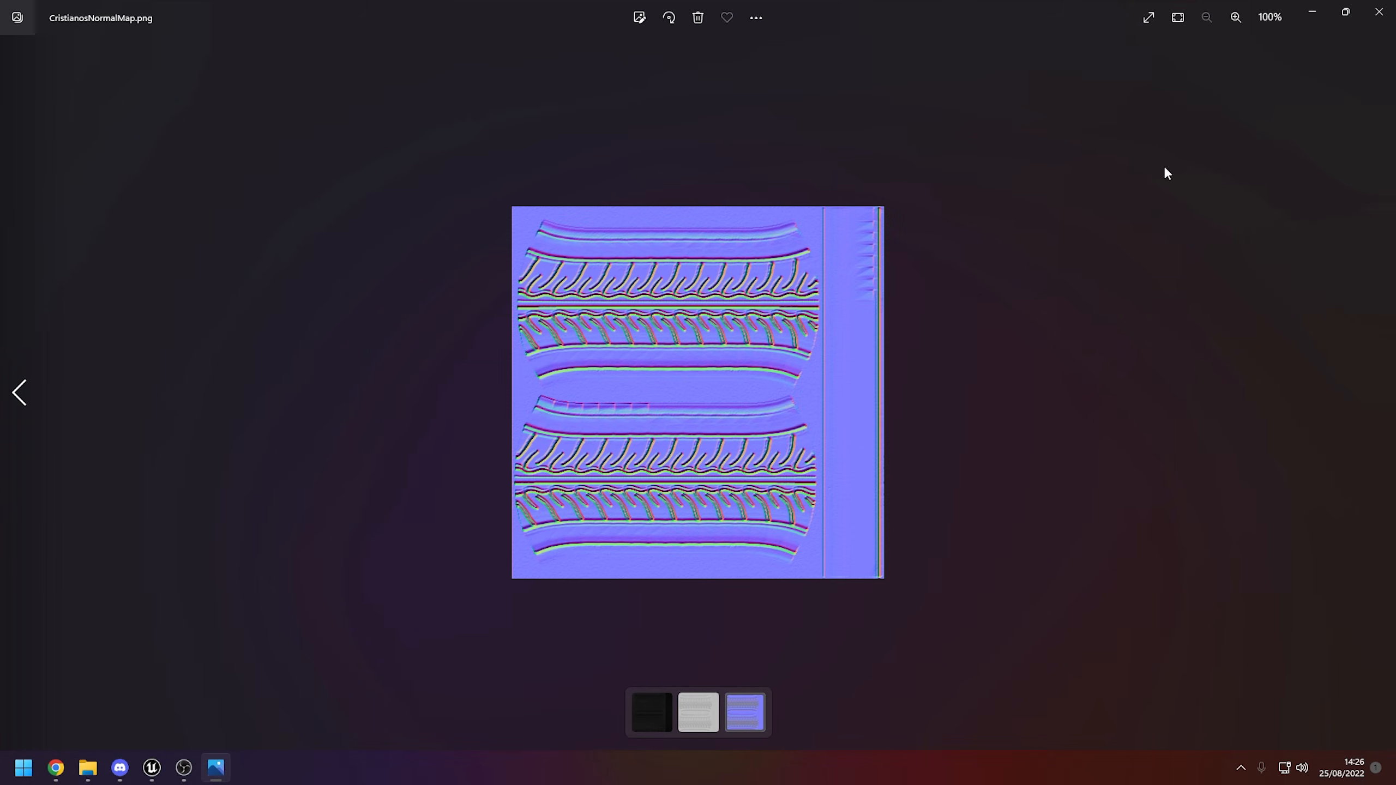
left_click(1379, 12)
Return to the OctaneAssets folder and view OctaneChasisMap.png, OctaneChassisTextures.png and OctaneNormalMap.png
key("alt+Left")
double_click(713, 267)
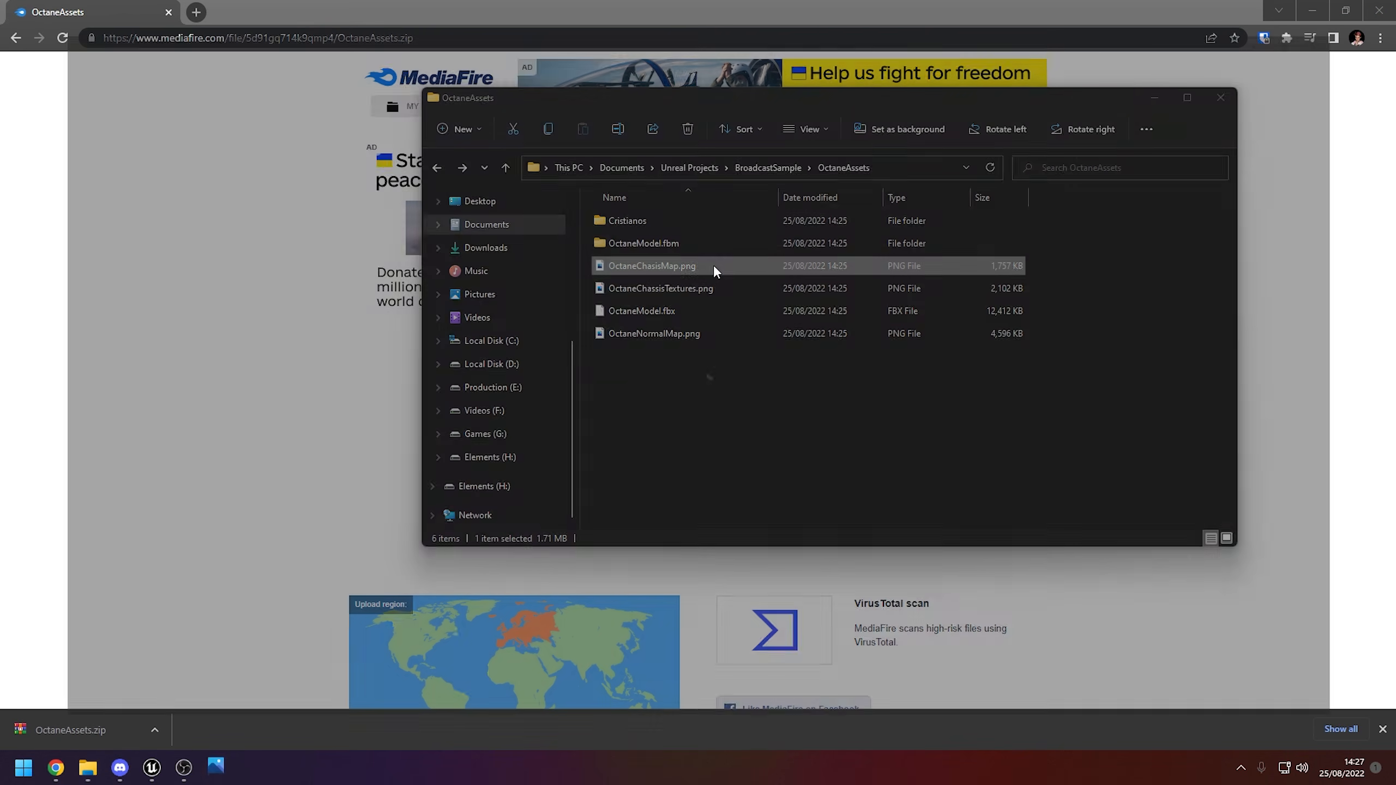
key("Right")
key("Right")
key("Left")
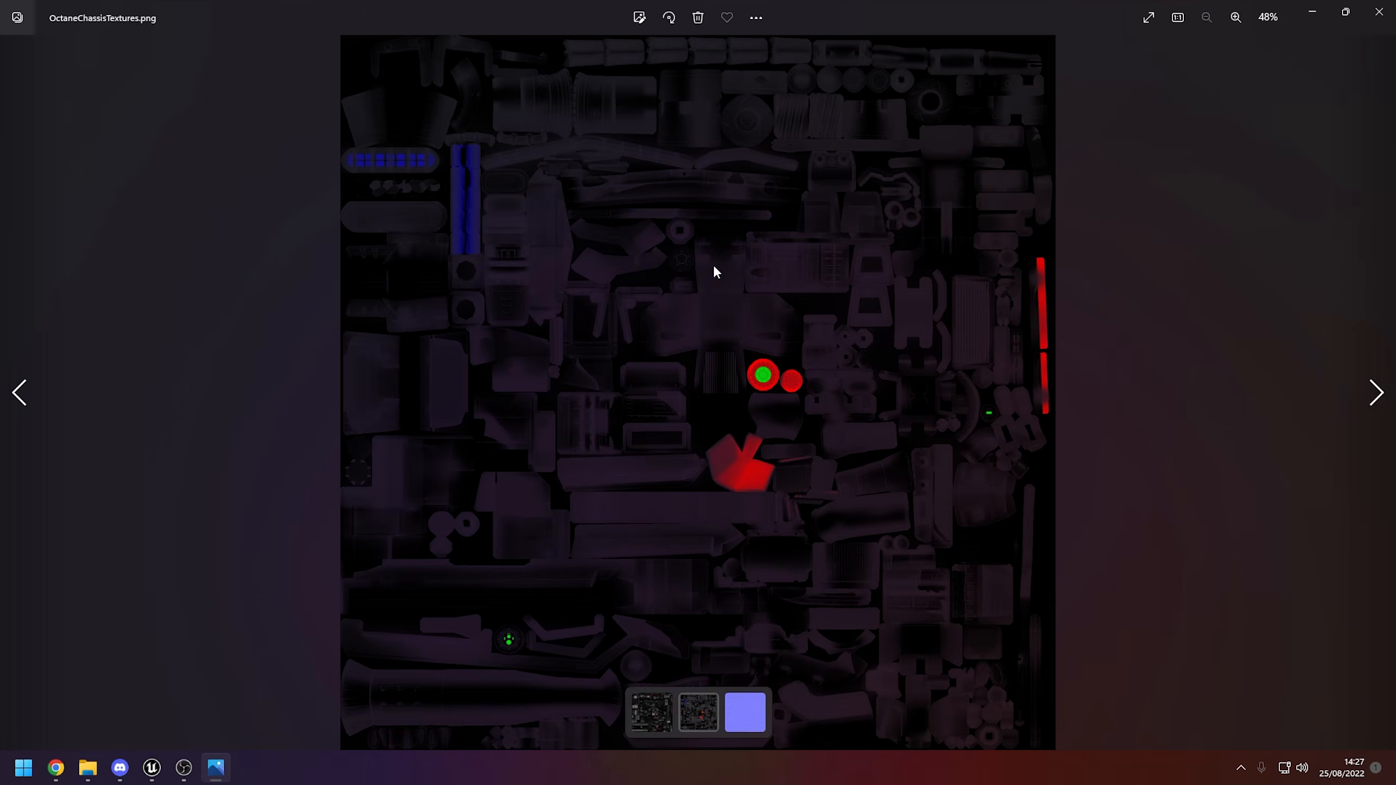
key("Right")
key("Left")
key("Left")
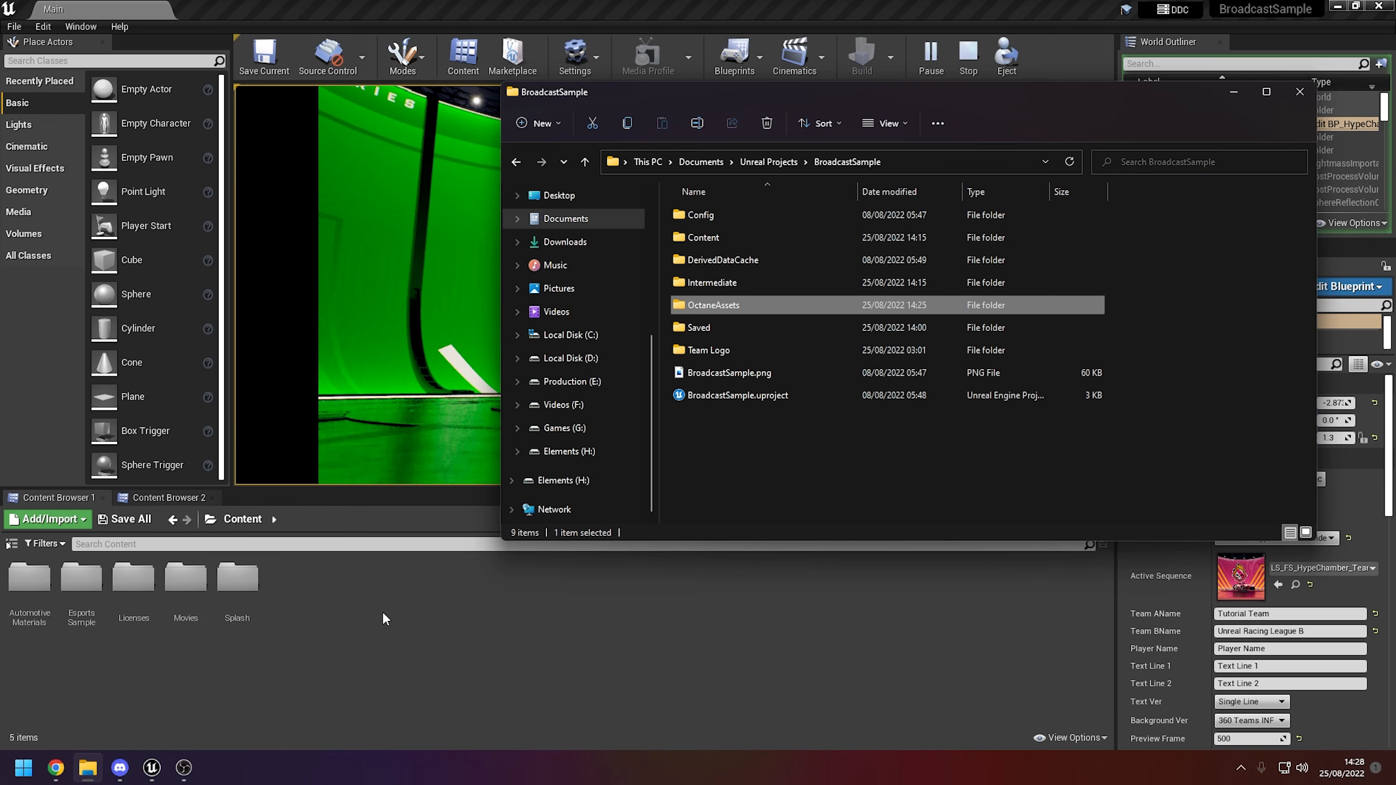
In the Unreal Editor, import the OctaneAssets folder from File Explorer into EsportsSample/_ArtistElements/Blueprints
double_click(82, 580)
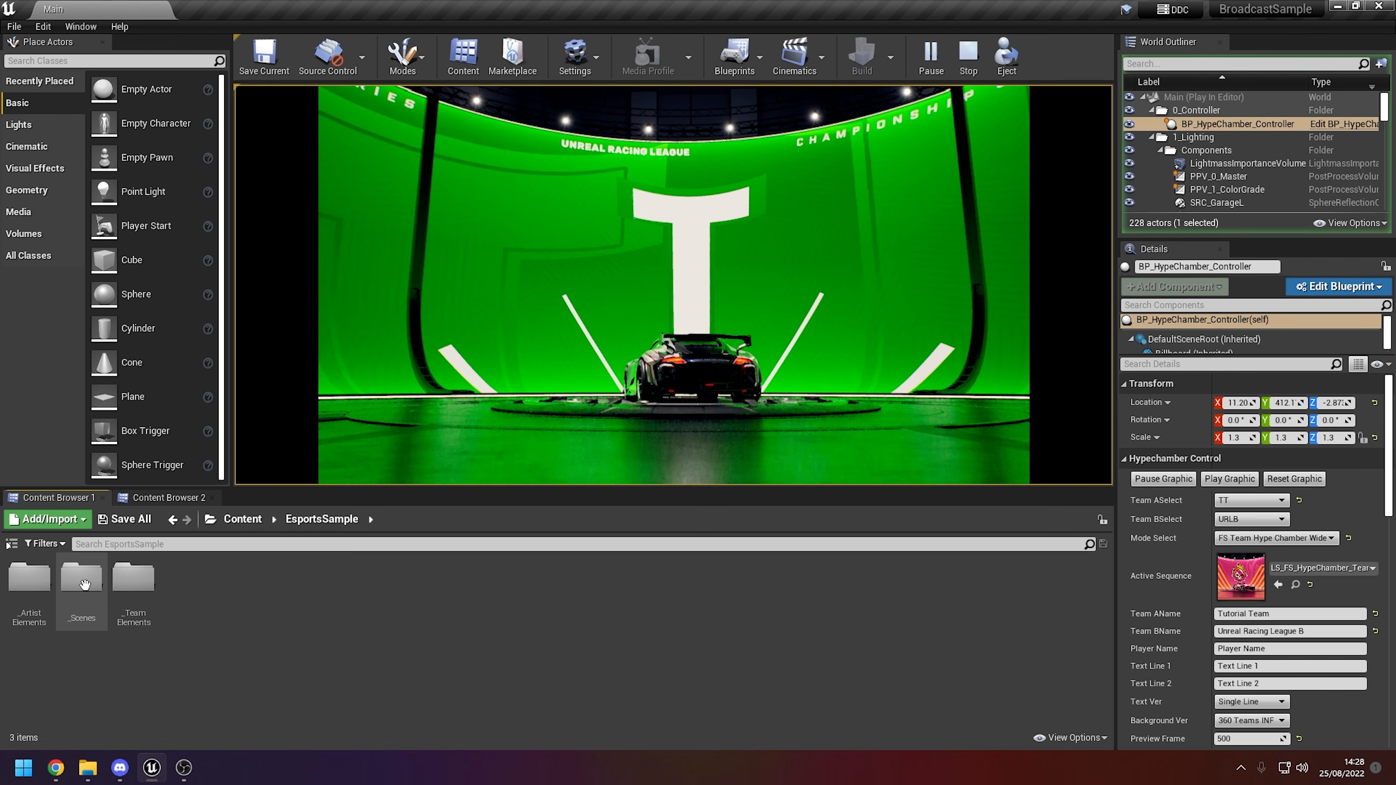
double_click(49, 583)
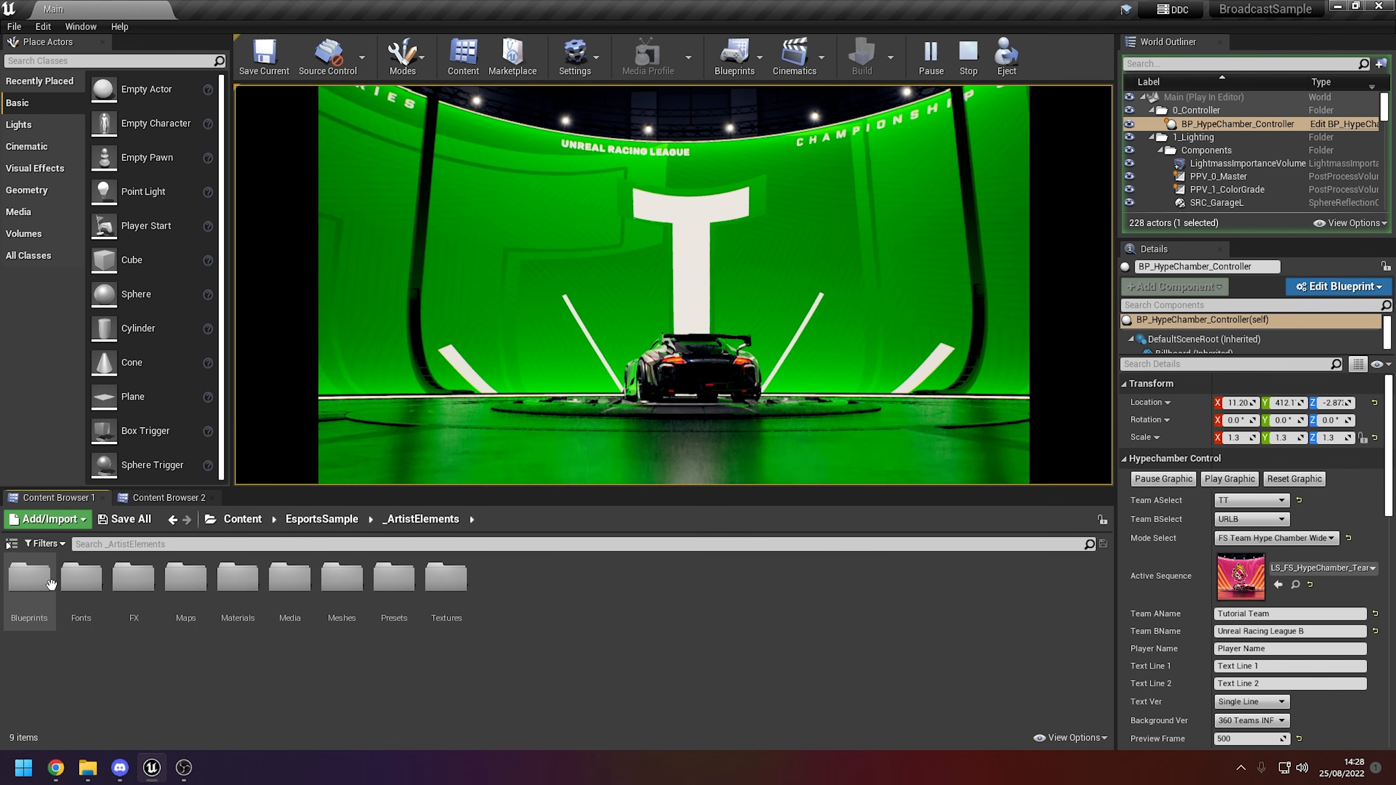
double_click(51, 584)
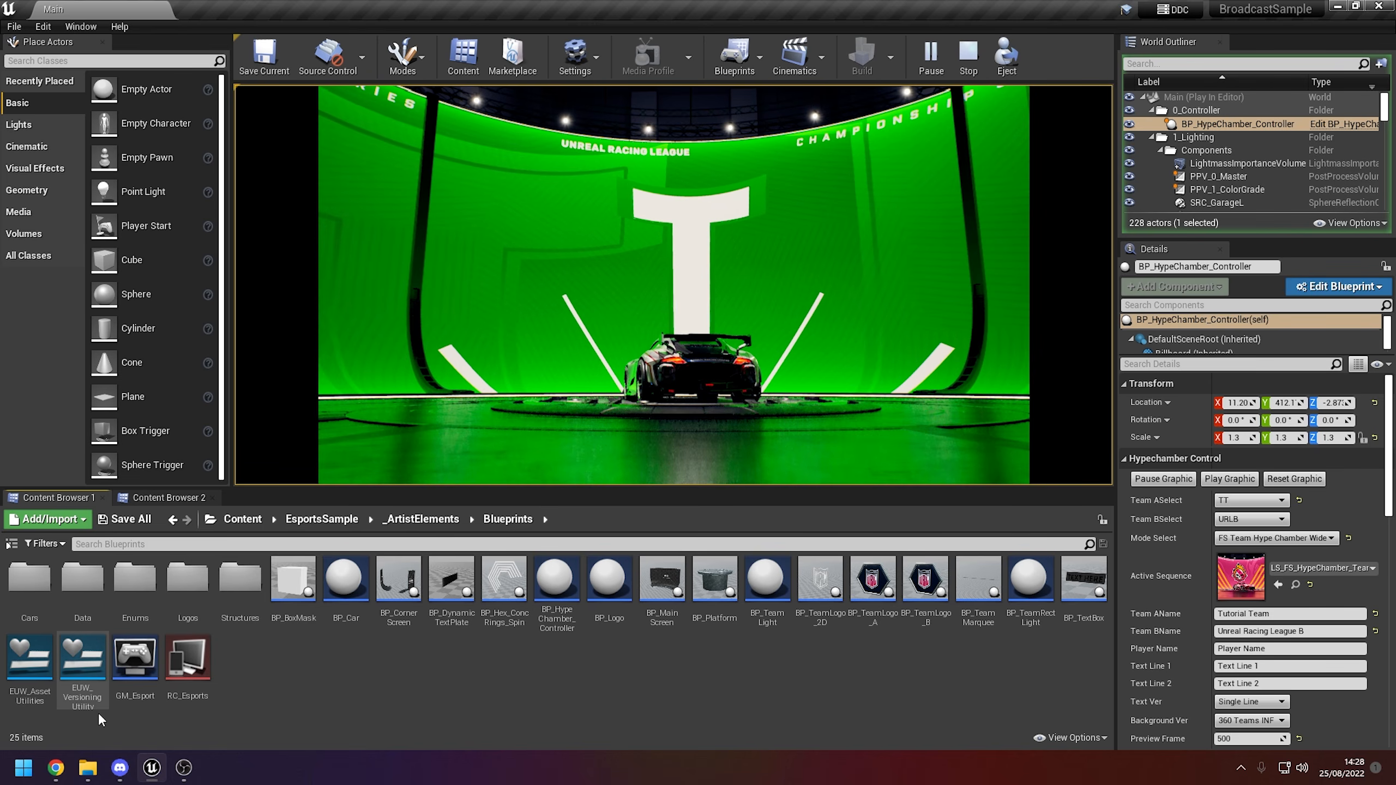
left_click(88, 767)
left_click_drag(704, 305, 367, 662)
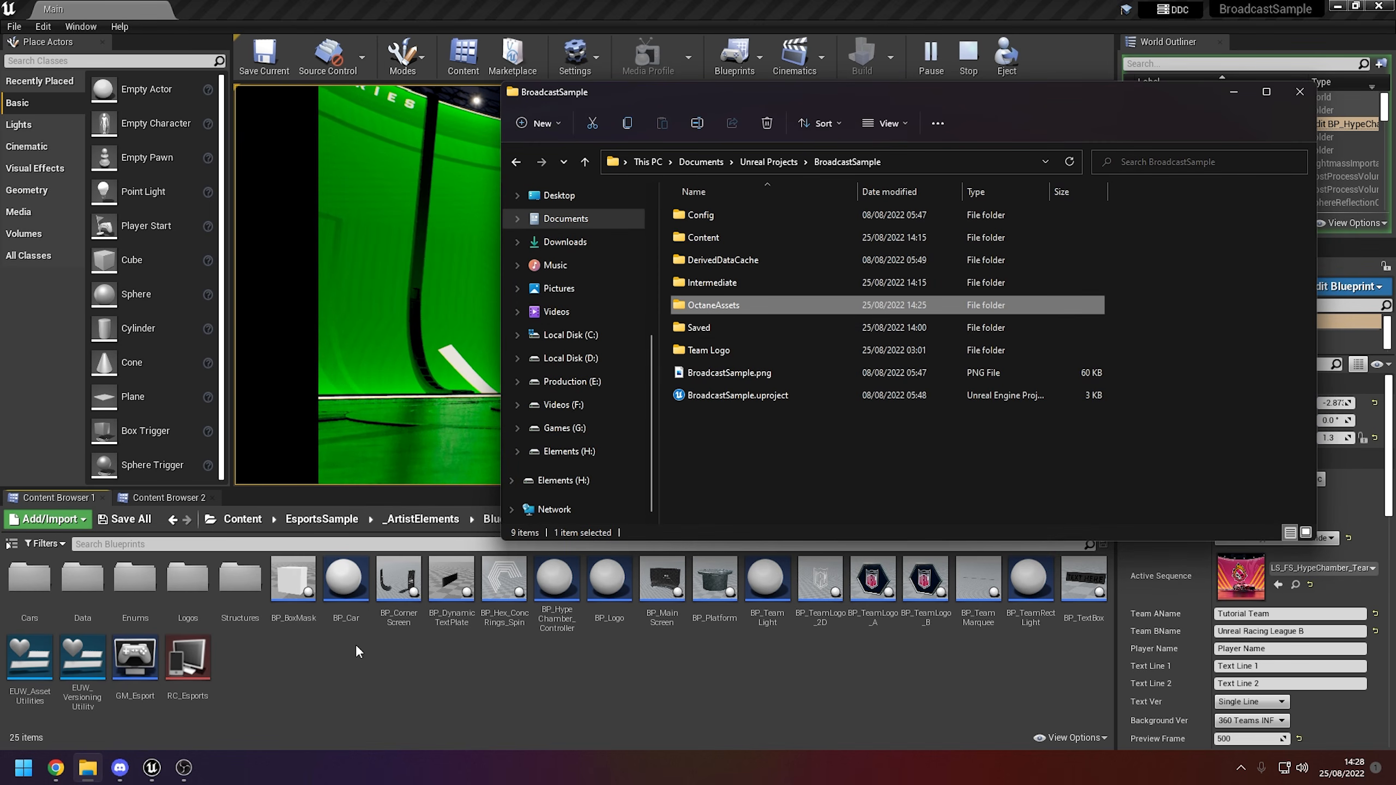
left_click(1233, 91)
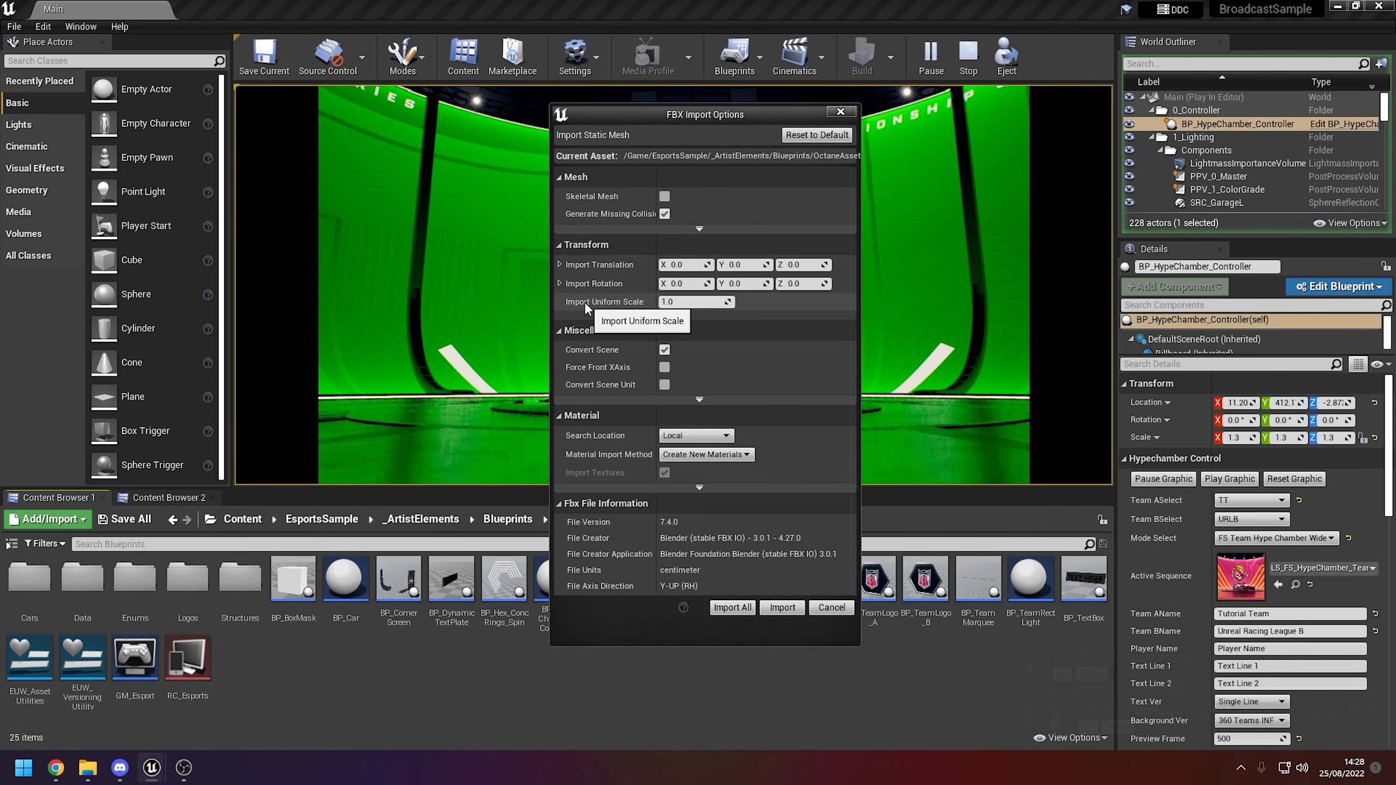
Set the FBX import uniform scale to 0.01, import all assets, and dismiss the message log and normal map notification
left_click(677, 304)
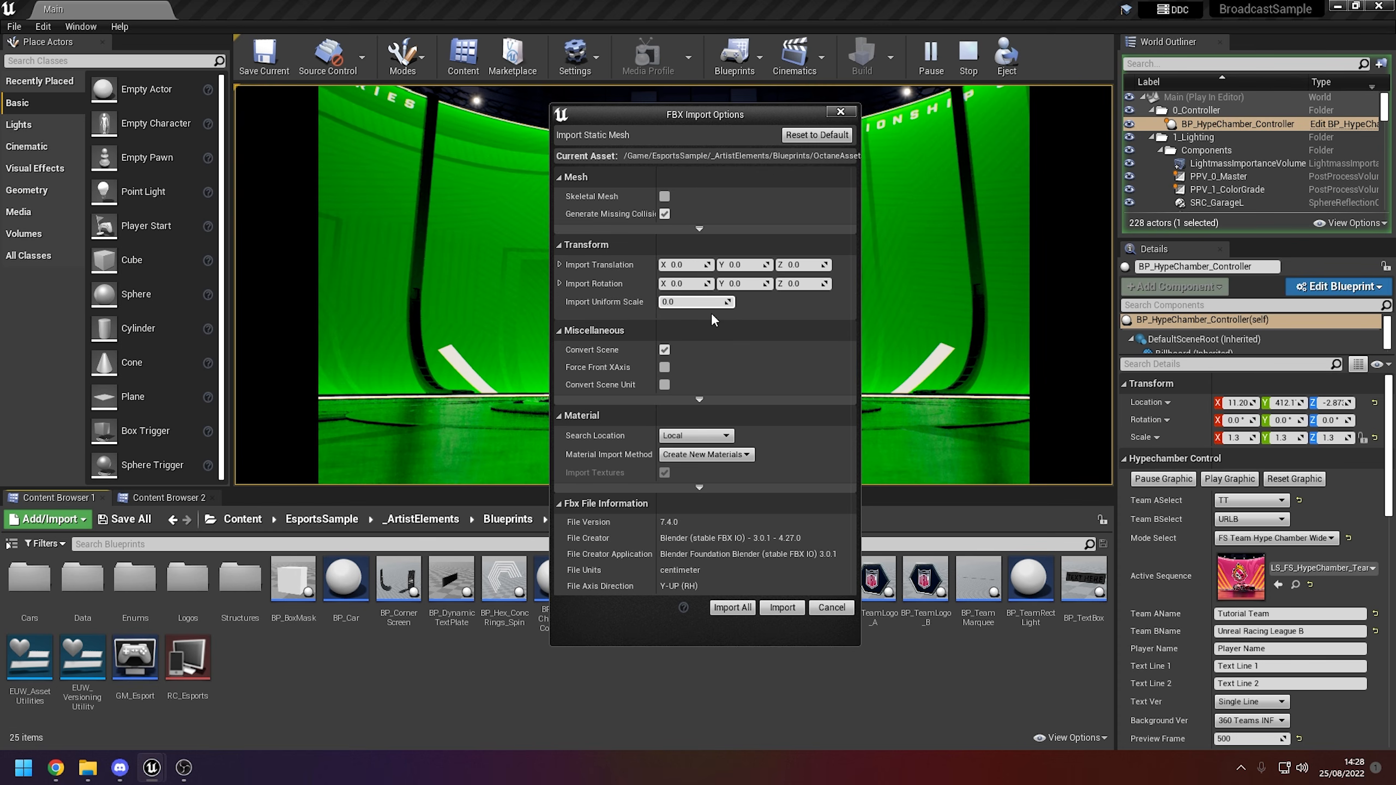
type("0.01")
key("Return")
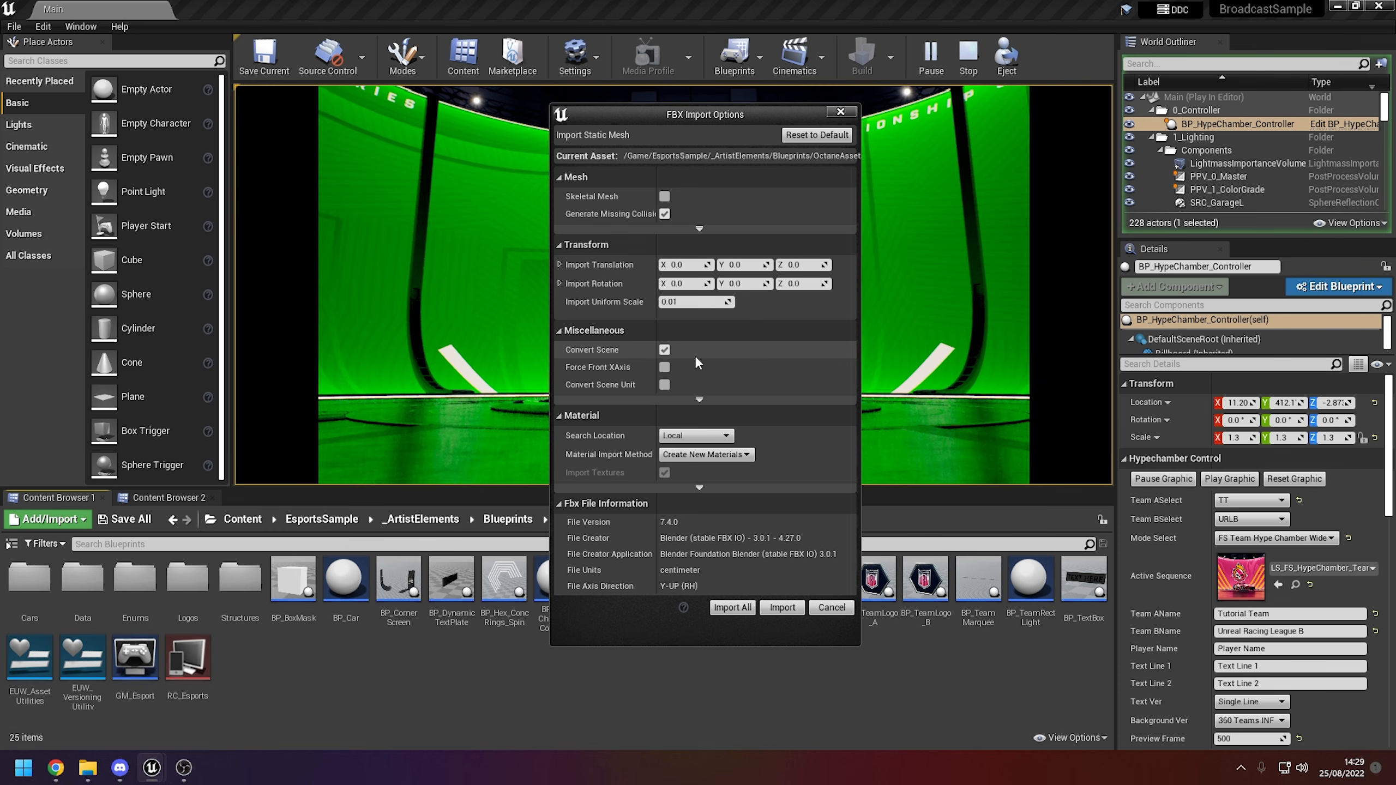
left_click(723, 607)
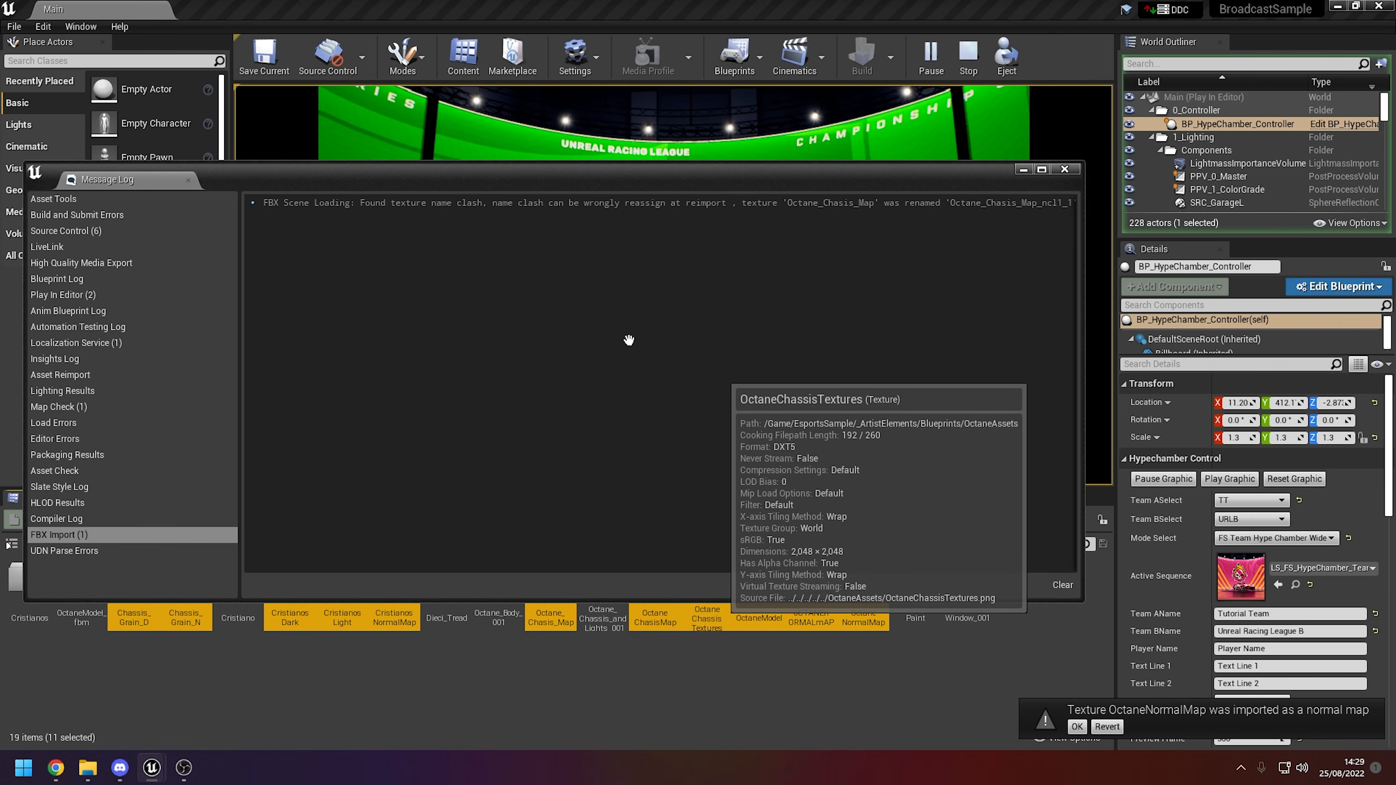
left_click(1065, 170)
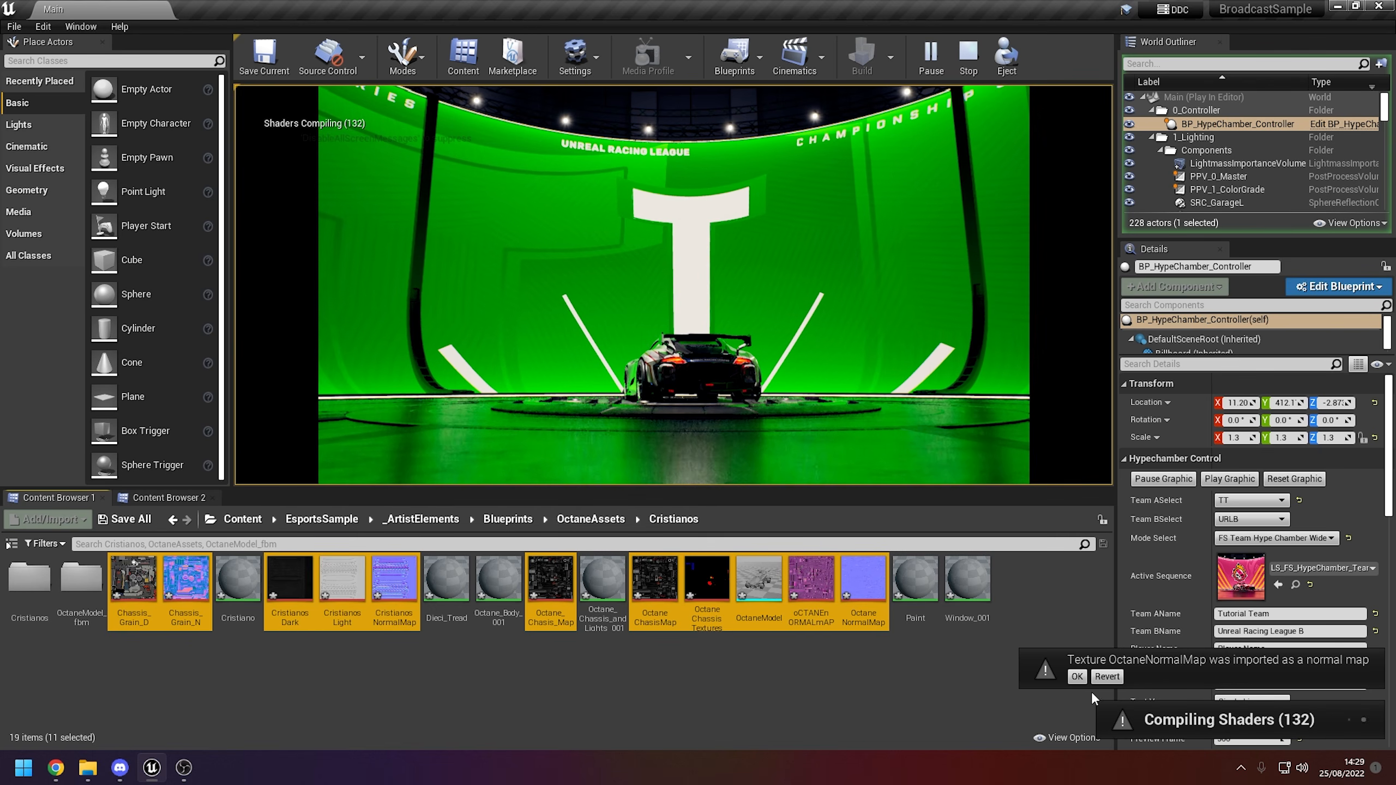
left_click(1076, 677)
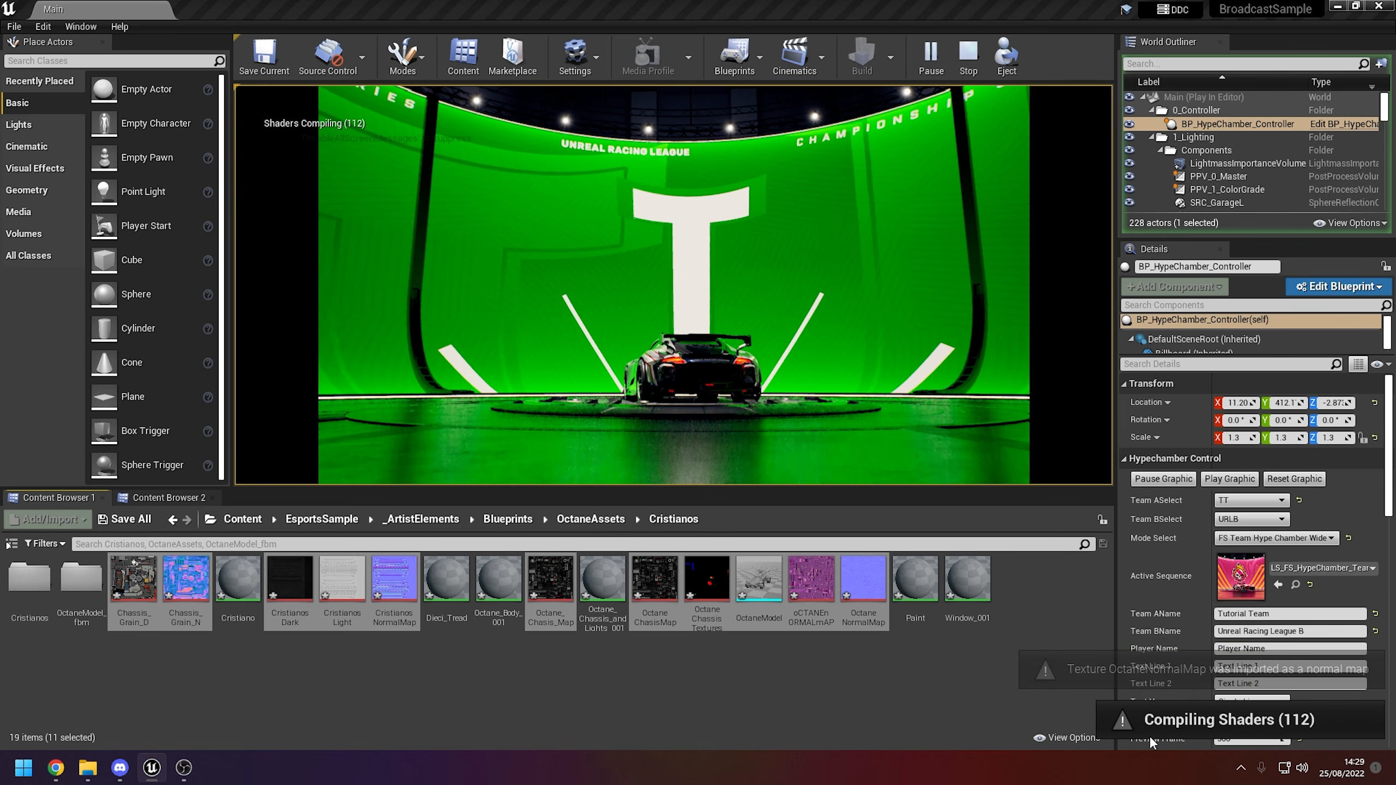
Open the imported OctaneModel mesh from Blueprints/OctaneAssets, examine the car and its material slots, and close the mesh editor
left_click(508, 519)
double_click(239, 588)
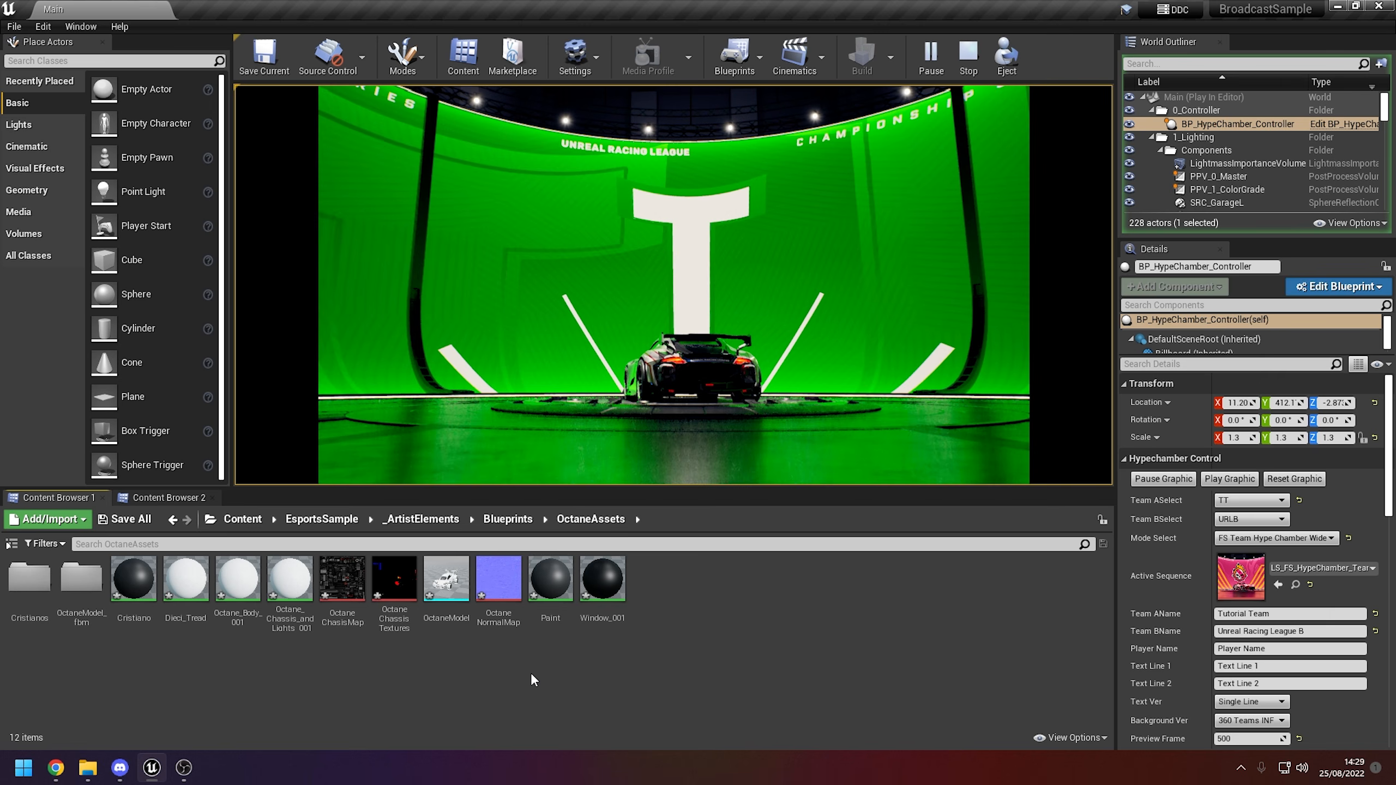
double_click(446, 578)
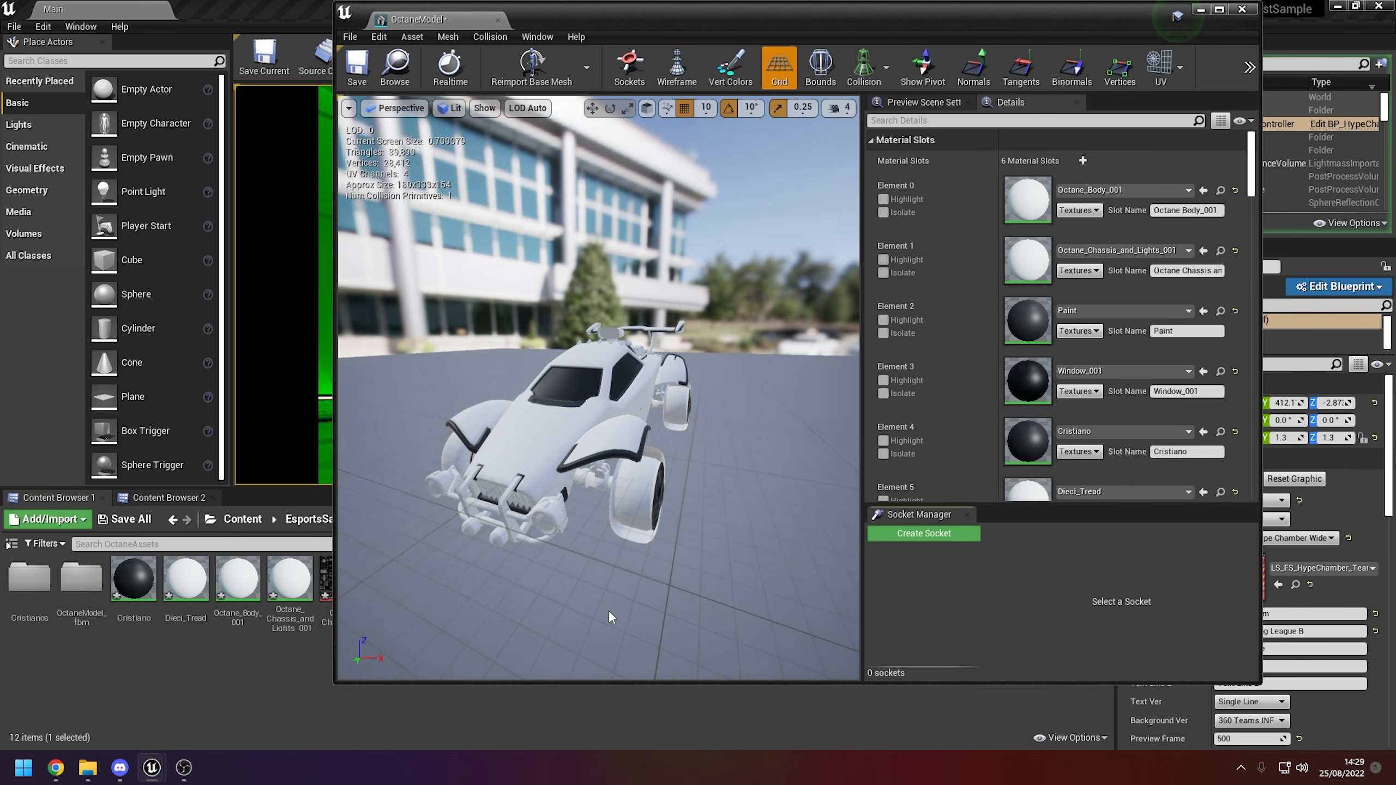
left_click_drag(609, 610, 608, 567)
key("d")
right_click_drag(608, 566, 576, 560)
key("a")
key("w")
key("a")
key("s")
key("d")
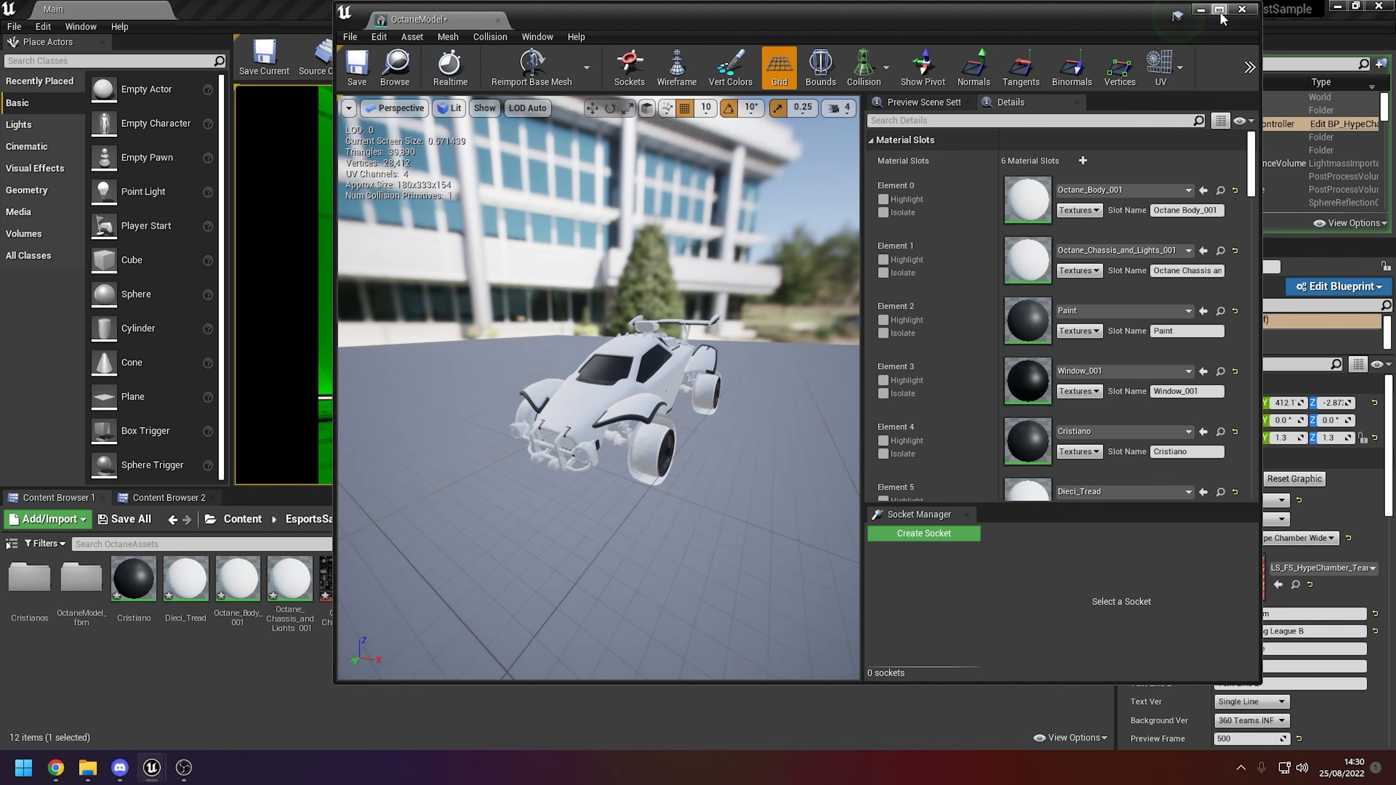
left_click(1240, 9)
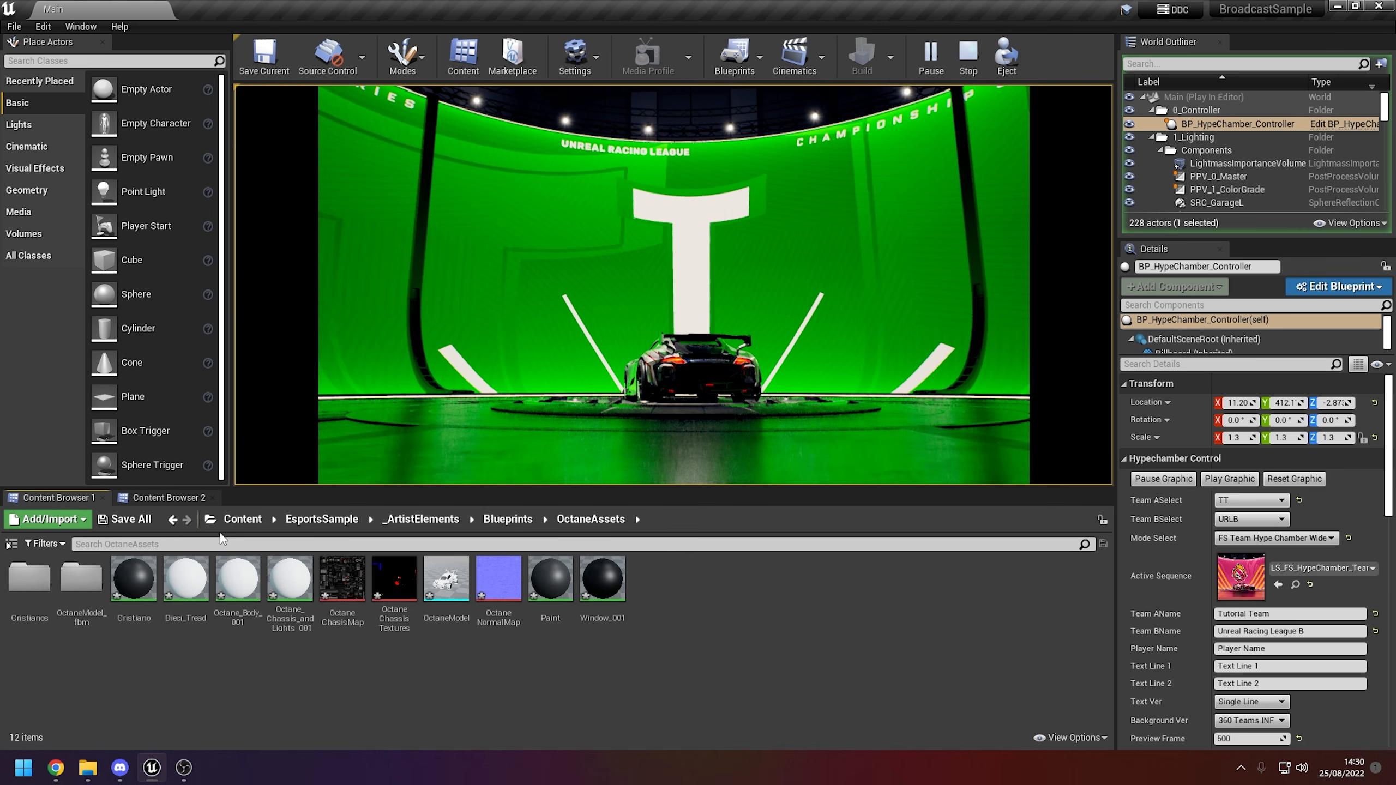
Open the EsportsSample/_ArtistElements/Materials/Vehicle folder in the second content browser
left_click(175, 499)
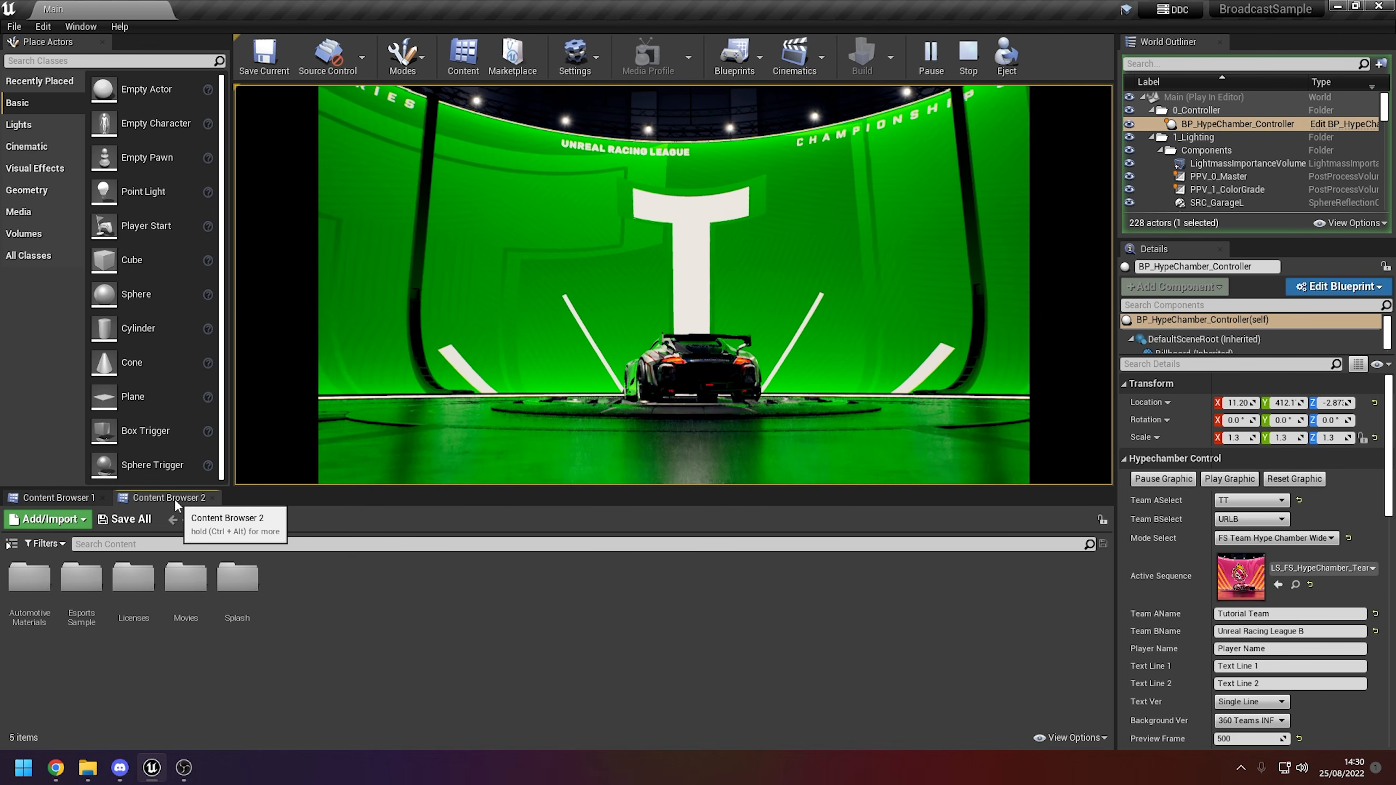
double_click(102, 581)
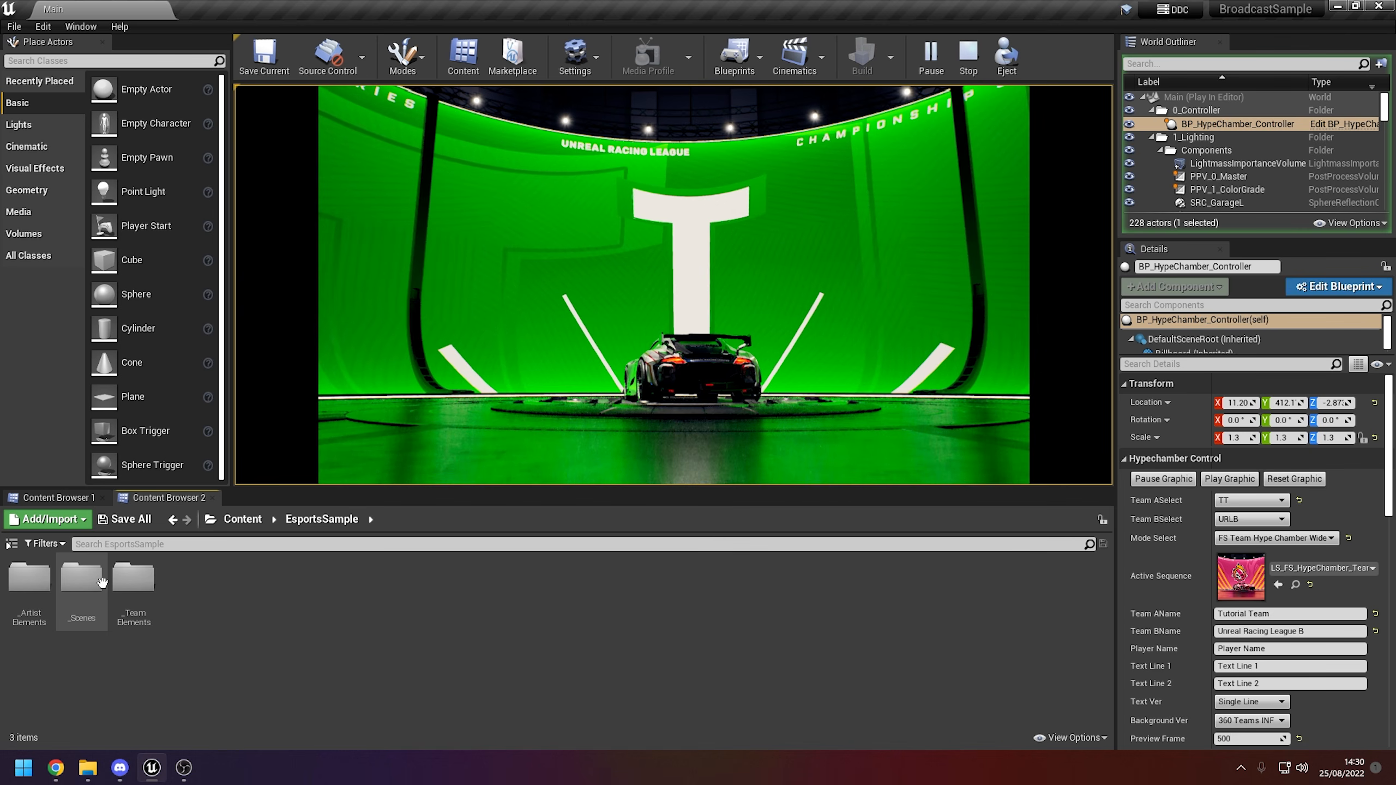
double_click(33, 584)
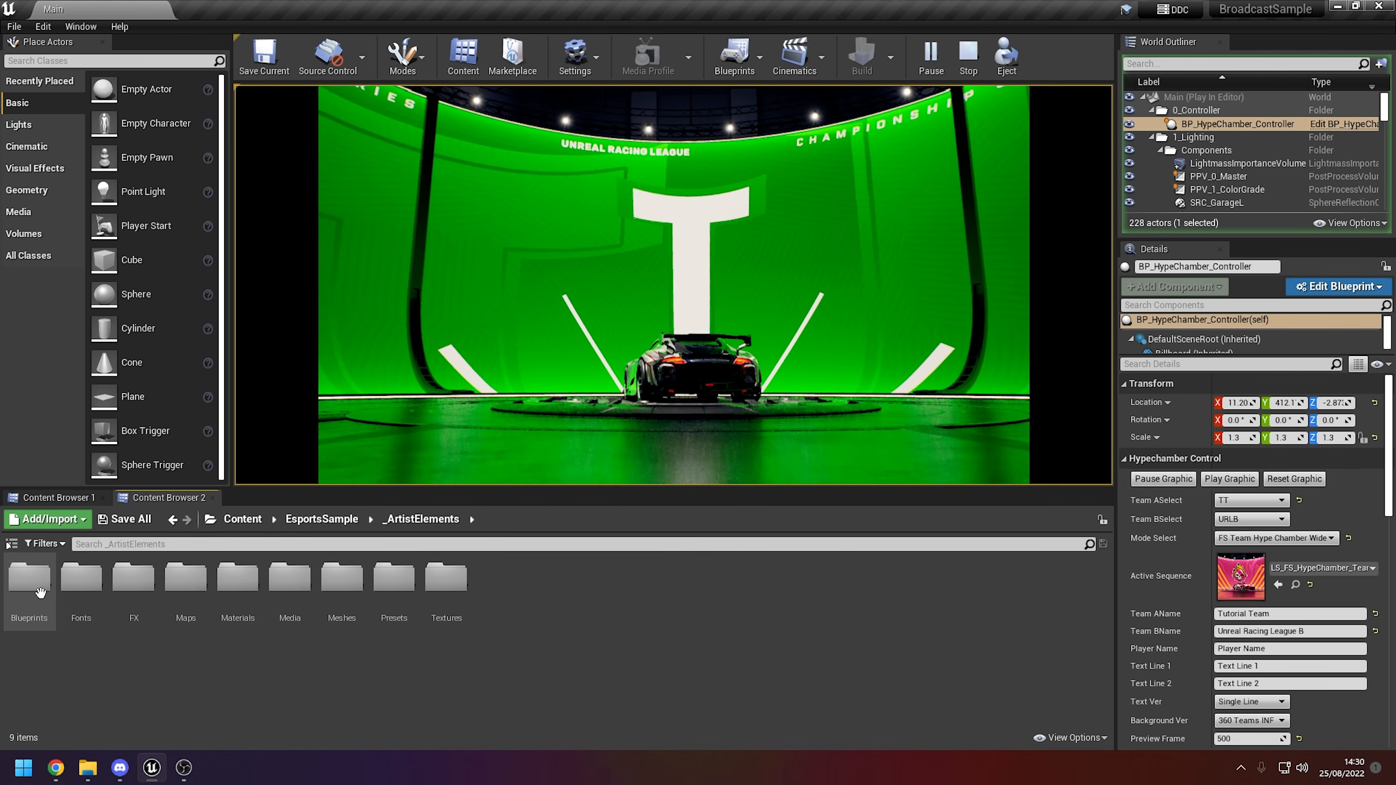
double_click(237, 579)
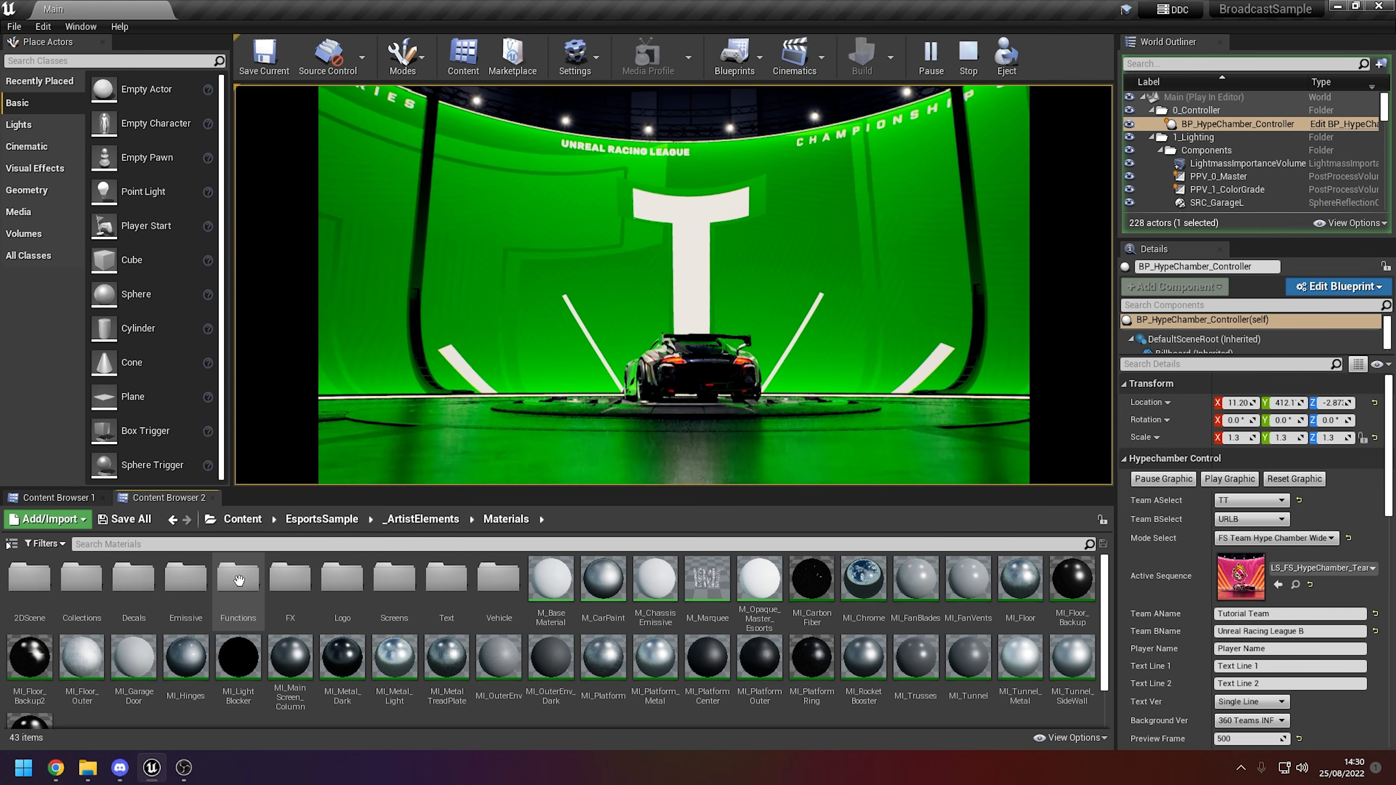
double_click(499, 577)
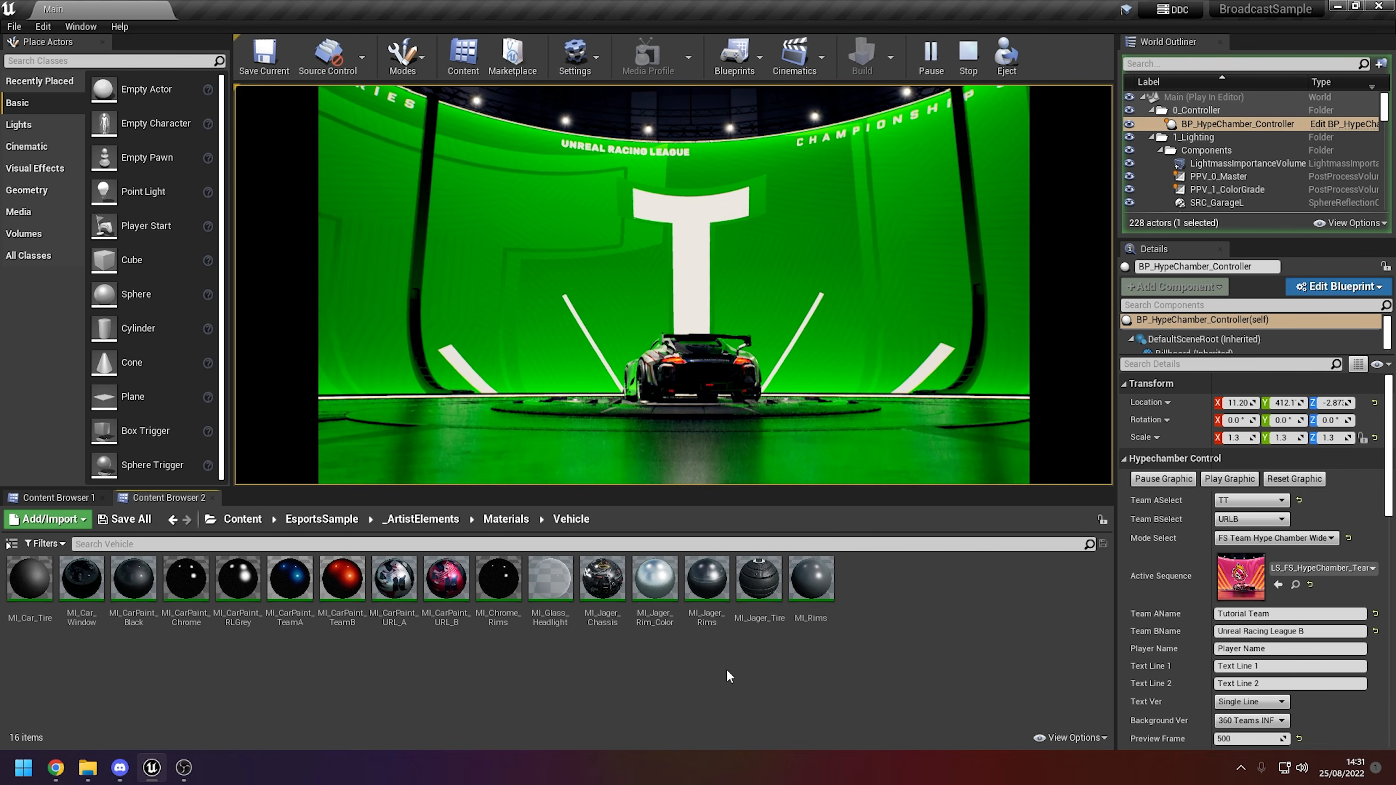
Pick out MI_Jager_Tire, MI_Jager_Rim_Color, MI_Jager_Chassis, MI_CarPaint_URL_A, MI_CarPaint_Black and MI_Car_Window, clear the selection, and return to the OctaneAssets folder
left_click(765, 597)
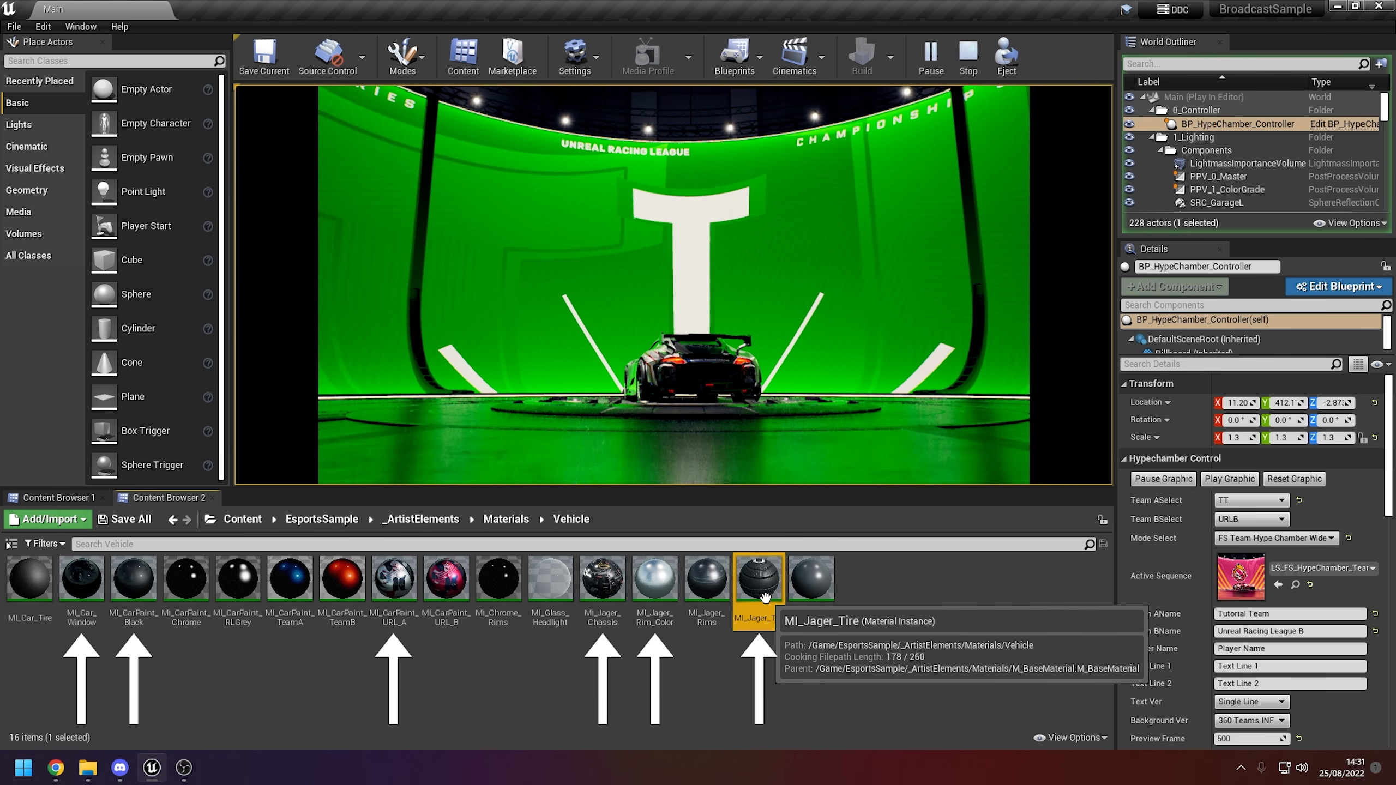
left_click(668, 606, "ctrl")
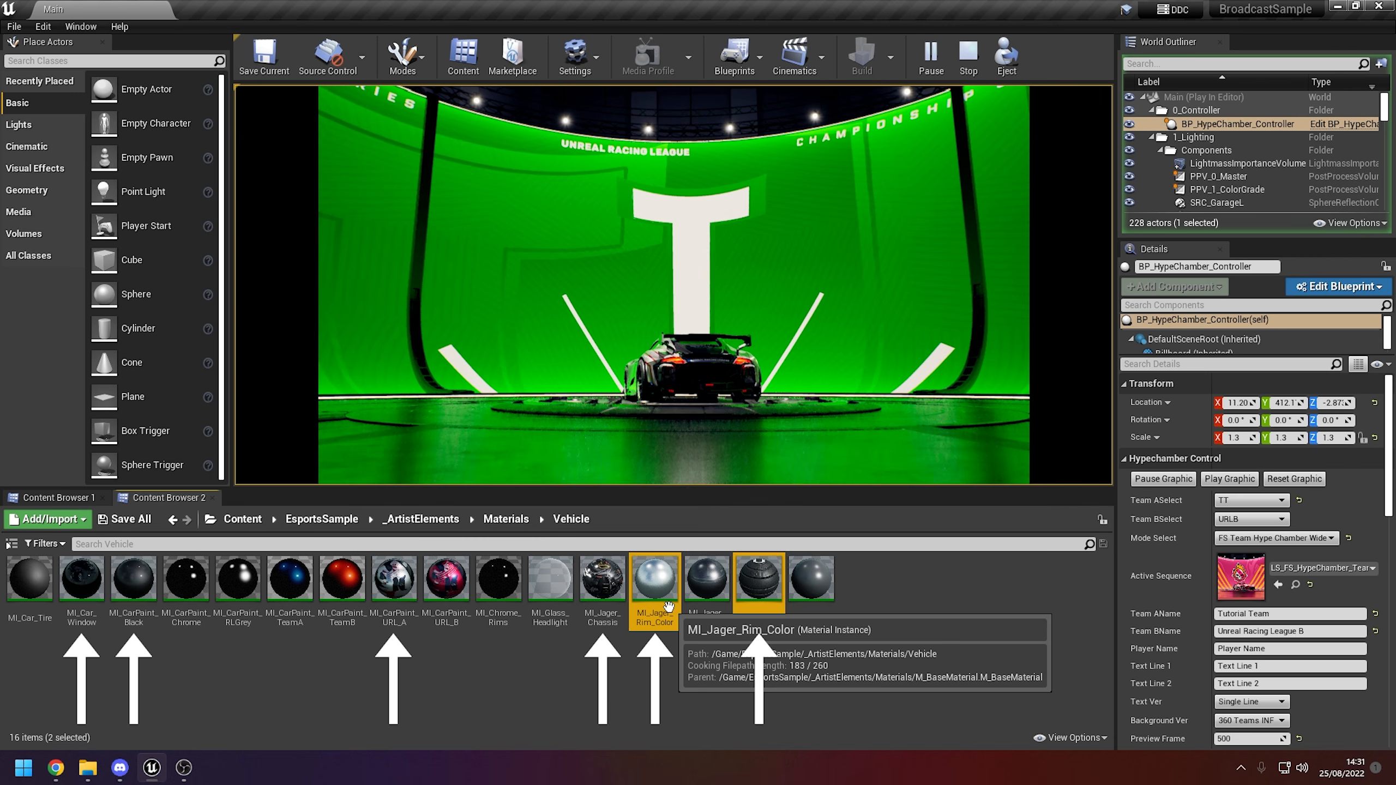
left_click(603, 606, "ctrl")
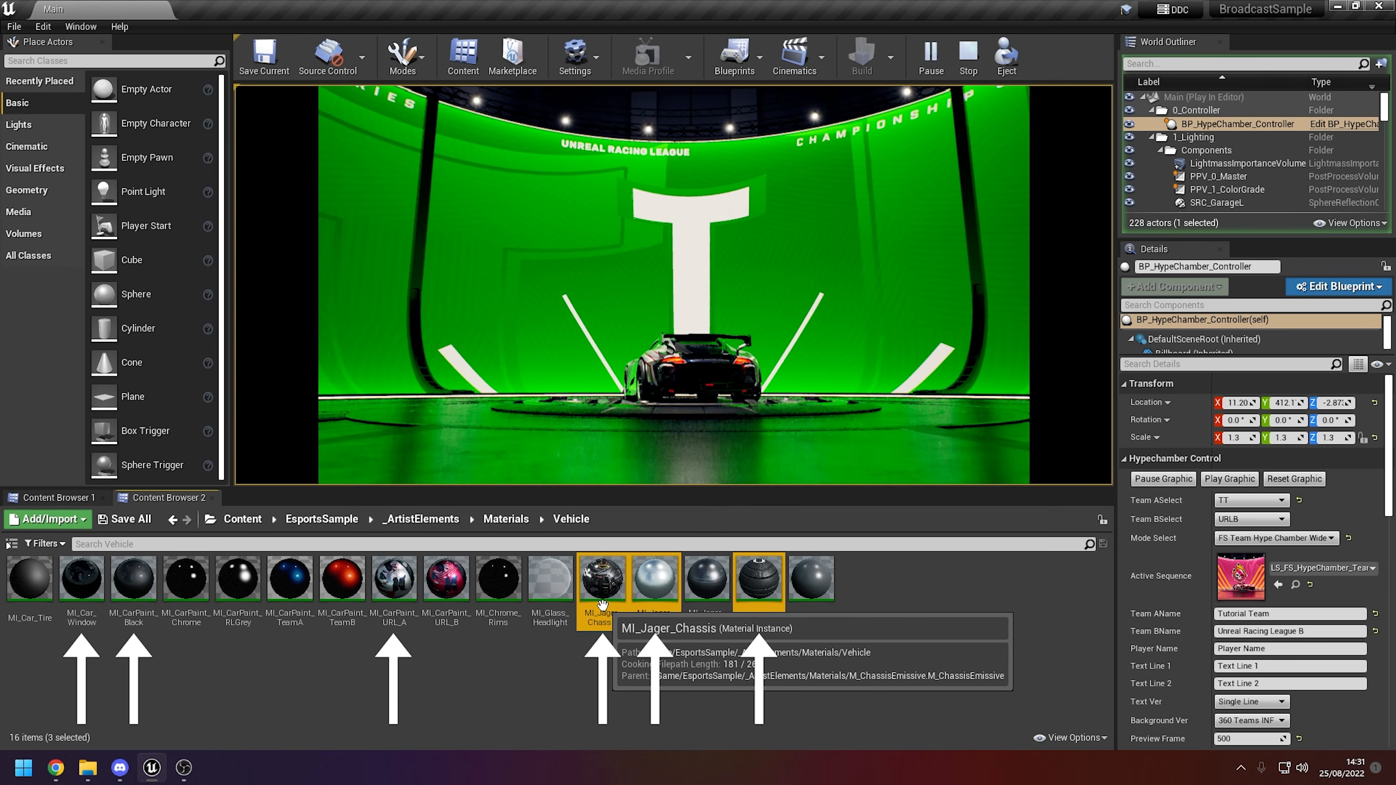
left_click(394, 605, "ctrl")
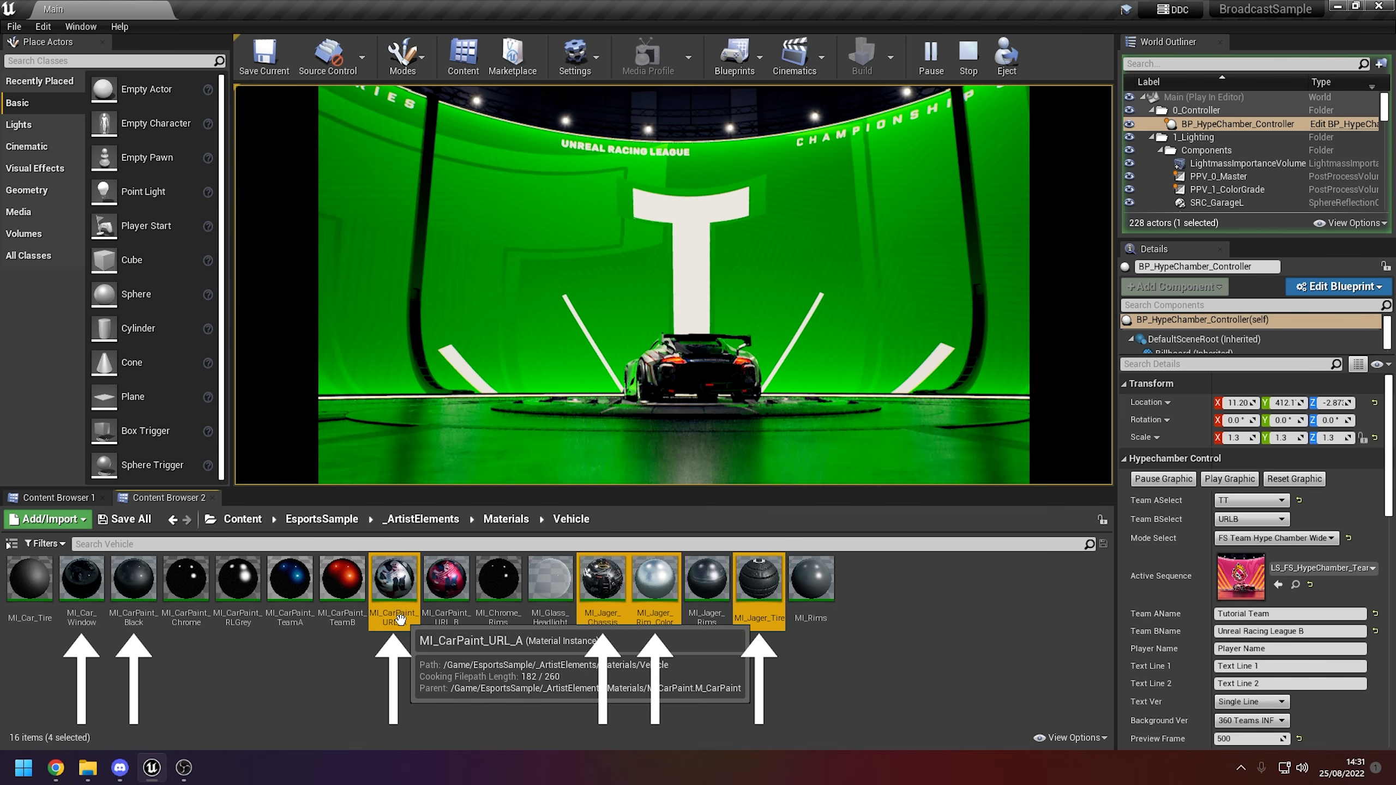
left_click(129, 599, "ctrl")
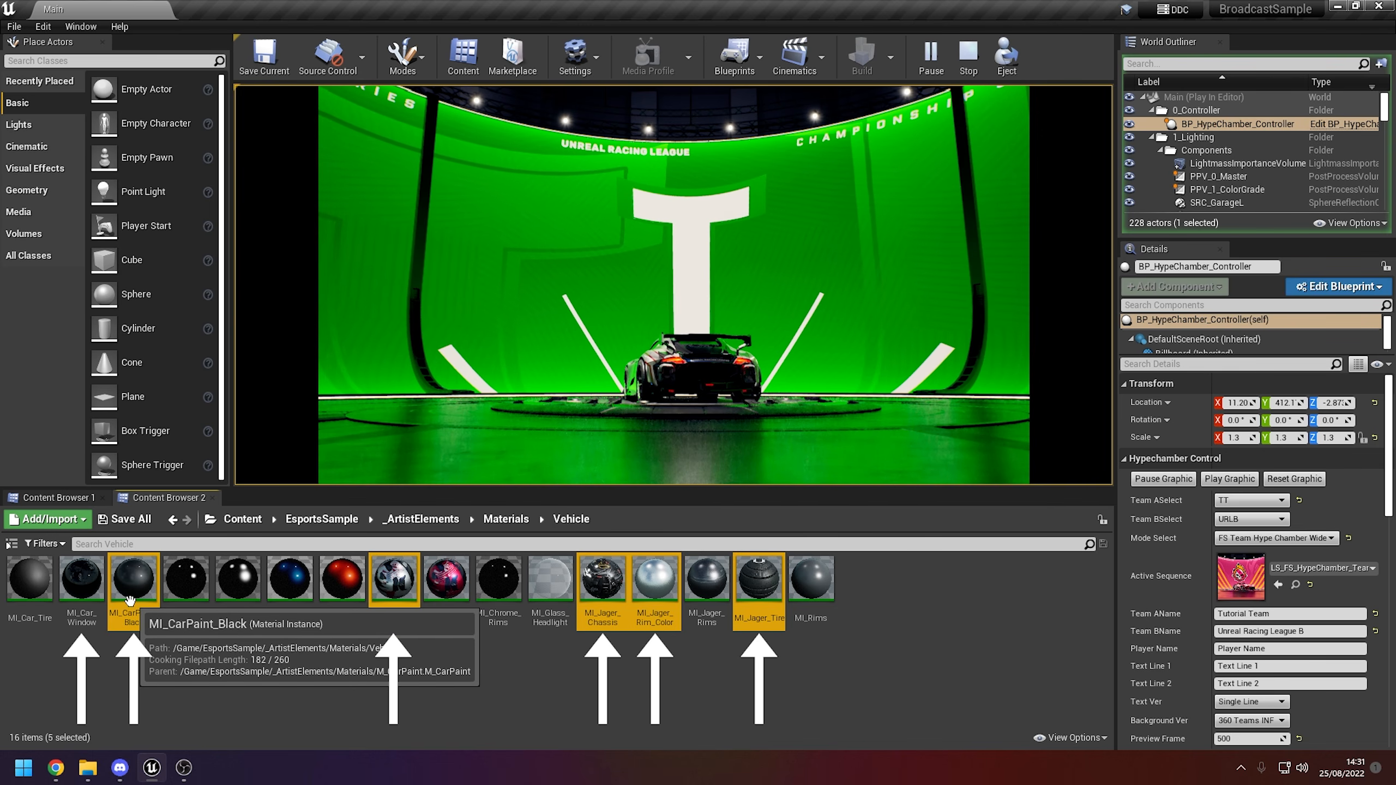
left_click(83, 602, "ctrl")
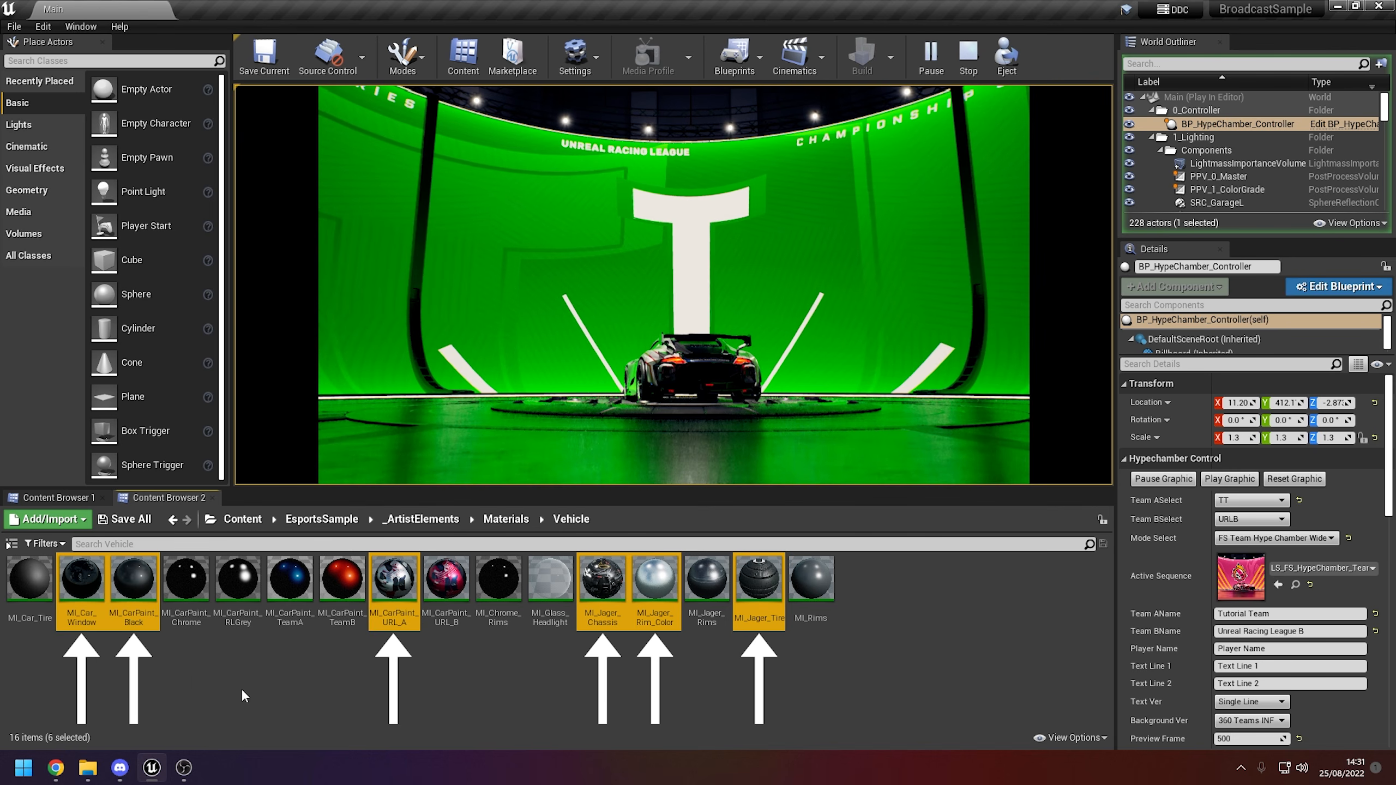
left_click(511, 723)
left_click(32, 497)
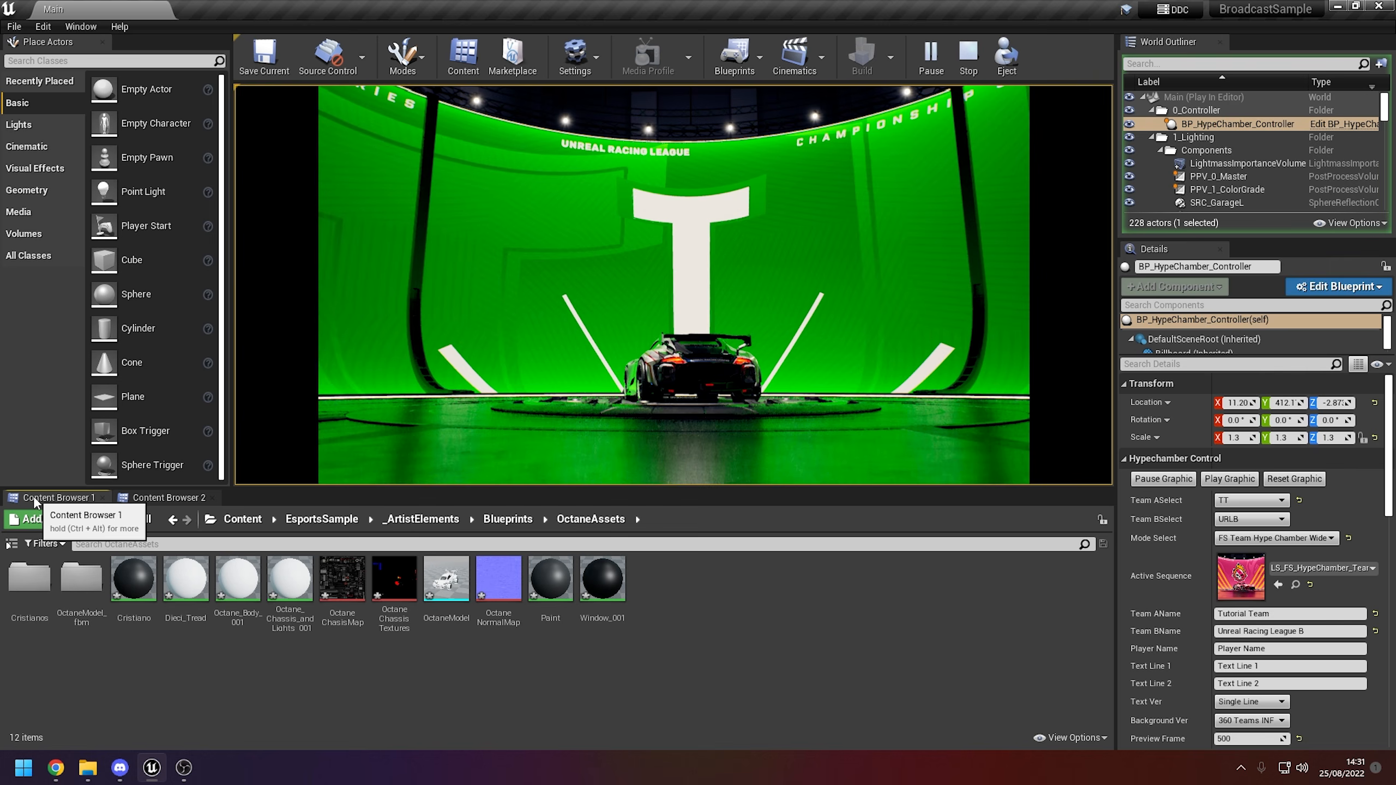
Create a folder named Materials inside OctaneAssets, open it, and paste the six copied vehicle material instances into it
right_click(368, 661)
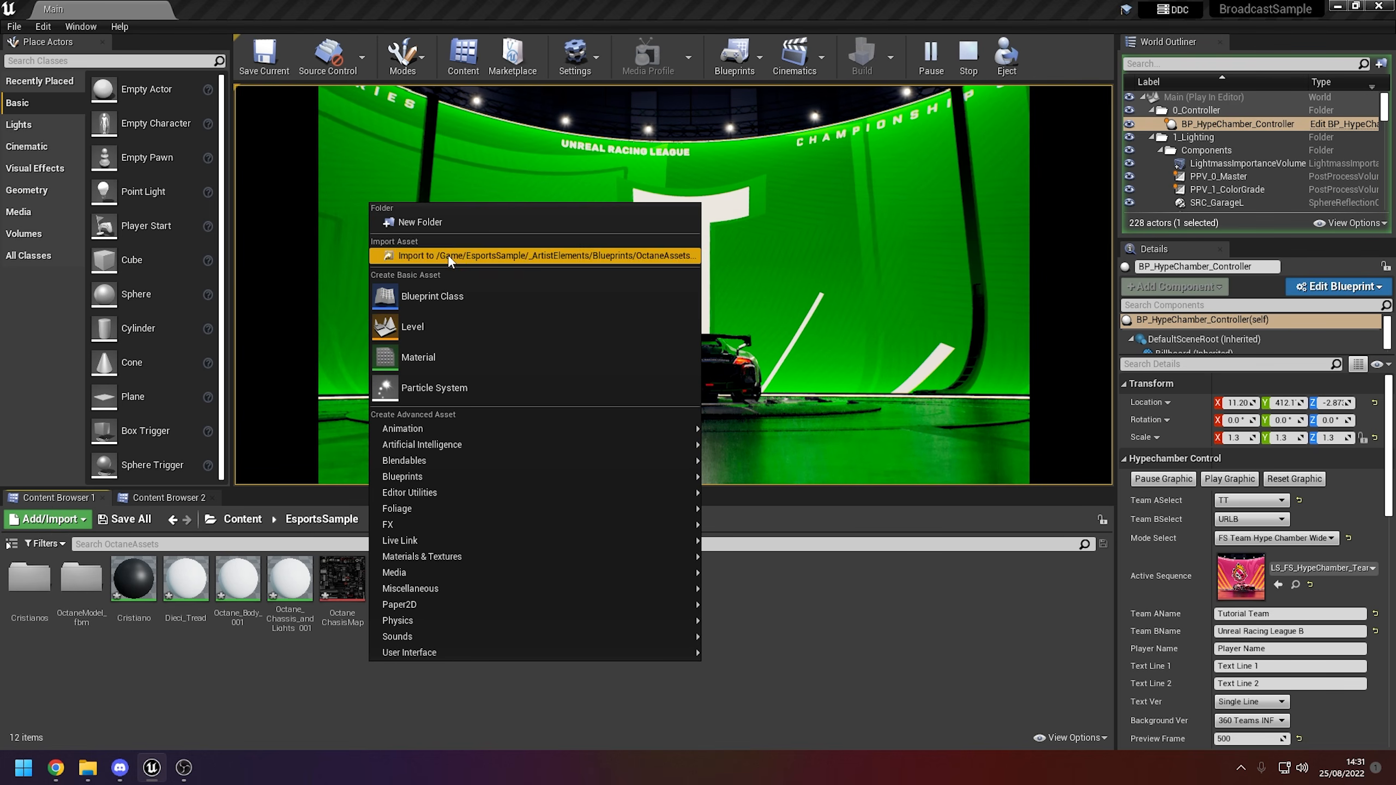
left_click(434, 222)
type("Materials")
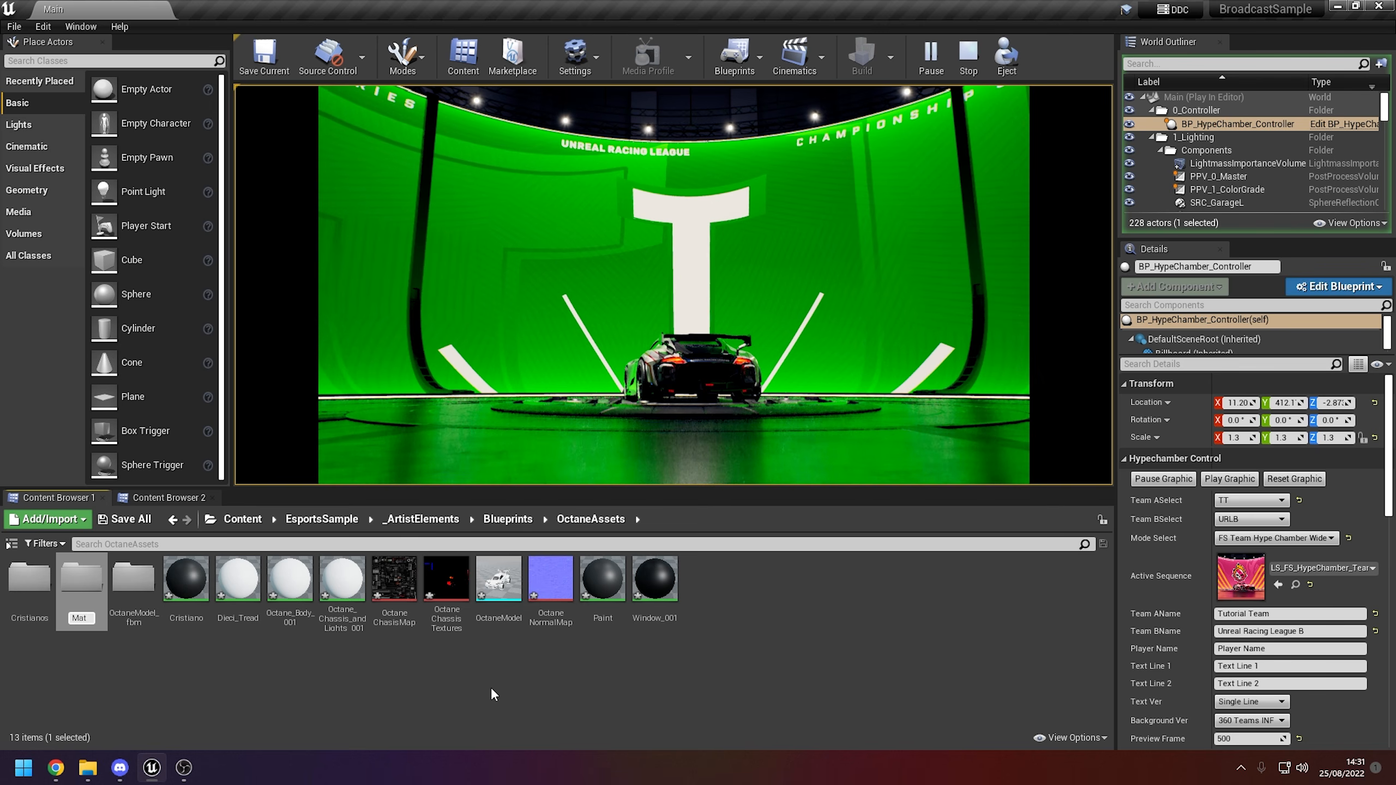
key("Return")
key("Return")
key("ctrl+v")
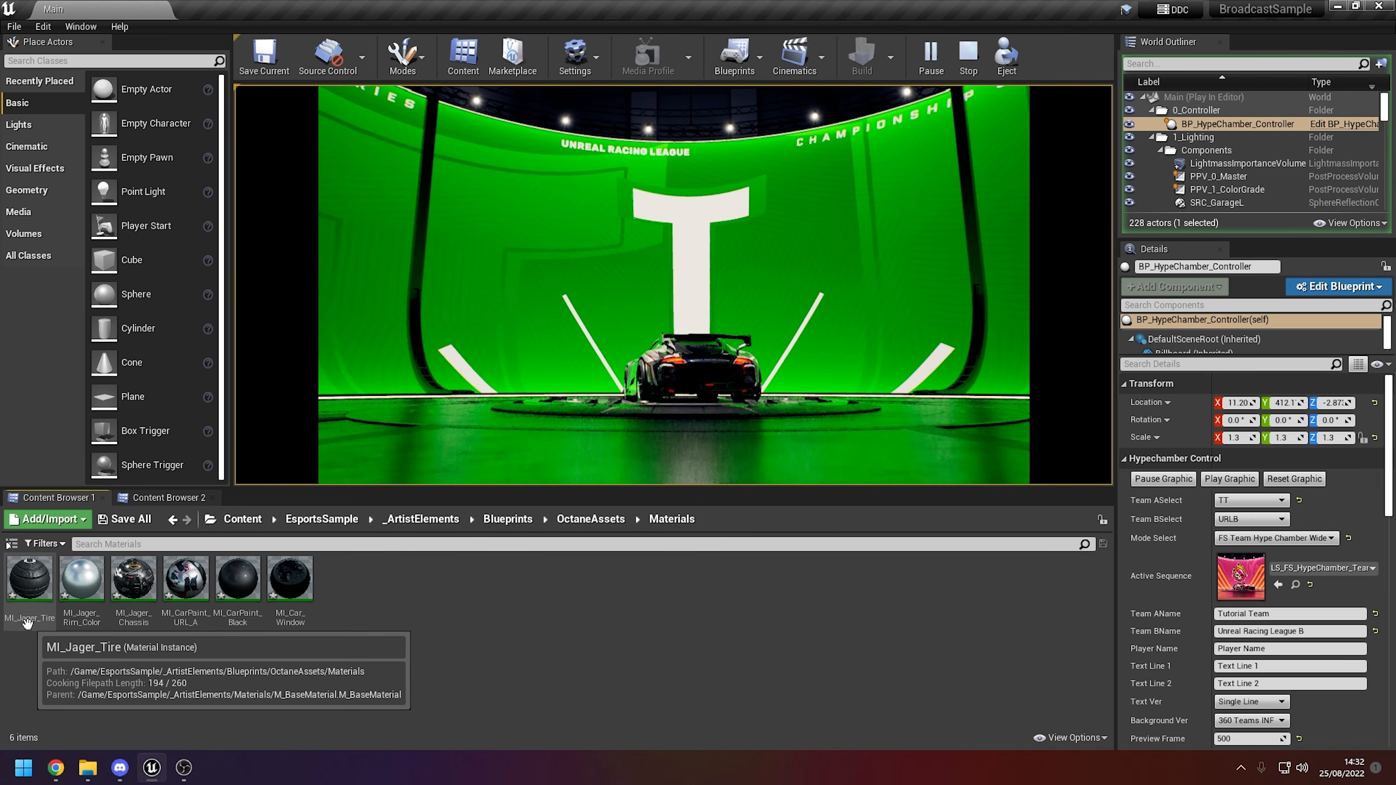
Rename the MI_Jager_Tire material instance in the Materials folder as Cristianos
left_click(28, 580)
right_click(28, 580)
left_click(74, 329)
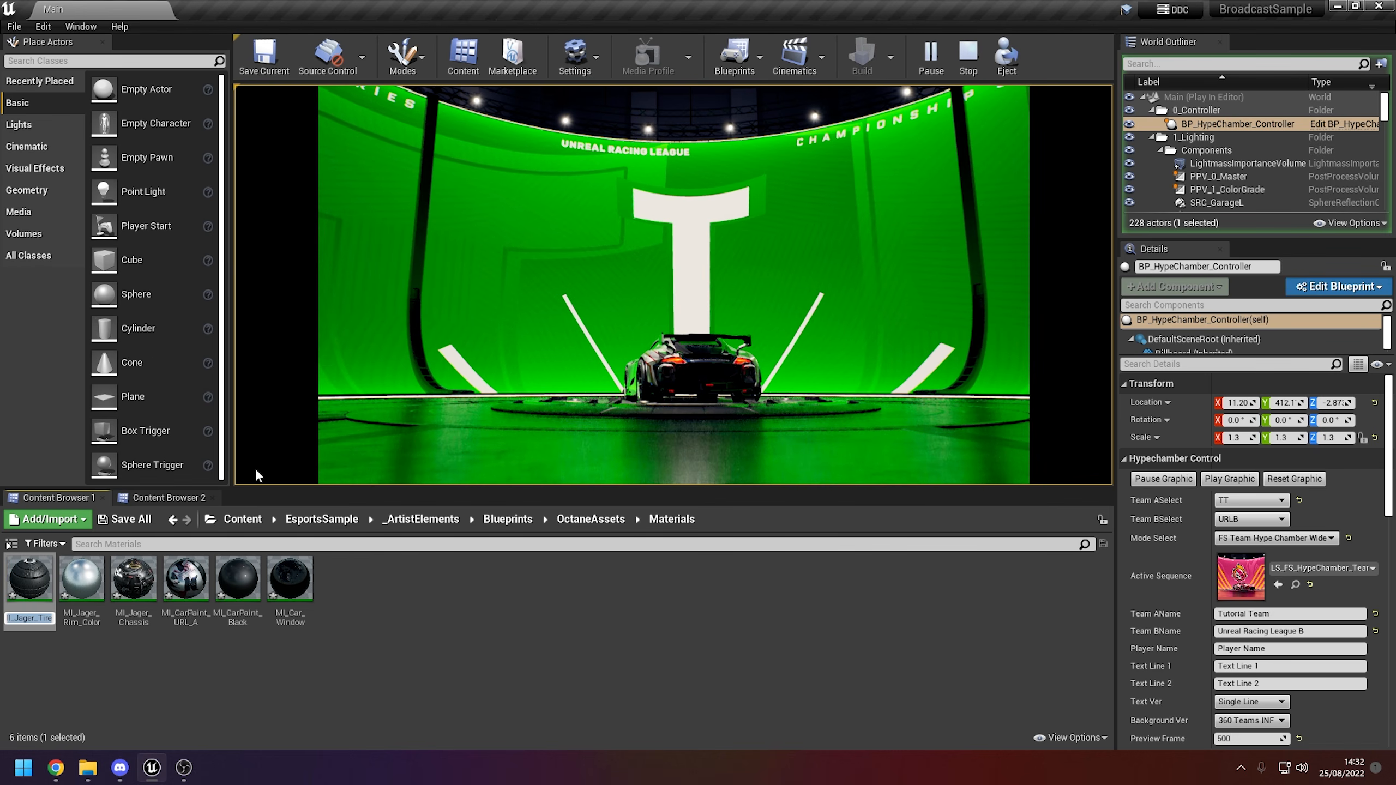
type("Cristianos")
key("Return")
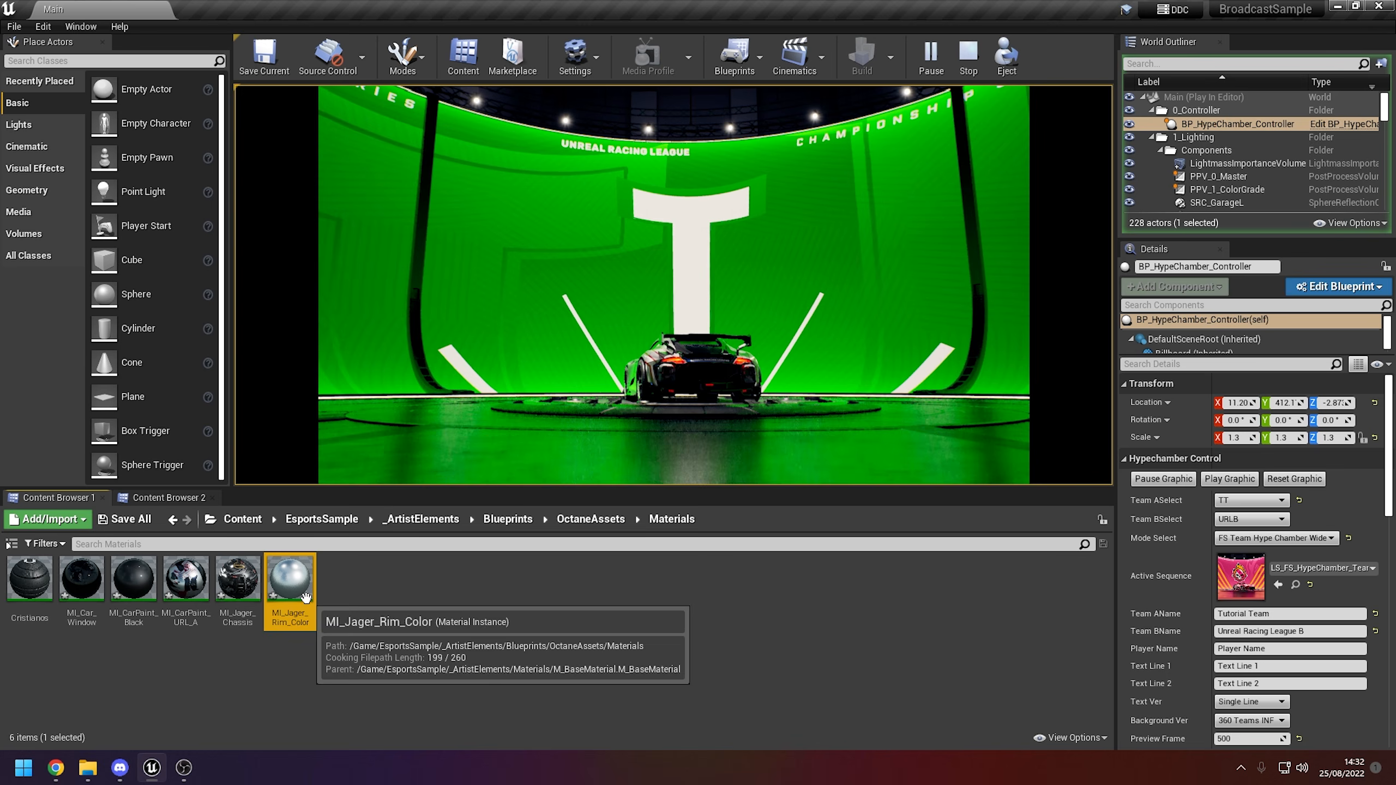
Rename the MI_Jager_Rim_Color material instance as Octane_Rim_Colour
left_click(289, 578)
key("F2")
type("0ctnae")
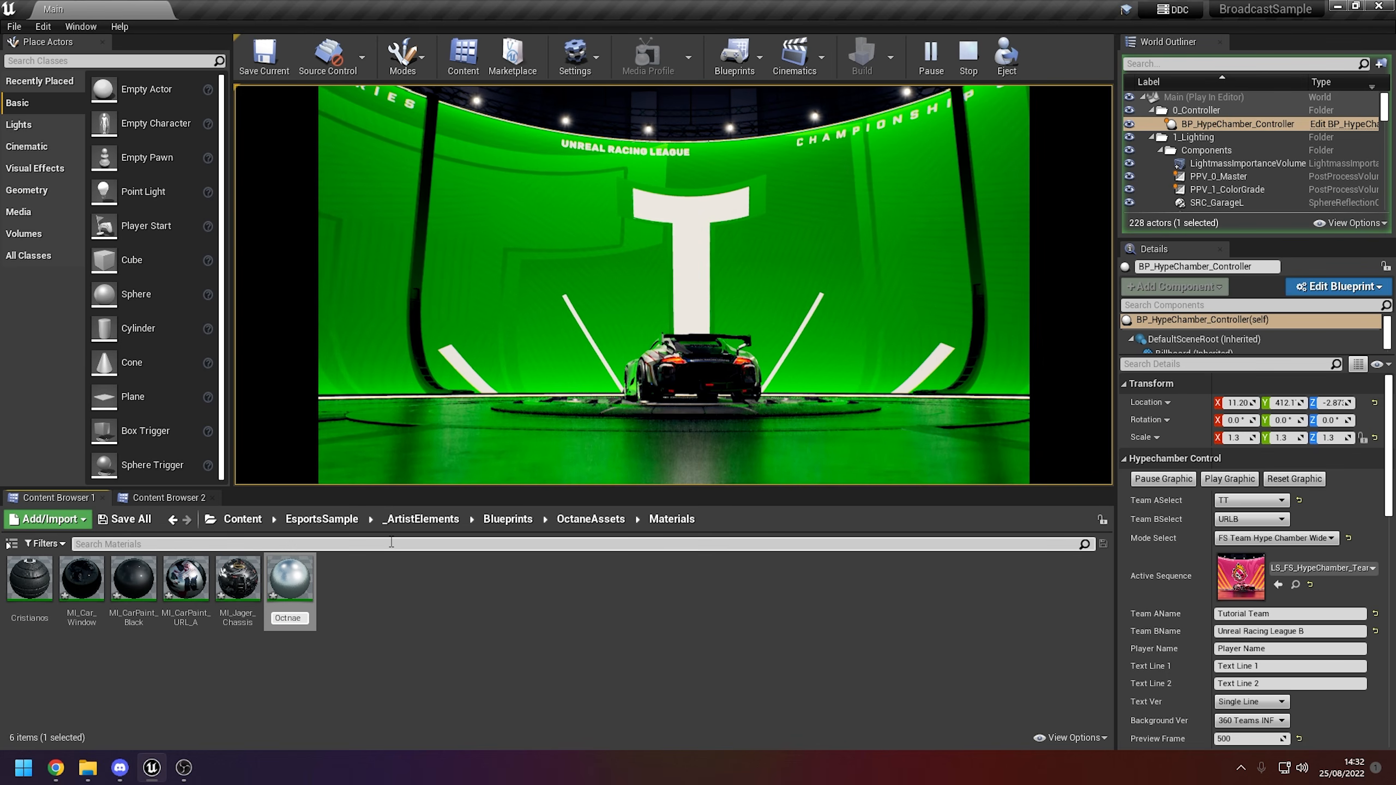
type("_Rim_Colour")
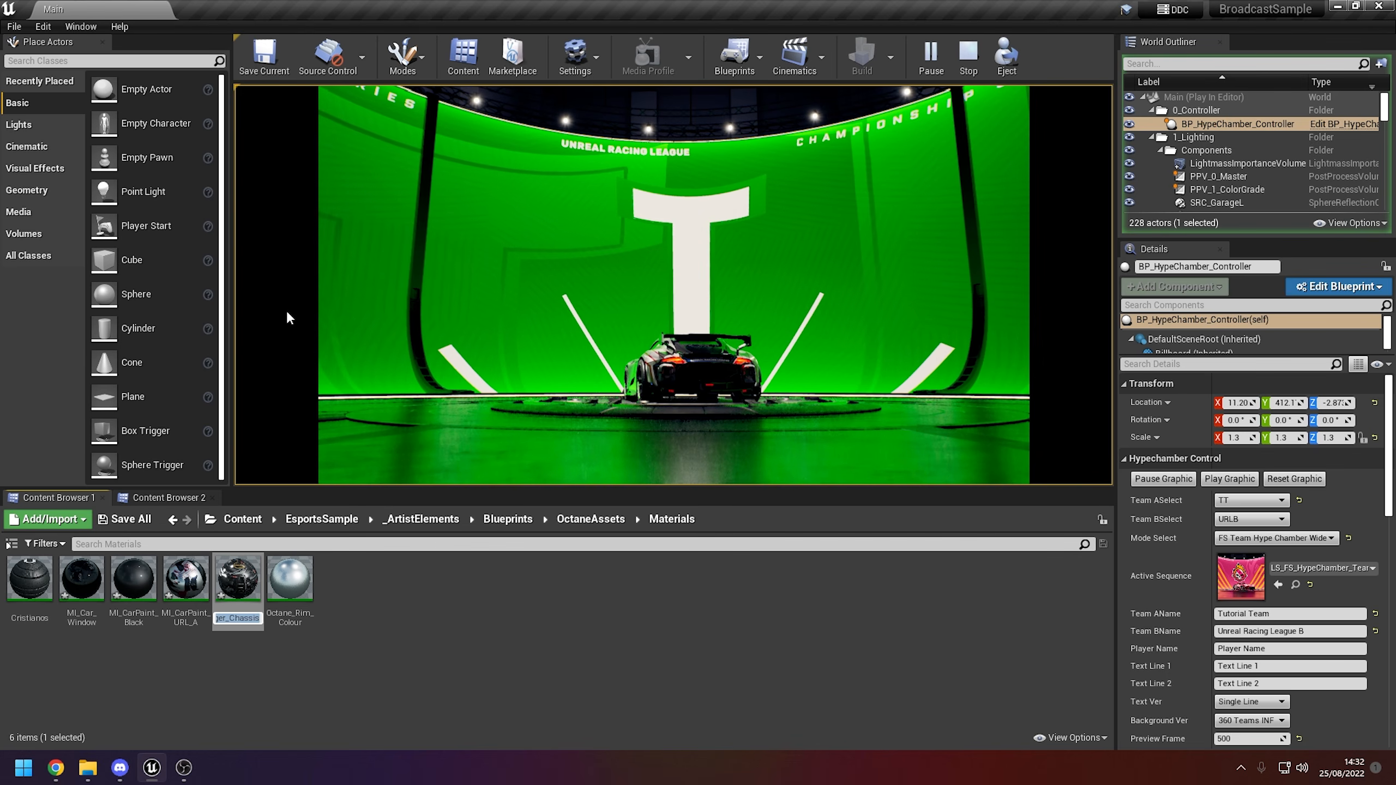
Replace the MI_Jager prefix of the MI_Jager_Chassis material instance so that its name reads Octane_Chassis
key("Left")
key("Right")
key("Right")
key("Right")
key("Right")
key("Right")
key("Right")
key("BackSpace")
key("BackSpace")
key("BackSpace")
key("BackSpace")
key("BackSpace")
key("BackSpace")
key("BackSpace")
key("BackSpace")
type("Octane")
key("Return")
Rename the MI_CarPaint_URL_A material instance as Decal and clear the selection
left_click(186, 579)
key("F2")
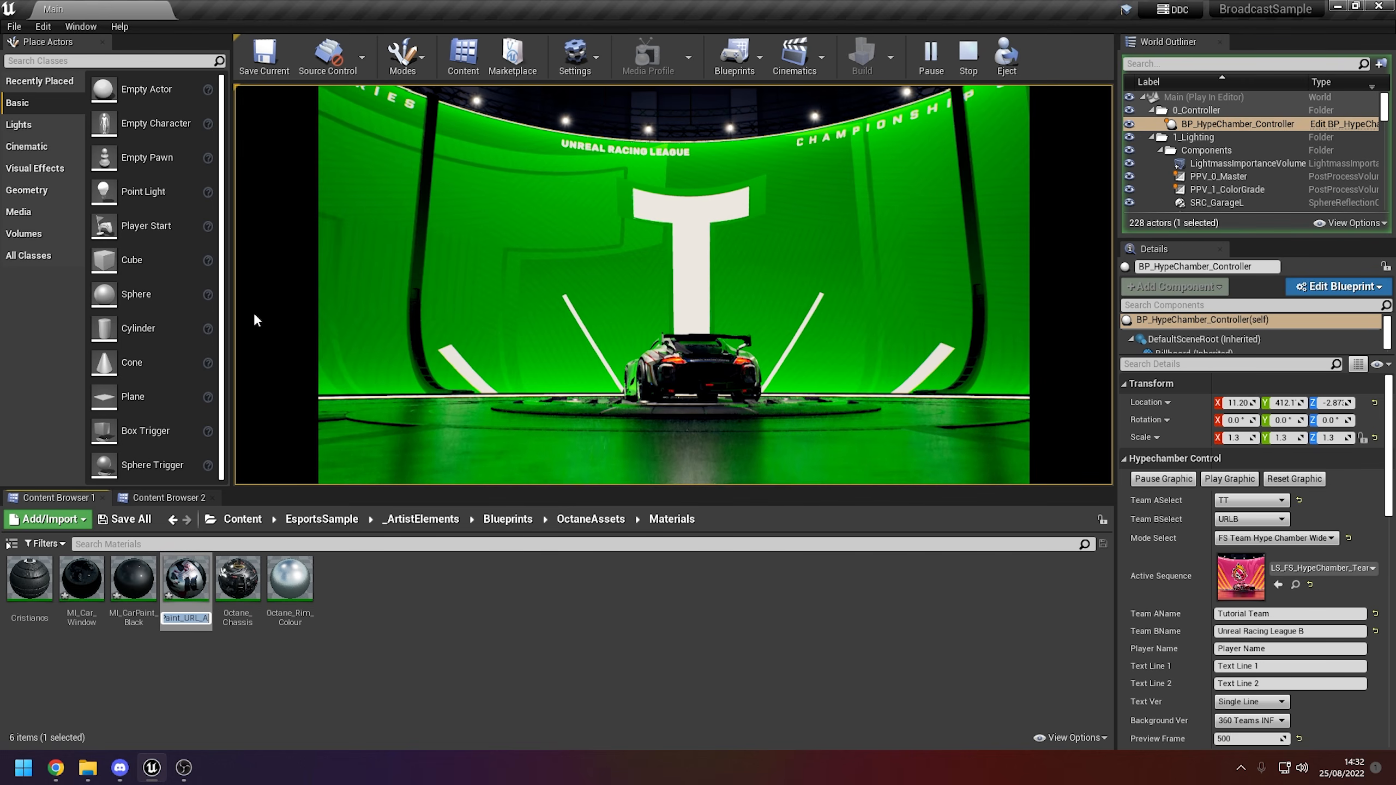
type("Decal")
key("Return")
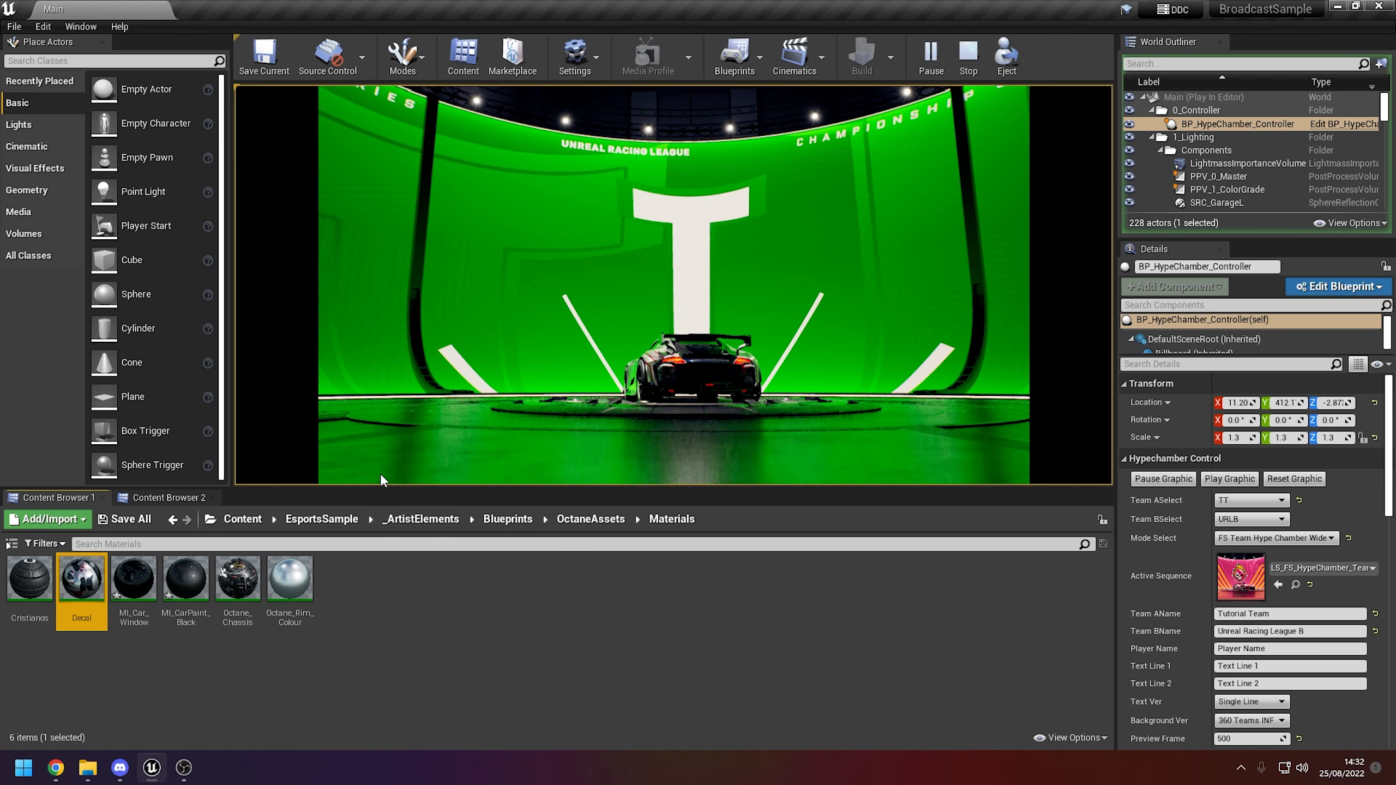
left_click(296, 652)
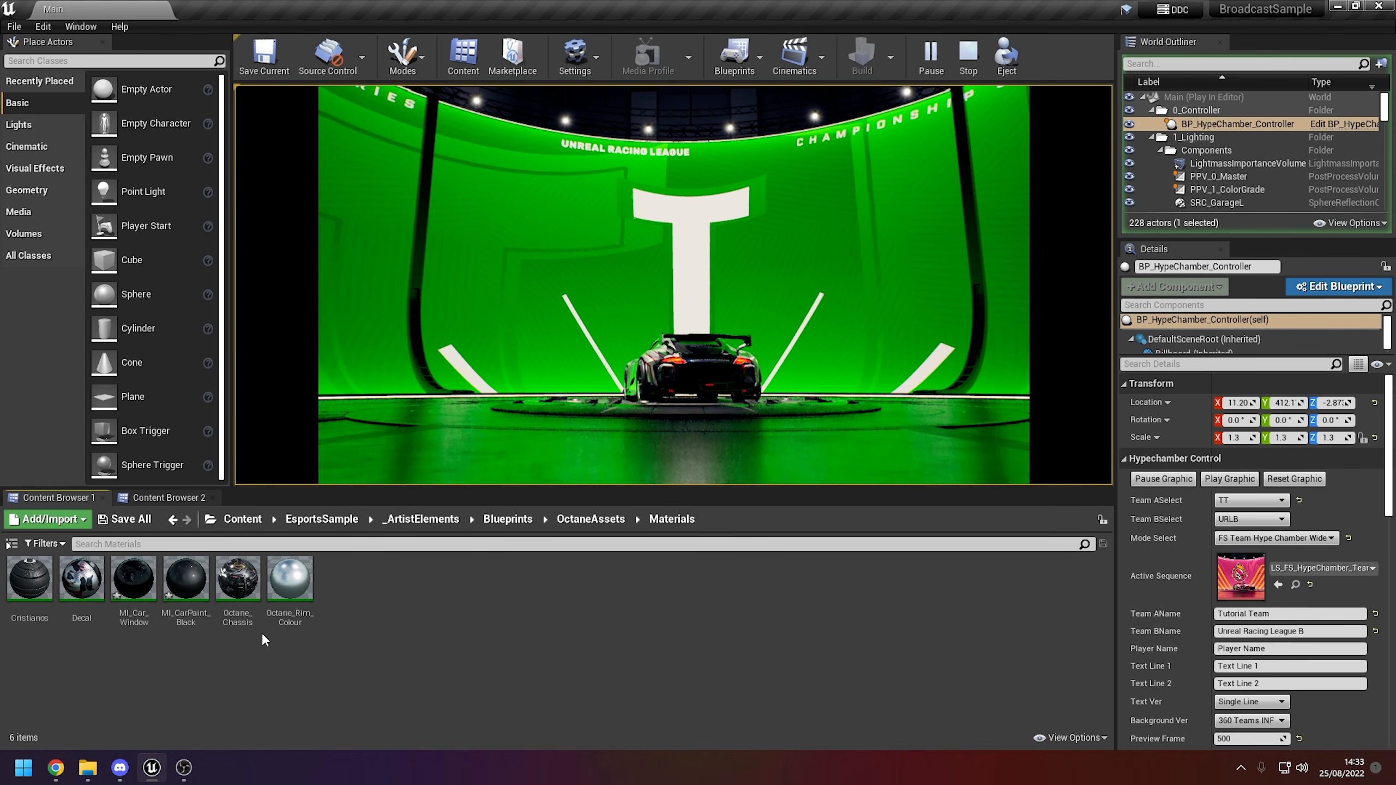
Open Cristianos, Decal, MI_Car_Window, MI_CarPaint_Black, Octane_Chassis and Octane_Rim_Colour in the material instance editor
double_click(25, 587)
double_click(80, 587)
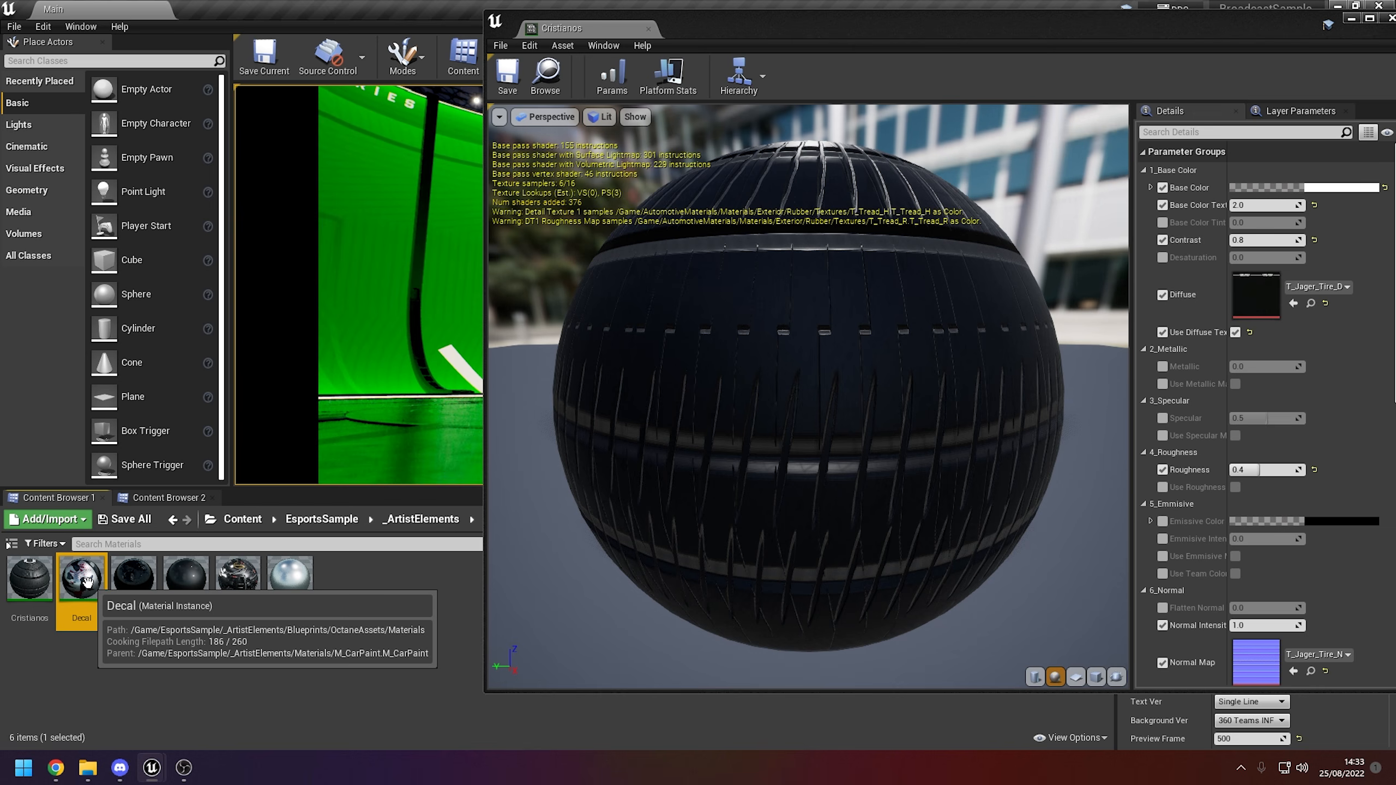
double_click(138, 583)
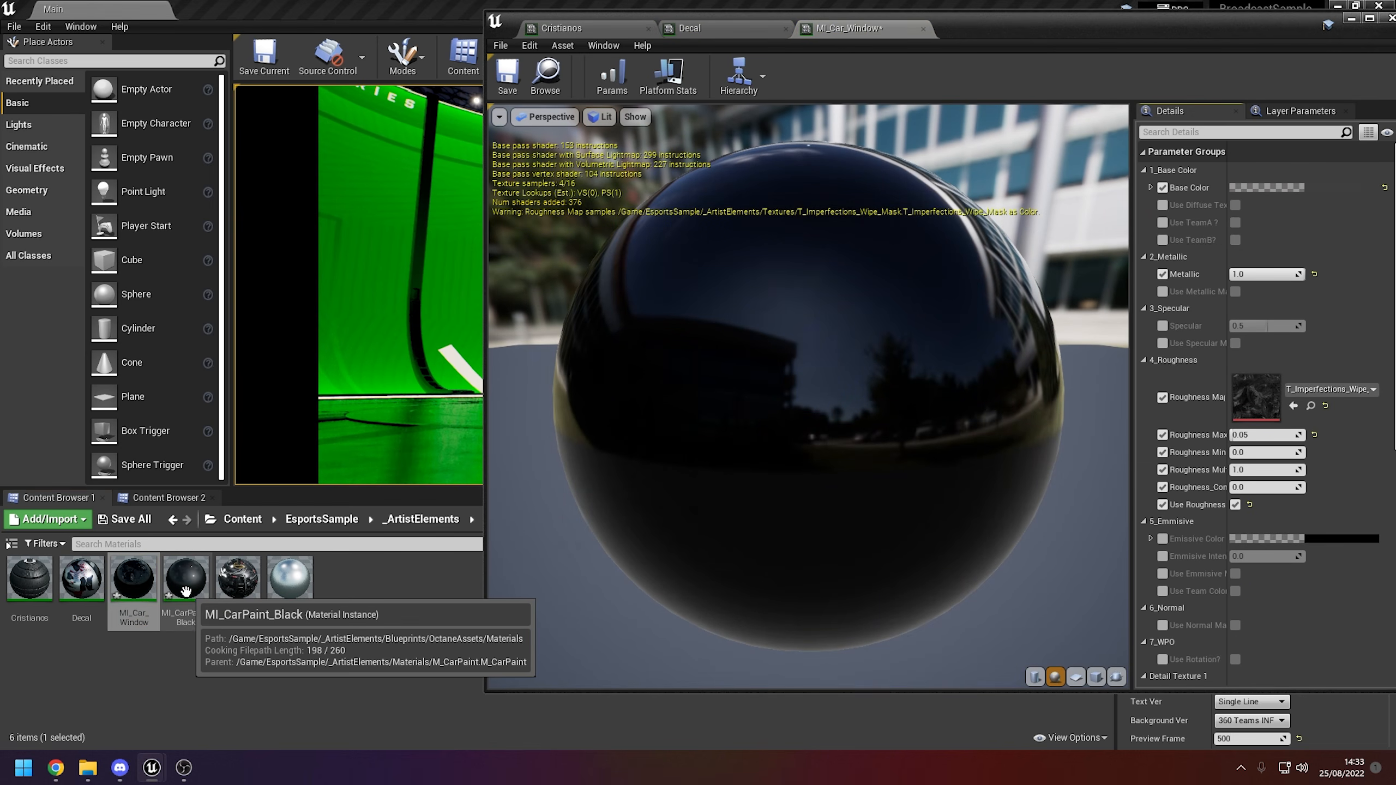
double_click(186, 580)
double_click(251, 587)
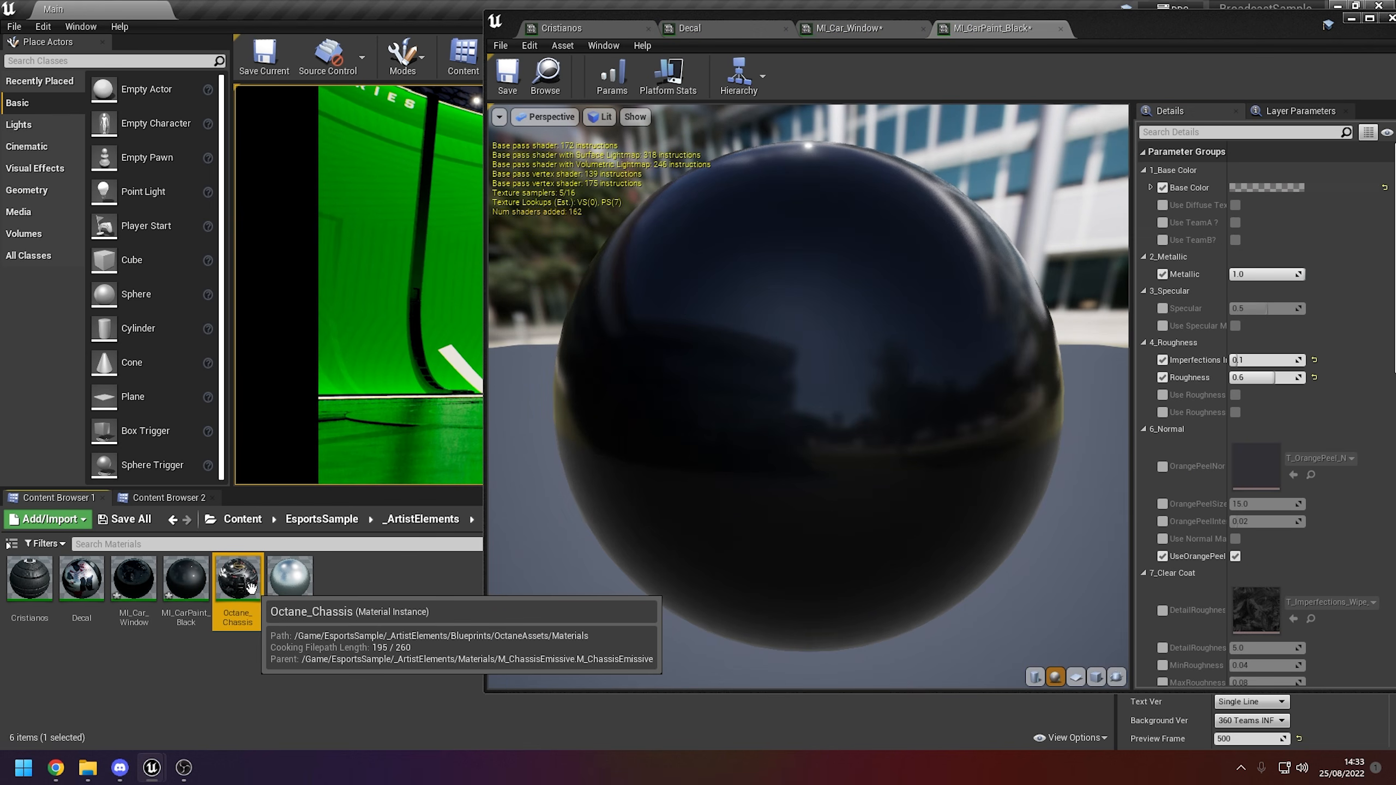
double_click(299, 582)
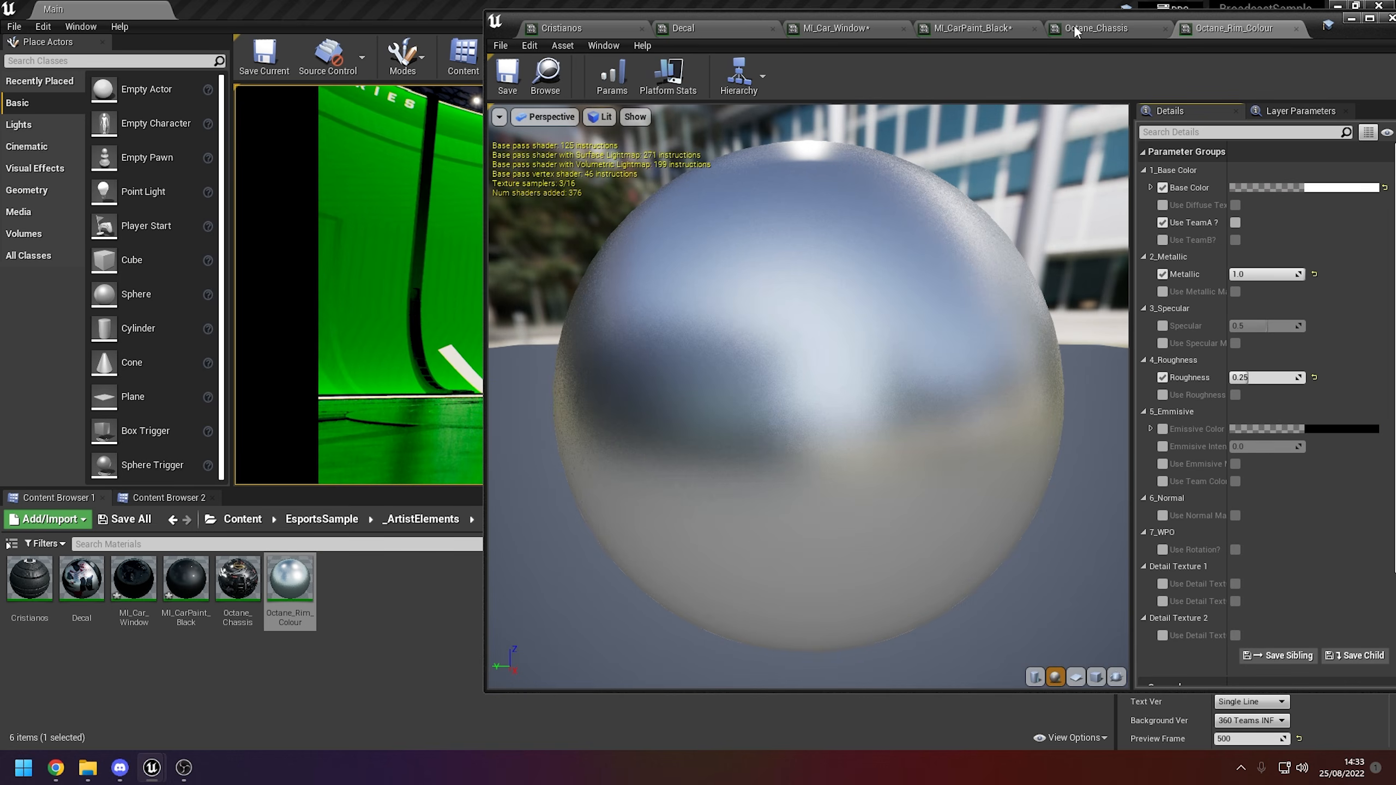
Look through the open material instances from Octane_Chassis back to Cristianos and return to the main editor window
left_click(1077, 28)
left_click(963, 30)
left_click(830, 30)
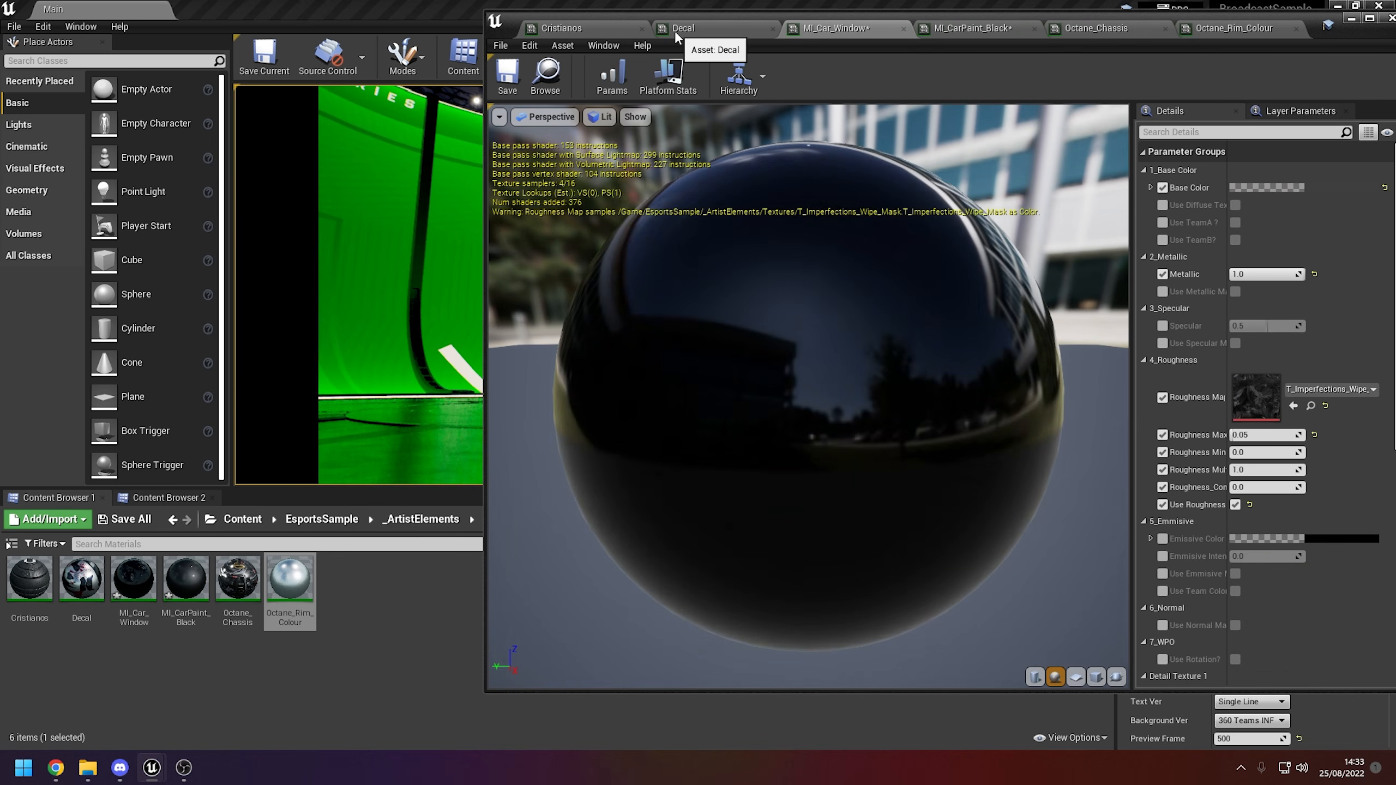
left_click(677, 30)
left_click(561, 29)
left_click(399, 619)
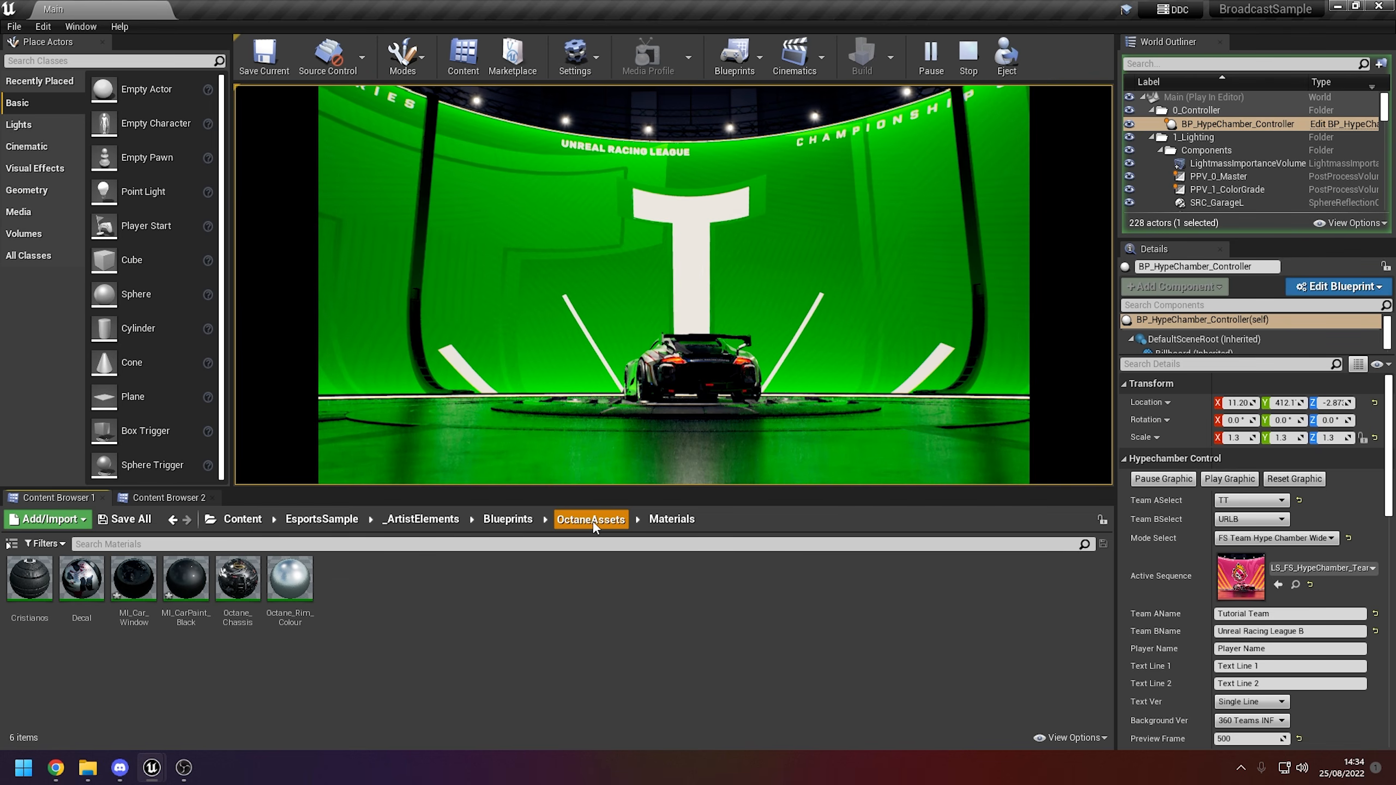
Open the OctaneAssets/Cristianos texture folder and bring the Cristianos material editor back up beside the textures
left_click(590, 519)
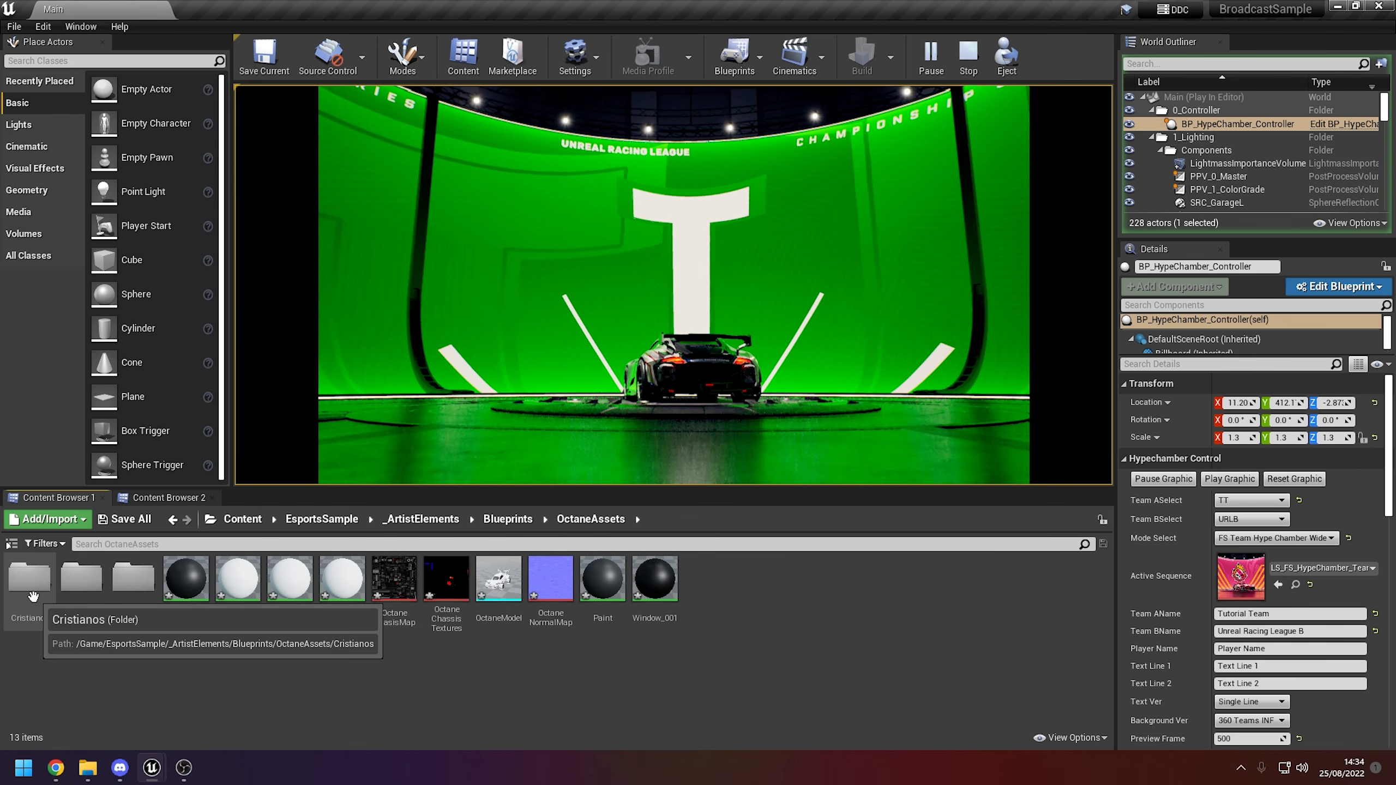
double_click(33, 593)
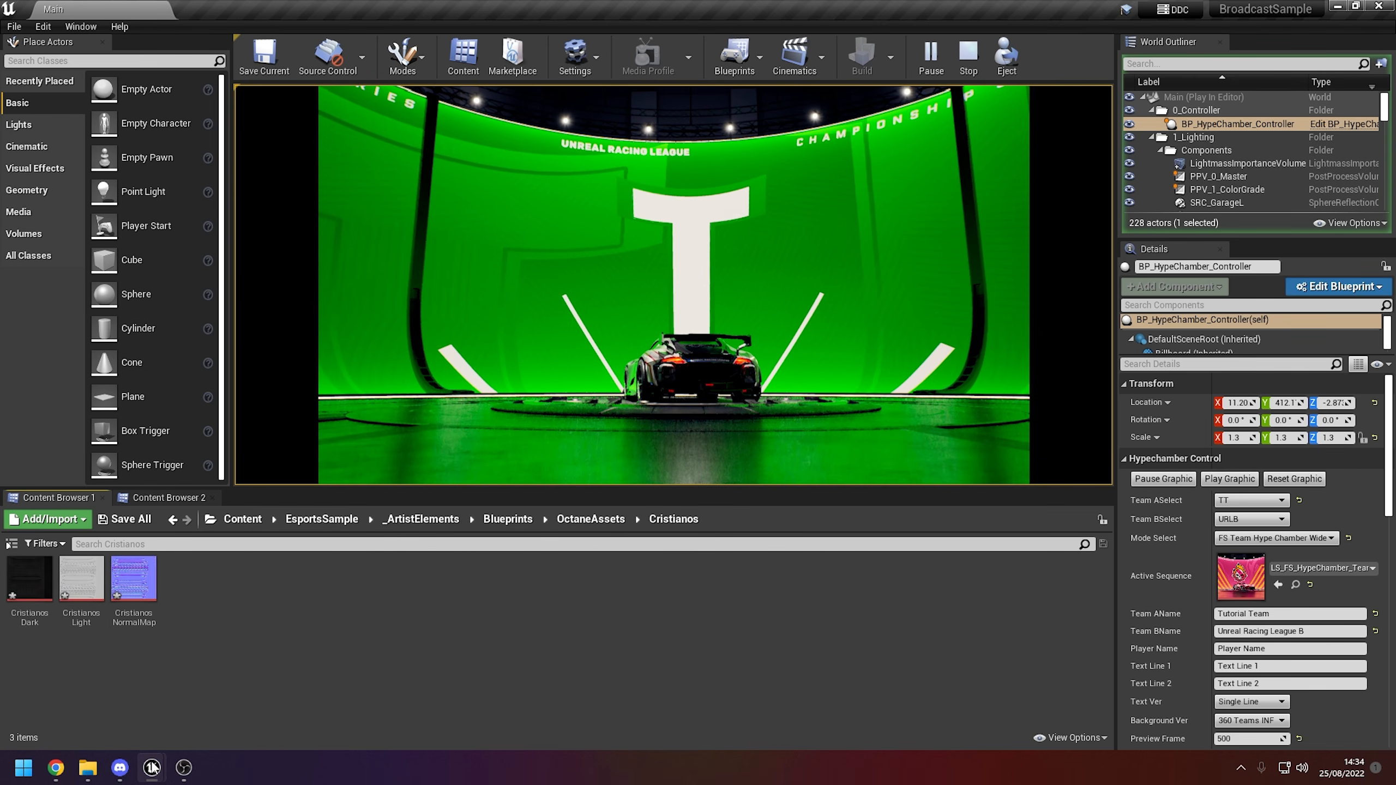
mouse_move(151, 767)
left_click(233, 690)
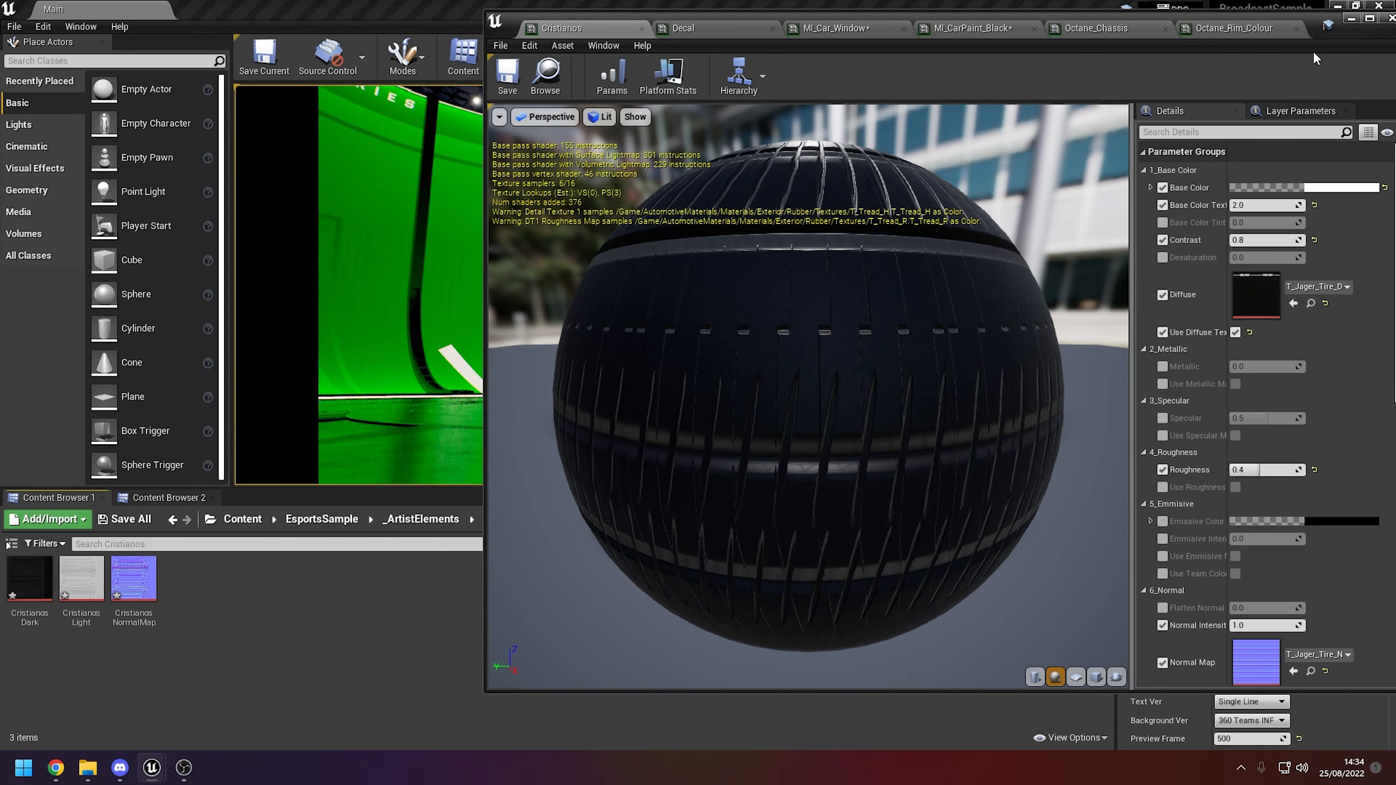
left_click_drag(1337, 41, 1190, 49)
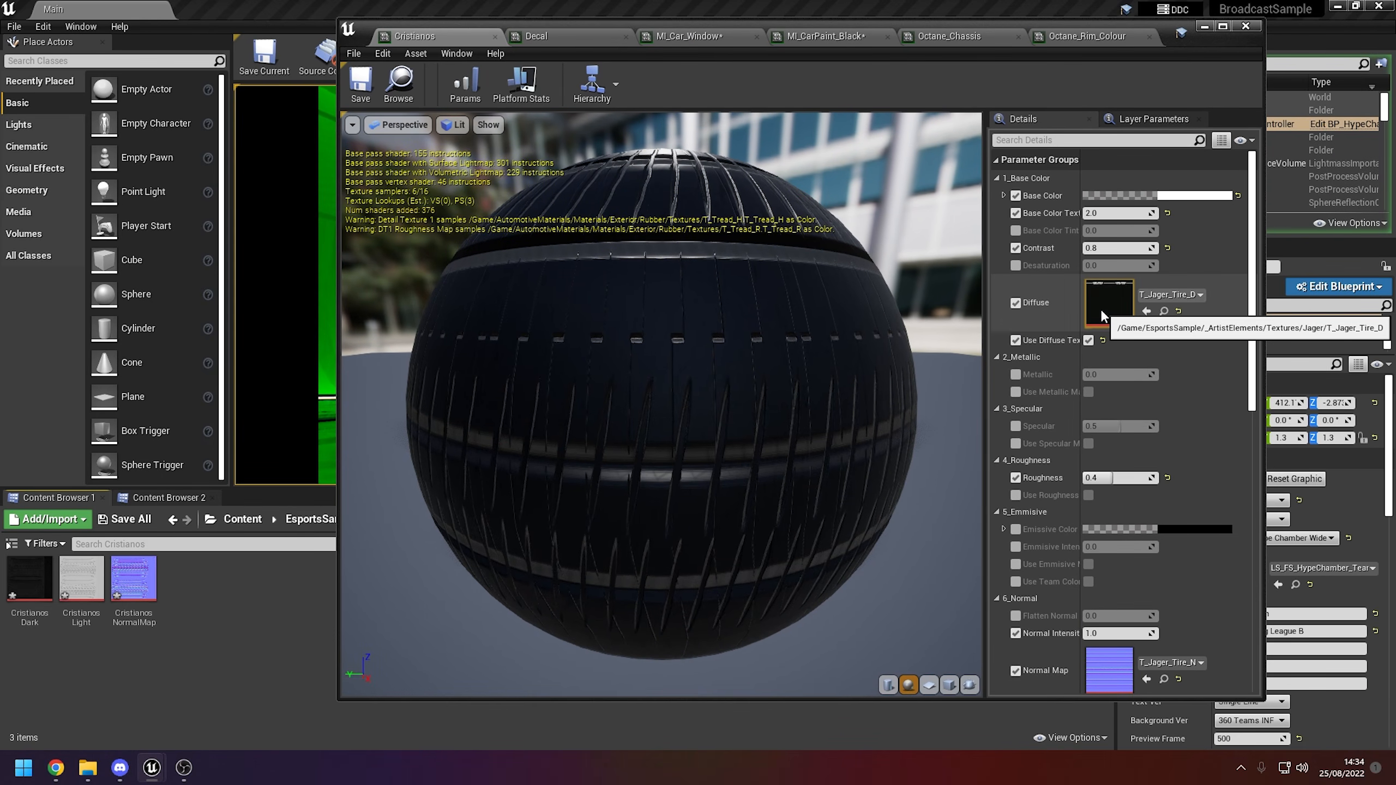
Assign CristianosDark as the Diffuse texture and CristianosNormalMap as the Normal Map of the Cristianos material
mouse_move(26, 580)
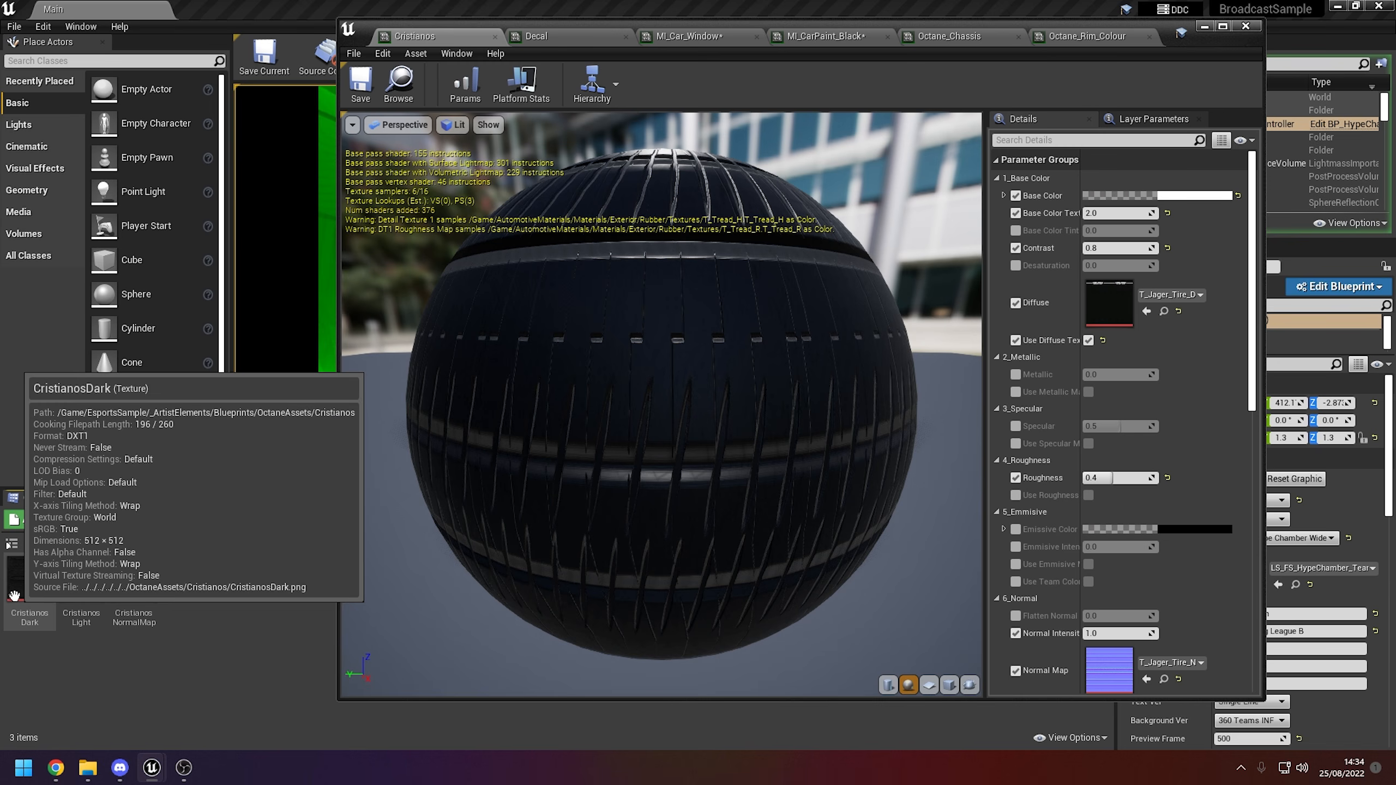
left_click_drag(26, 580, 1109, 303)
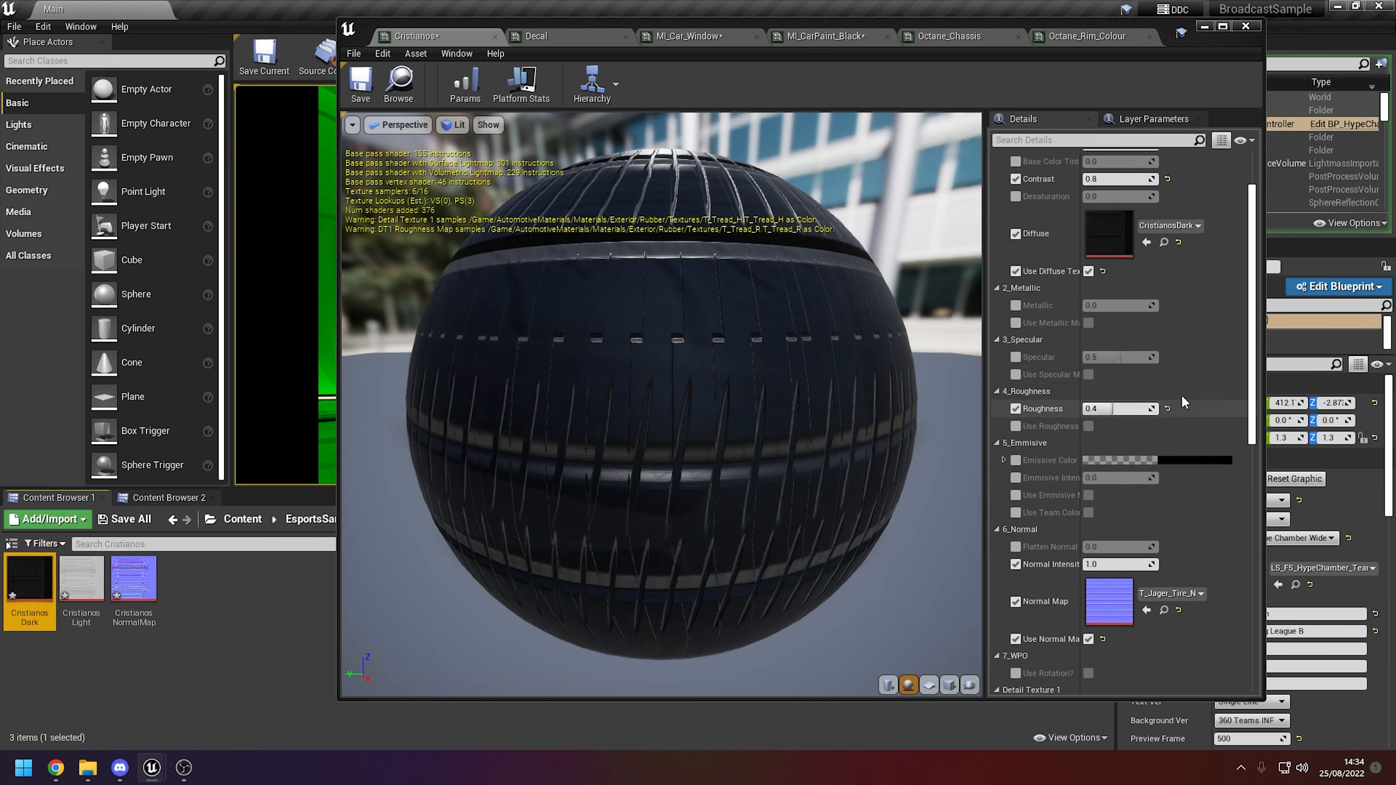
scroll(1142, 406, "down", 5)
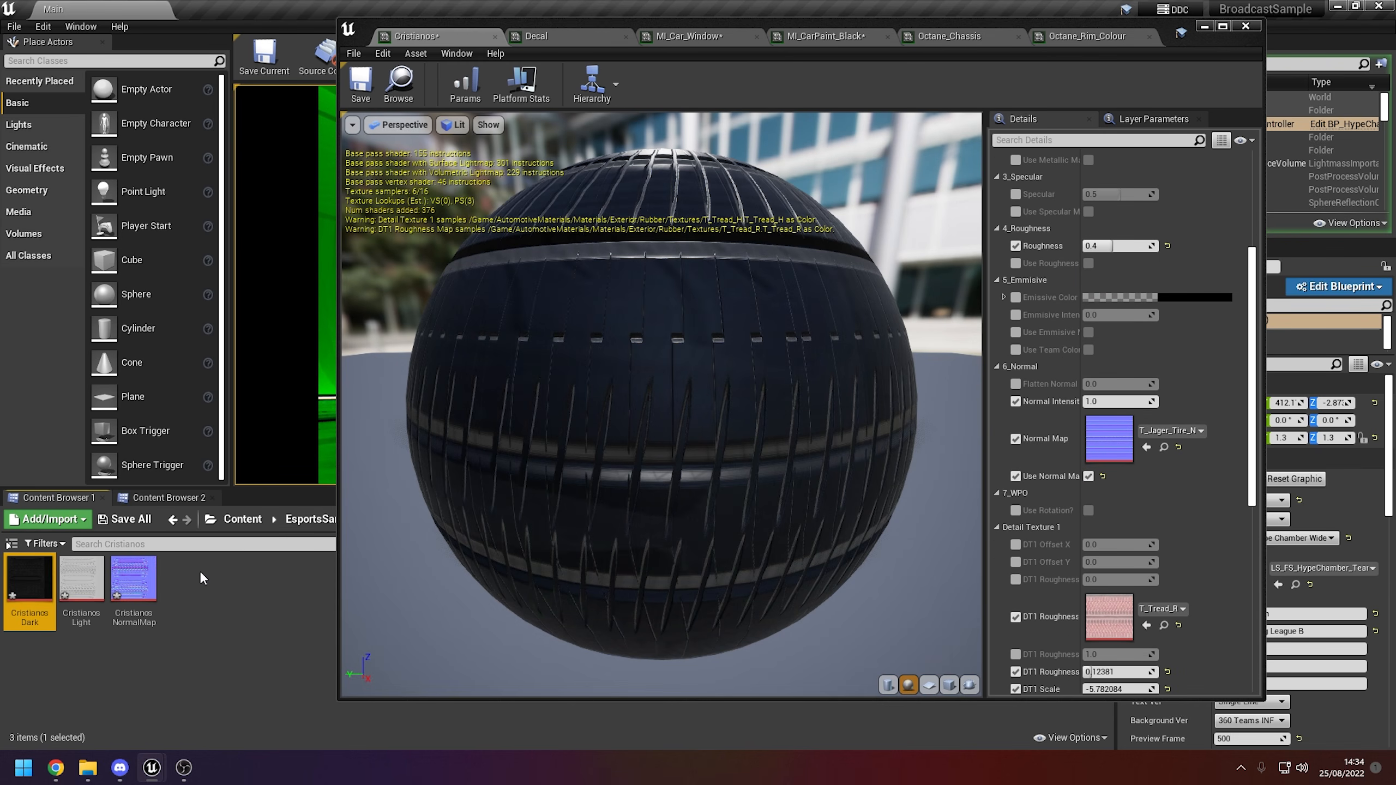
left_click(138, 572)
left_click_drag(139, 572, 1121, 440)
Assign CristianosLight as the DT1 Roughness map of the Cristianos material and inspect the tread on the preview sphere
scroll(1206, 501, "down", 2)
scroll(1206, 502, "down", 2)
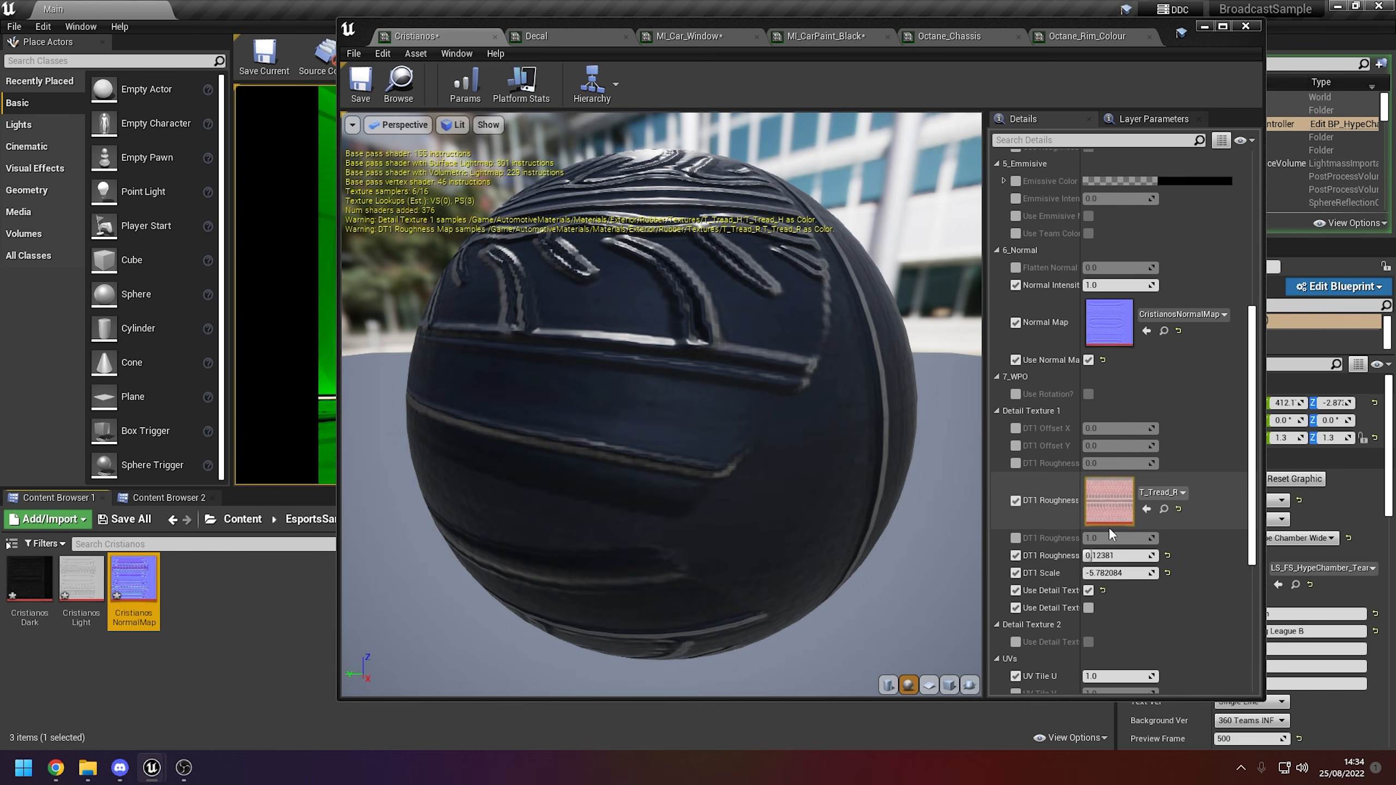
left_click(82, 577)
left_click_drag(83, 578, 1113, 501)
scroll(1113, 500, "down", 3)
scroll(627, 331, "down", 5)
left_click_drag(628, 332, 796, 302)
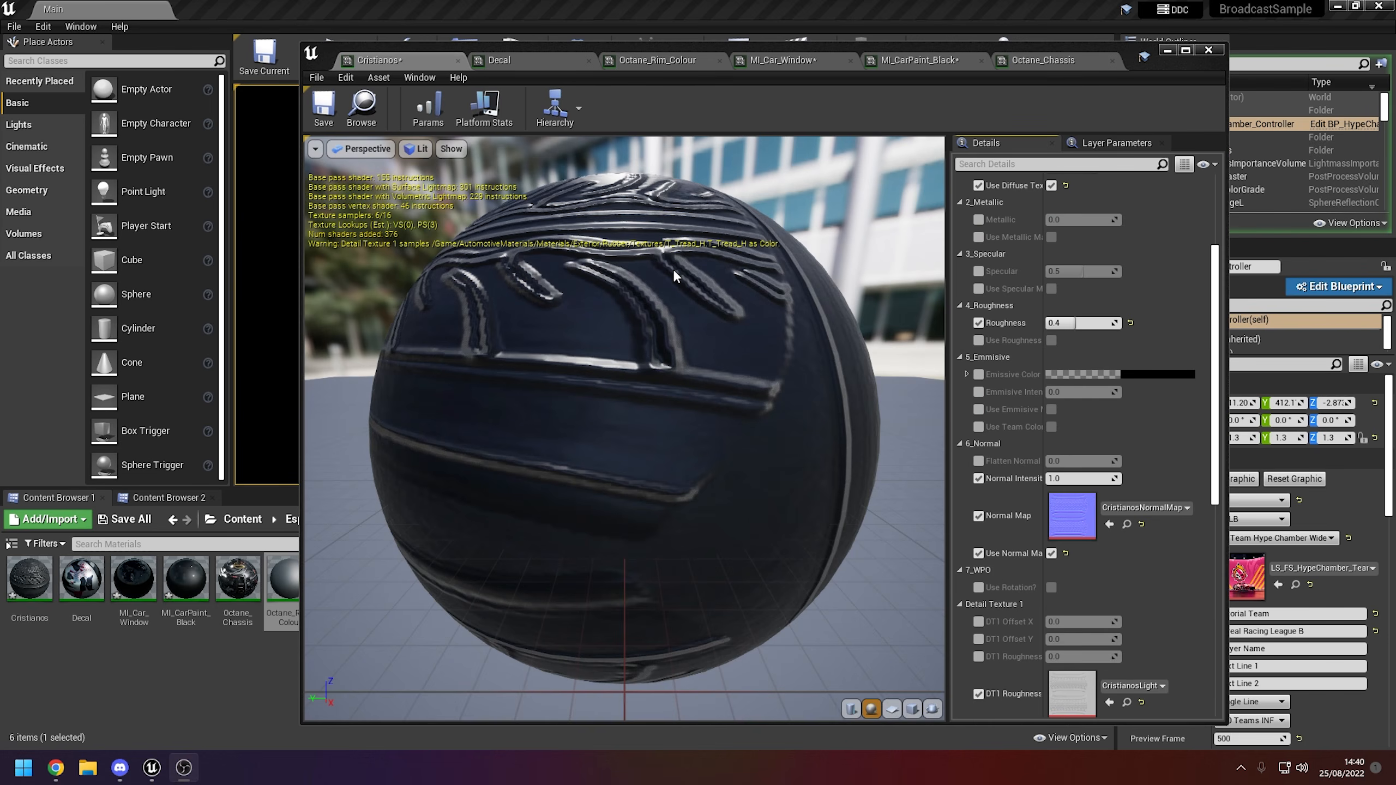
mouse_move(650, 458)
left_mouse_down()
mouse_move(652, 418)
mouse_move(650, 458)
left_mouse_up()
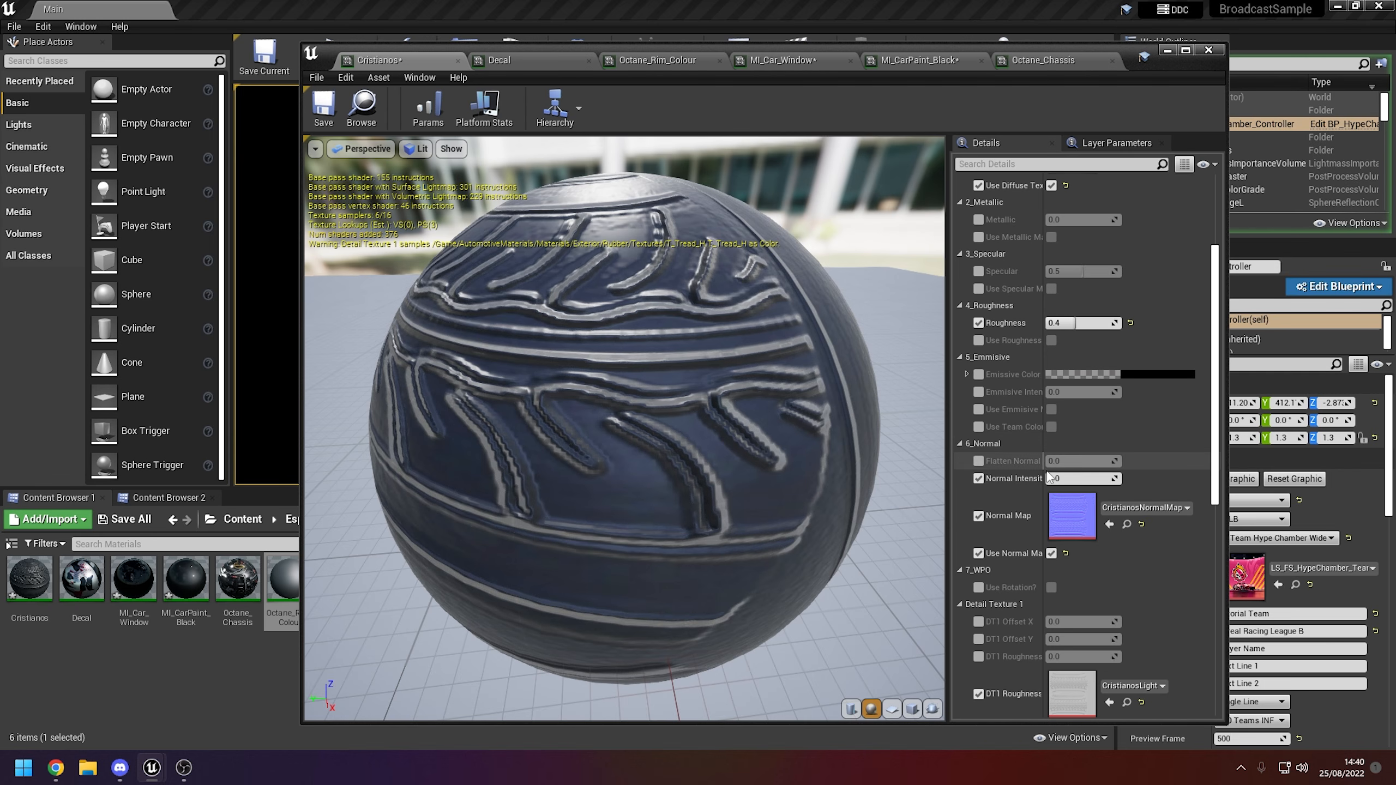
Set the Cristianos material's Normal Intensity to -0.25, save the asset, and close it
left_click(1067, 479)
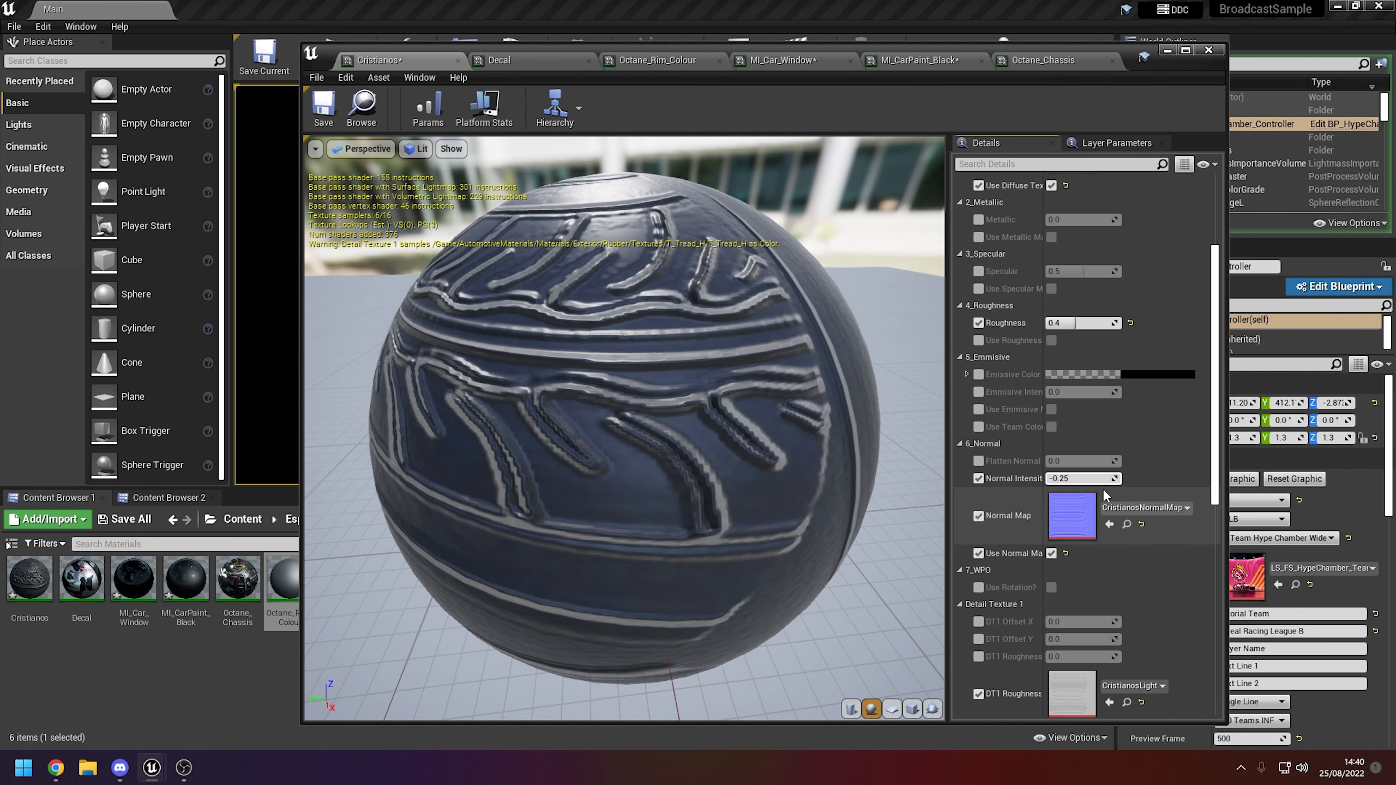
key("Return")
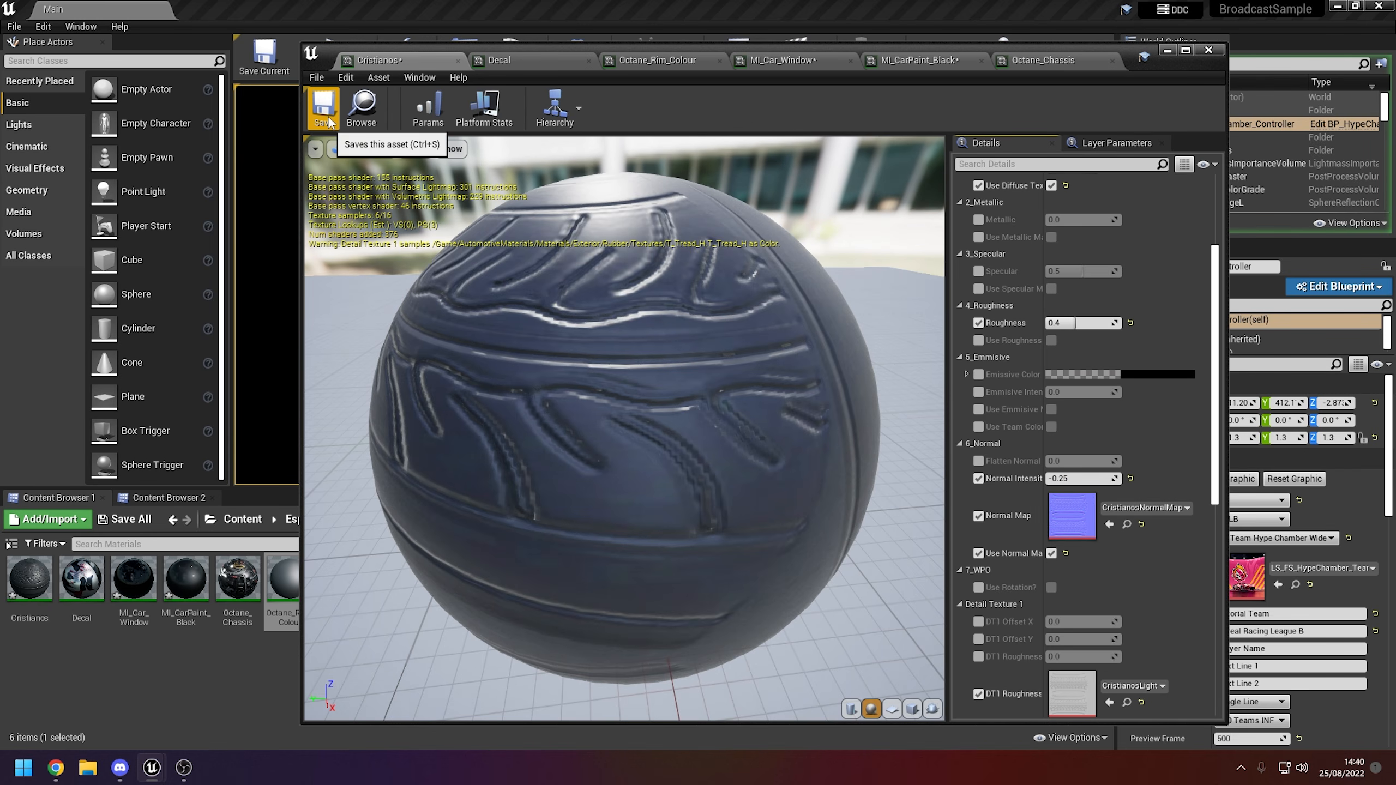
left_click(324, 111)
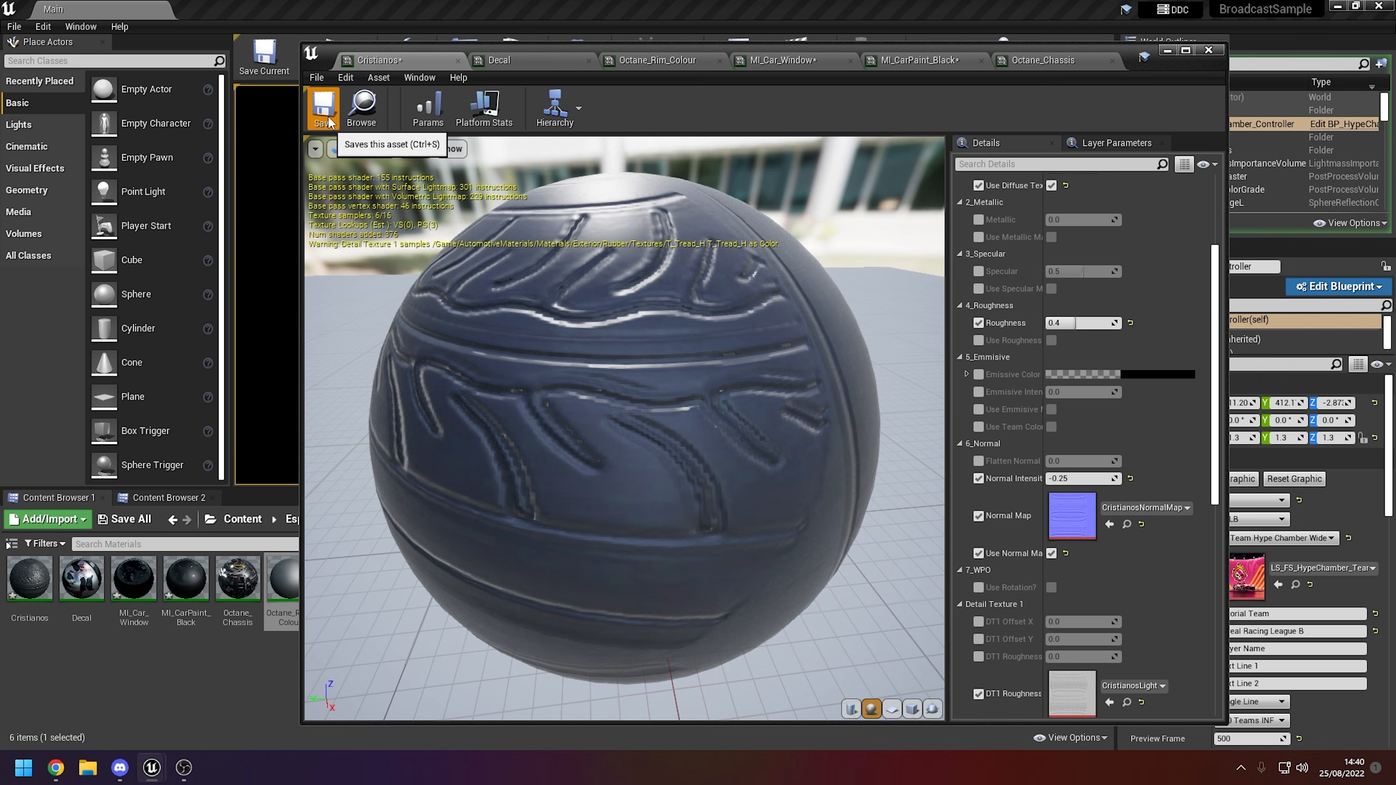
left_click(458, 61)
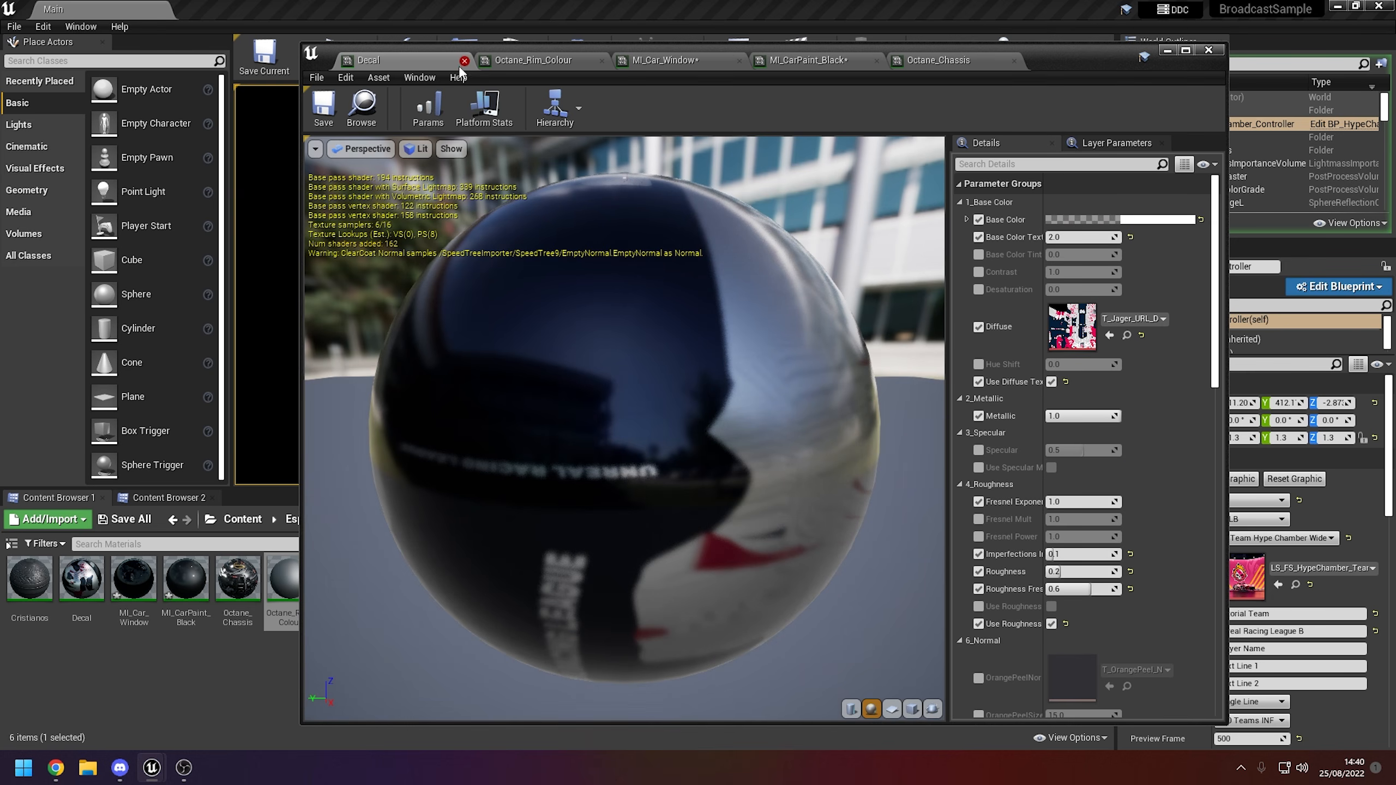
Set the Roughness of the Octane_Rim_Colour material to 0.65
left_click(531, 62)
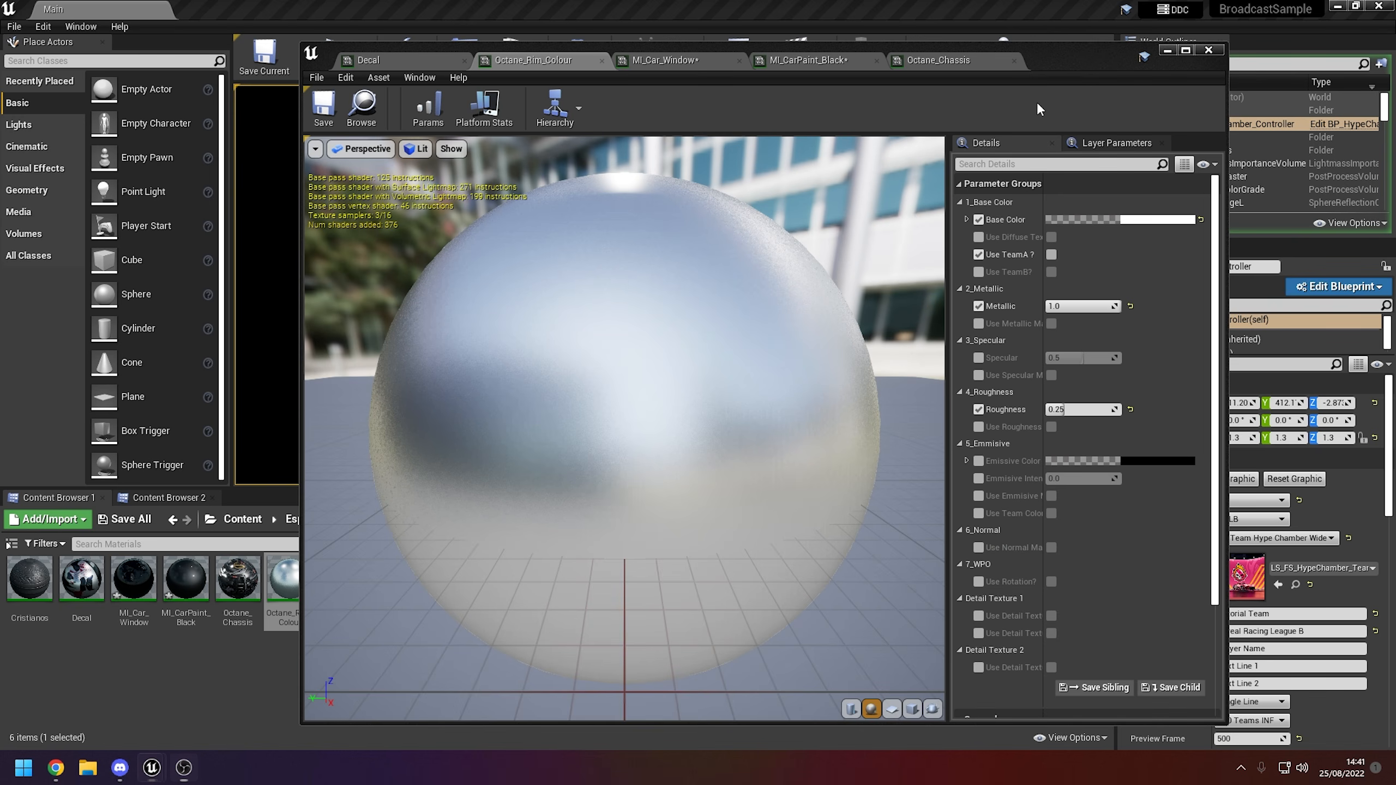
left_click_drag(874, 175, 797, 182)
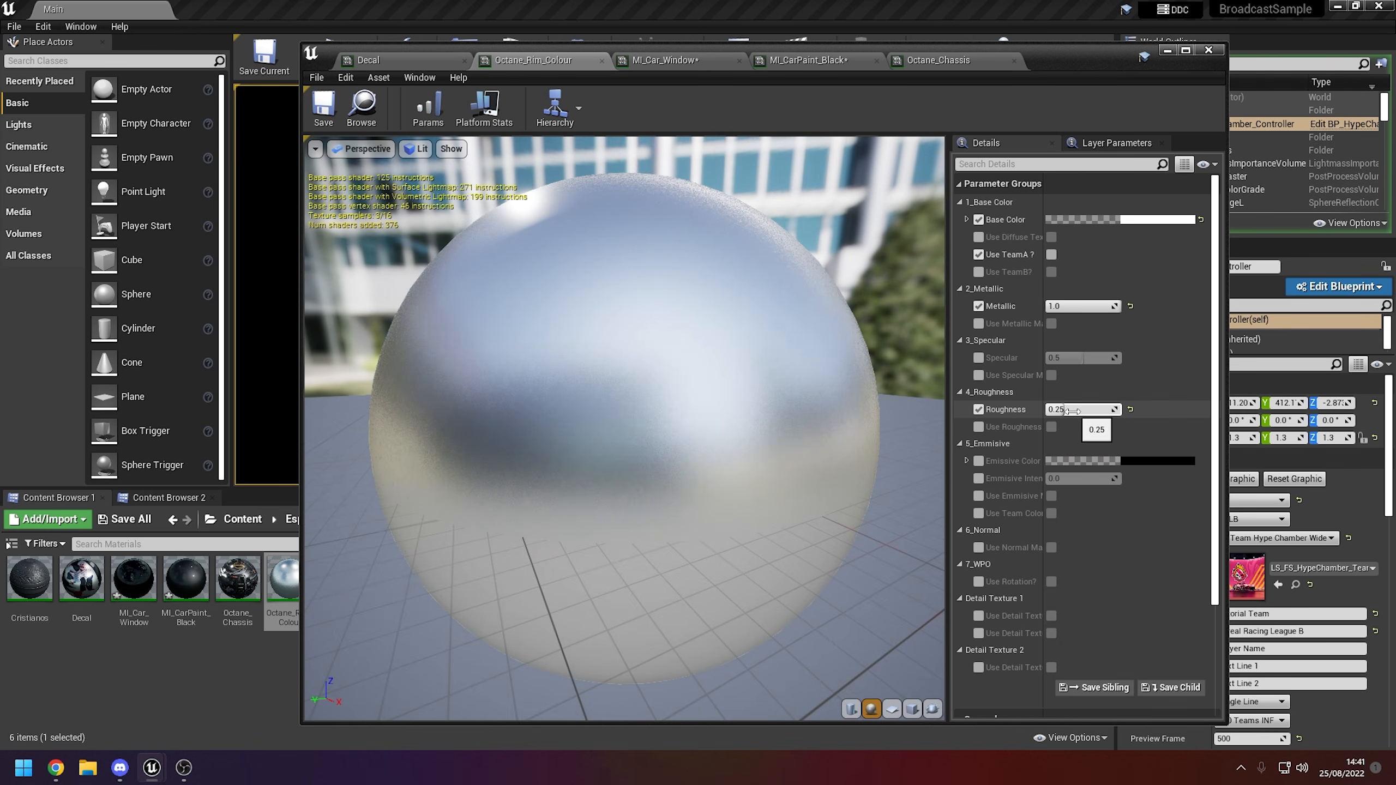
left_click(1080, 413)
type("0")
Darken the Octane_Rim_Colour material's Base Color to a grey with a value of about 0.234
left_click(1154, 219)
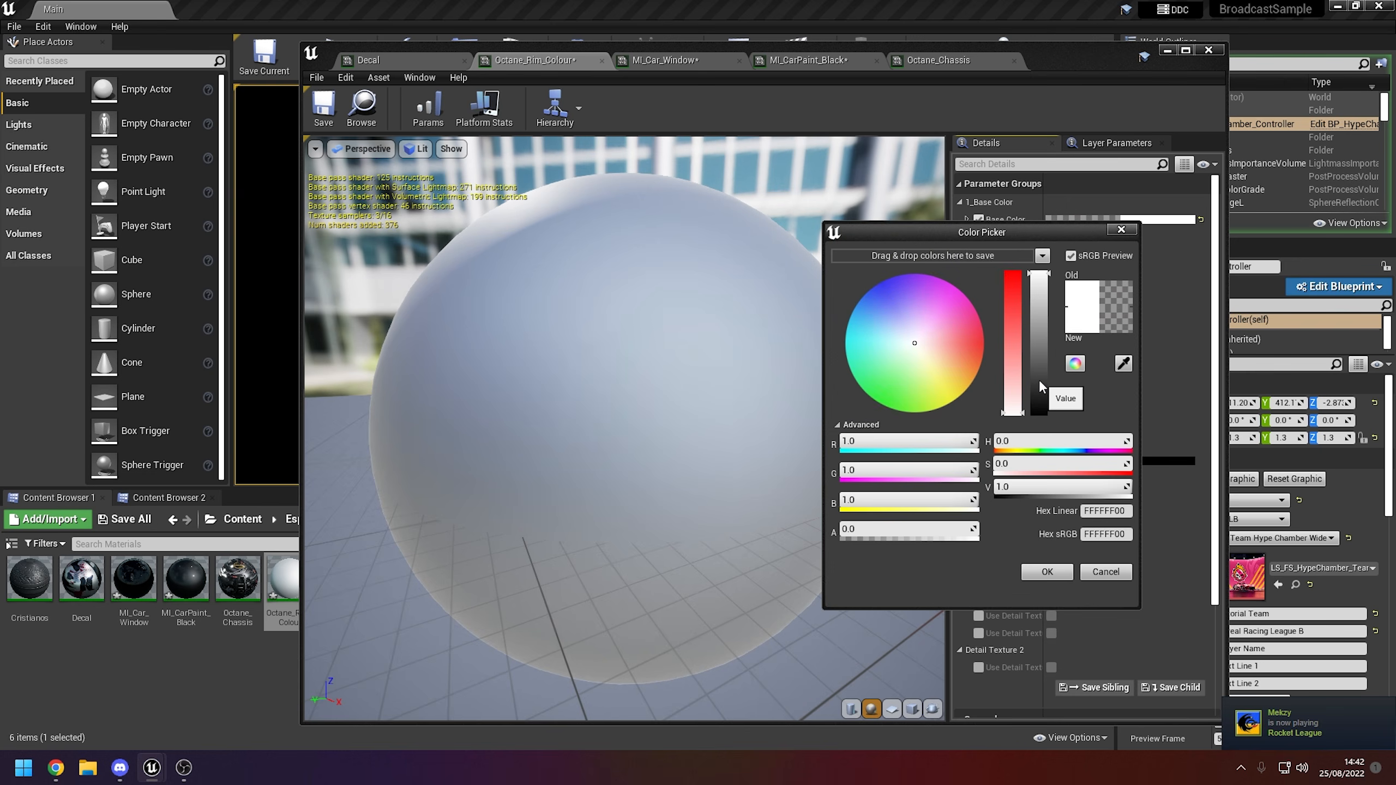
left_click(1038, 380)
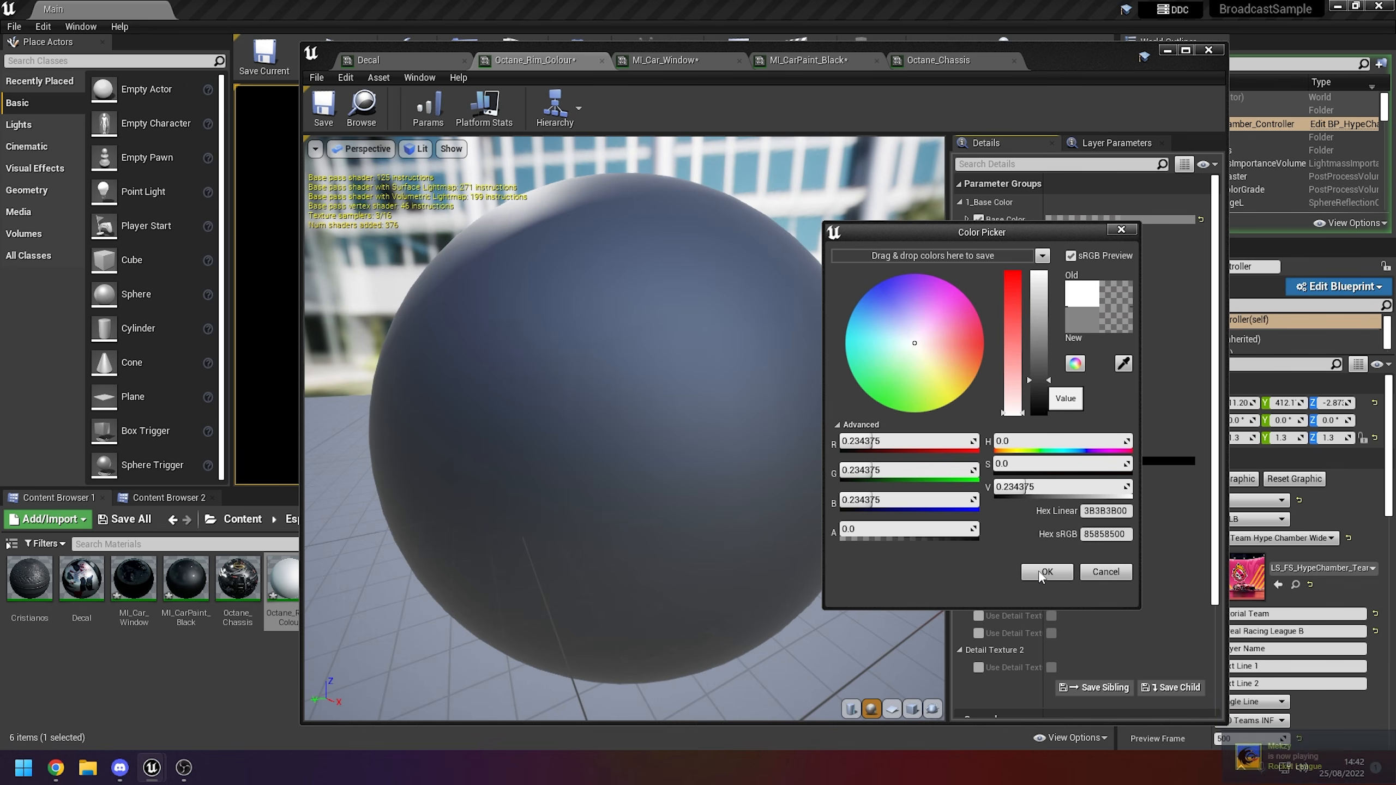
left_click(1040, 573)
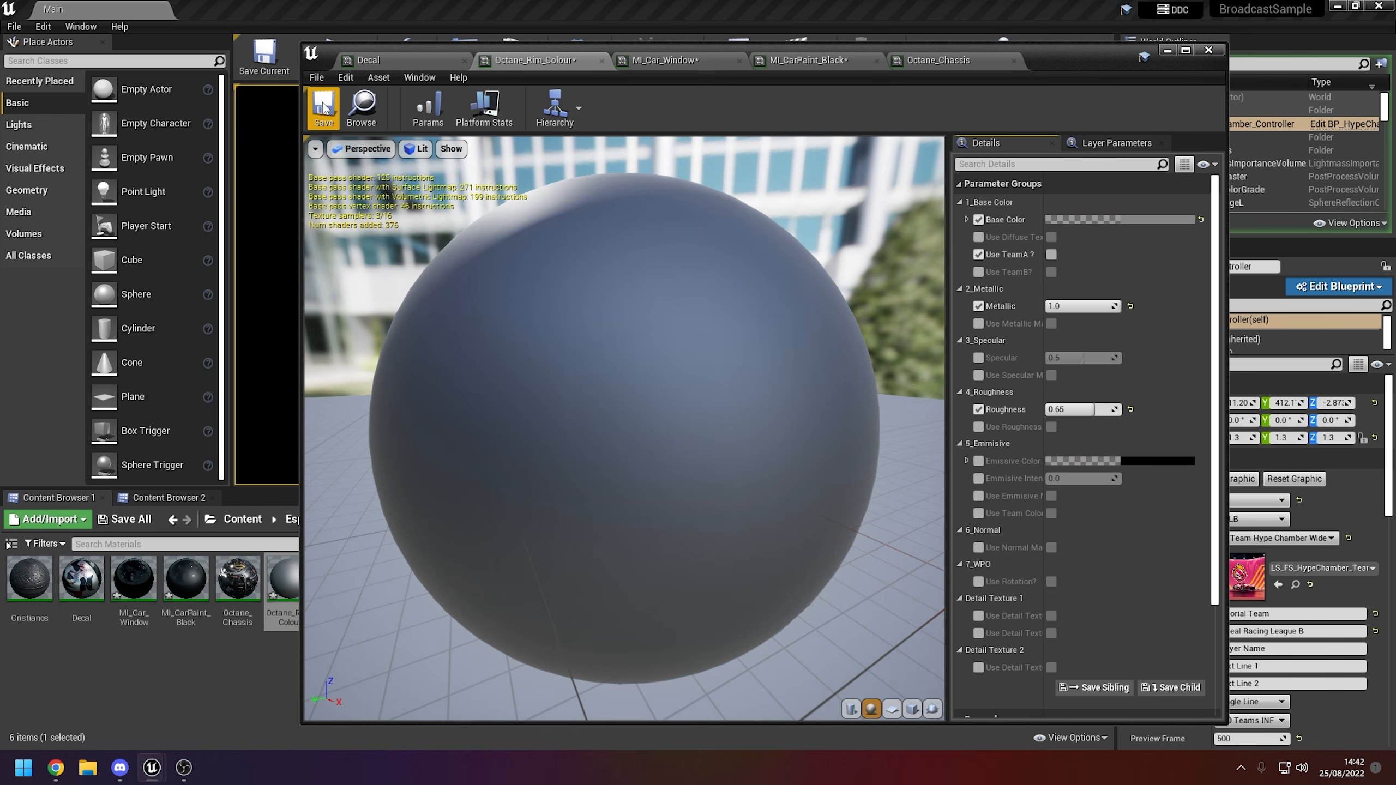
Save the Octane_Rim_Colour material and close it
left_click(324, 107)
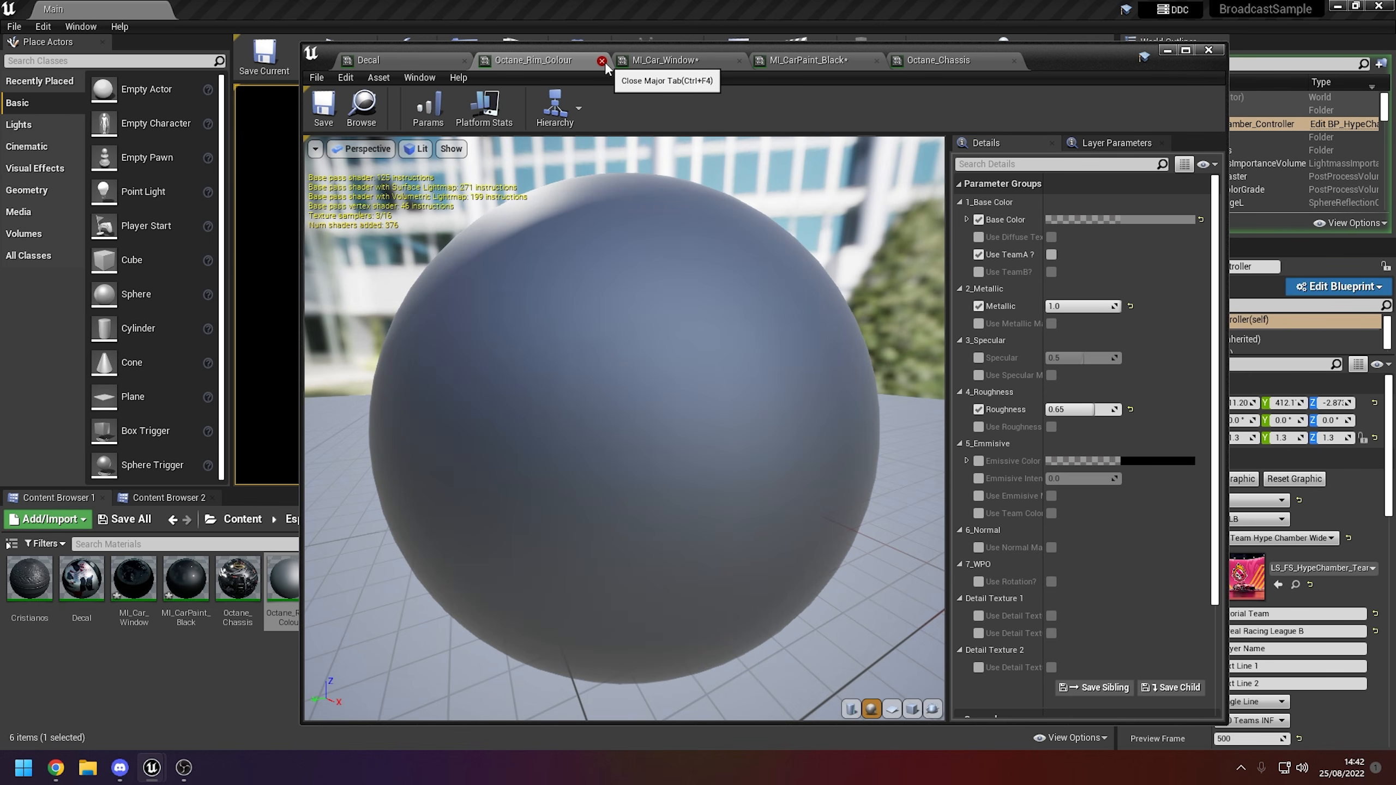
left_click(602, 60)
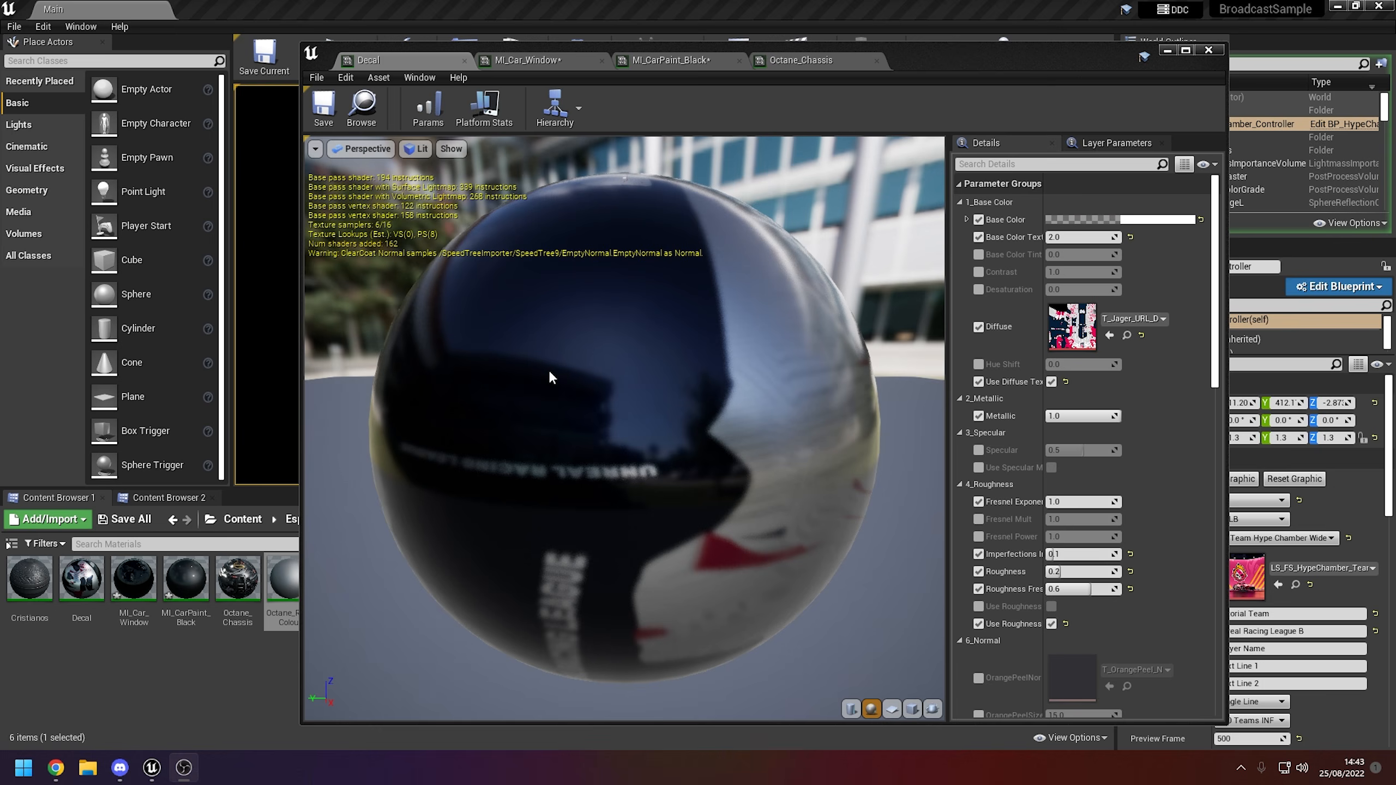
In the Octane_Chassis material, assign OctaneChasisMap as the Diffuse map, OctaneChassisTextures as the Emissive map and OctaneNormalMap as the Normal map
left_click(802, 60)
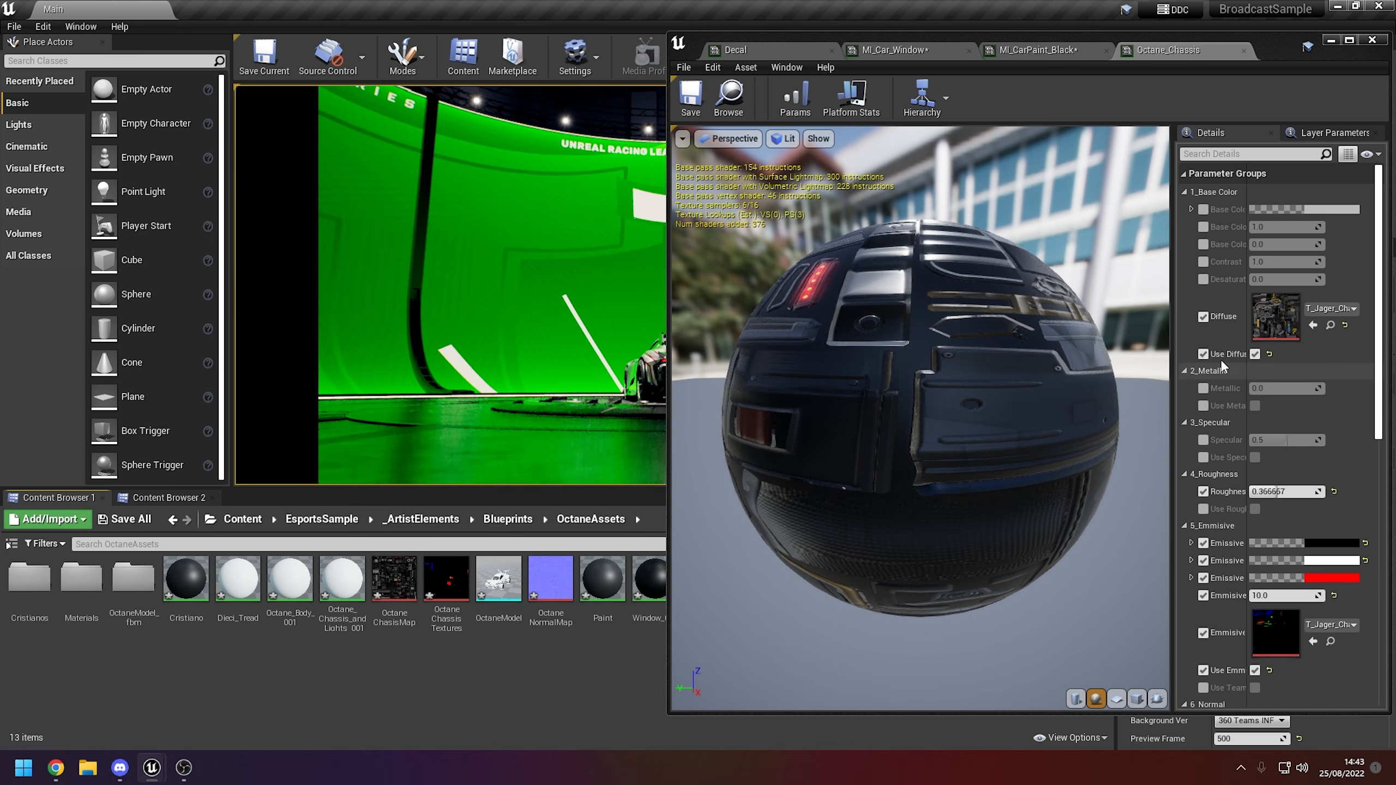
scroll(1284, 538, "down", 8)
scroll(1288, 539, "up", 8)
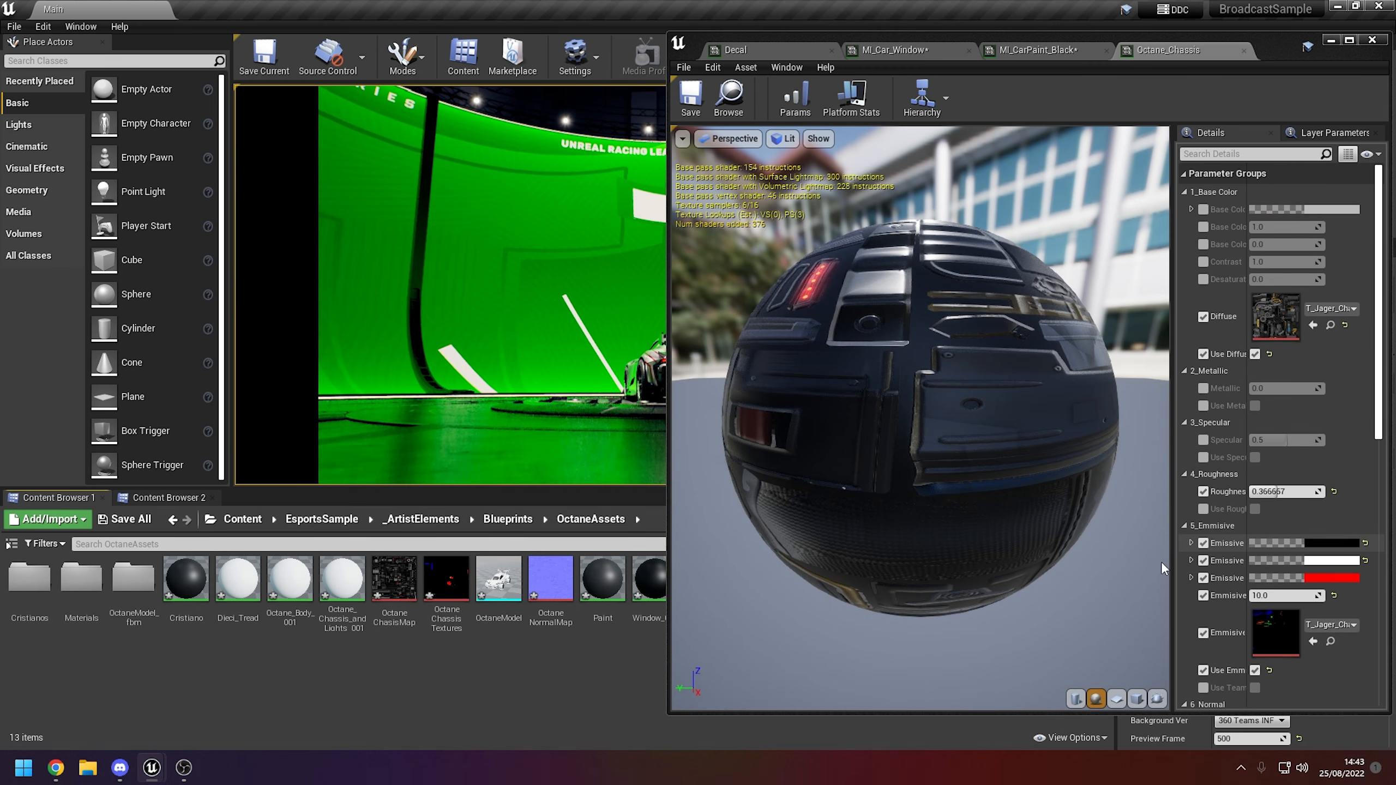
left_click_drag(394, 579, 1277, 325)
scroll(1338, 416, "down", 3)
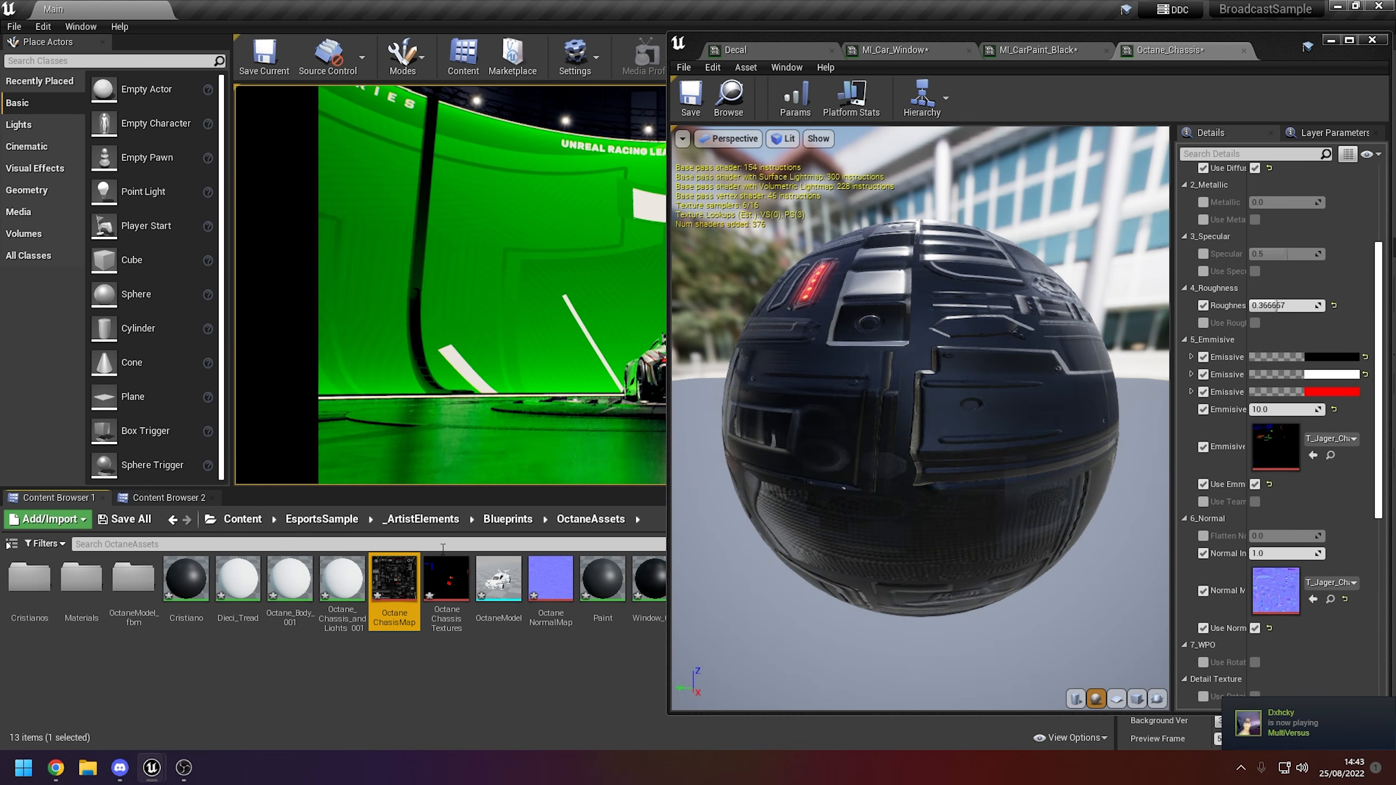
left_click_drag(442, 574, 1274, 447)
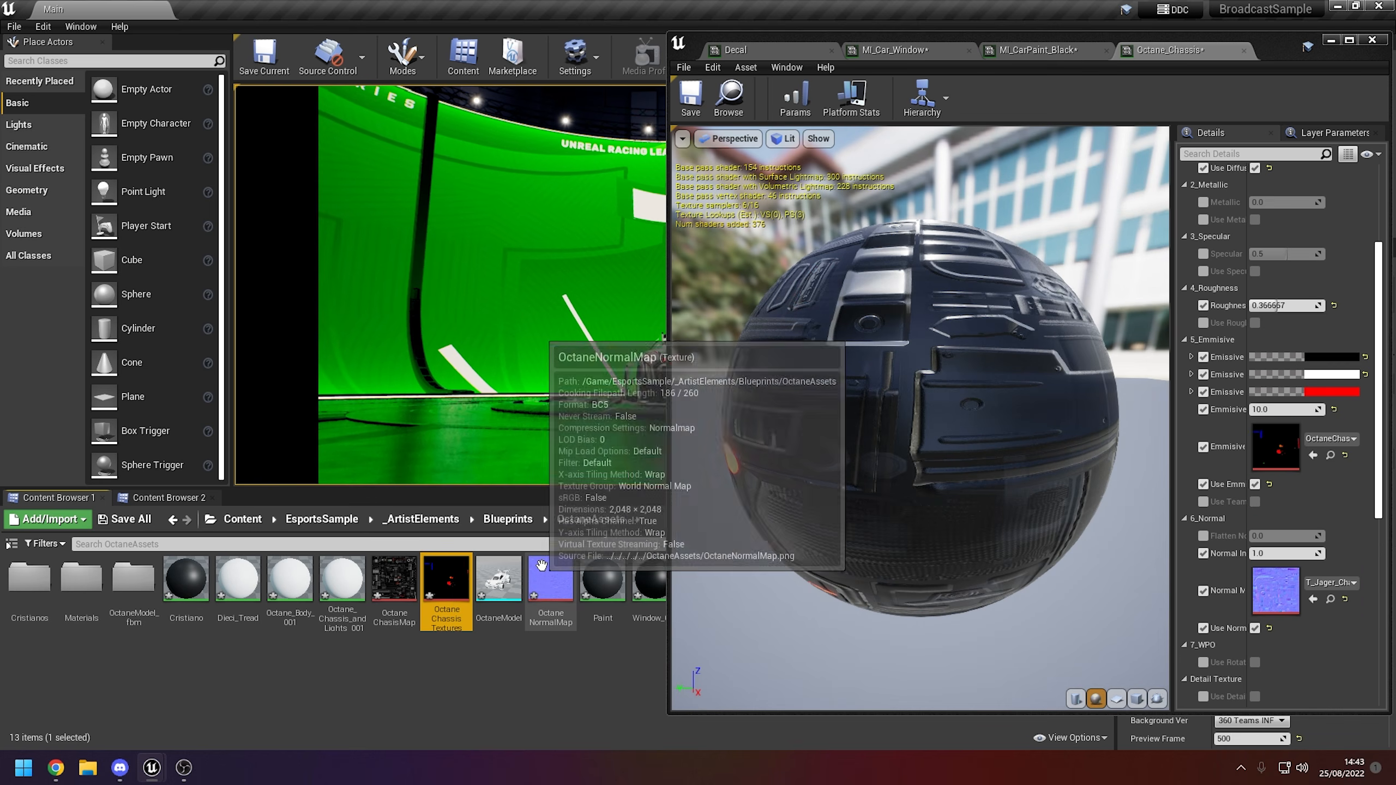
left_click_drag(551, 577, 1267, 577)
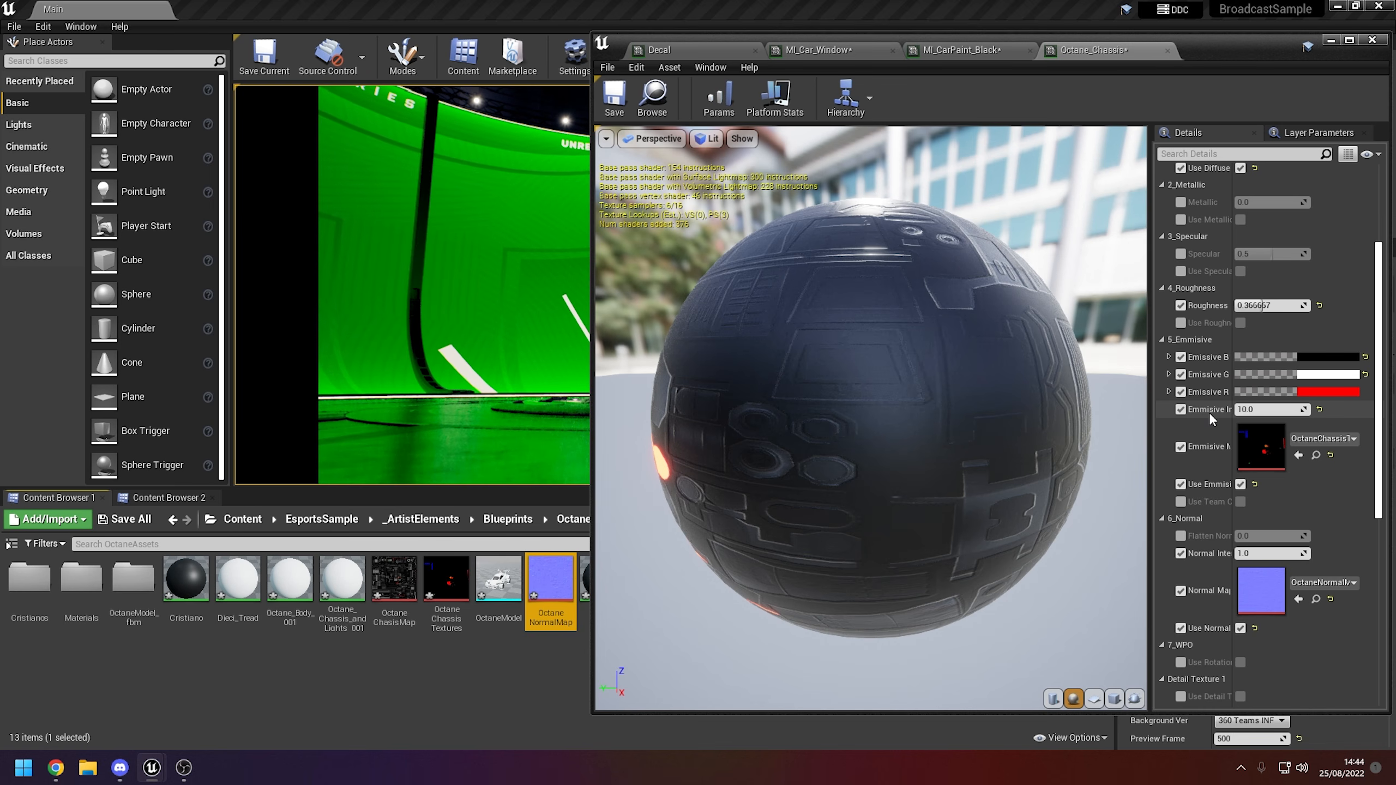
Set the Octane_Chassis material's Emissive Intensity to 7.5, save the asset, and close it
left_click_drag(795, 419, 774, 348)
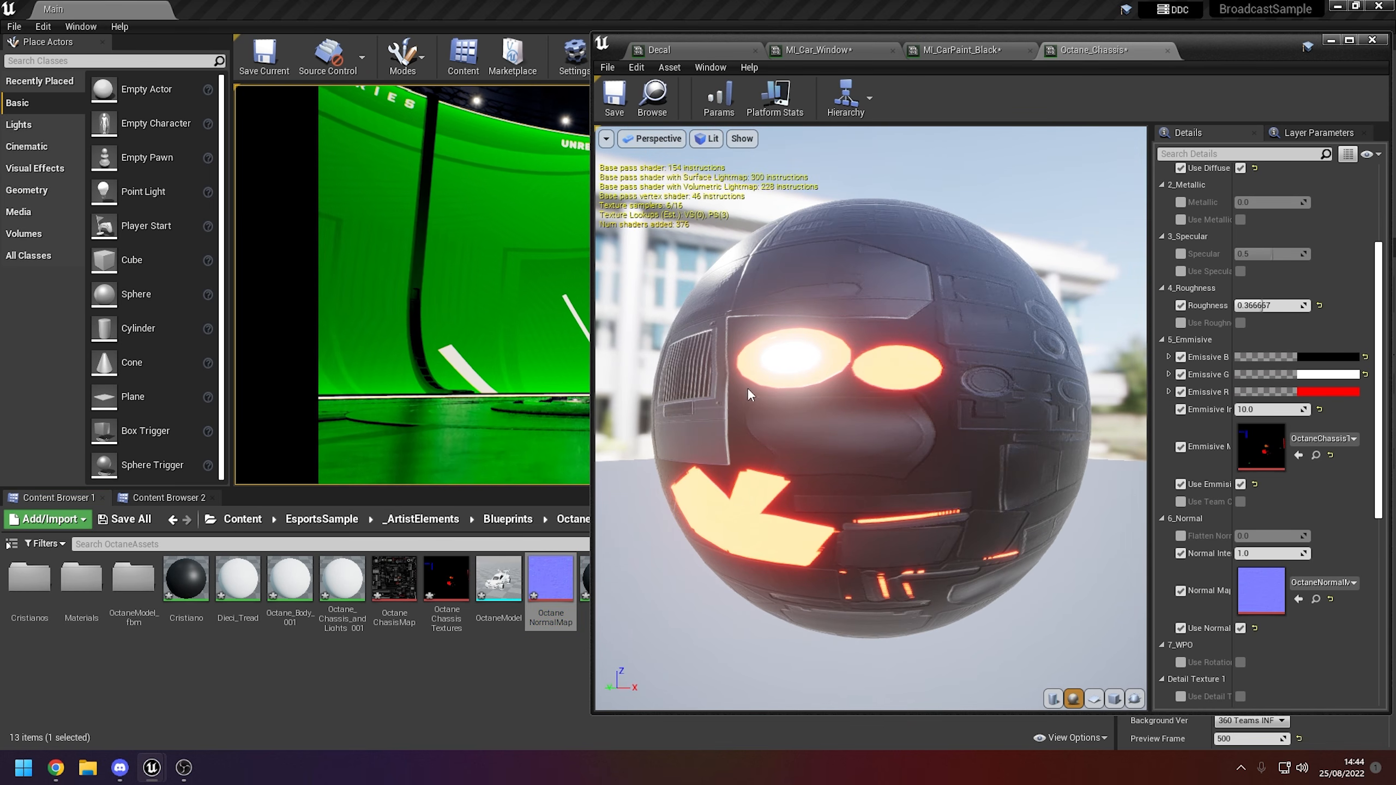
left_click(1265, 410)
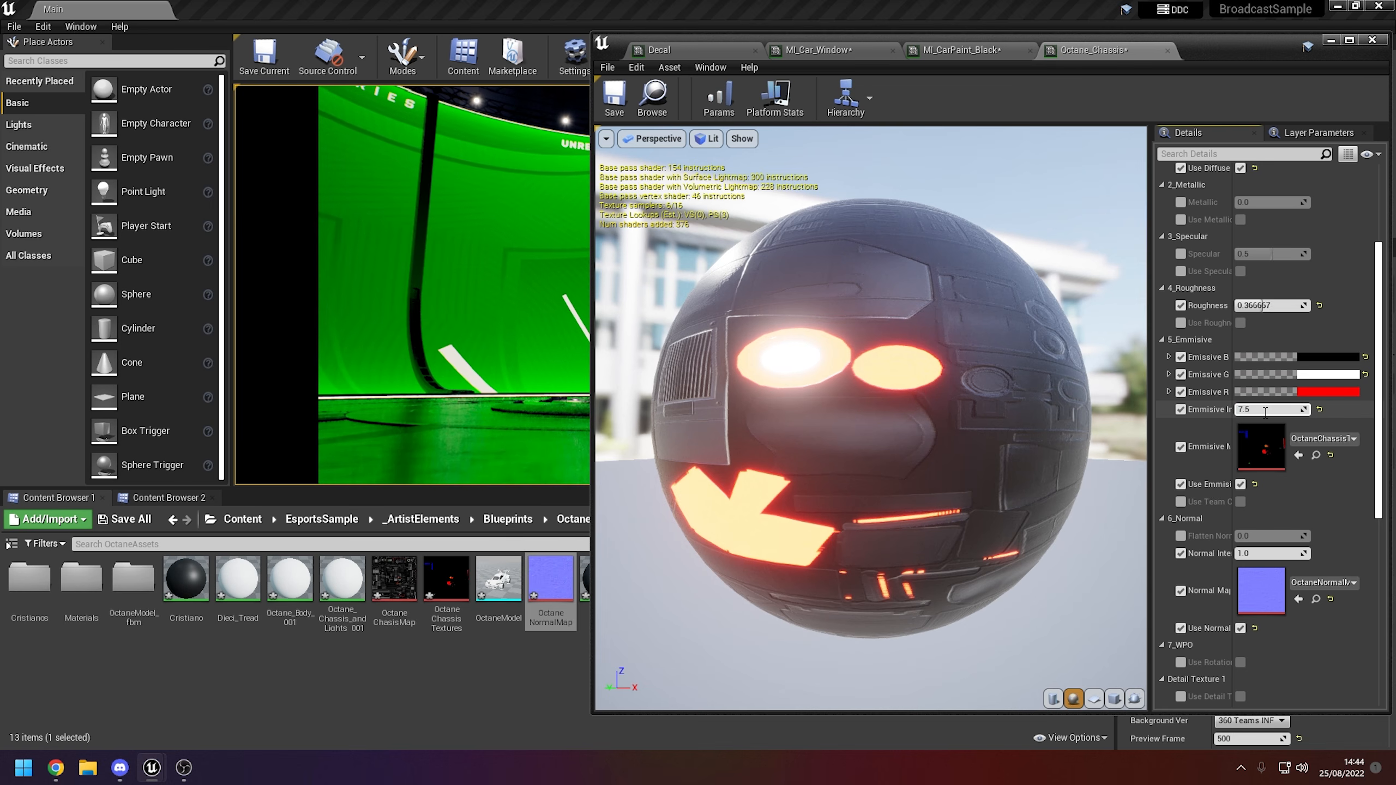
key("Return")
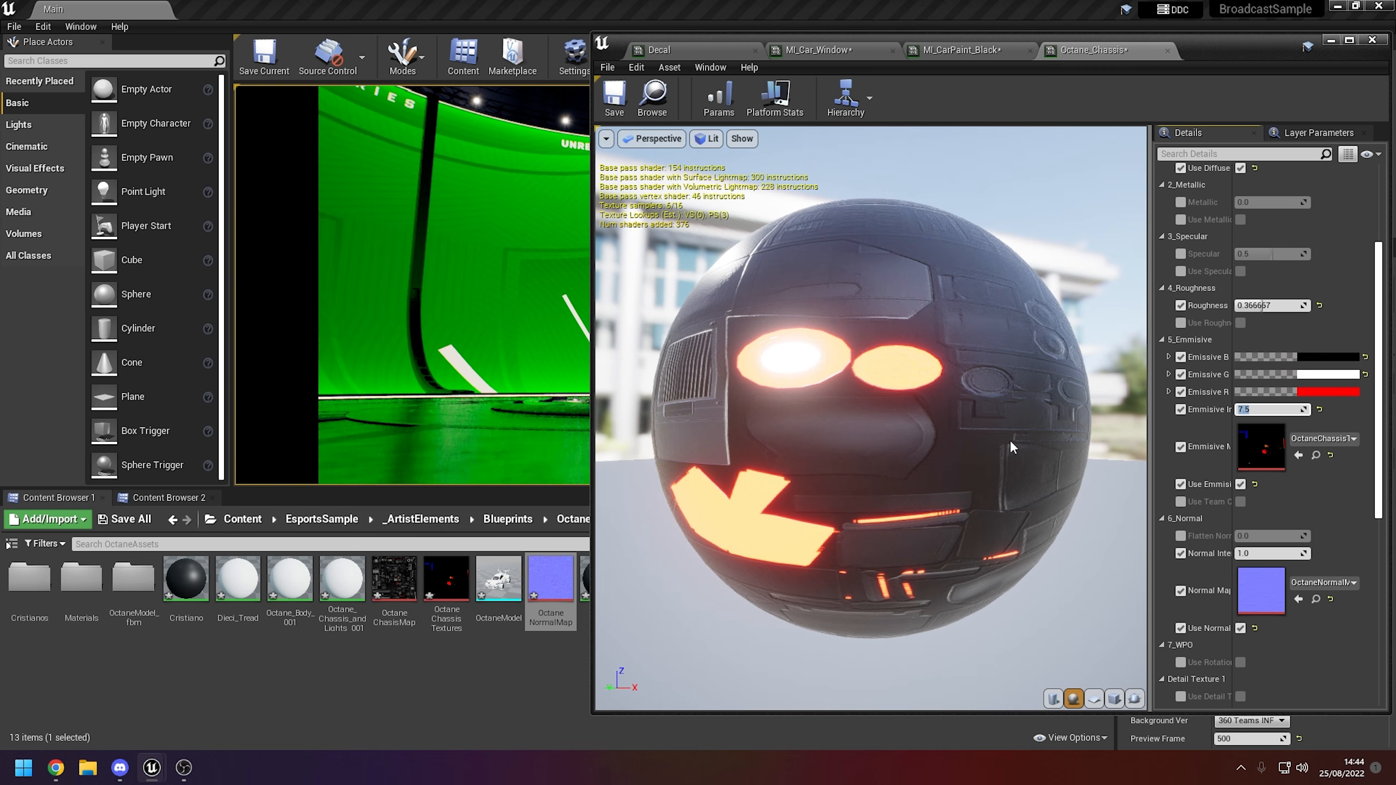
left_click(614, 105)
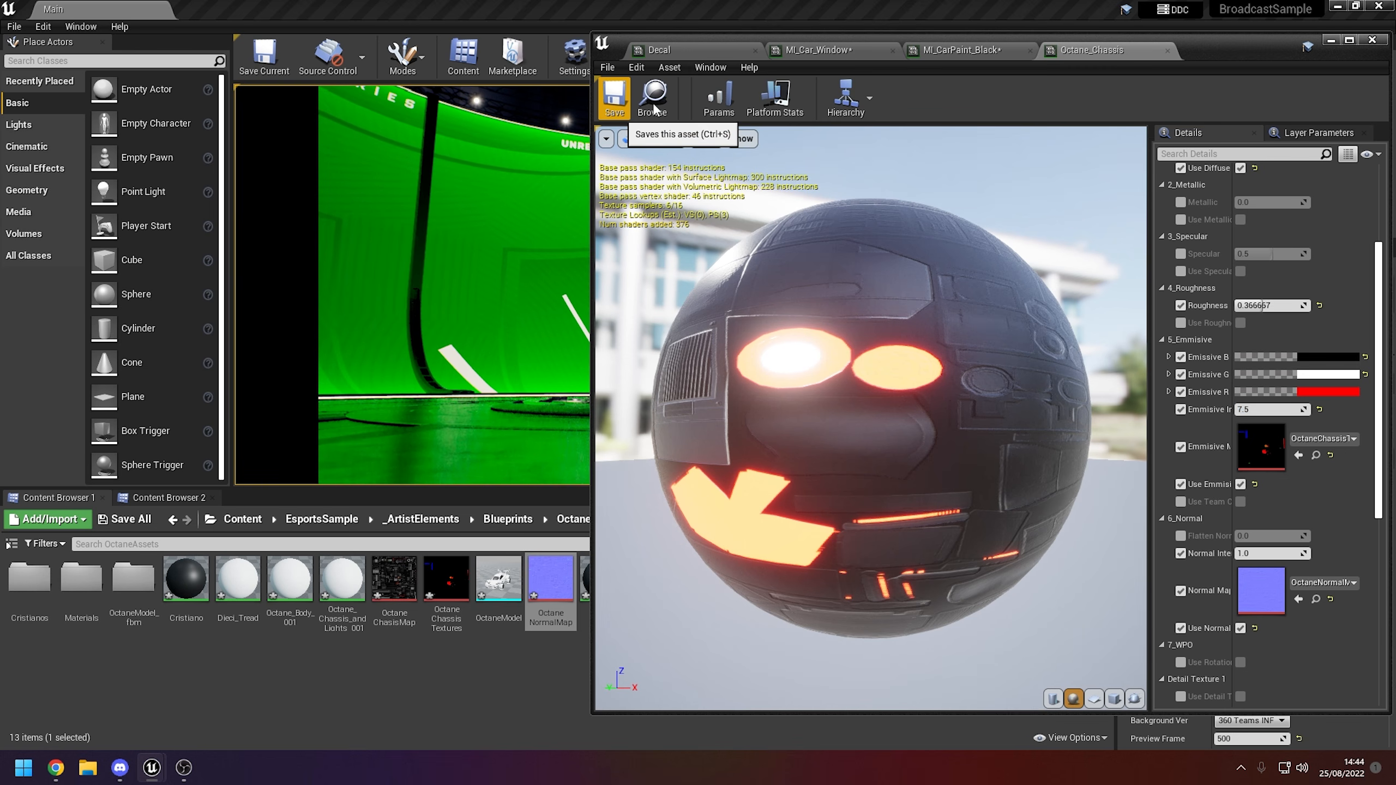
left_click(1167, 50)
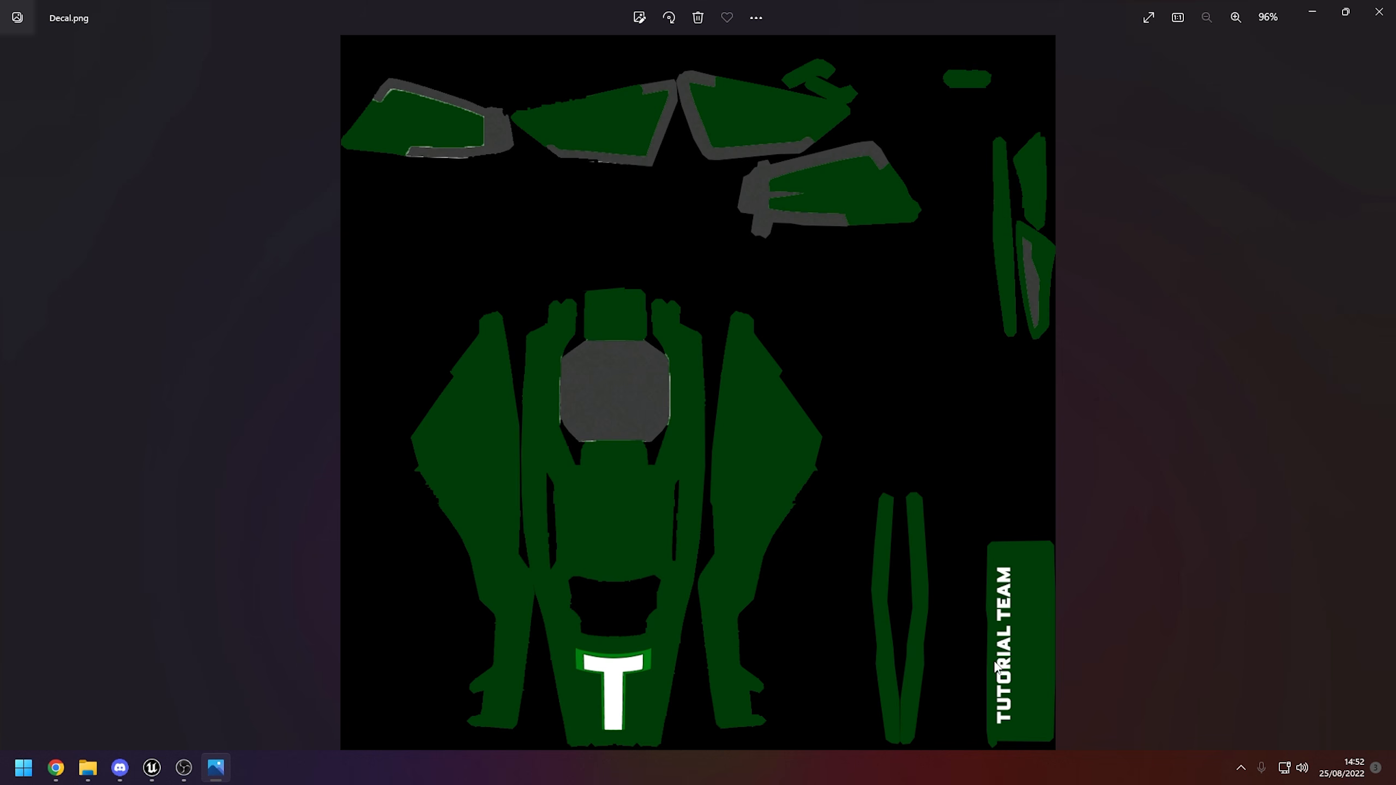
Close the Decal.png image and the OctaneAssets folder window, and return to the project's OctaneAssets content
left_click(1378, 12)
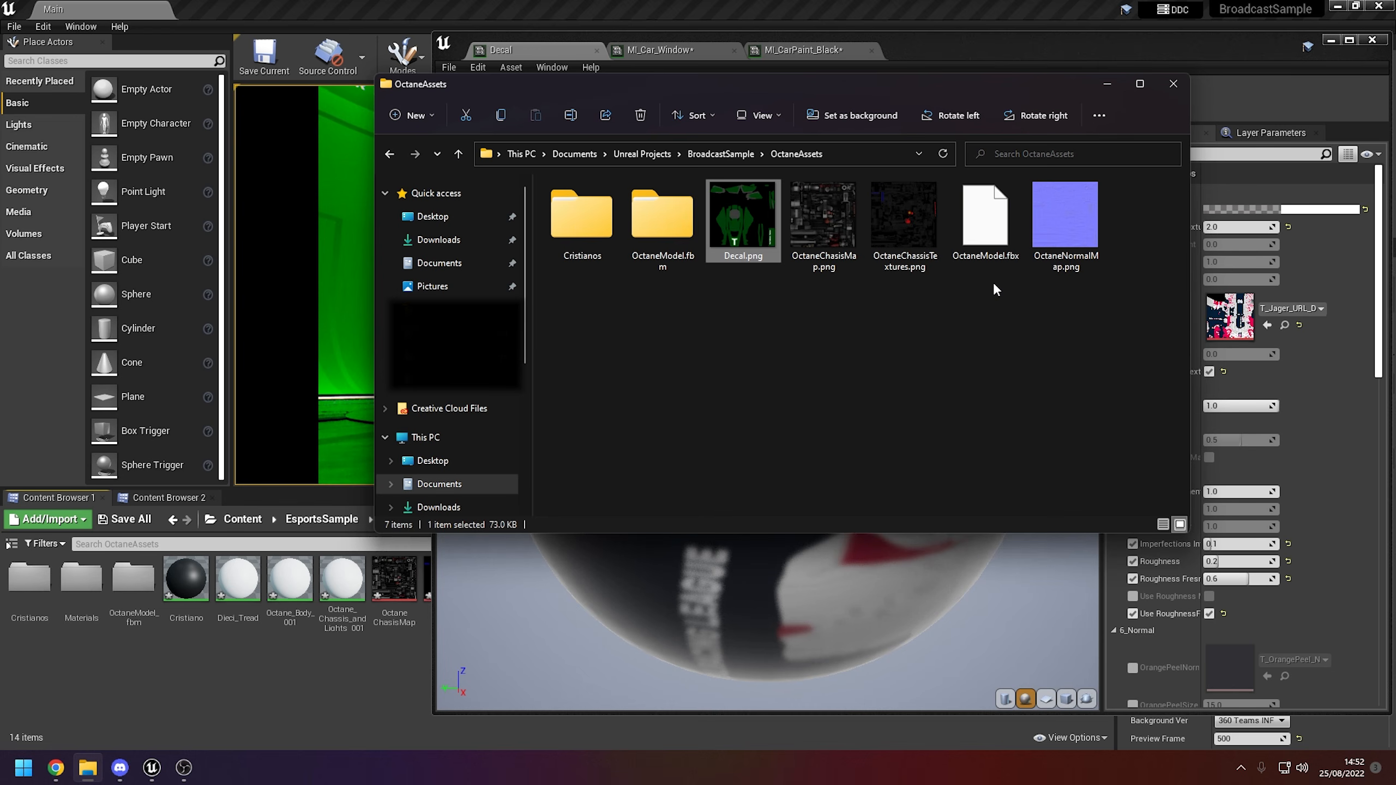
left_click(1173, 83)
left_click(1330, 42)
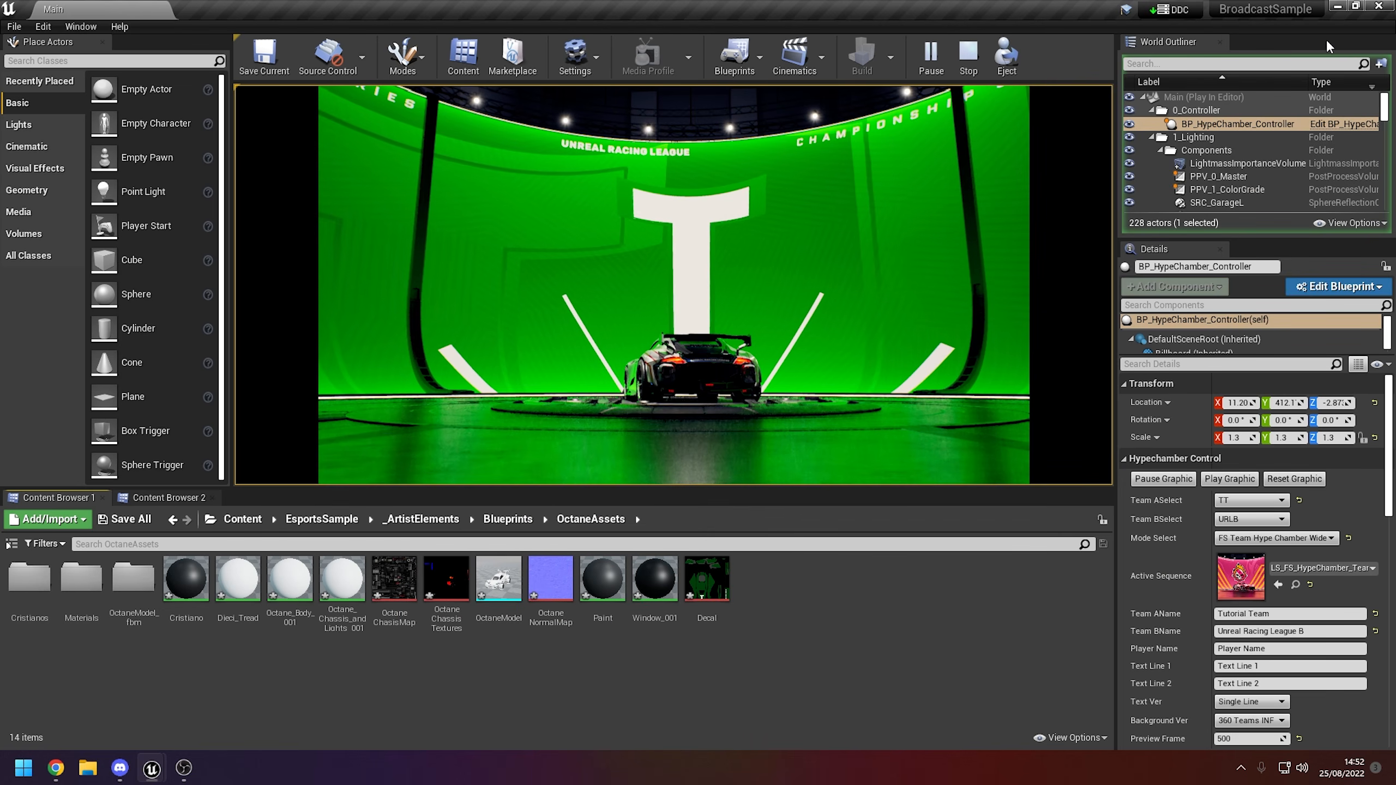
Assign the imported Decal texture as the Diffuse map of the Decal material and save the asset
double_click(706, 579)
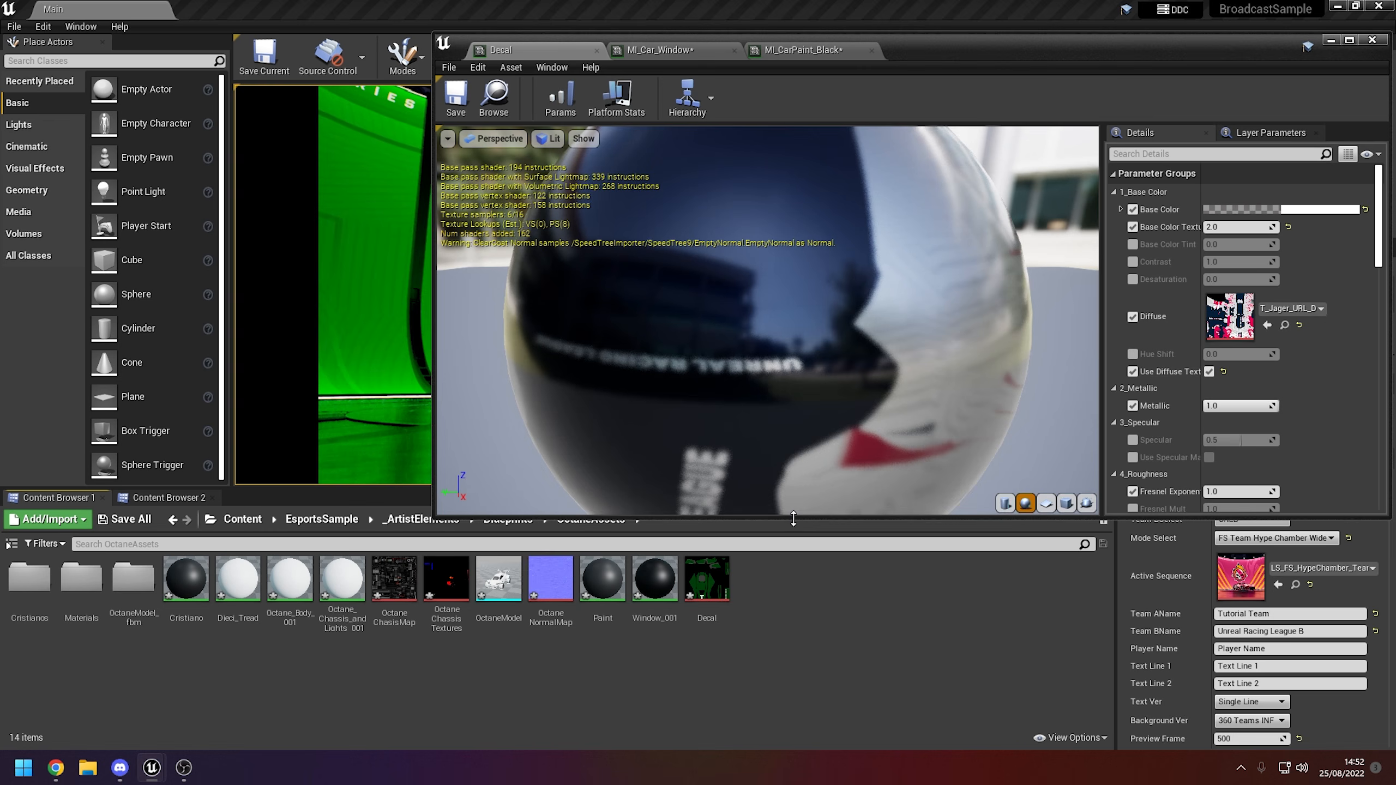
left_click_drag(706, 578, 1252, 319)
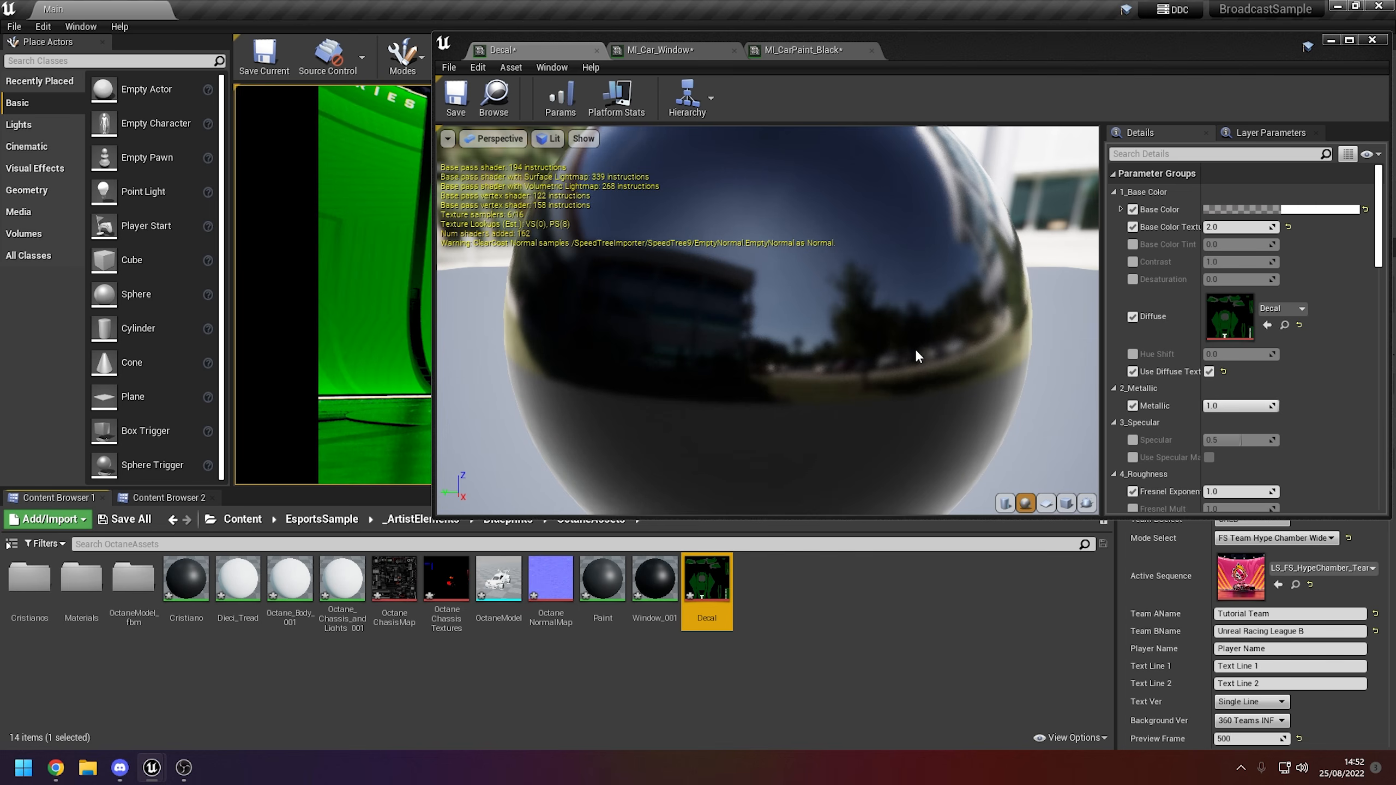
left_click(455, 107)
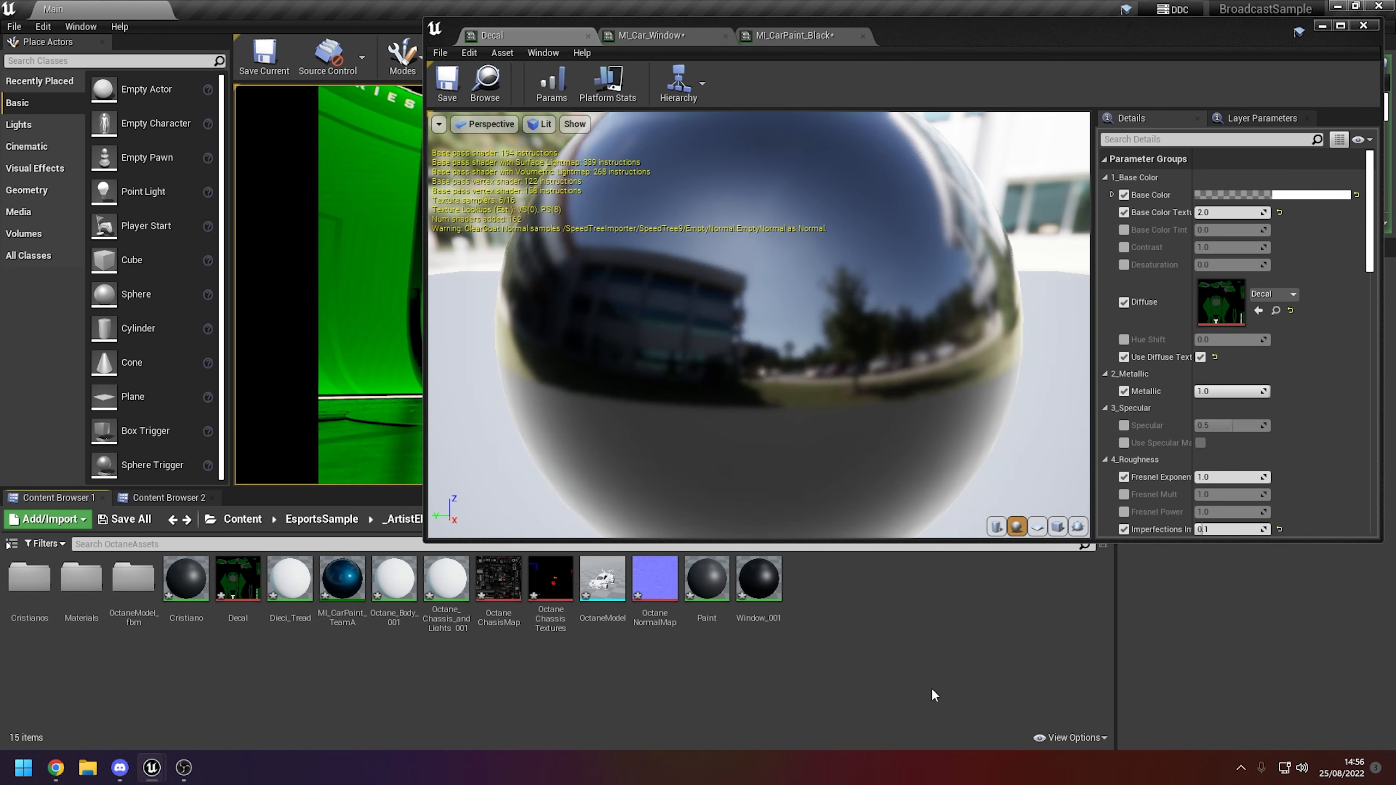
Switch to the Epic Games Launcher's Unreal Engine section and search the Marketplace for "automotive"
left_click(1240, 767)
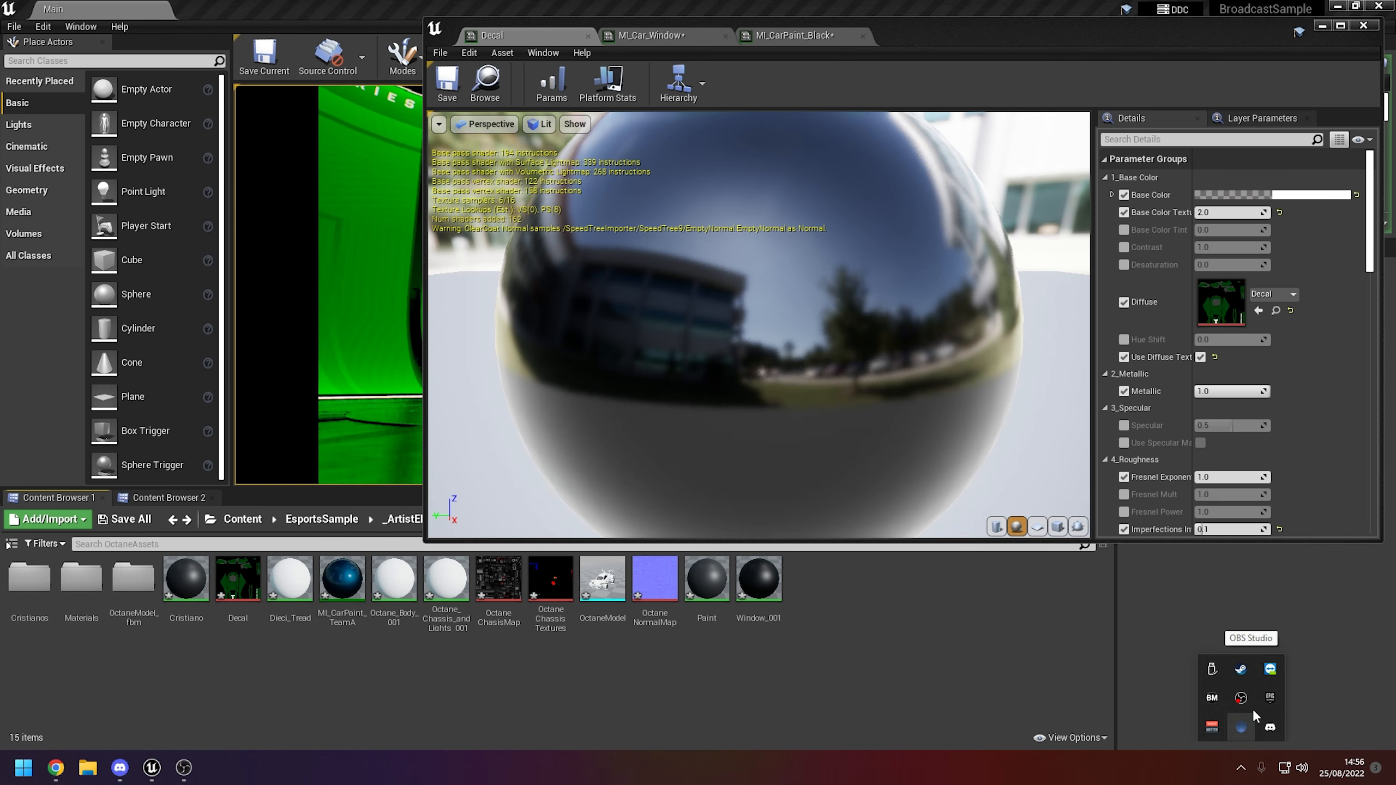
right_click(1265, 696)
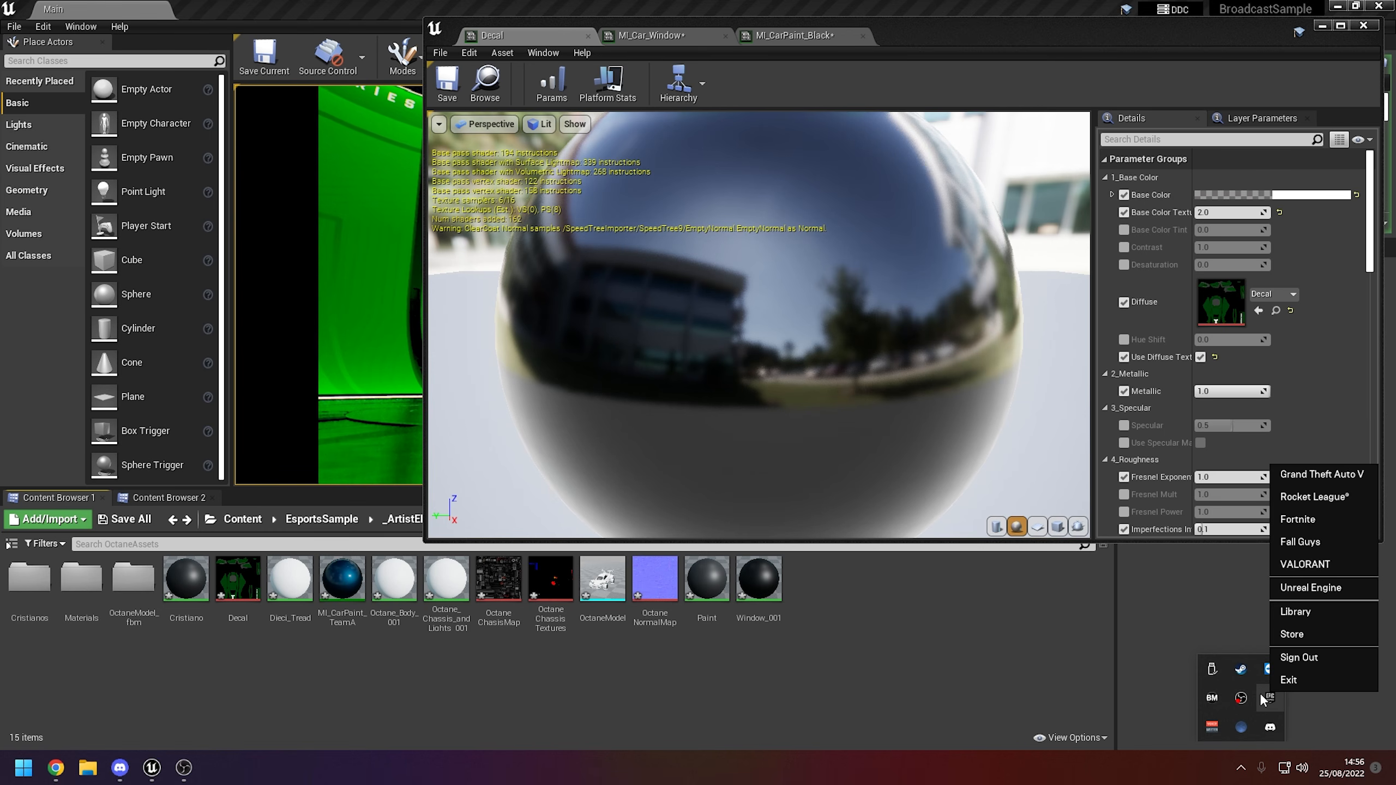
left_click(1309, 586)
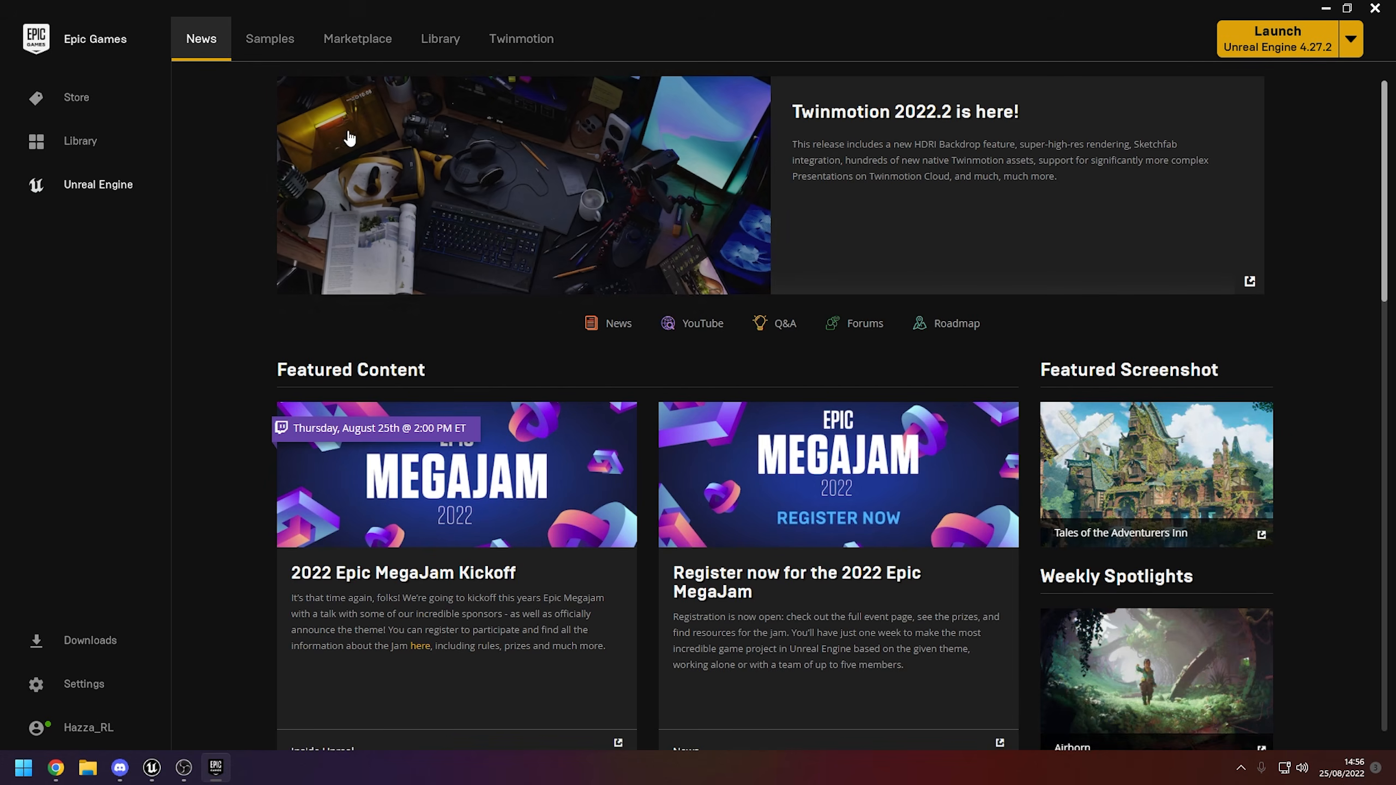
left_click(353, 50)
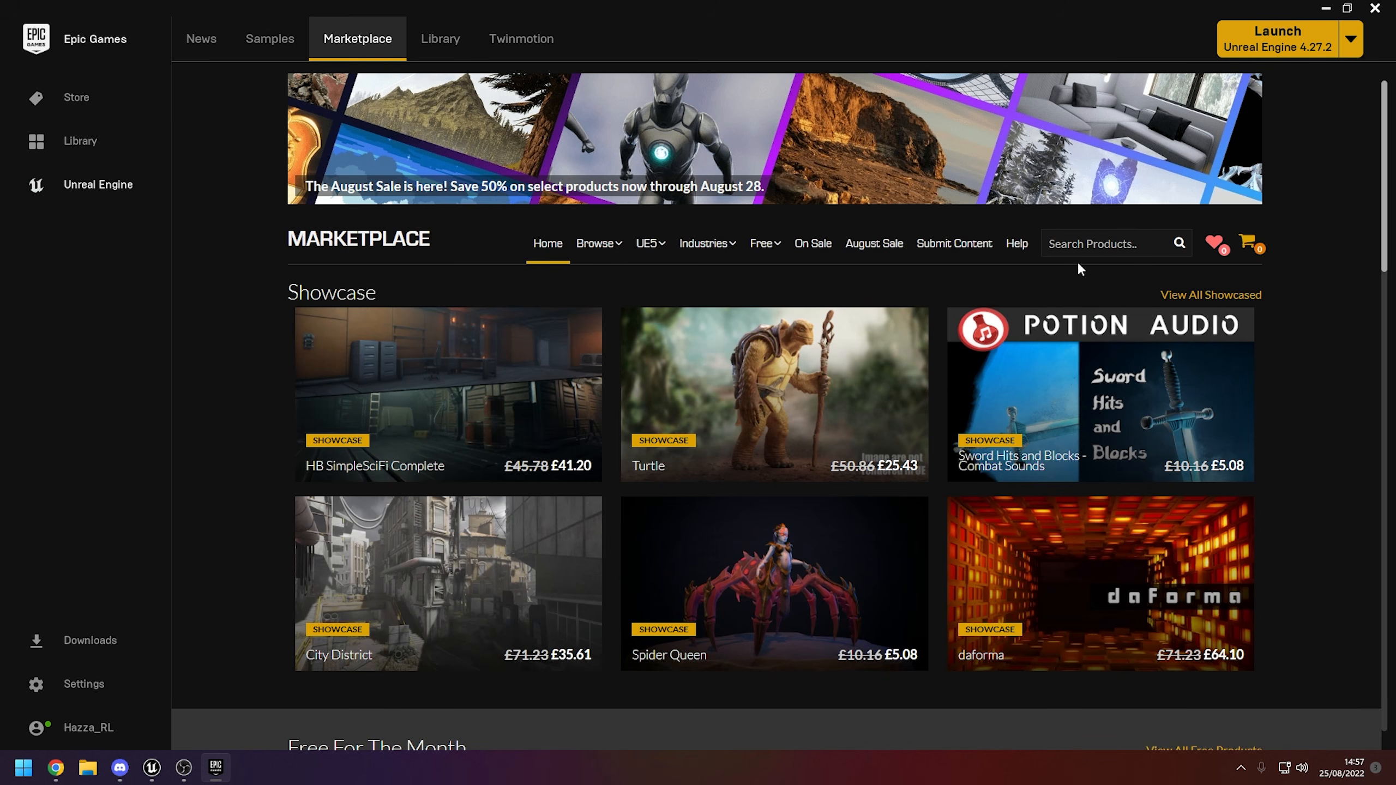
type("automotive")
key("Return")
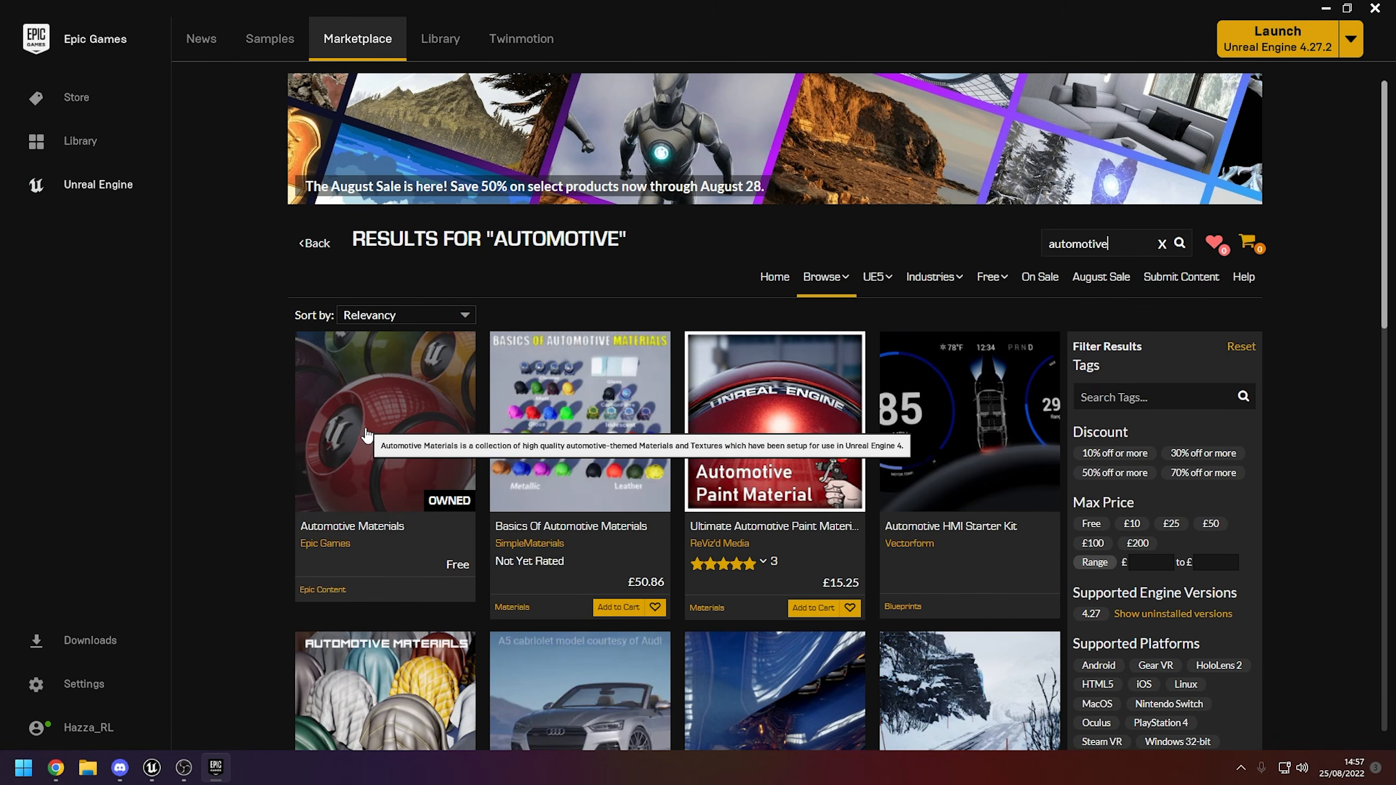
Open the Automotive Materials product page and look through its preview images
left_click(383, 467)
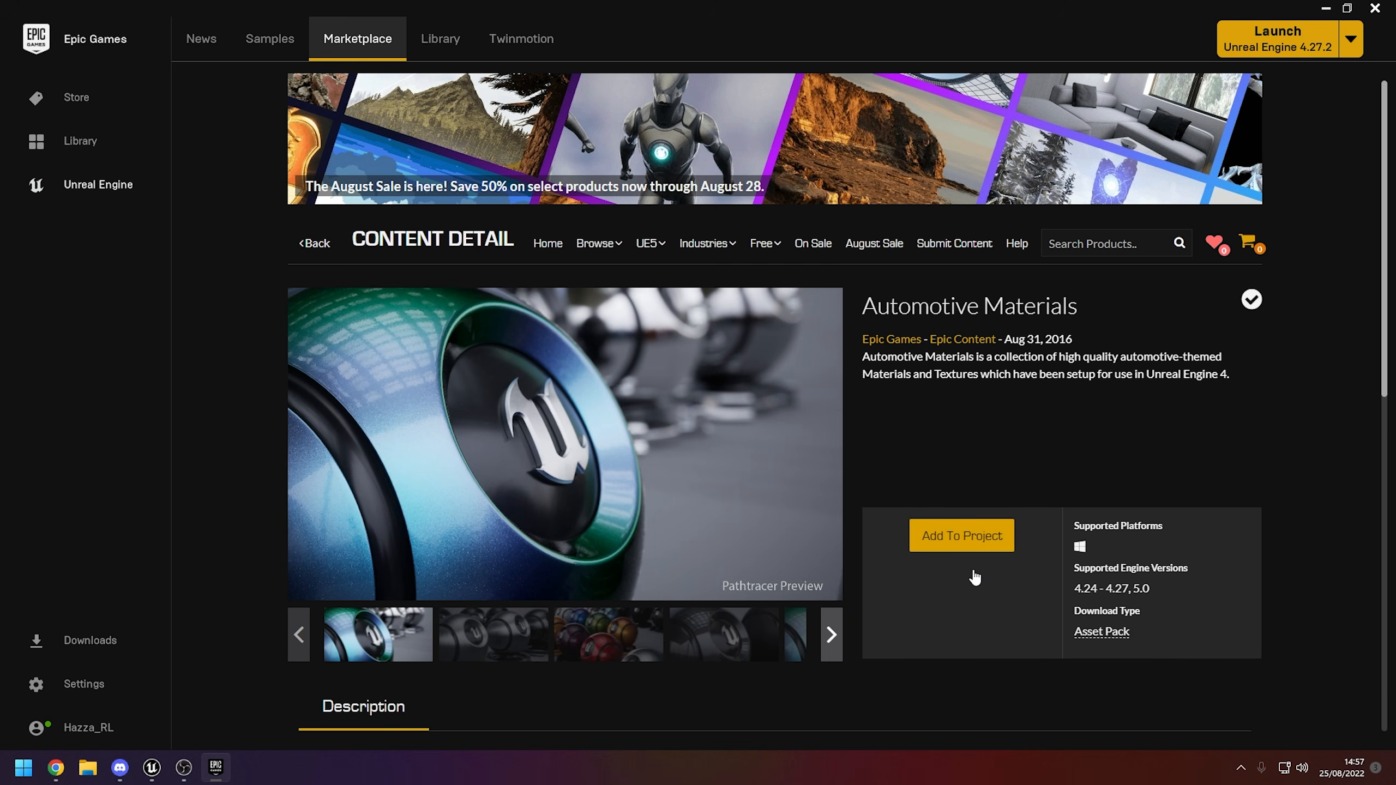
left_click(976, 549)
left_click(548, 635)
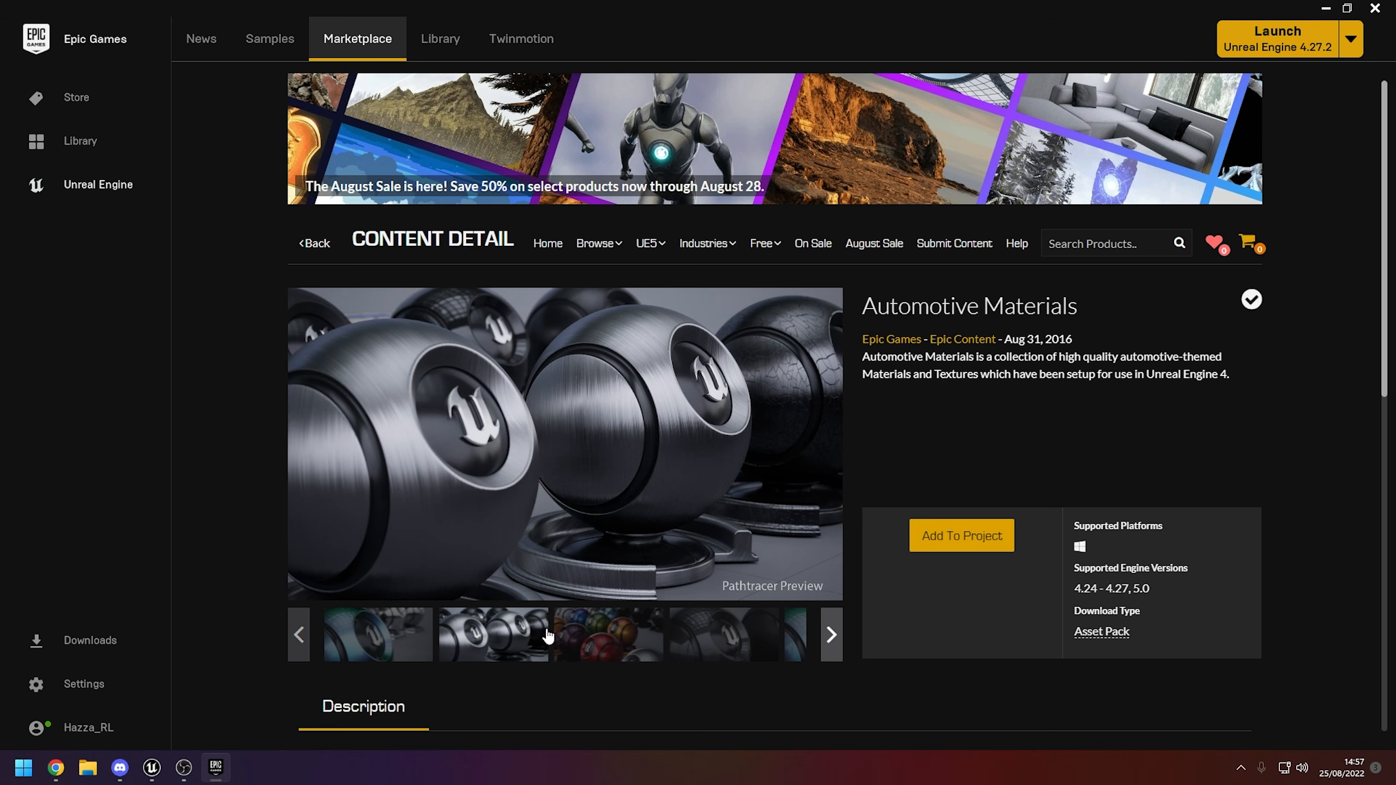
left_click(577, 635)
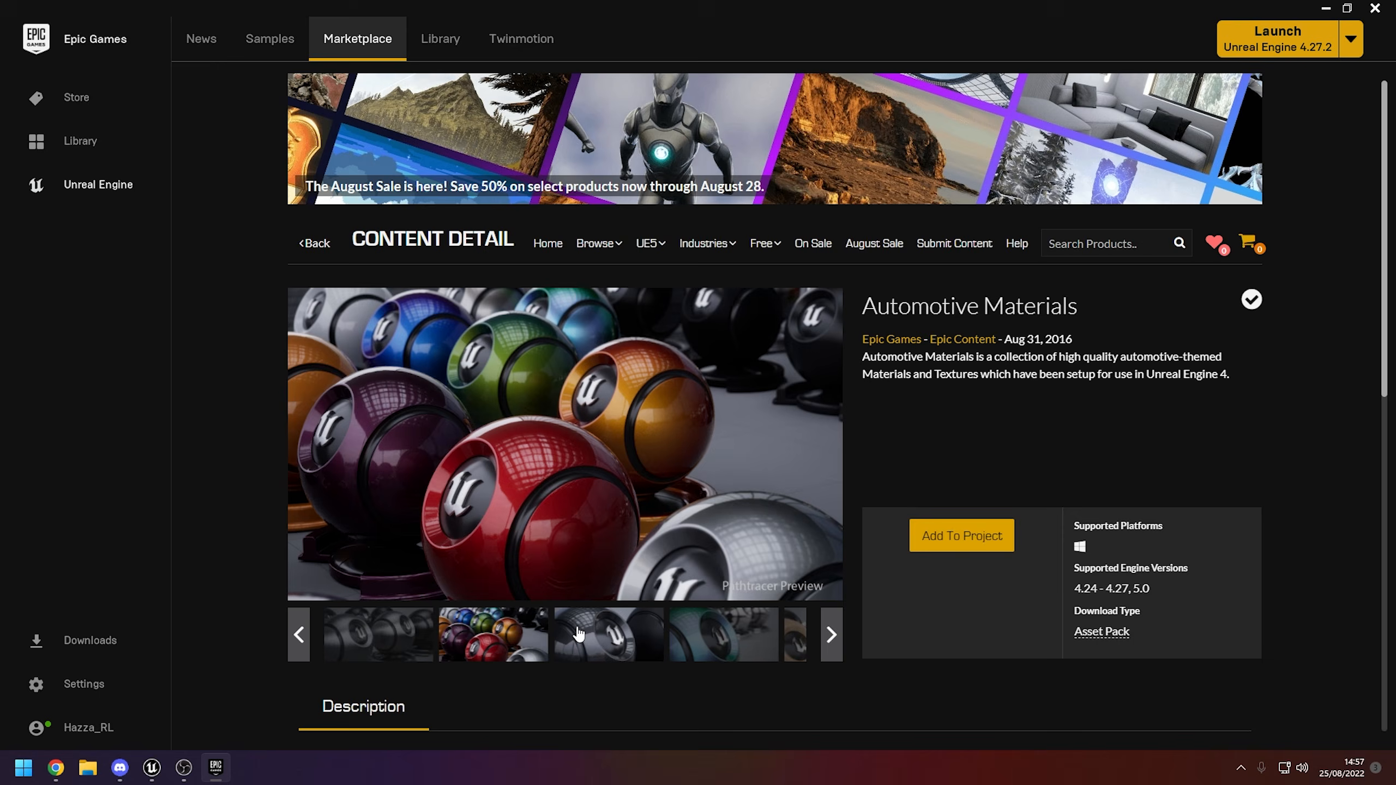
left_click(578, 637)
left_click(676, 644)
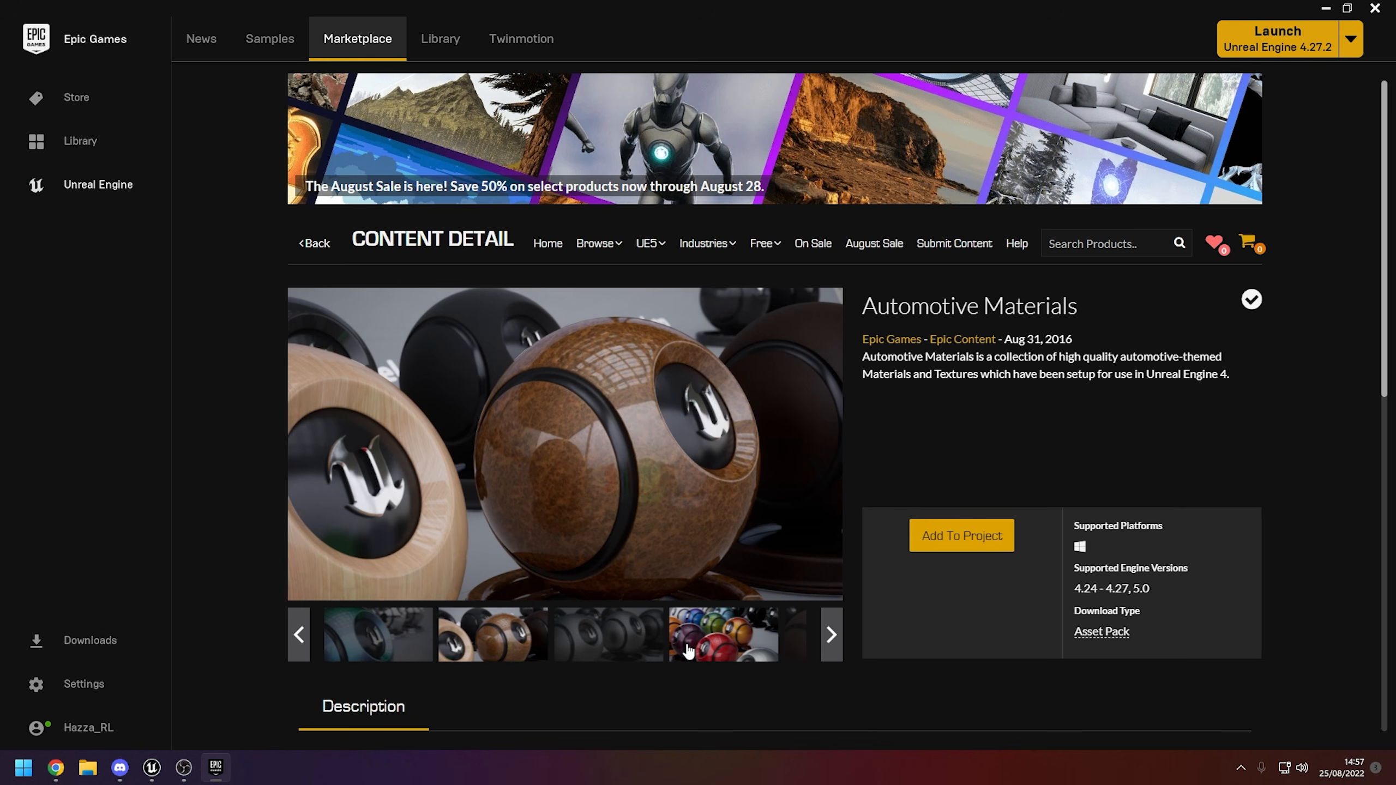
left_click(687, 651)
left_click(687, 651)
left_click(687, 650)
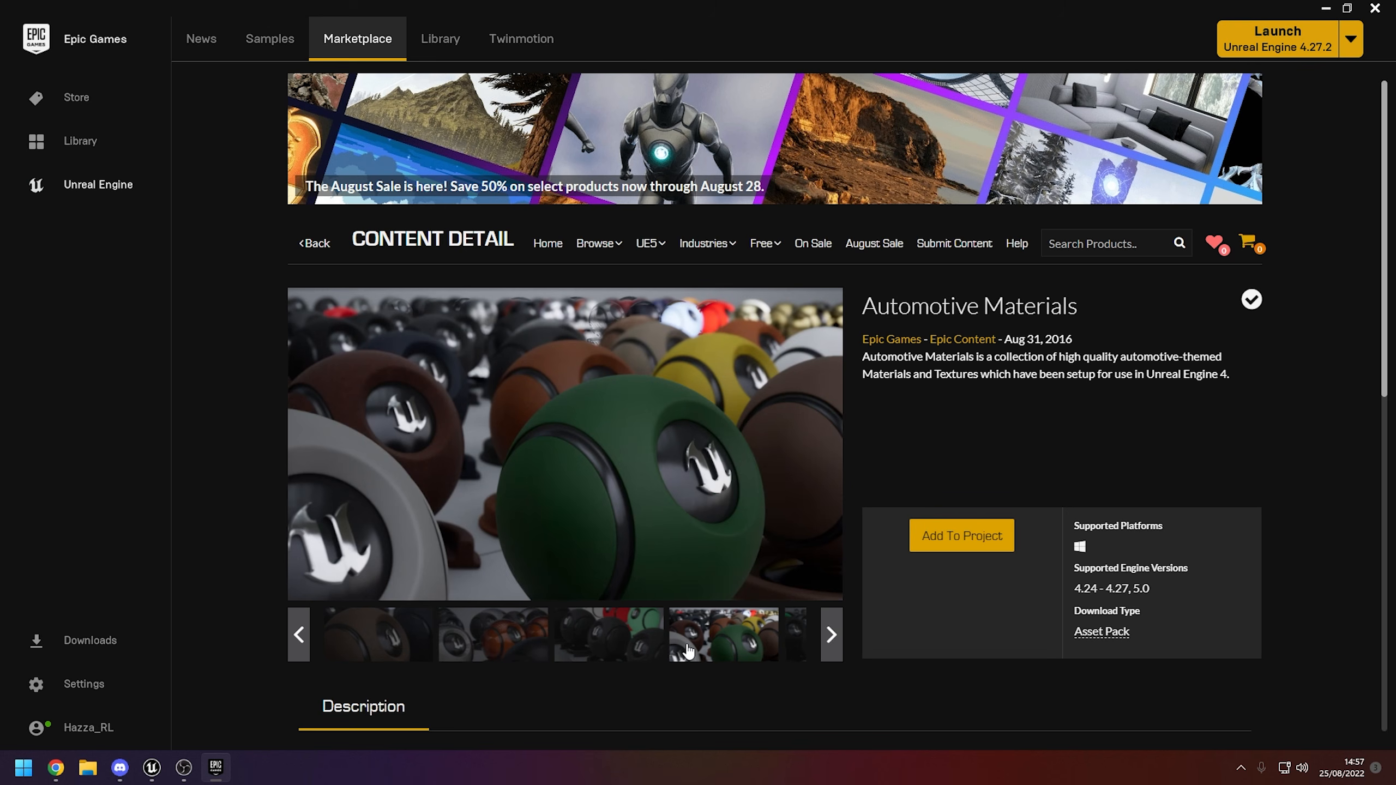
left_click(789, 646)
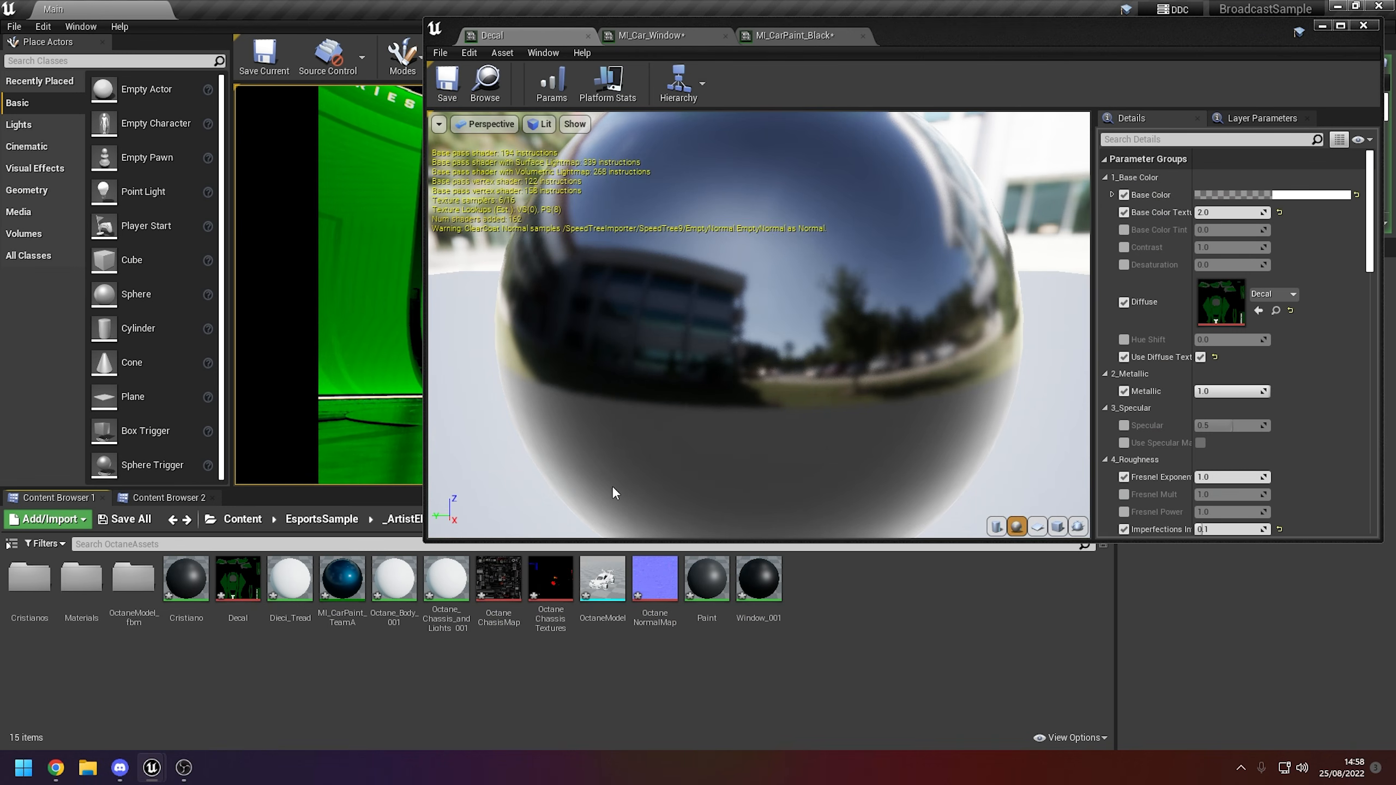
Back in the Unreal project, go to AutomotiveMaterials/Materials/Exterior/CarPaint and open the MI_CarPaint_White material
left_click(229, 520)
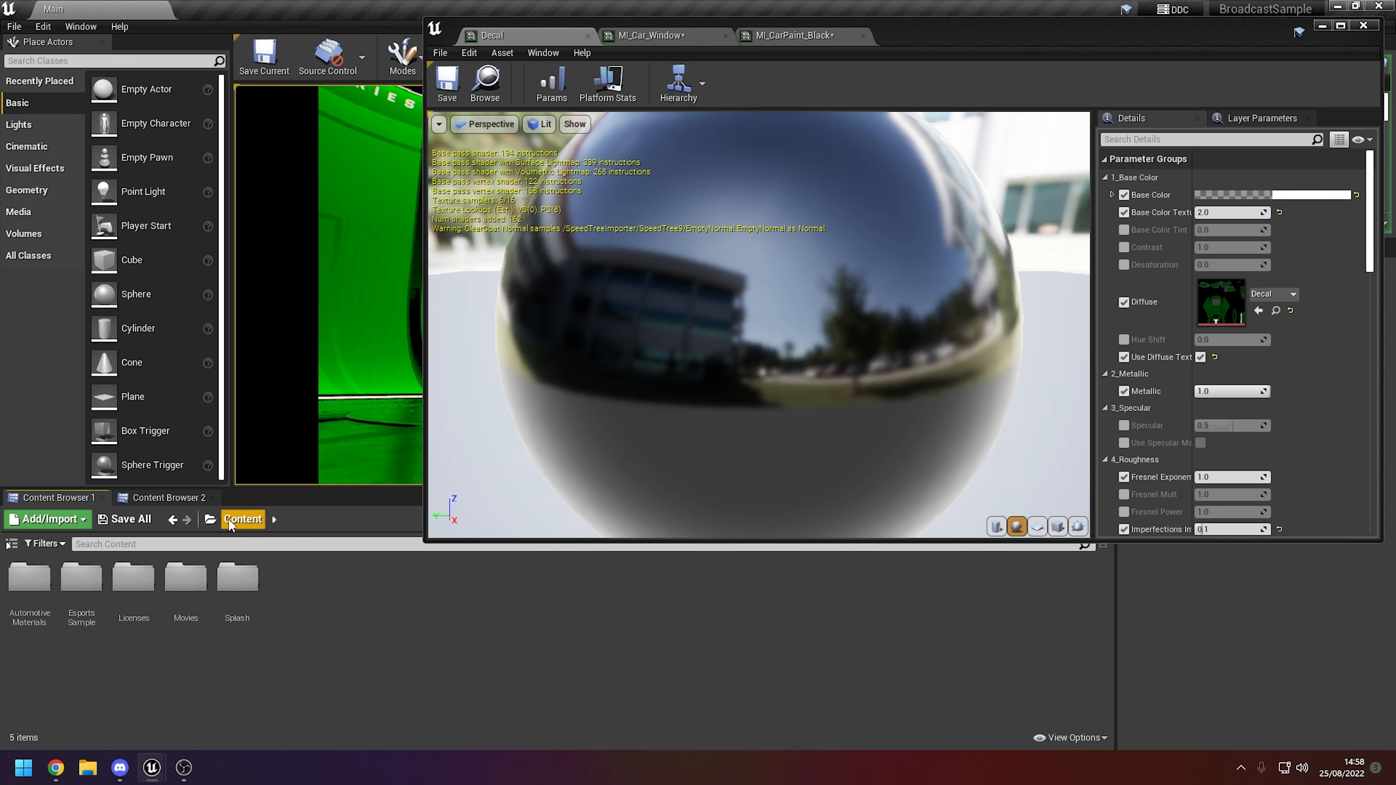
double_click(33, 605)
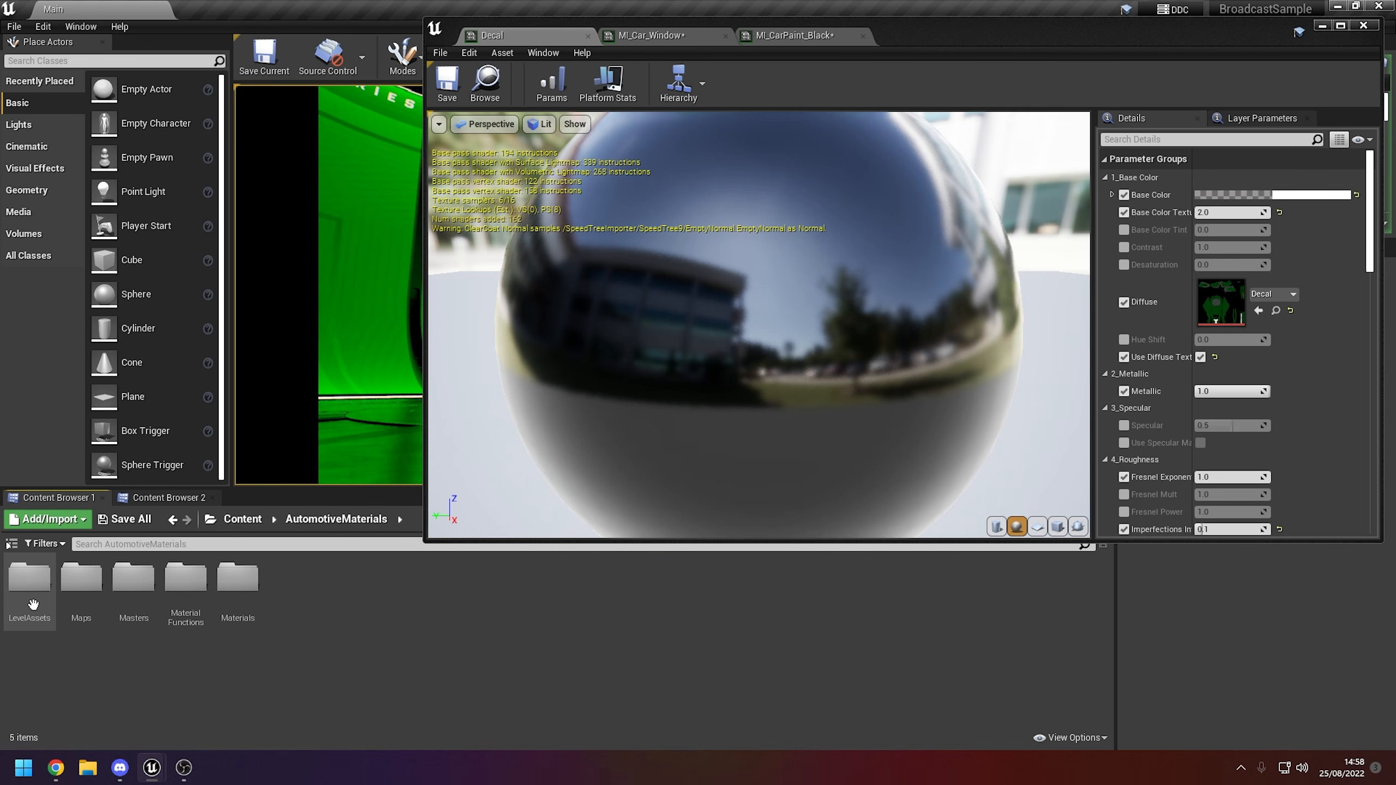
double_click(227, 600)
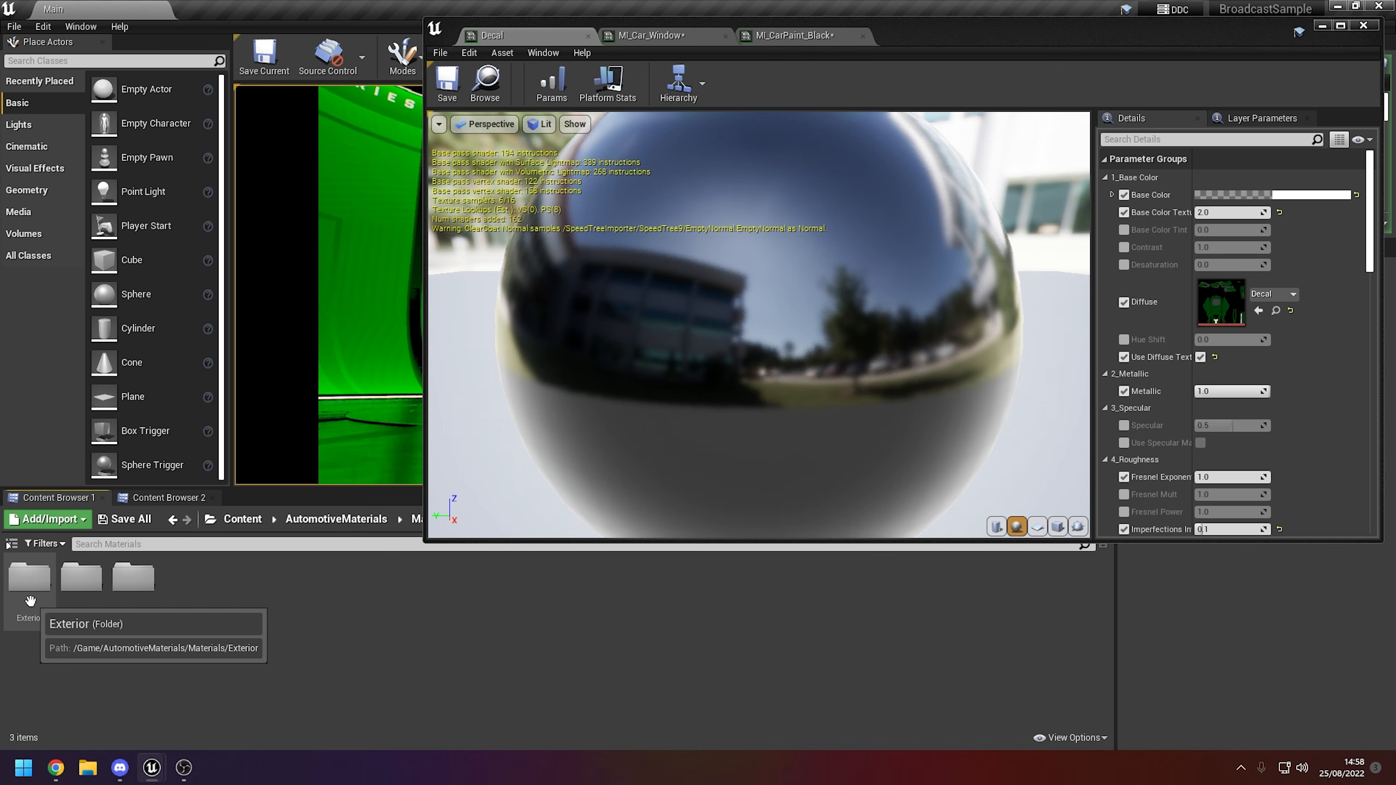
double_click(28, 582)
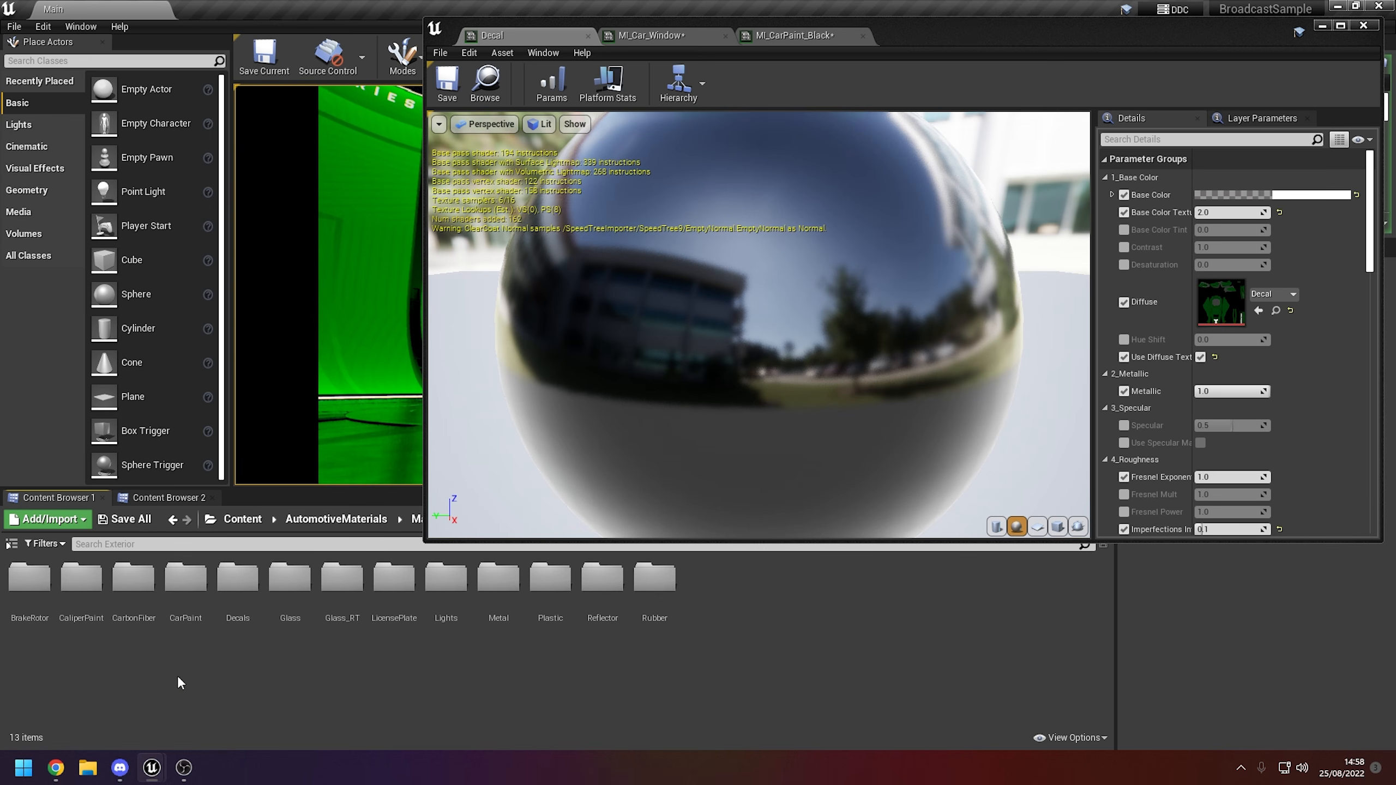
double_click(175, 588)
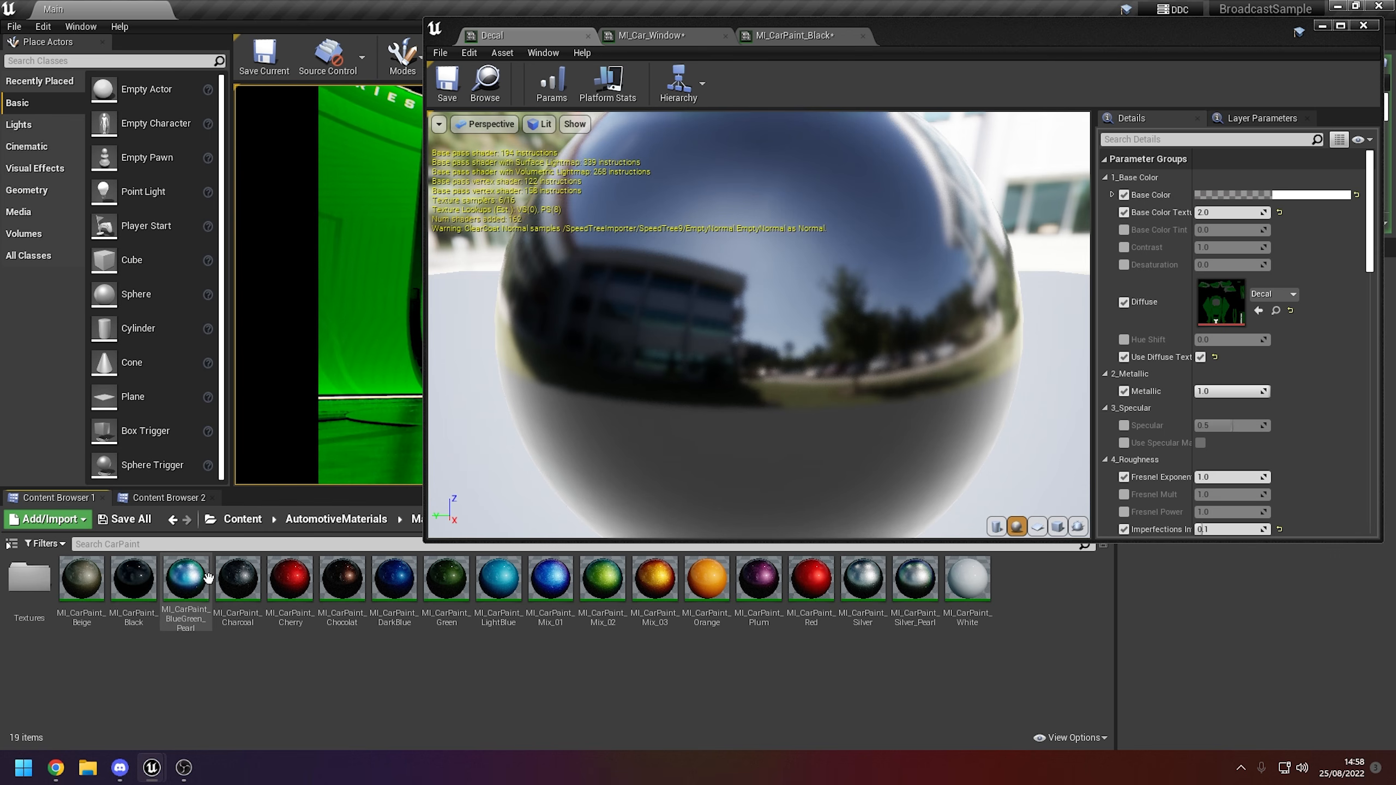
left_click(79, 583)
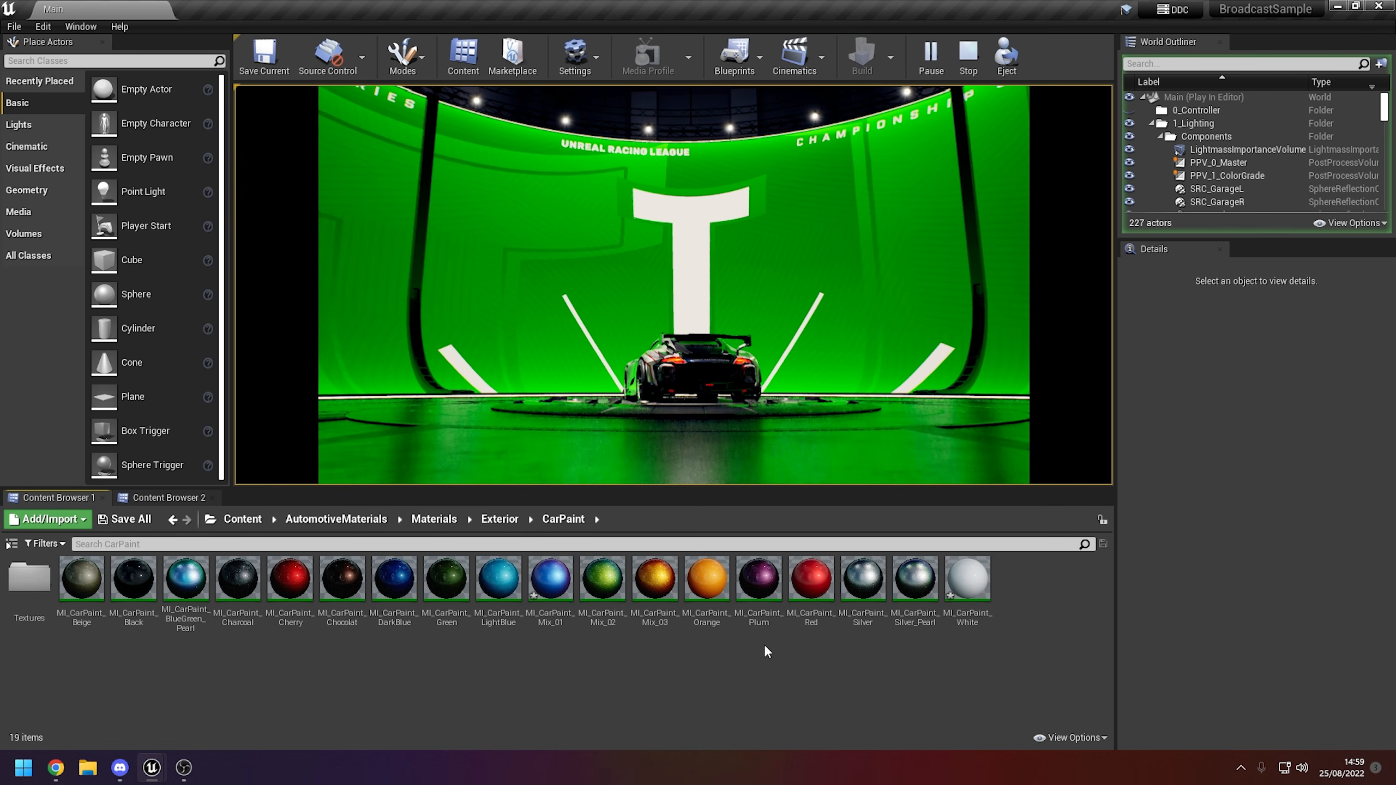
double_click(967, 589)
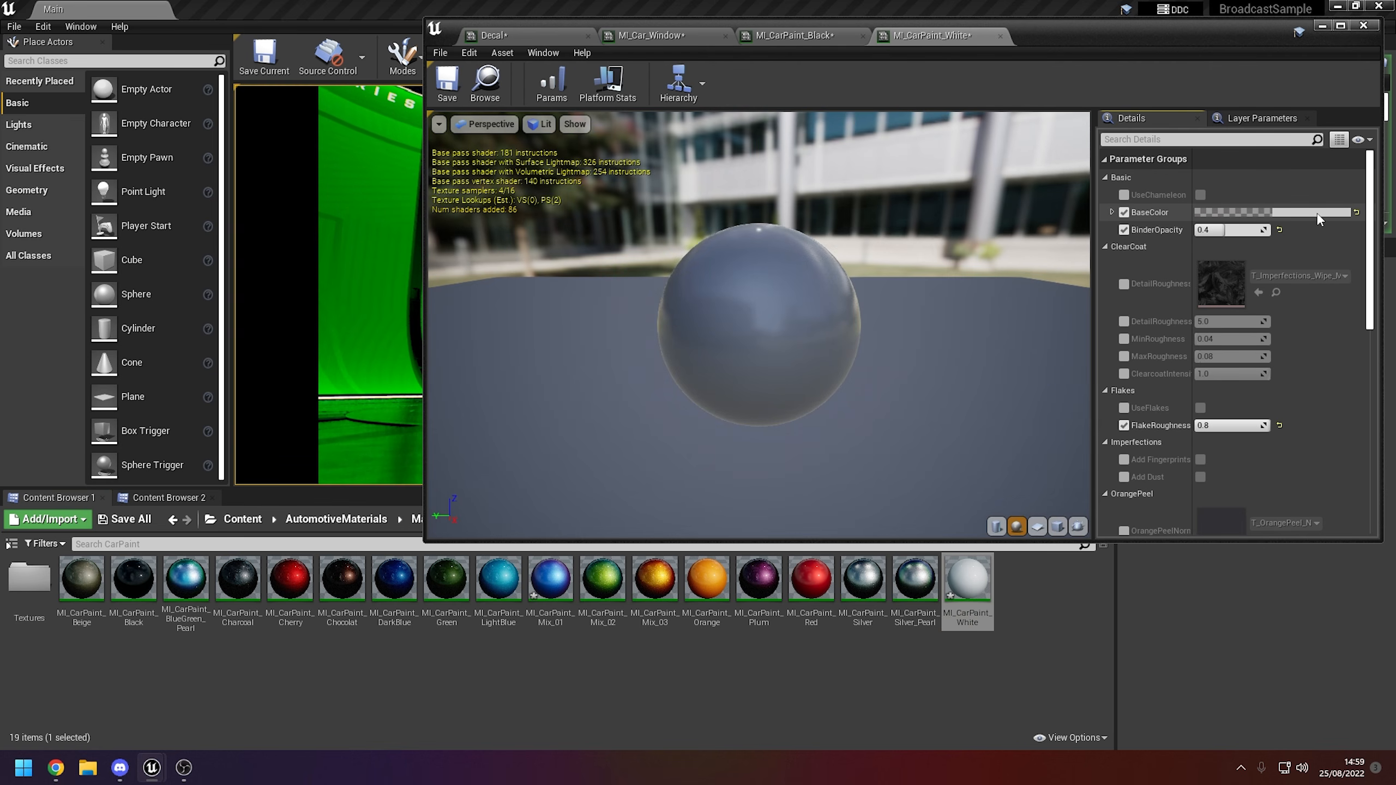
Try a different hue and brightness for the BaseColor of MI_CarPaint_White and leave the material
left_click(1317, 213)
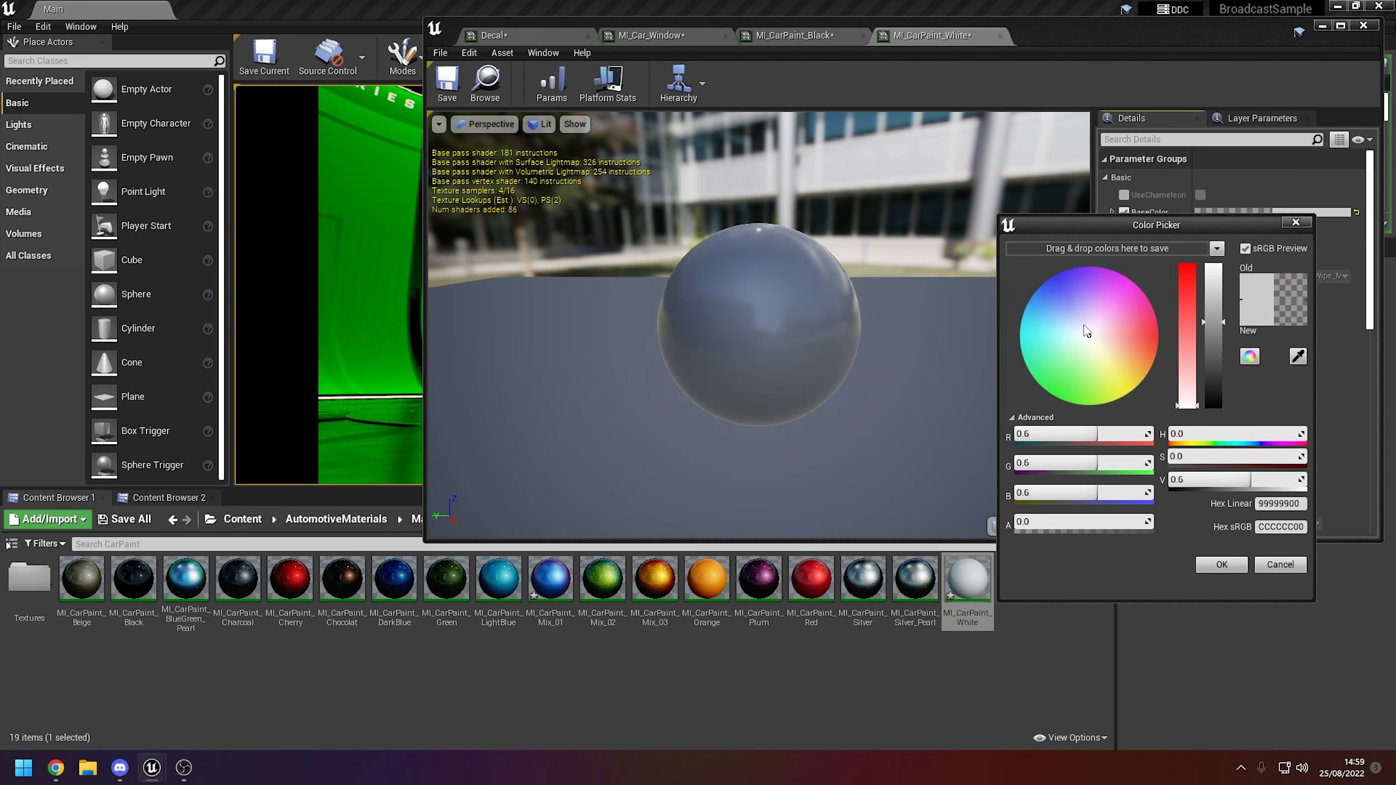
left_click_drag(1034, 342, 1019, 333)
left_click_drag(1207, 323, 1215, 268)
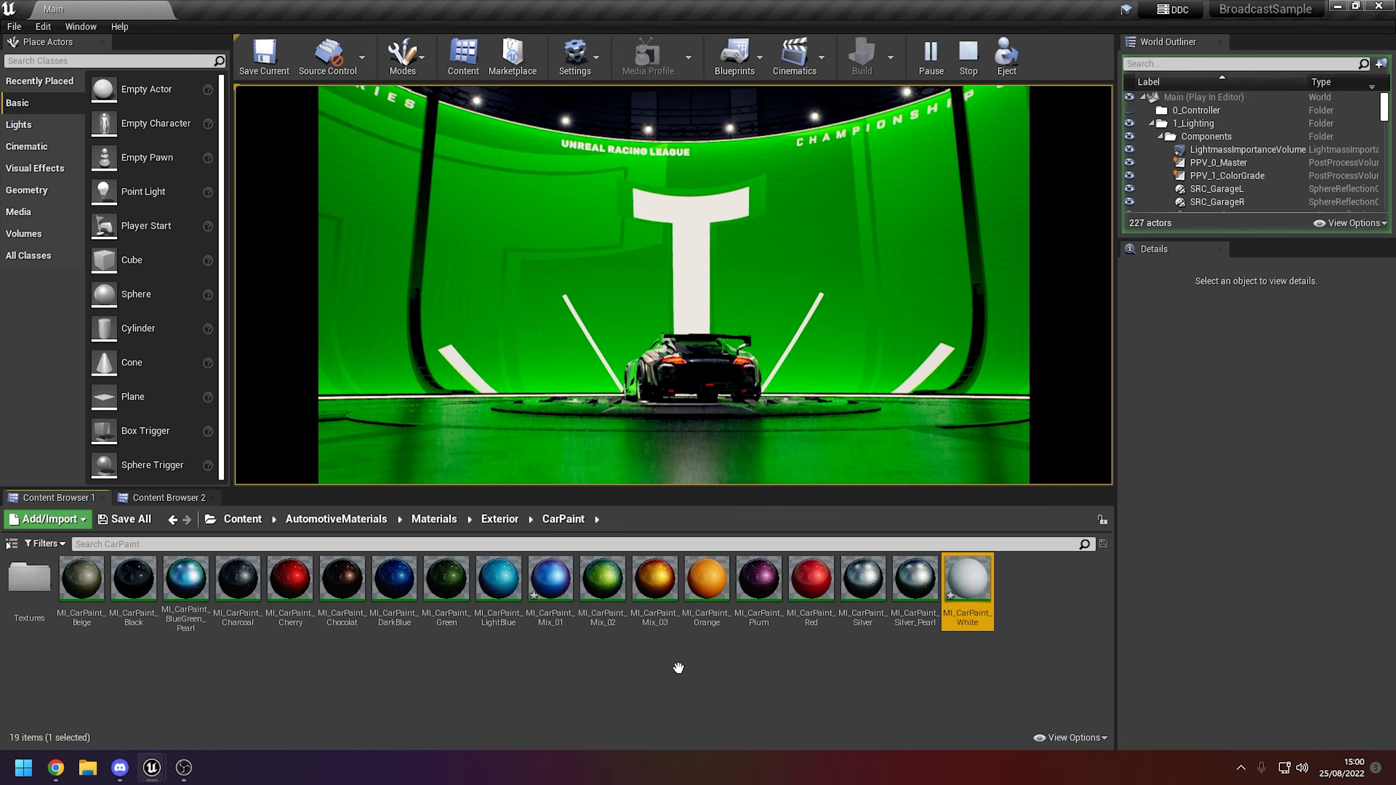
left_click(680, 687)
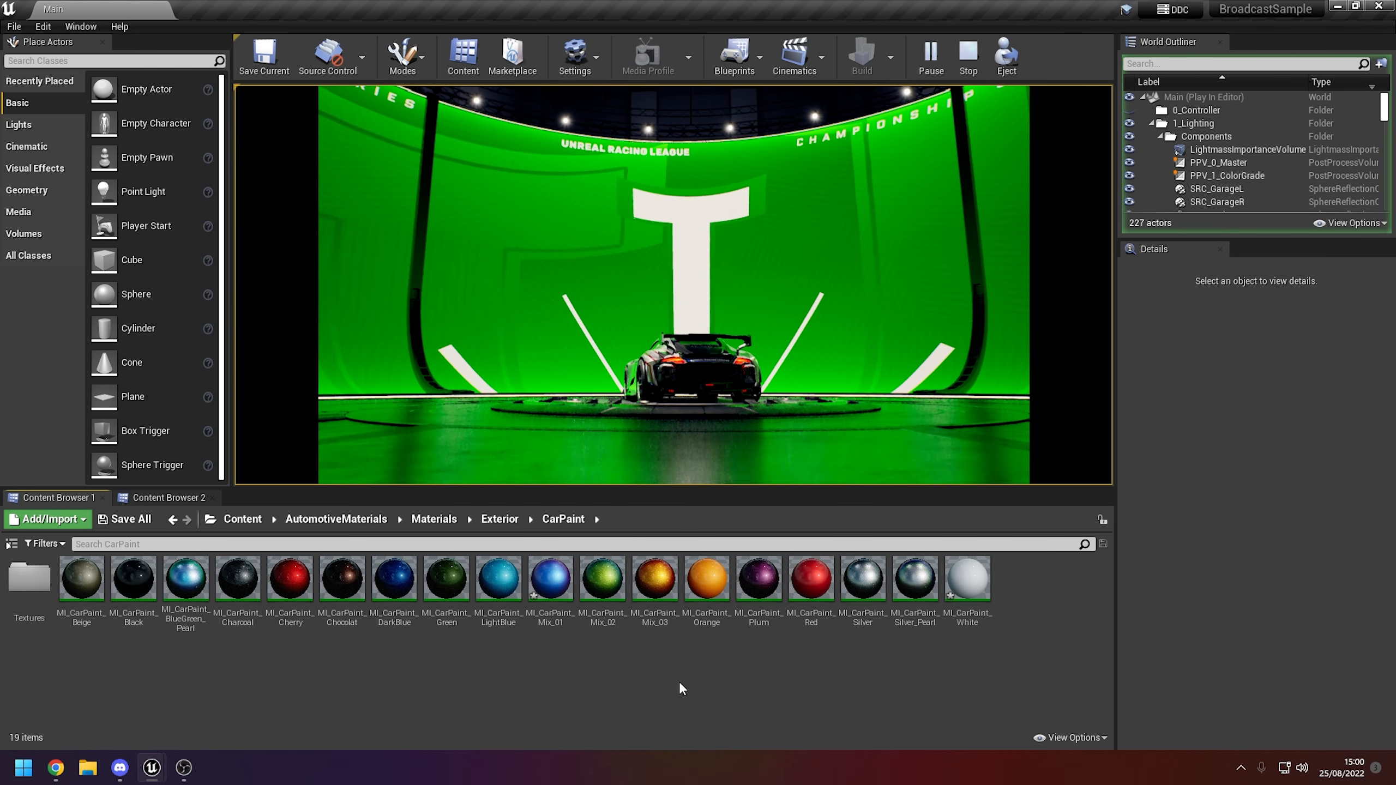
Open the MI_CarPaint_Mix_01 material and compare its paint with UseChameleon disabled and enabled again
double_click(548, 583)
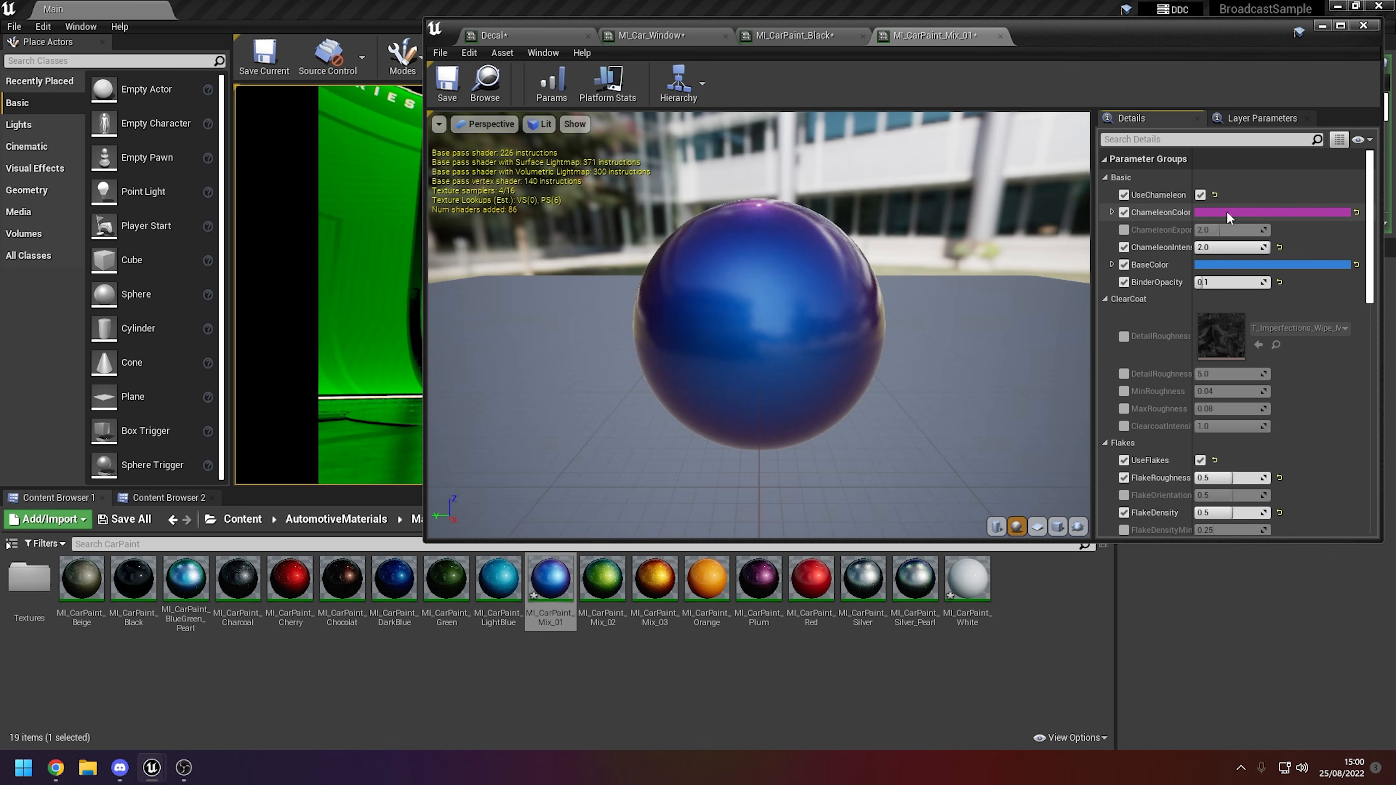
left_click(1199, 195)
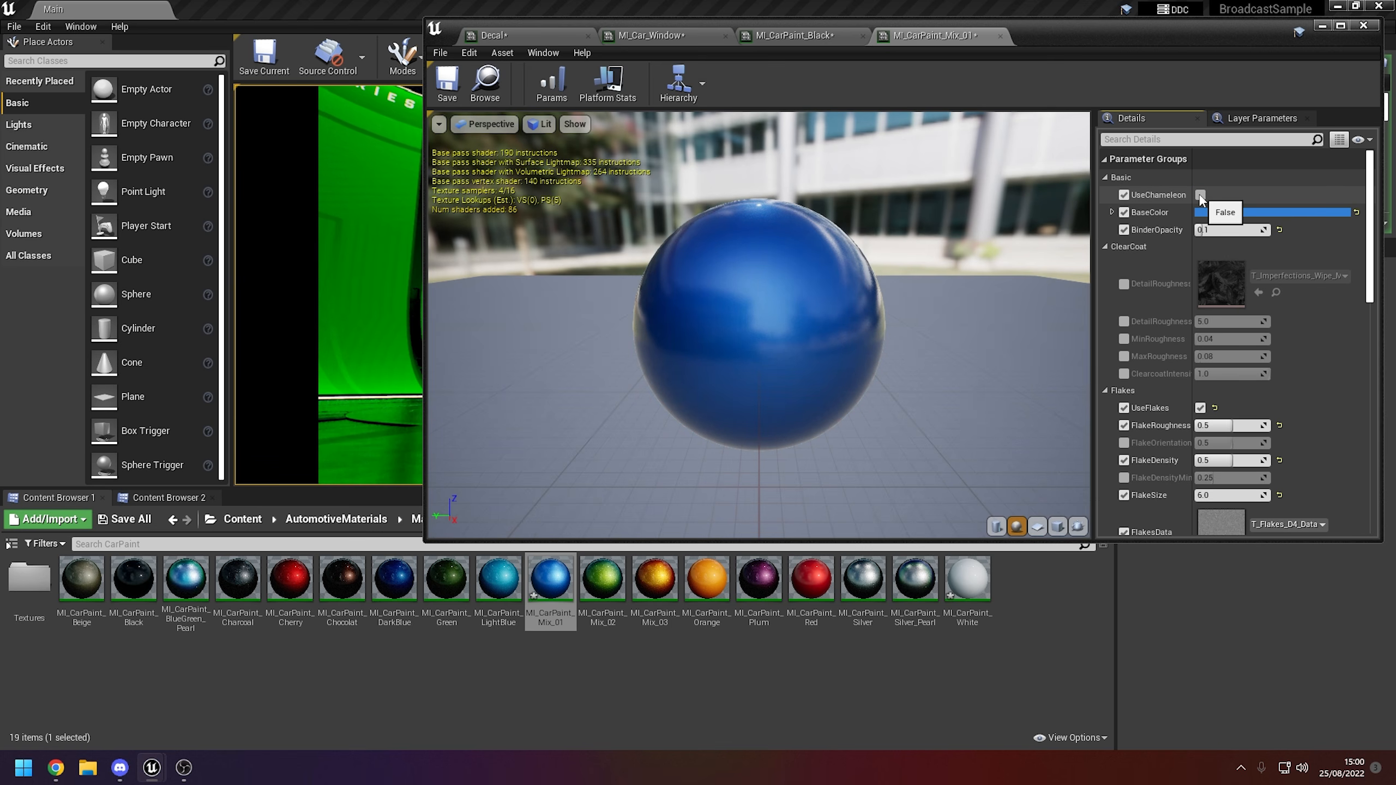
left_click(1199, 195)
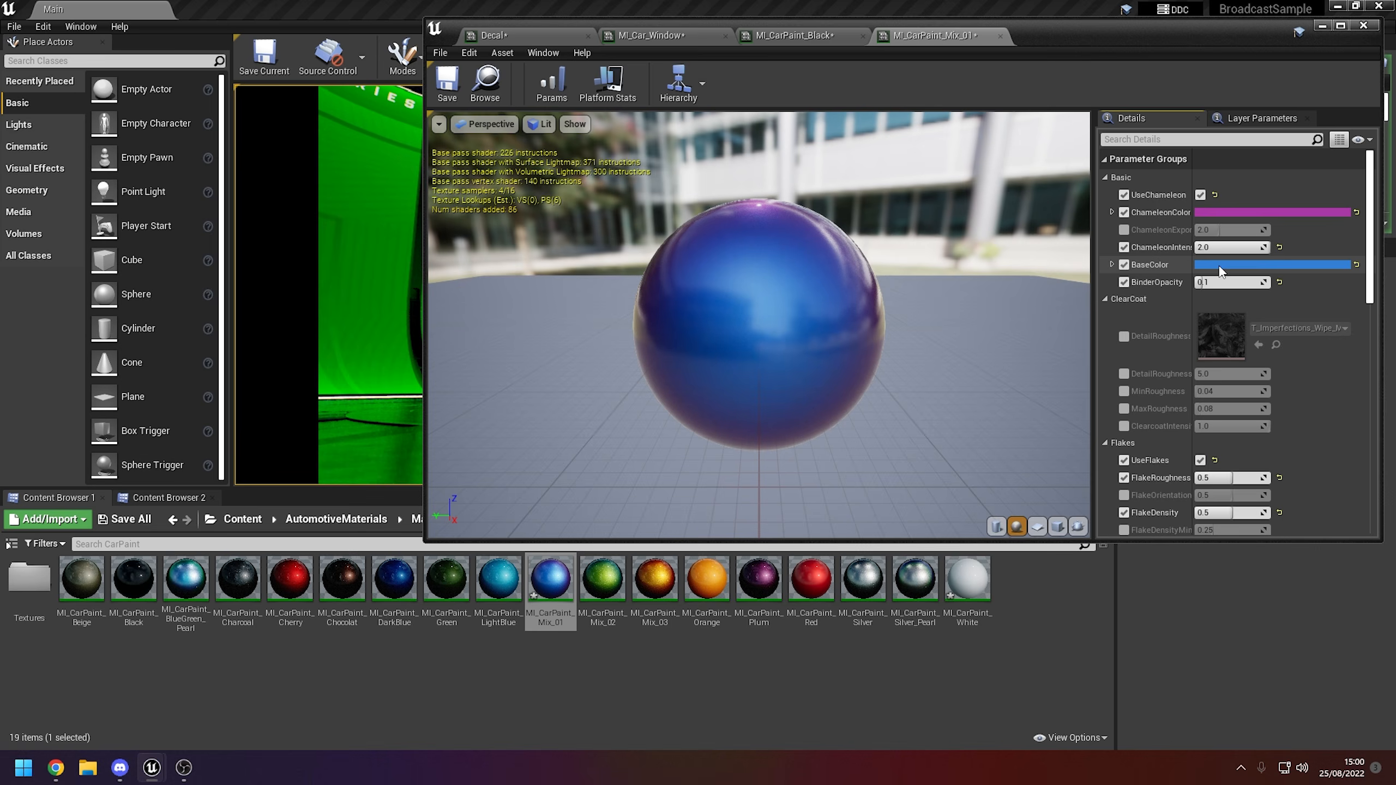
Set the BaseColor of MI_CarPaint_Mix_01 to a golden yellow
left_click(1218, 266)
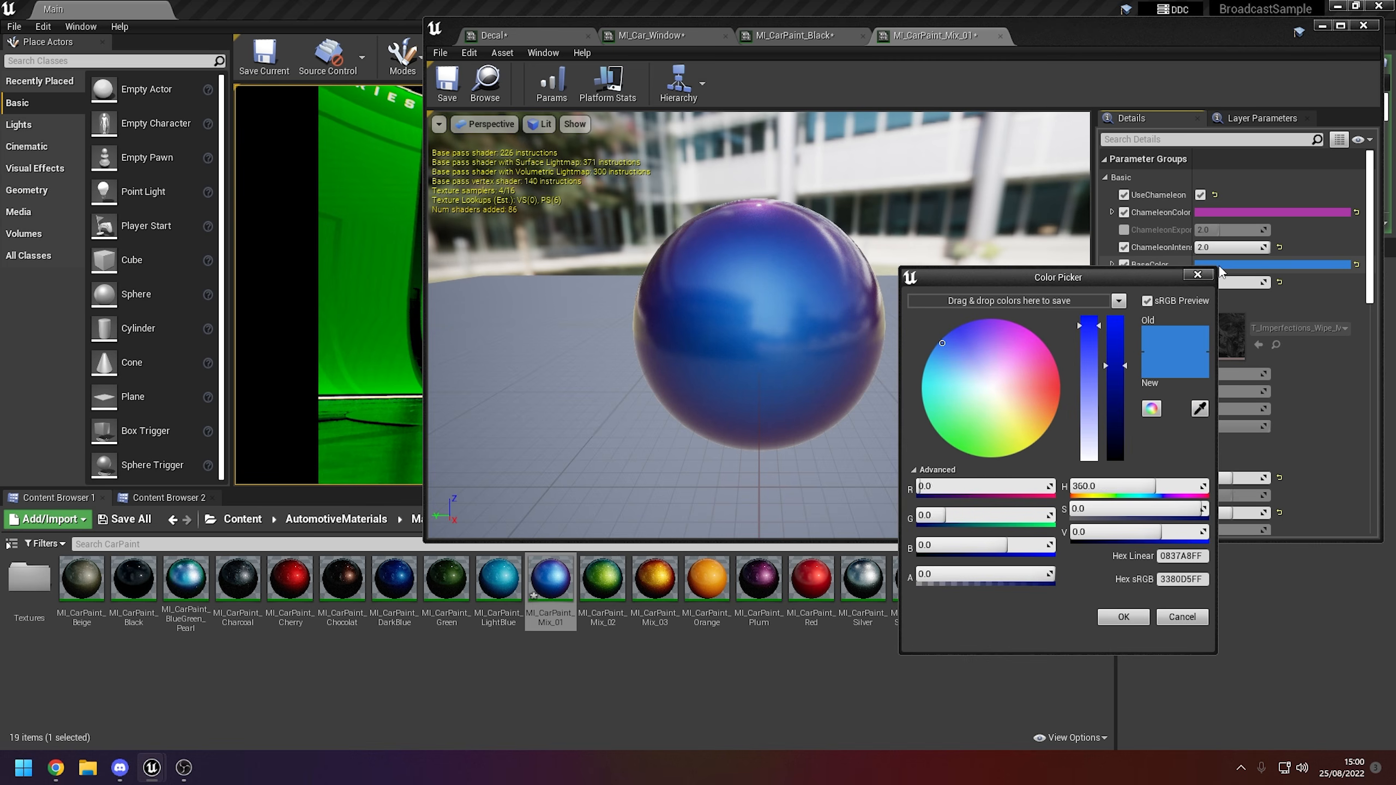
left_click(1045, 424)
left_click(1121, 617)
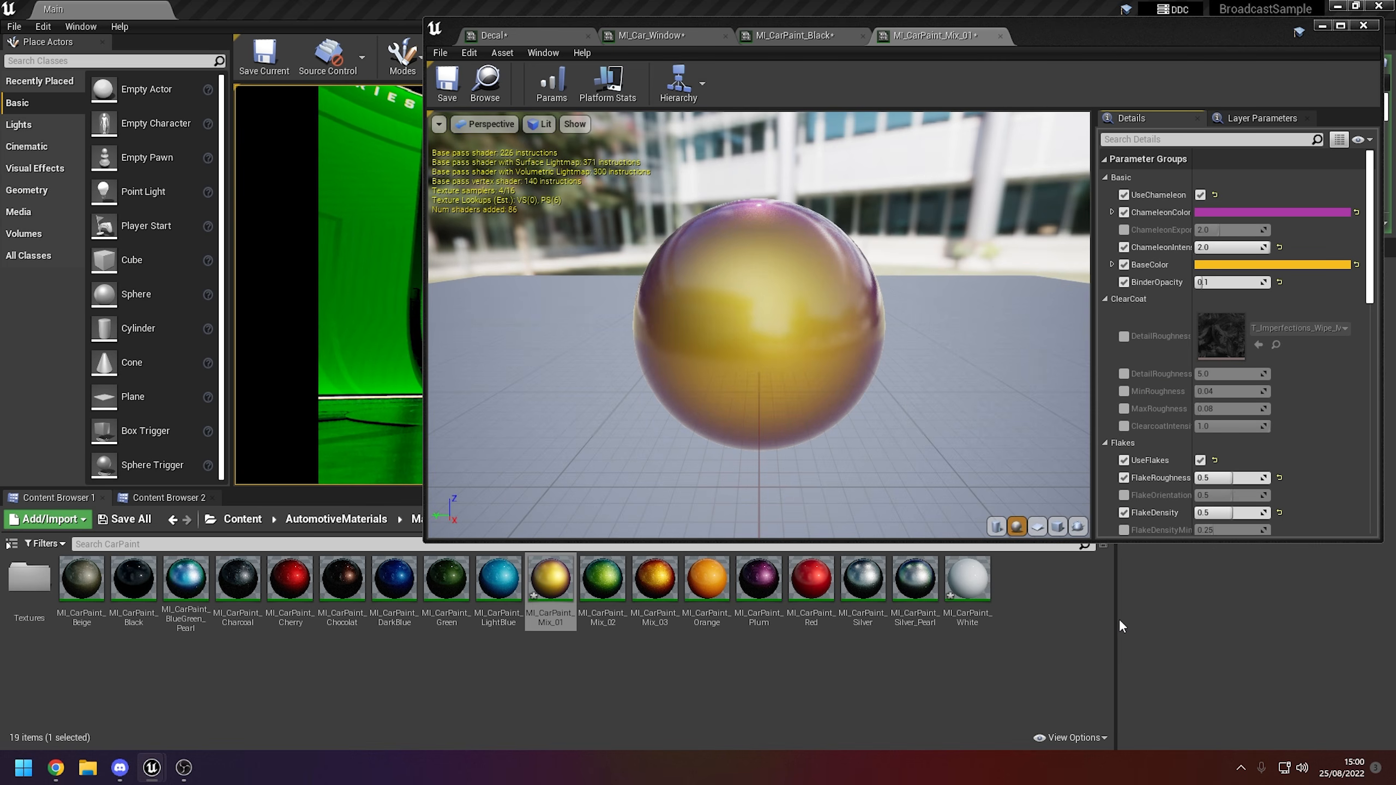
Change the ChameleonColor of MI_CarPaint_Mix_01 to a light pink by reducing its saturation and raising its brightness
left_click(1216, 212)
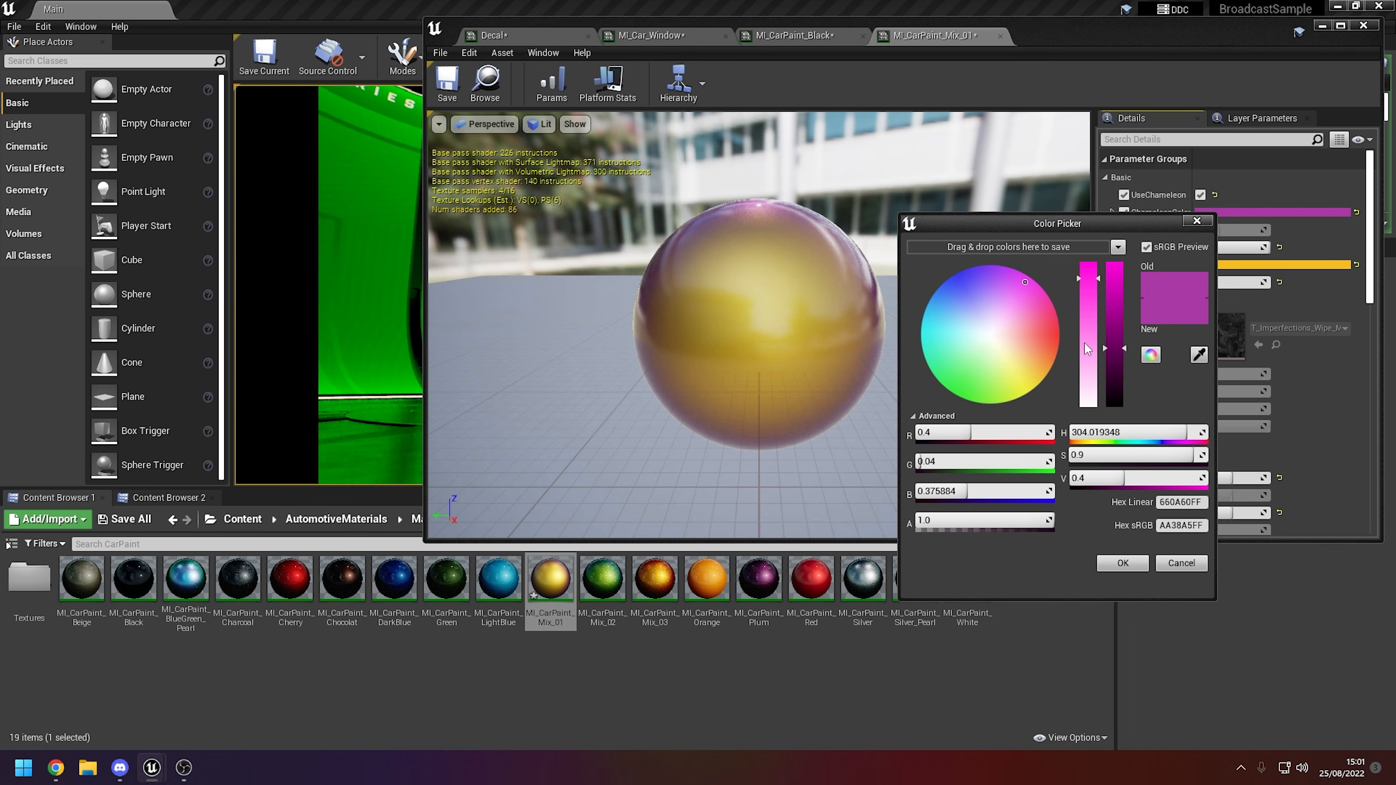
left_click(1096, 326)
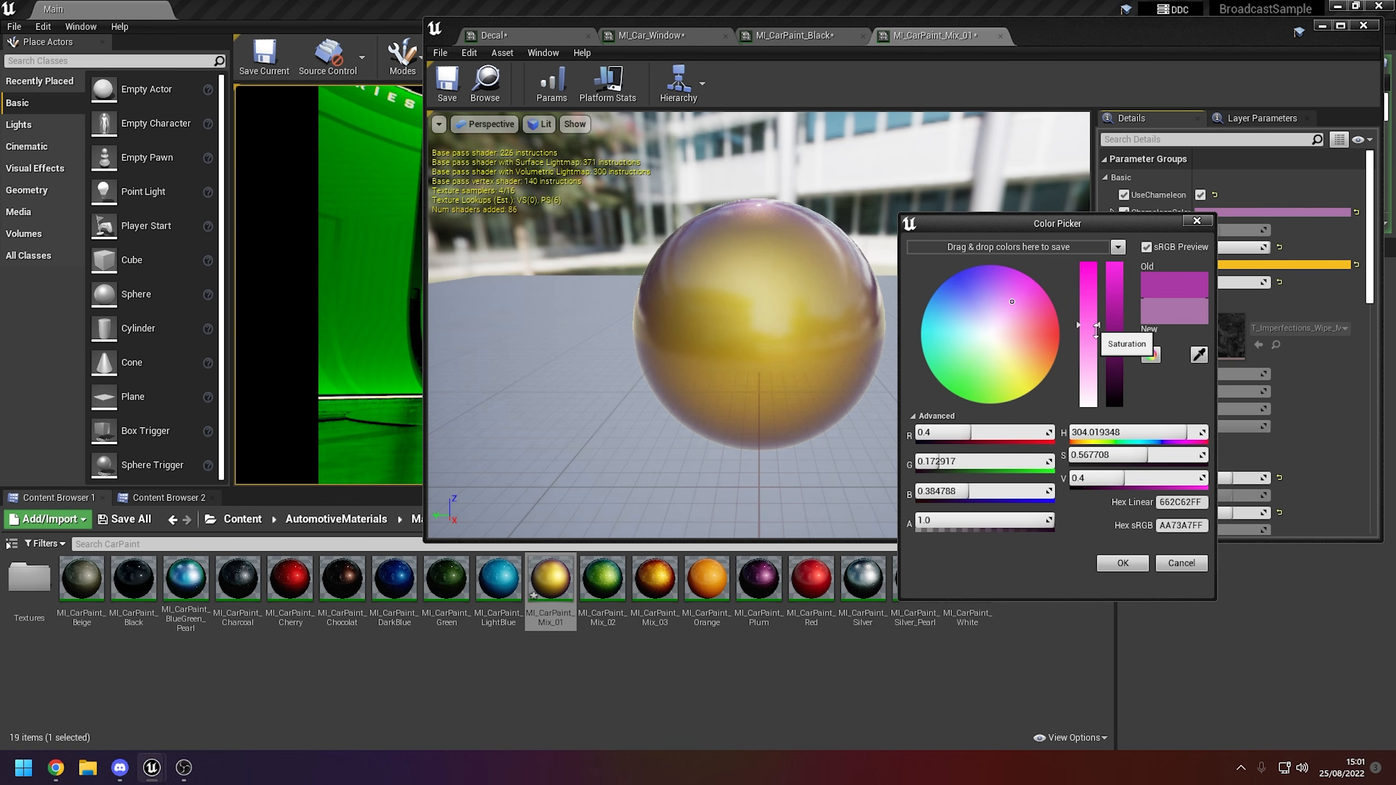
left_click(1121, 273)
left_click(1123, 558)
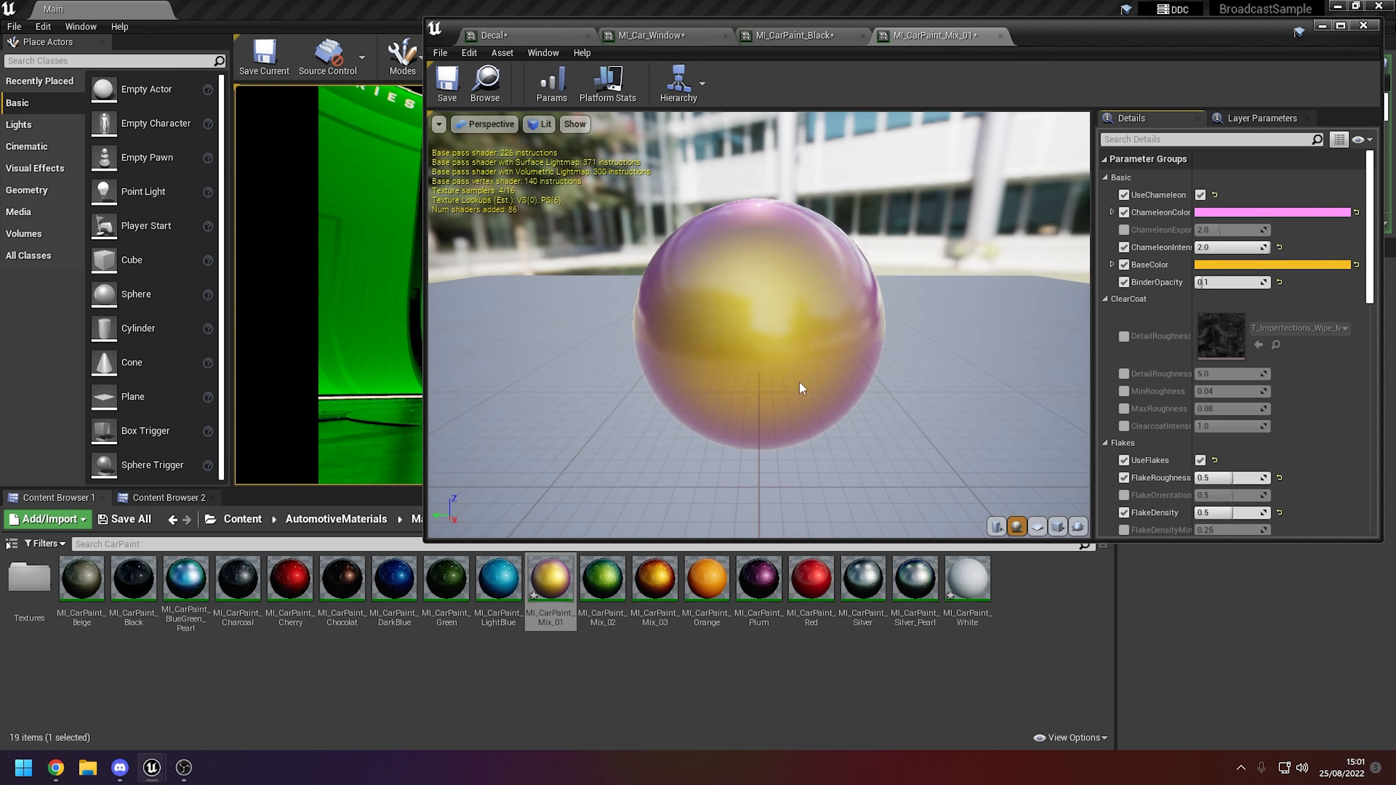
Check the two-tone paint on the preview sphere, save MI_CarPaint_Mix_01, and close it to return to the level editor
left_click_drag(759, 325, 836, 334)
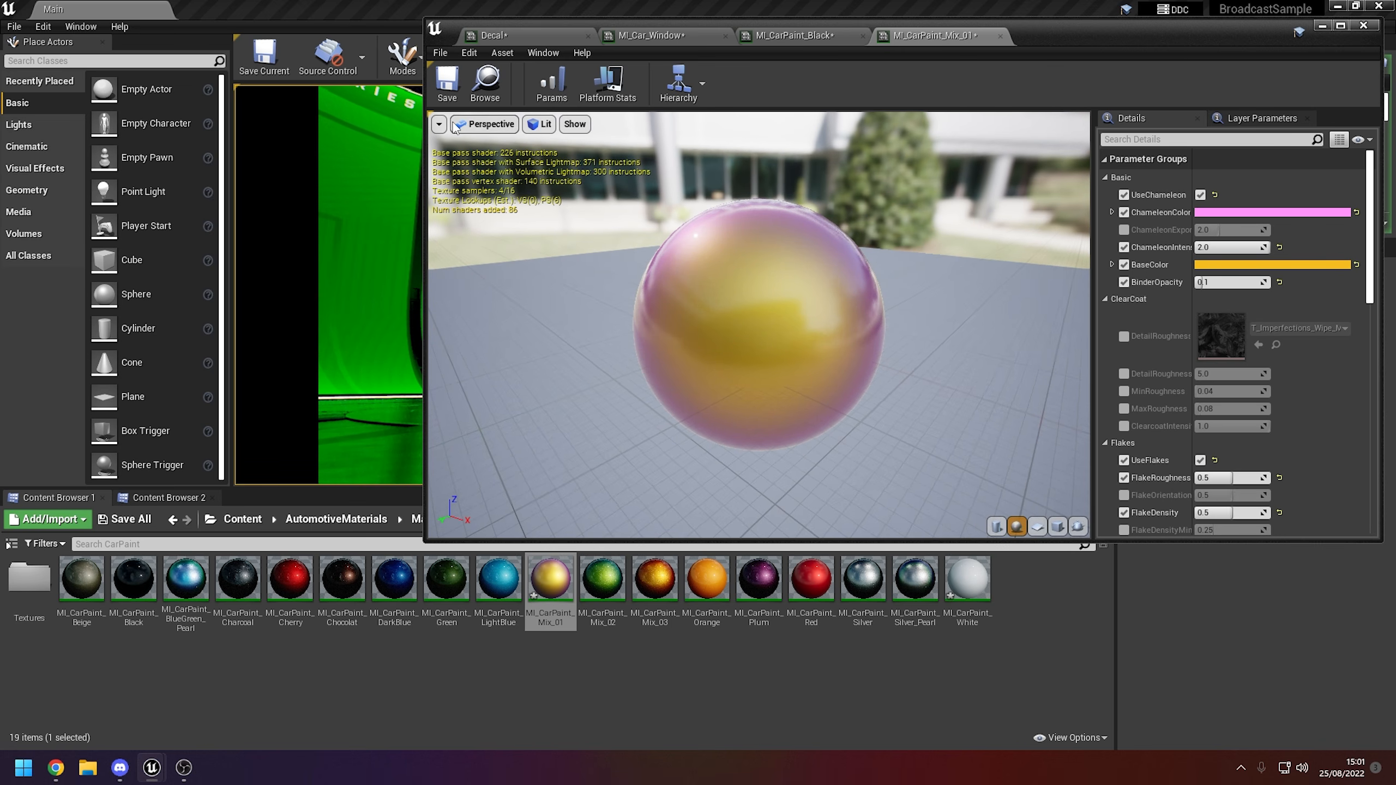
left_click(455, 94)
left_click(999, 36)
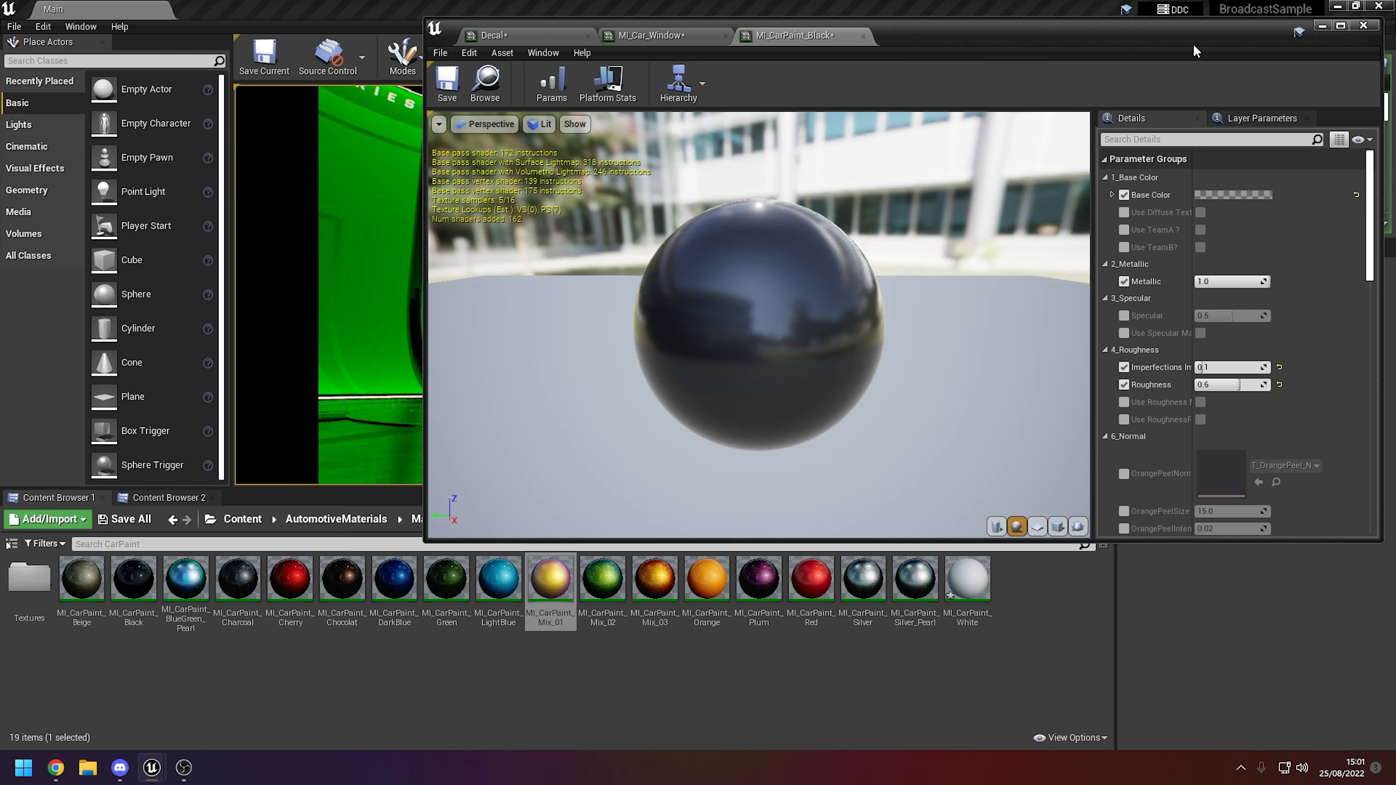
left_click(1320, 27)
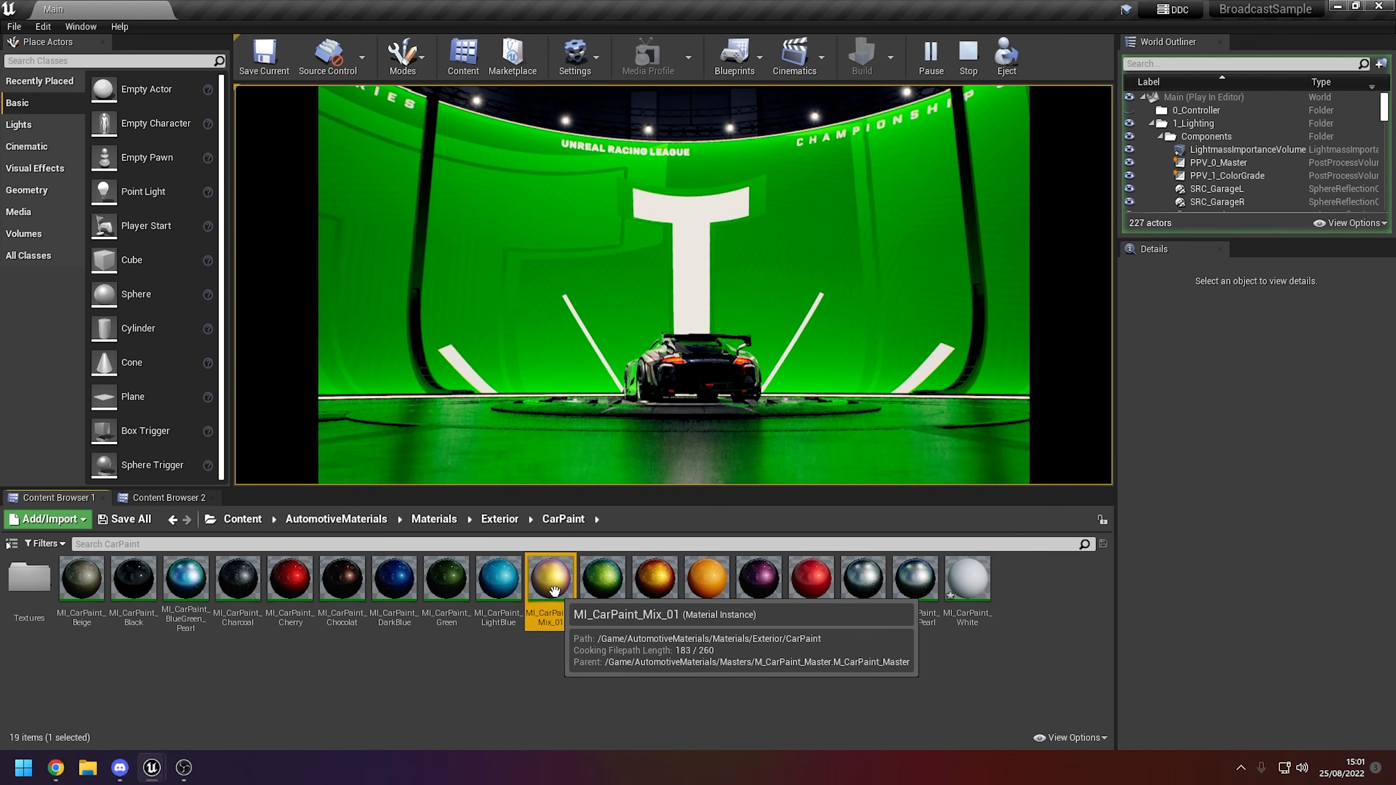
Paste a copy of MI_CarPaint_Mix_01 into EsportsSample/_ArtistElements/Blueprints/OctaneAssets and close the open material editors
left_click(242, 519)
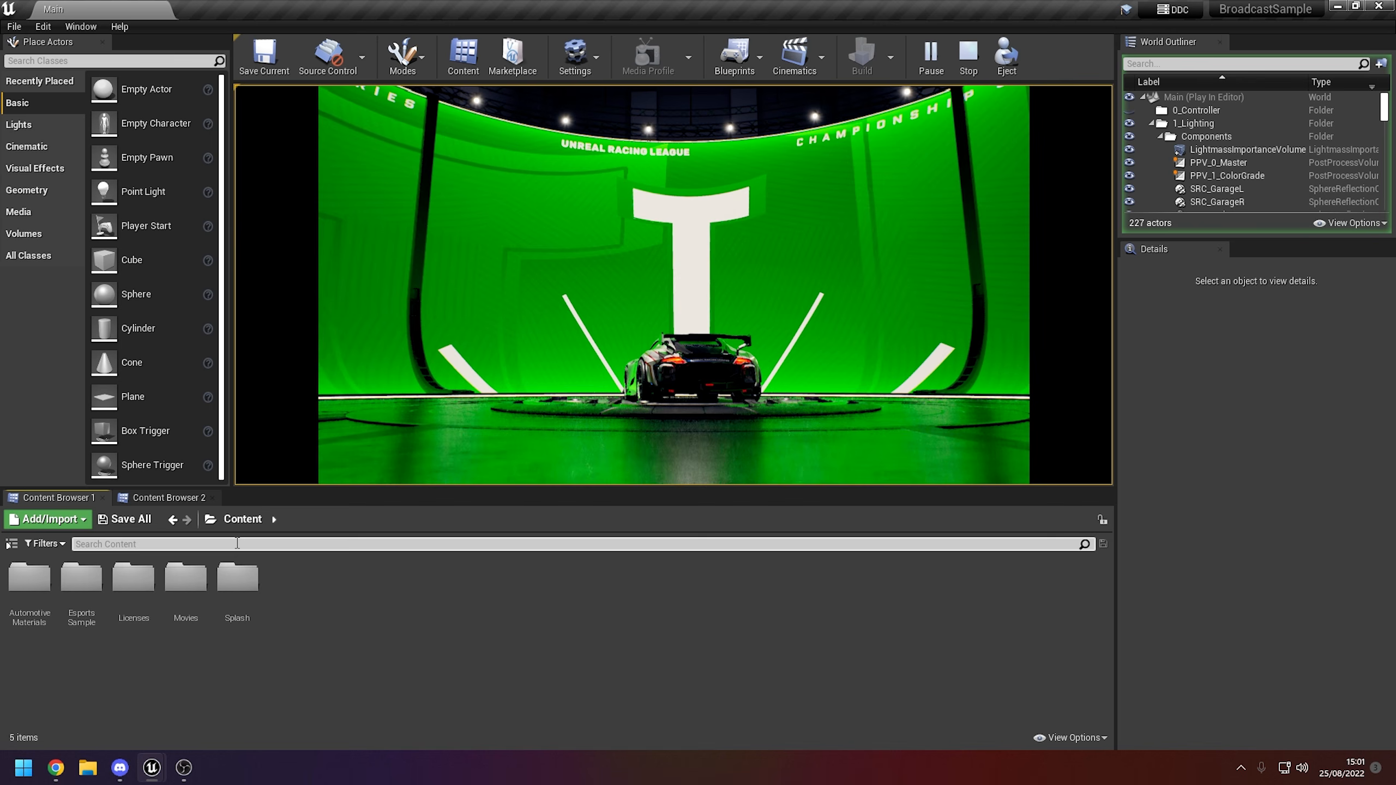
double_click(91, 592)
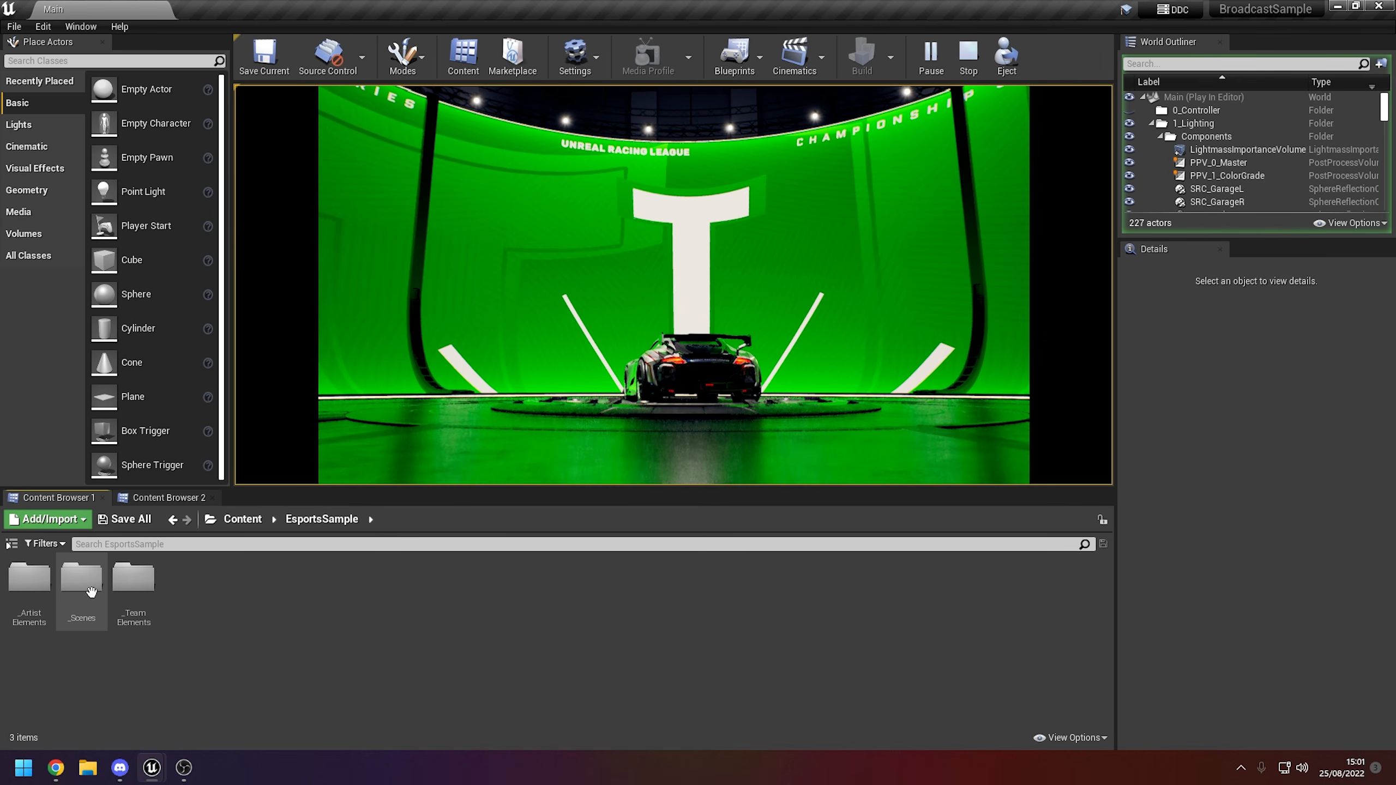
double_click(30, 594)
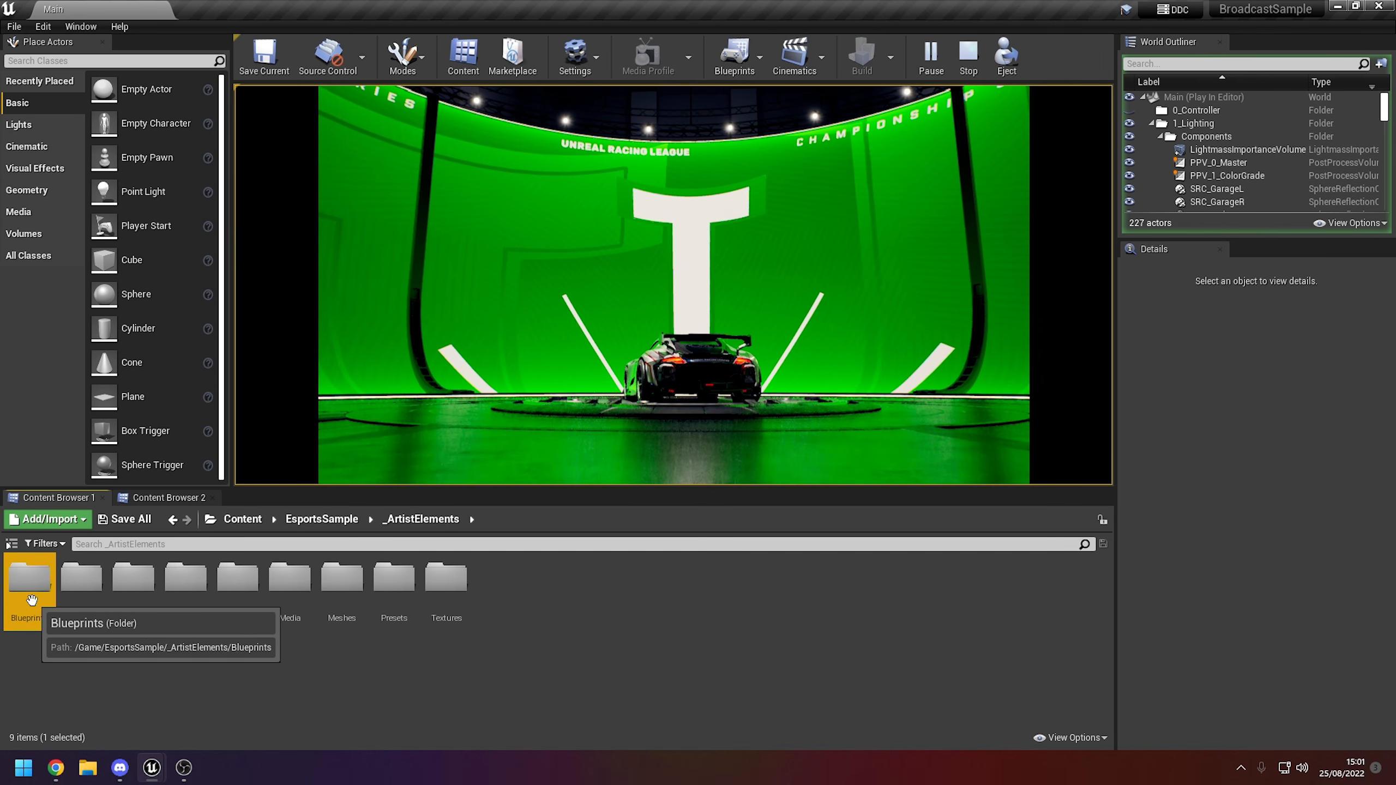
double_click(31, 594)
double_click(187, 580)
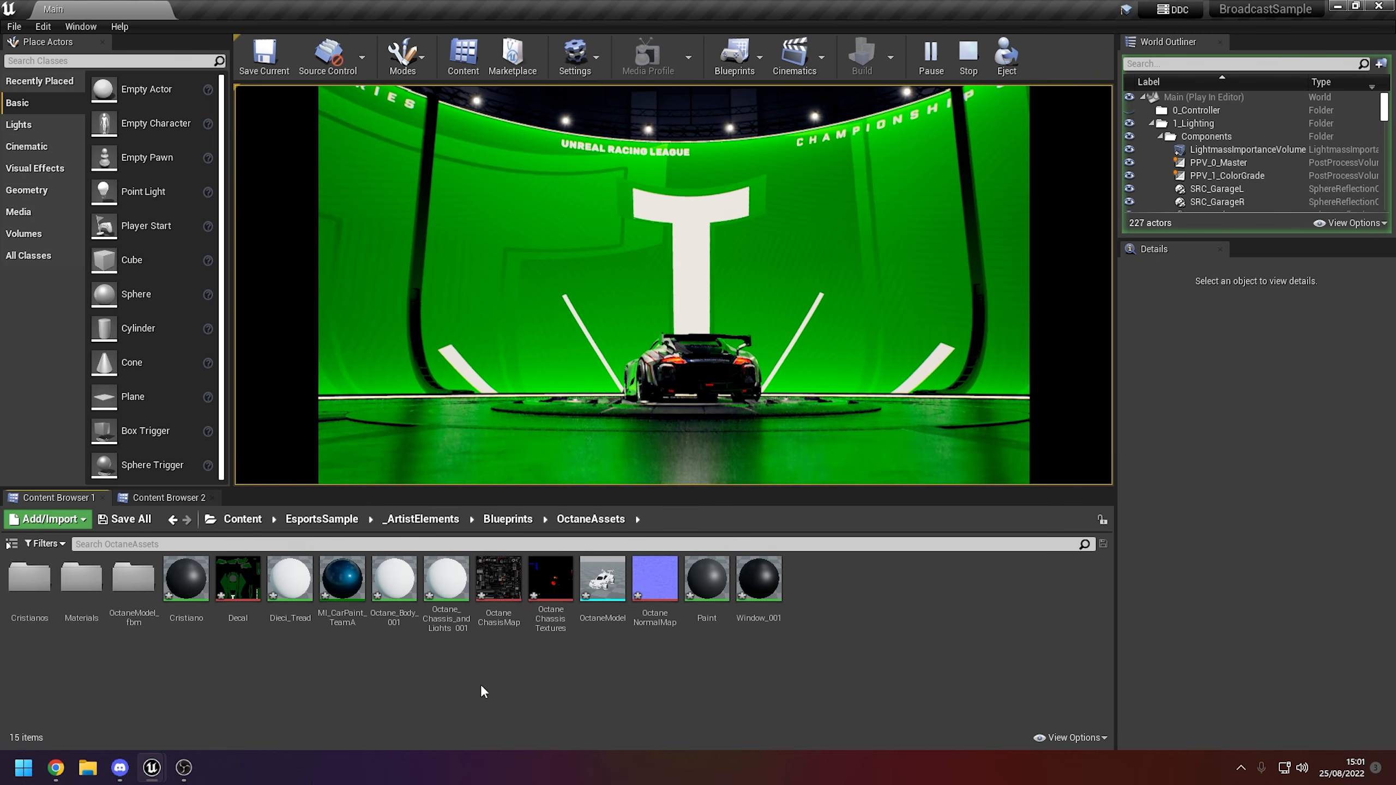
key("ctrl+v")
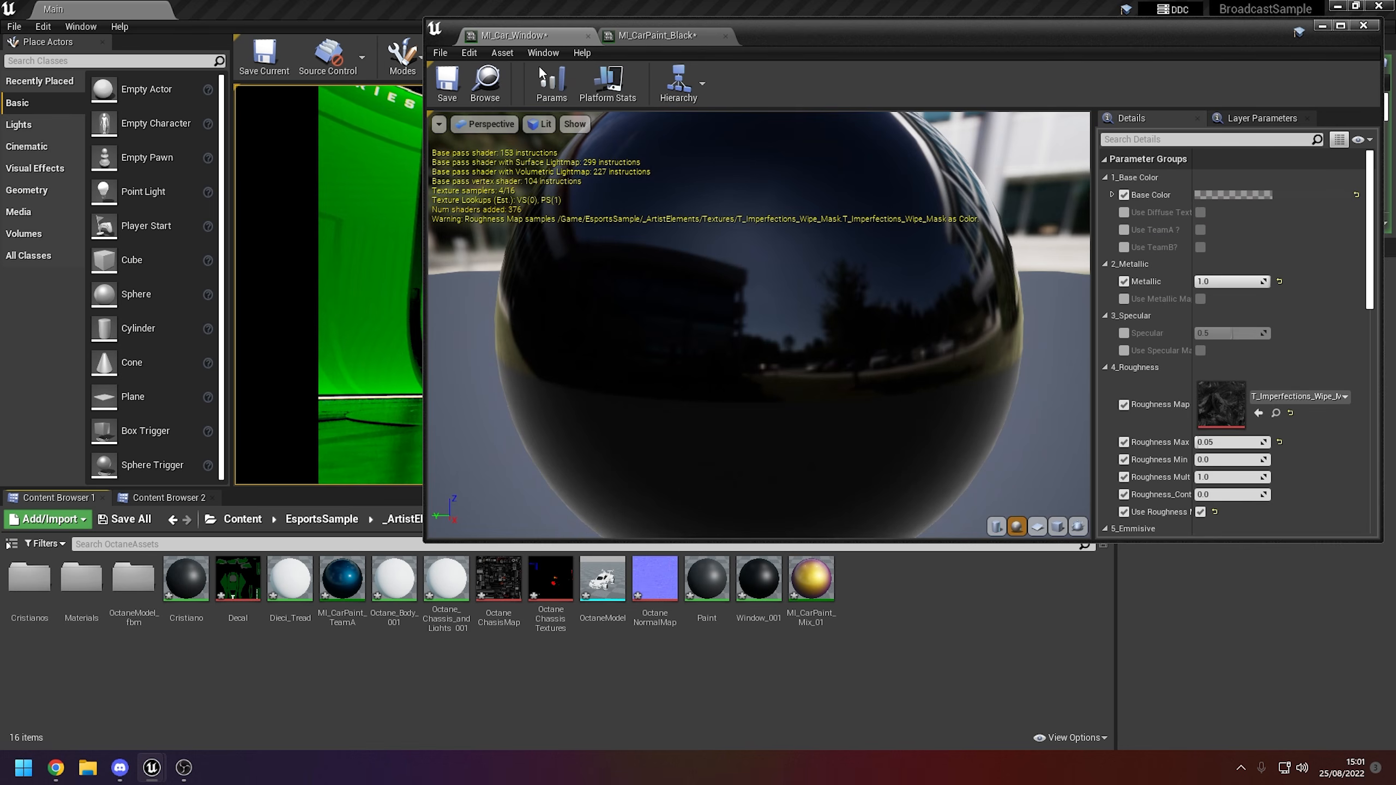
left_click(660, 35)
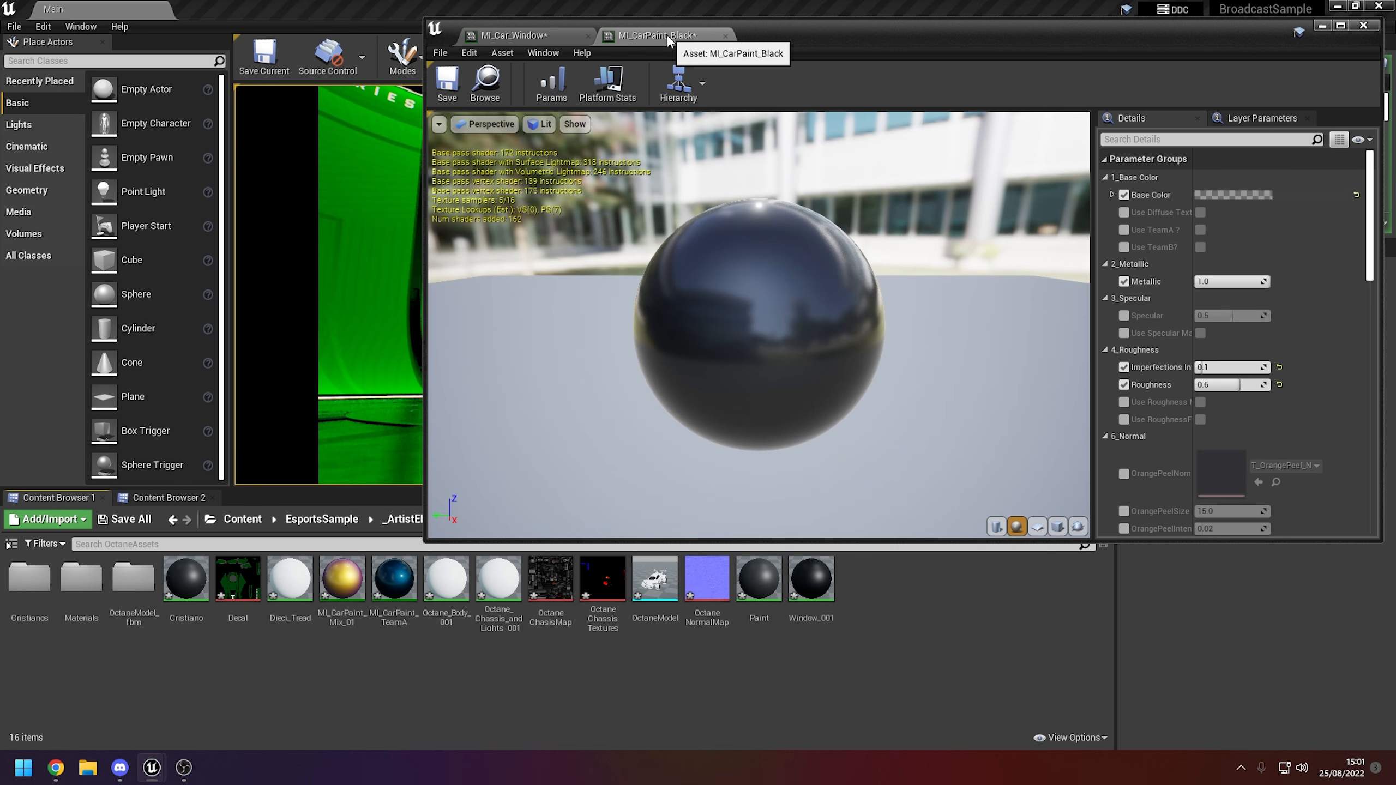
left_click(1363, 25)
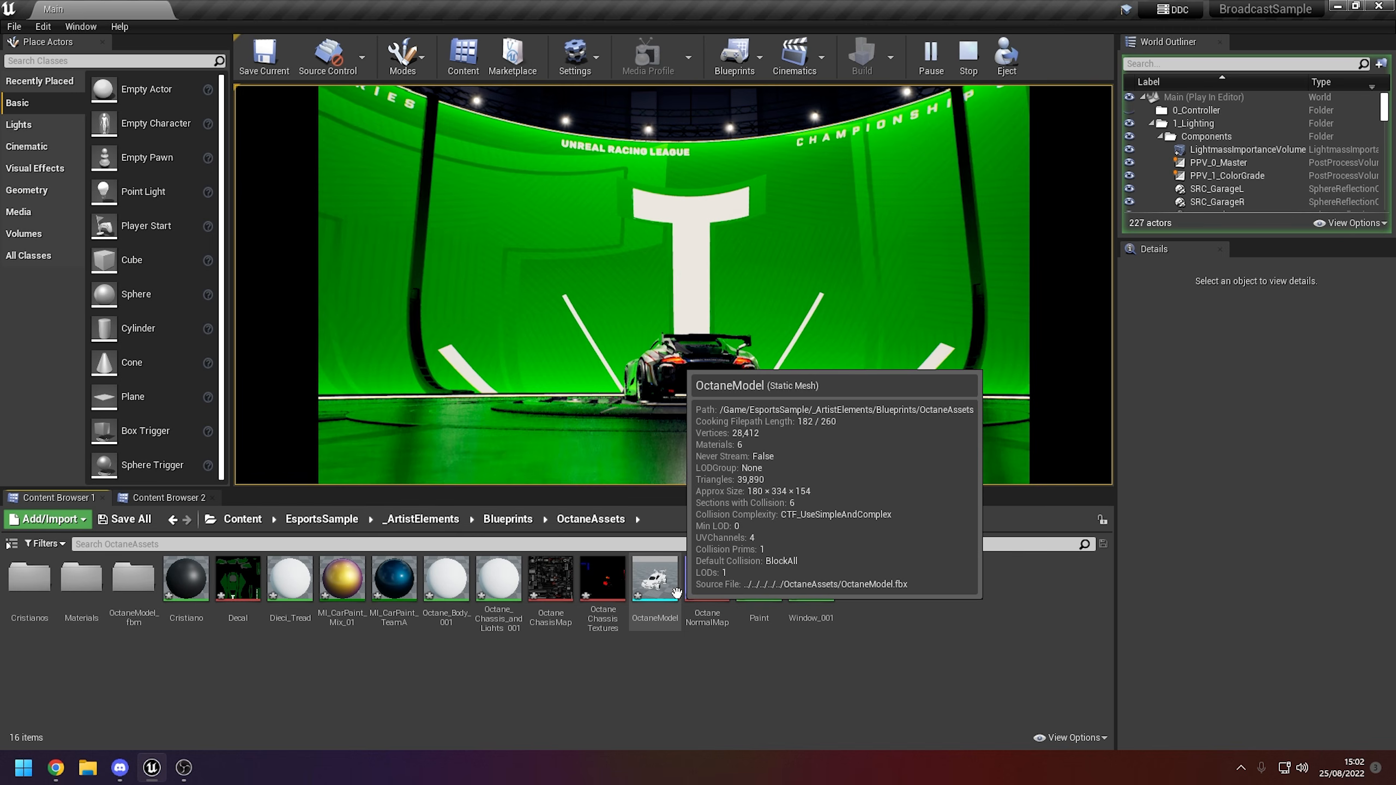
Duplicate the OctaneModel static mesh in the OctaneAssets folder, accepting the suggested name
right_click(676, 591)
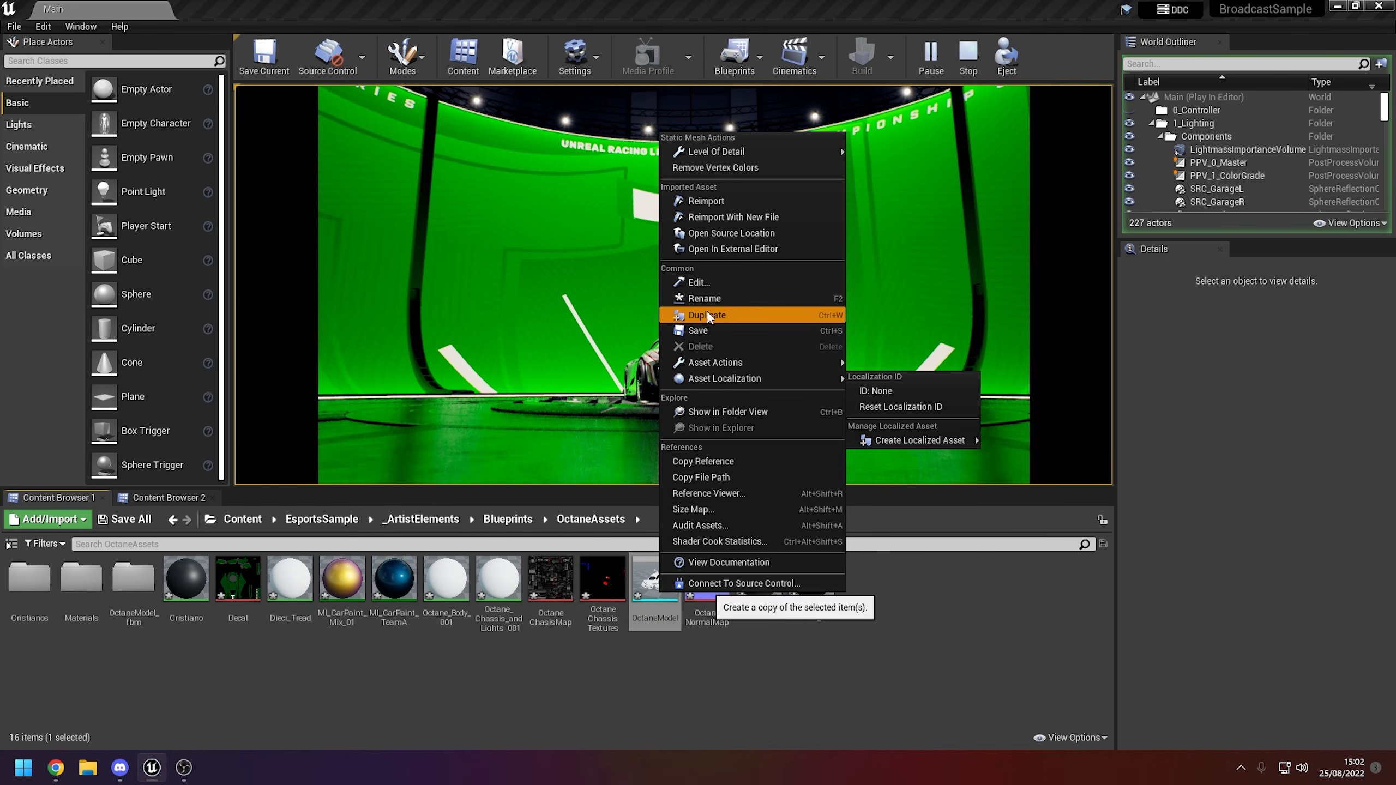
left_click(707, 316)
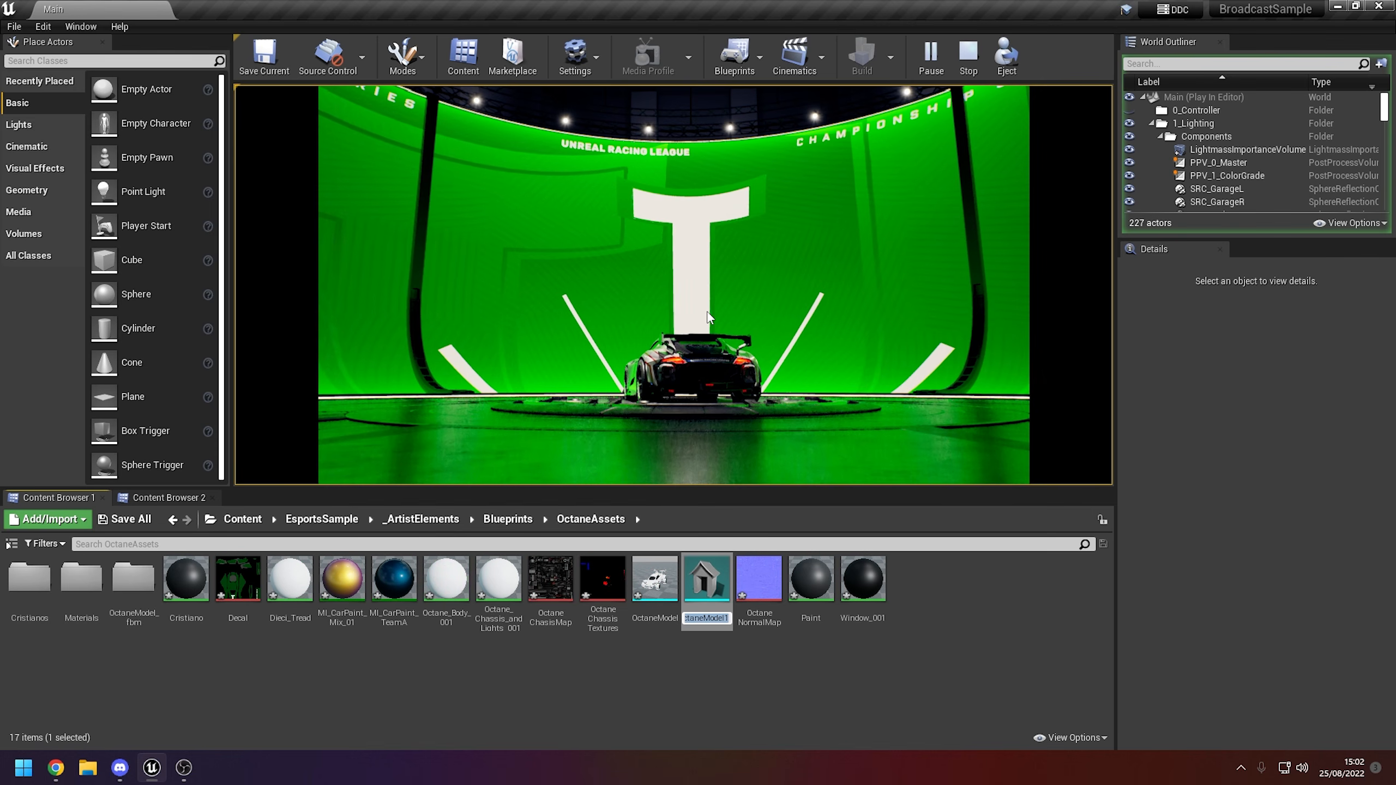
left_click(726, 618)
key("Return")
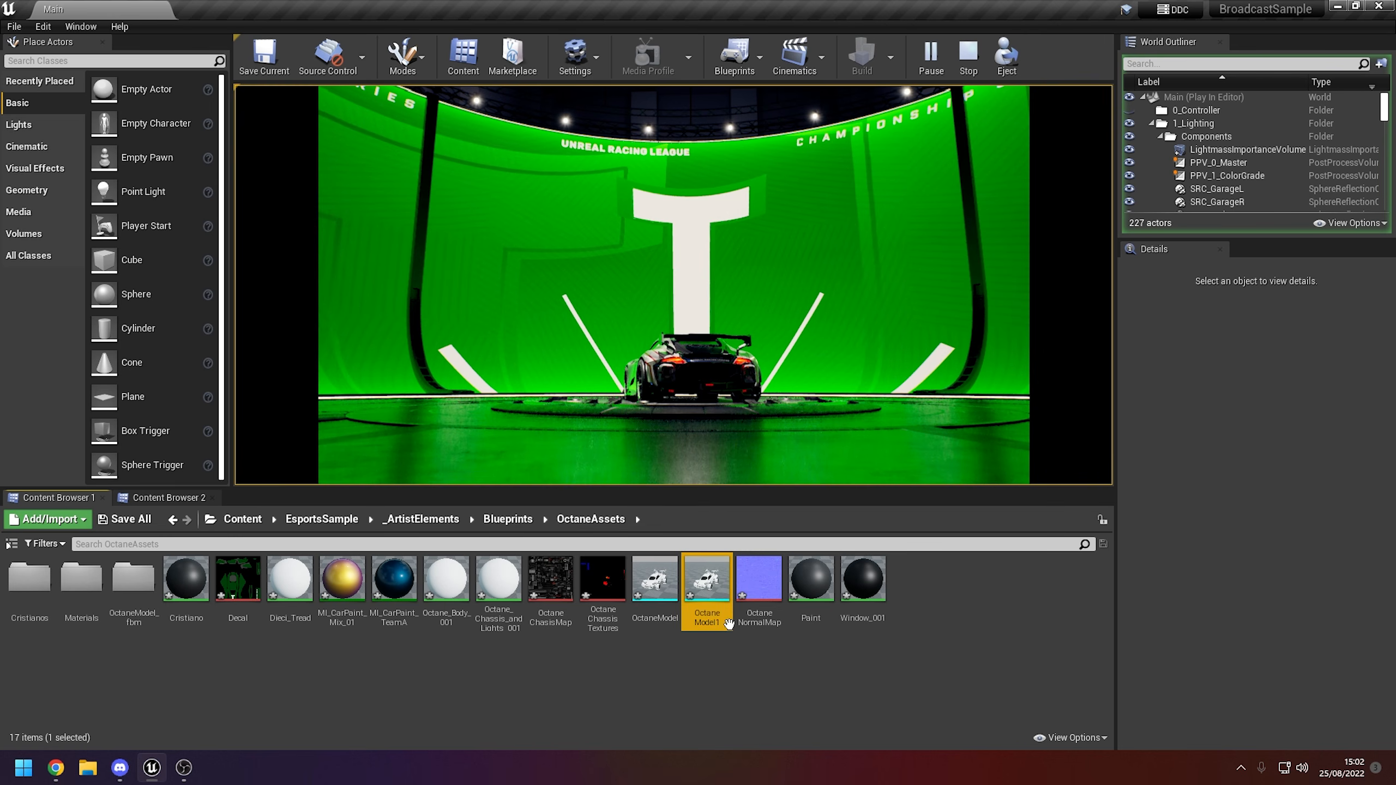
left_click(726, 682)
left_click(706, 587)
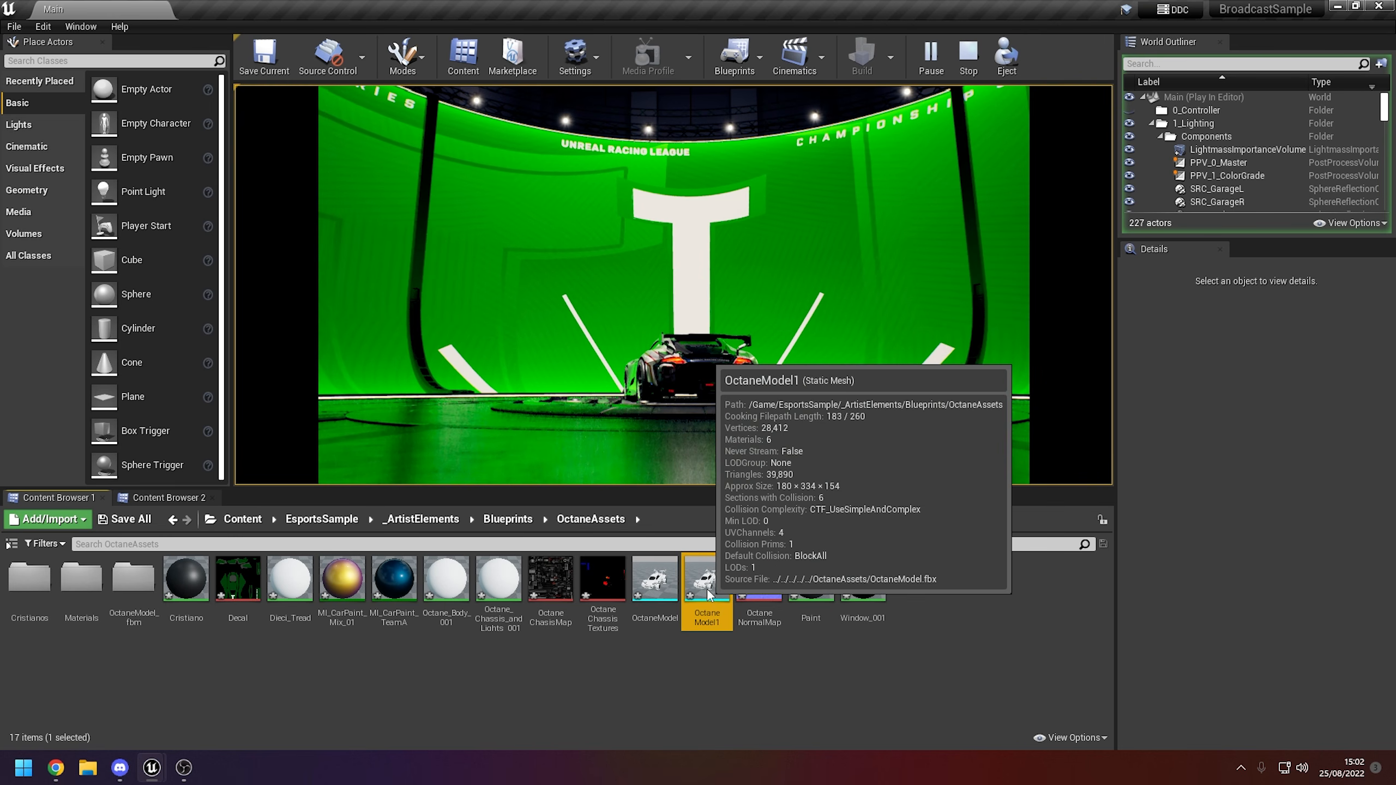
Open the duplicated Octane mesh to review its material slots and bring up the OctaneAssets Materials folder alongside it
double_click(705, 588)
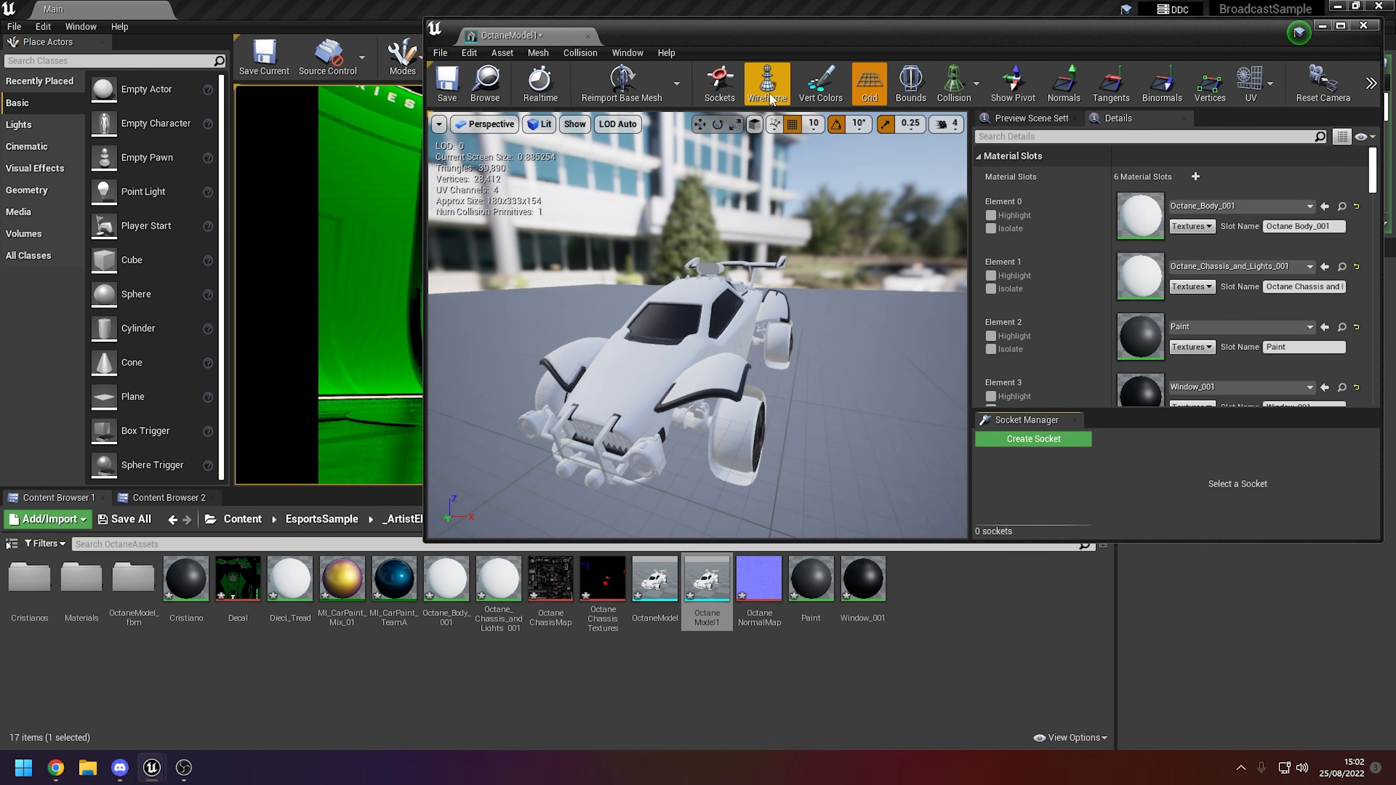
left_click_drag(824, 35, 642, 34)
scroll(987, 217, "down", 3)
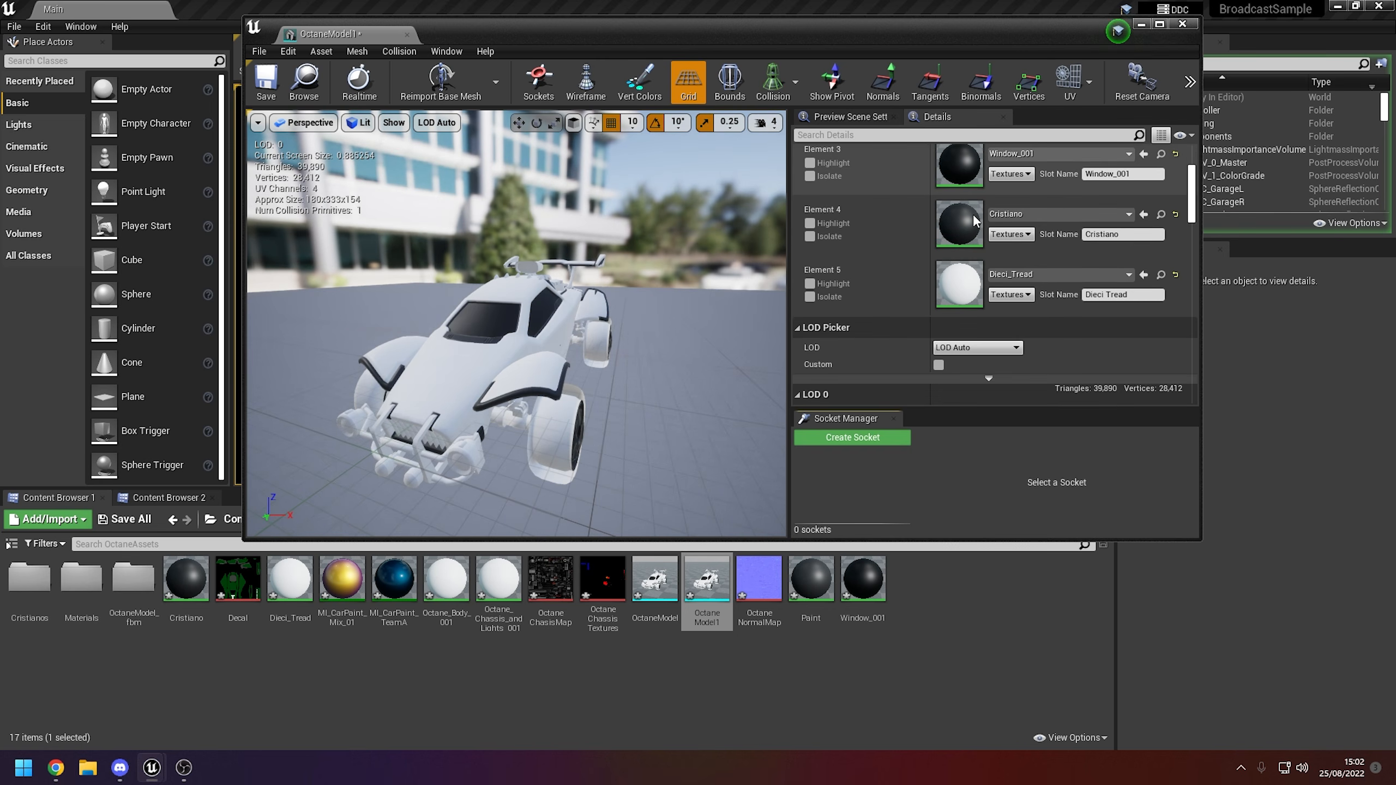
scroll(976, 263, "up", 3)
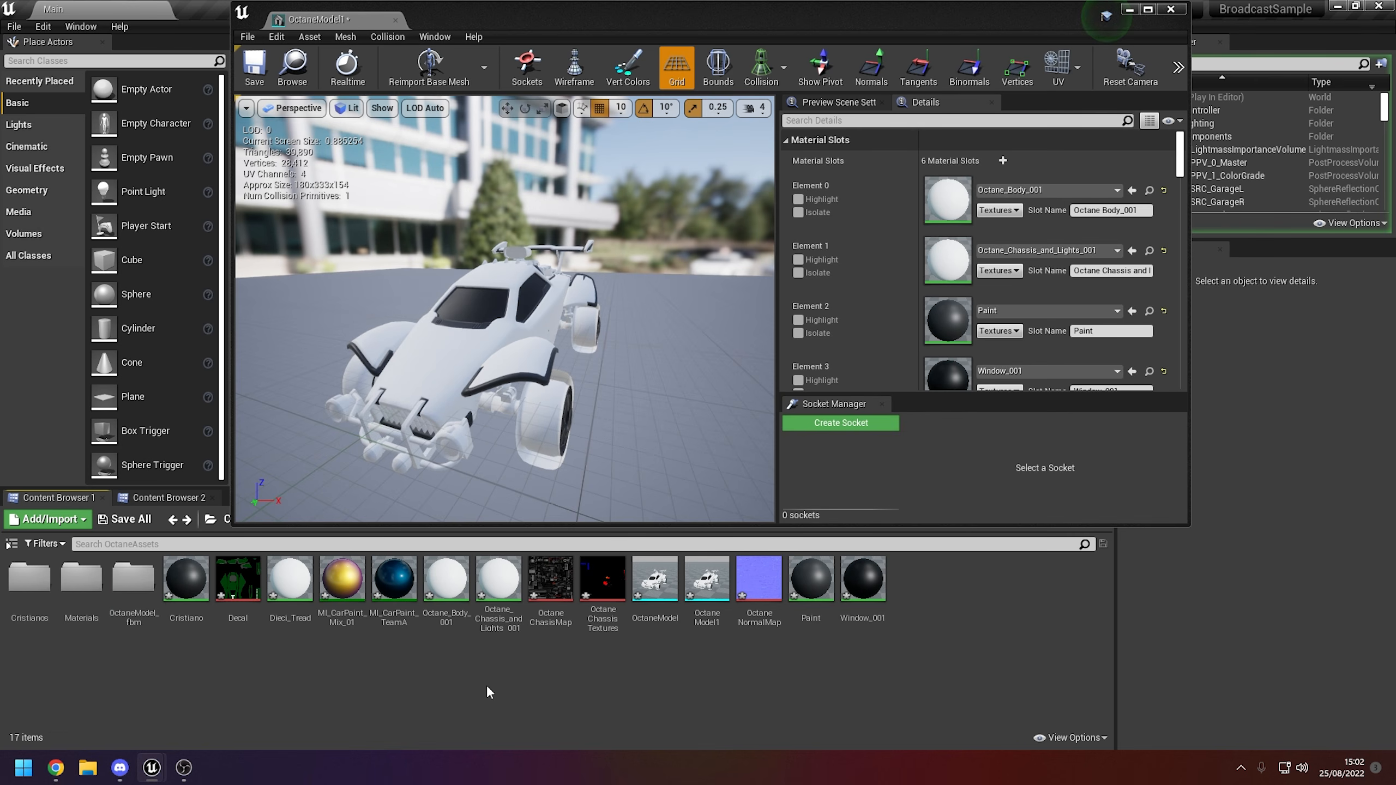
double_click(74, 583)
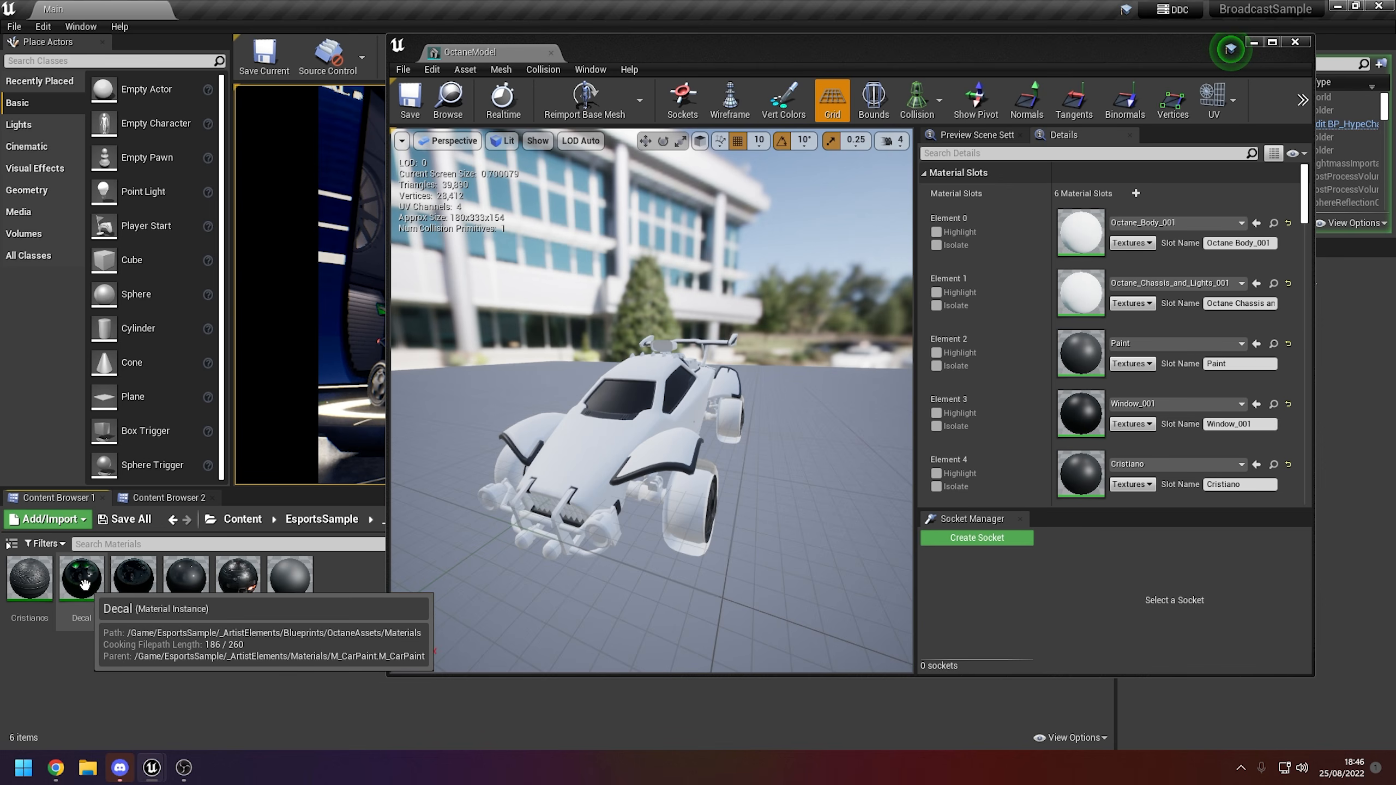
Assign Decal to the mesh's Octane Body slot, Octane_Chassis to the chassis and lights slot, and MI_CarPaint_Black to the Paint slot
left_click_drag(81, 586, 1073, 233)
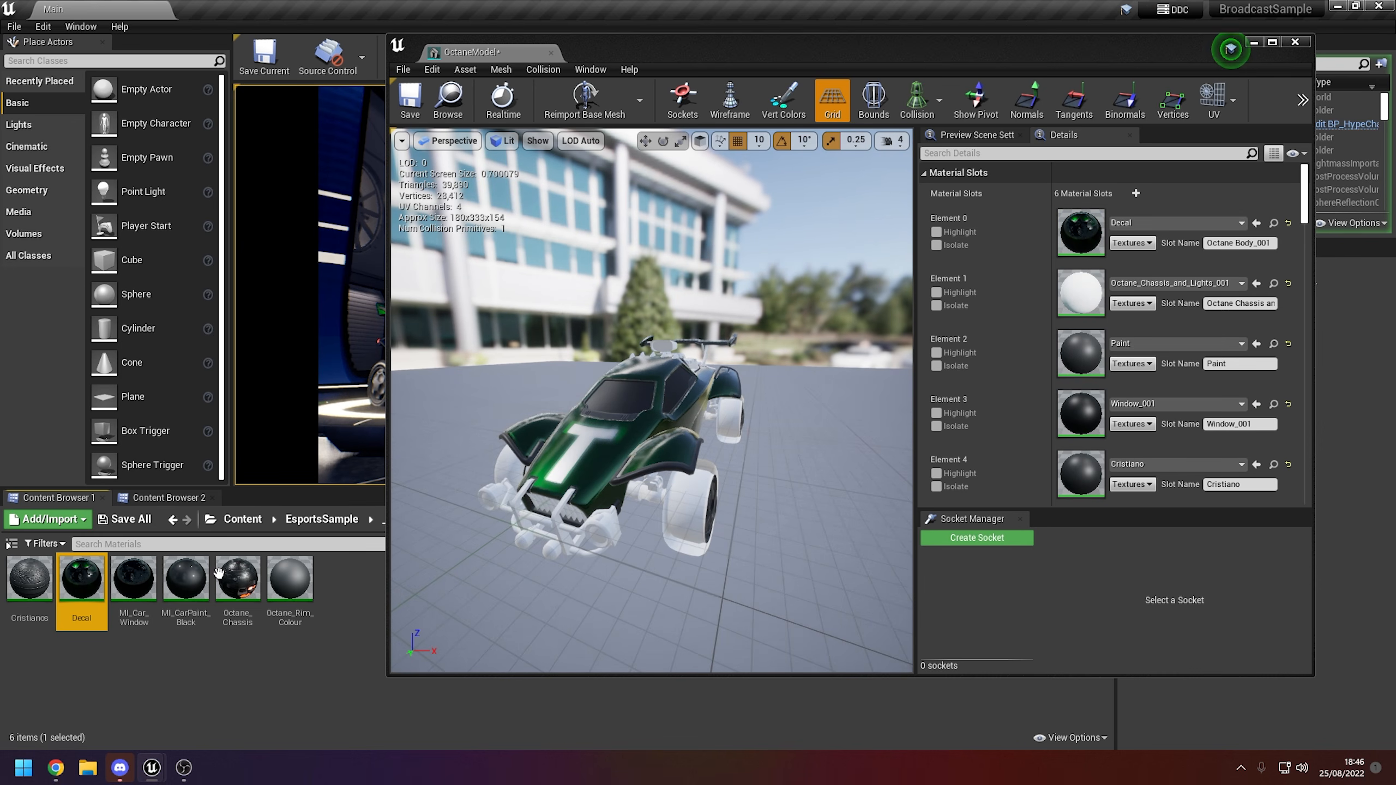
left_click(237, 580)
left_click_drag(237, 581, 1079, 292)
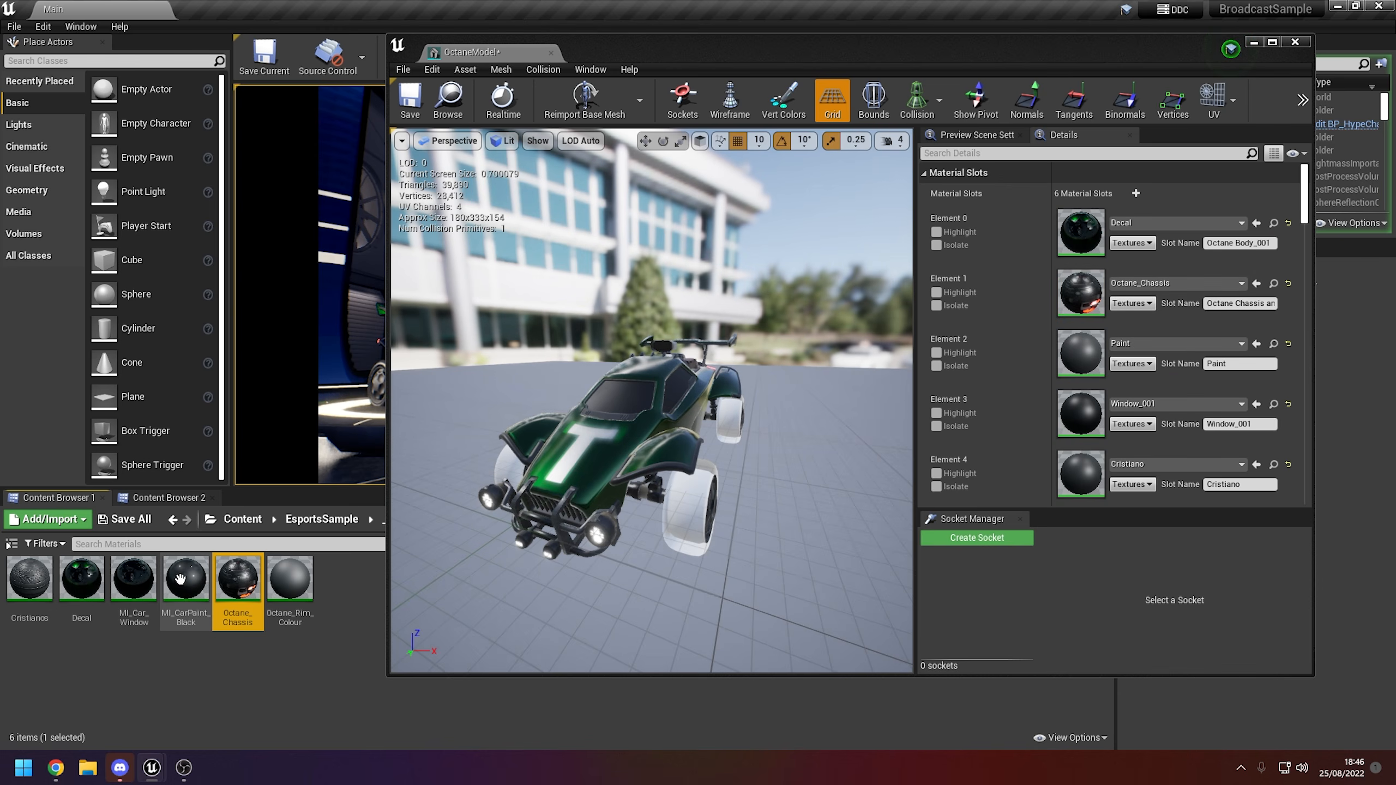
left_click_drag(184, 588, 1131, 345)
Assign MI_Car_Window to the Window_001 slot, Octane_Rim_Colour to the Cristiano slot, and Cristianos to the Dieci Tread slot
scroll(1131, 345, "down", 3)
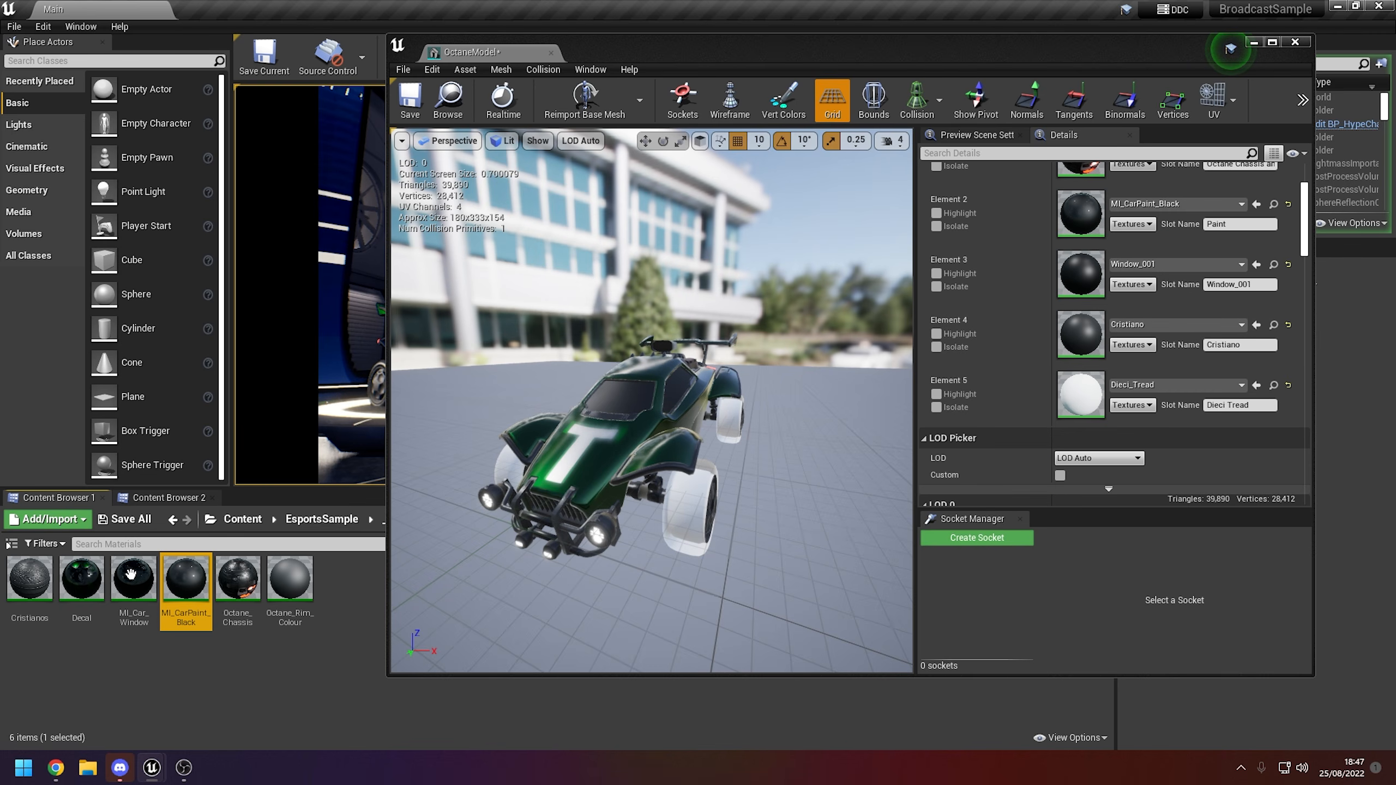
left_click_drag(128, 584, 1089, 269)
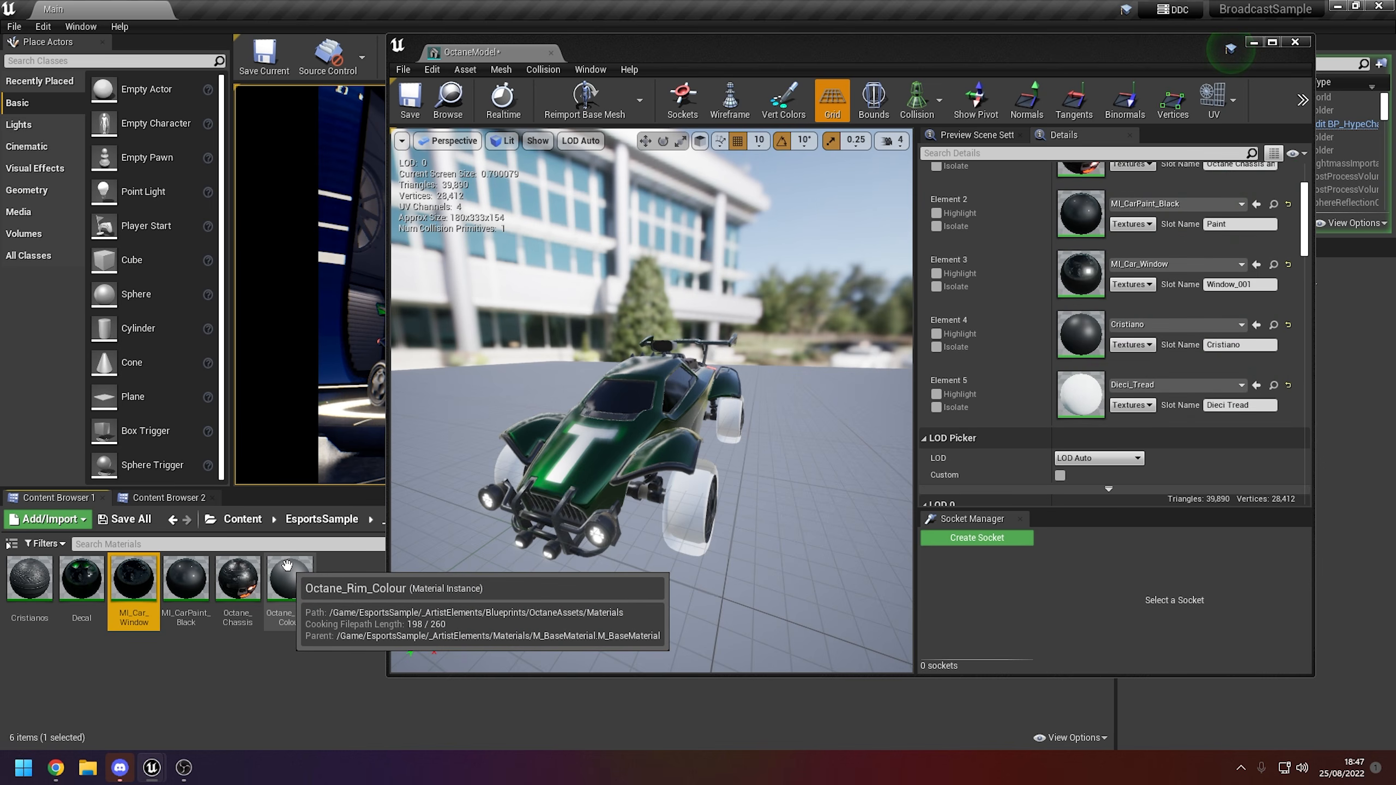
left_click_drag(286, 565, 1089, 326)
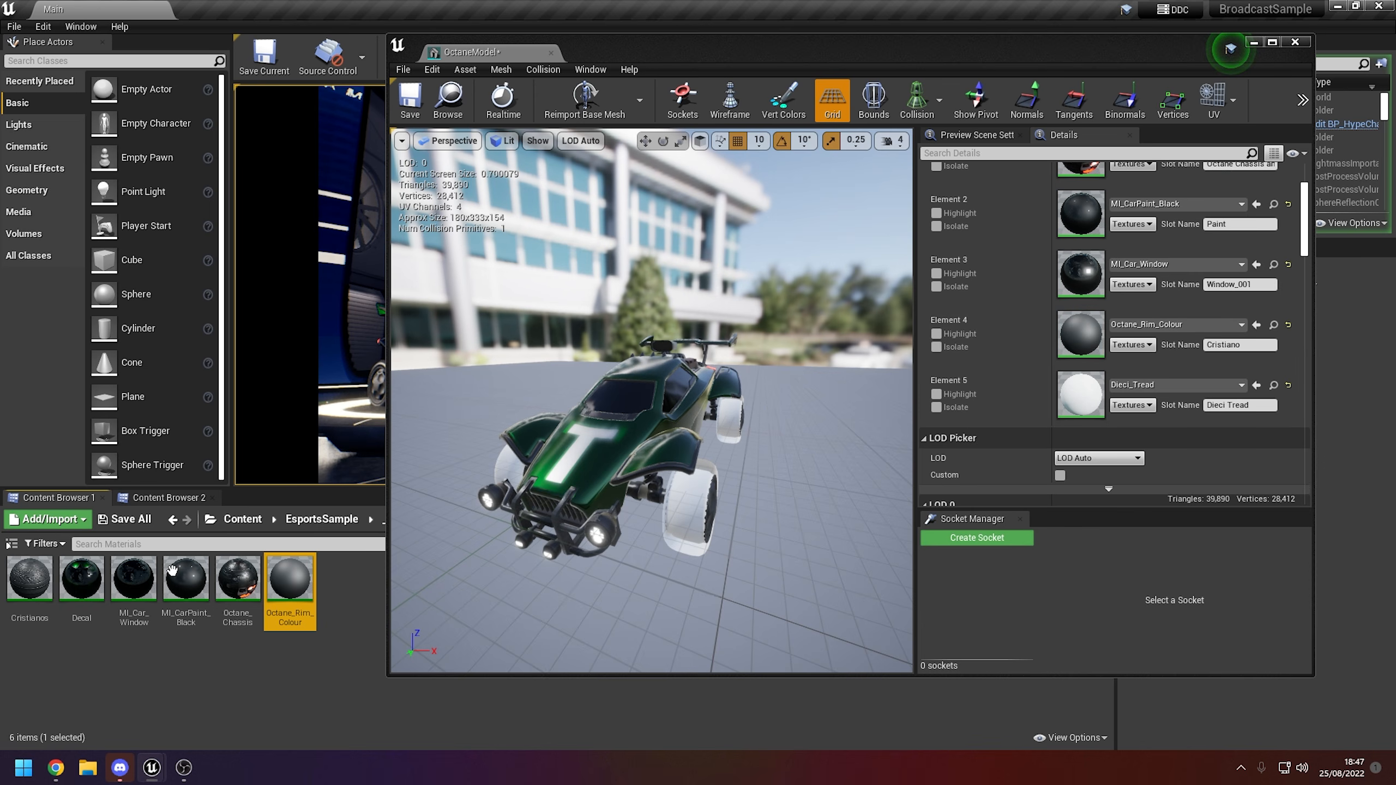
left_click_drag(30, 578, 1087, 392)
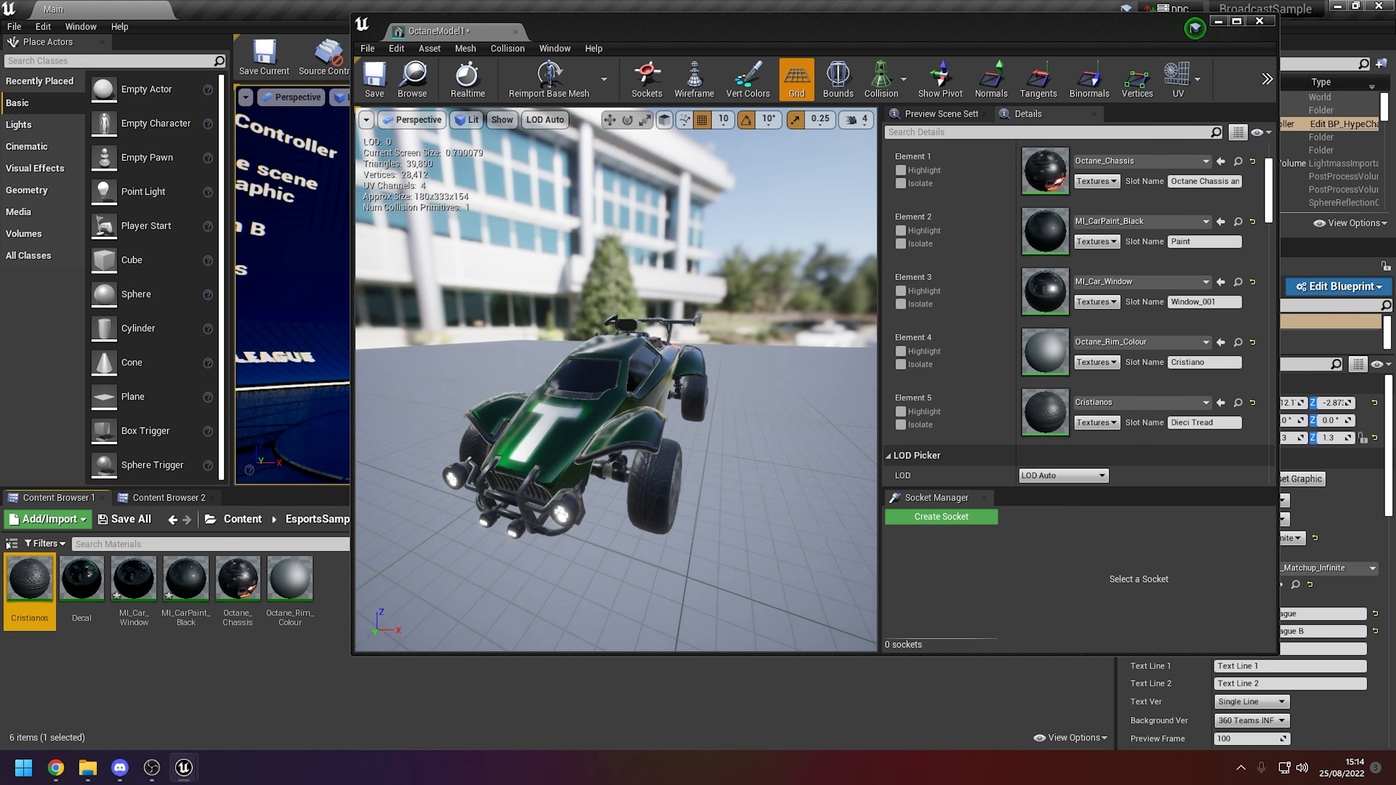
Darken the Base Color of the Octane_Rim_Colour material to a grey with value about 0.12, save the material and close it
left_click_drag(616, 379, 478, 365, "alt")
left_click(290, 580)
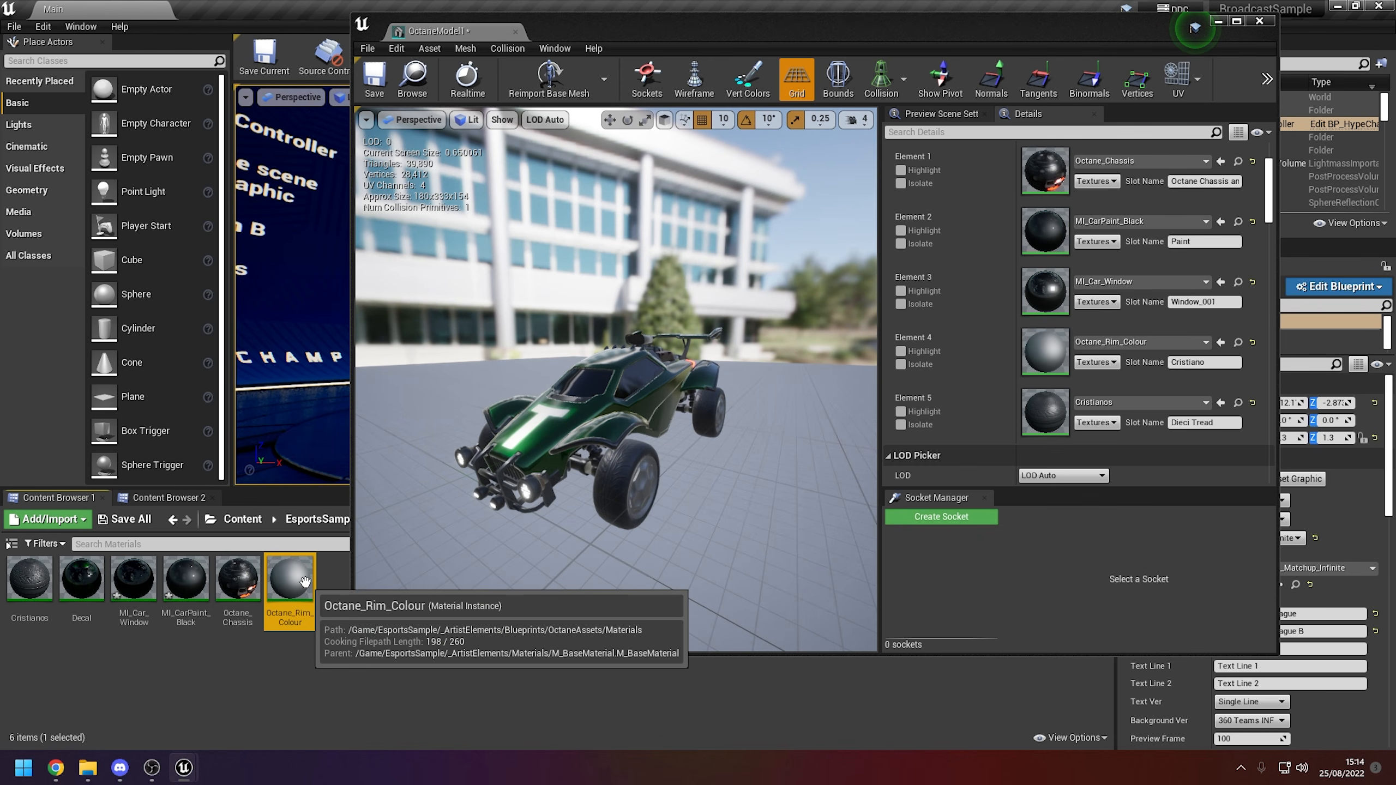
double_click(301, 580)
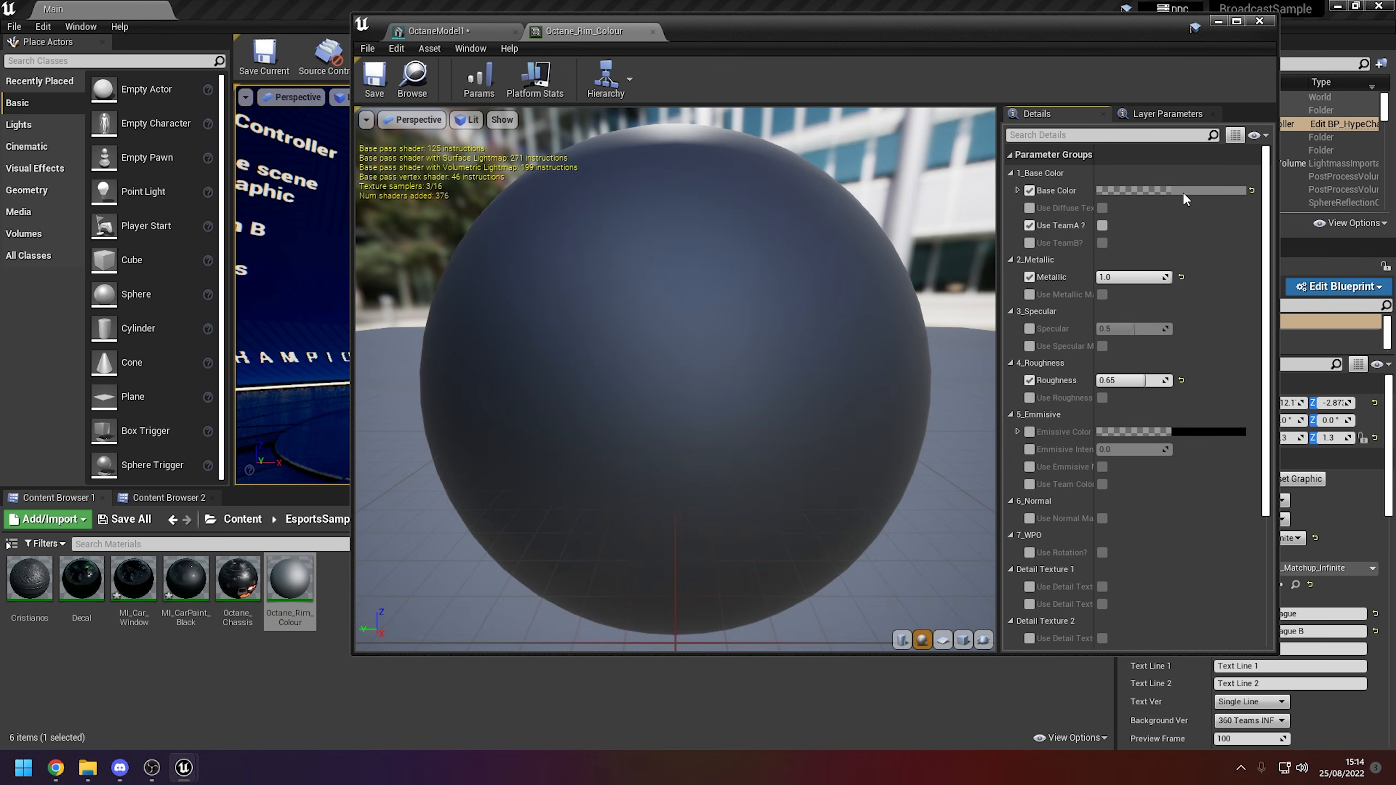
left_click(1182, 192)
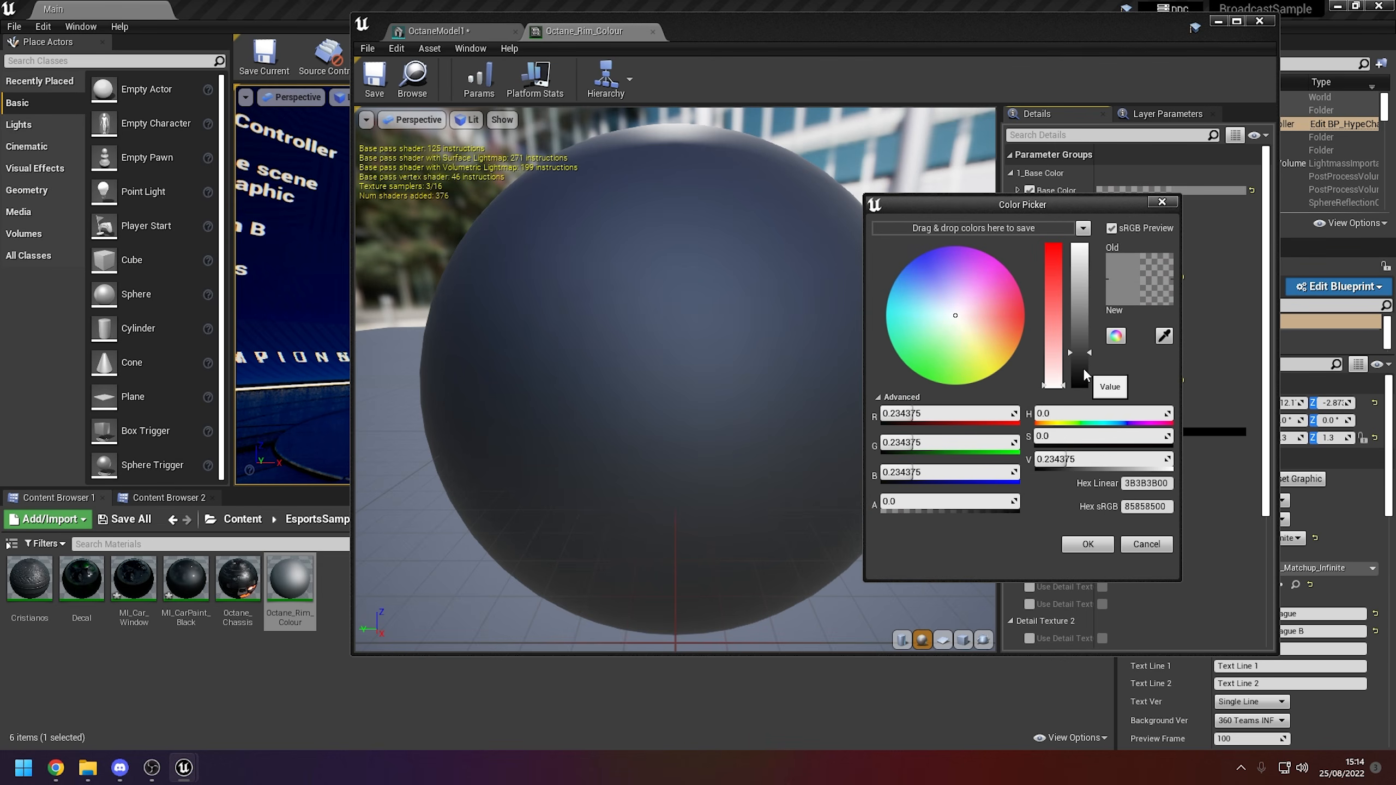
left_click(1083, 368)
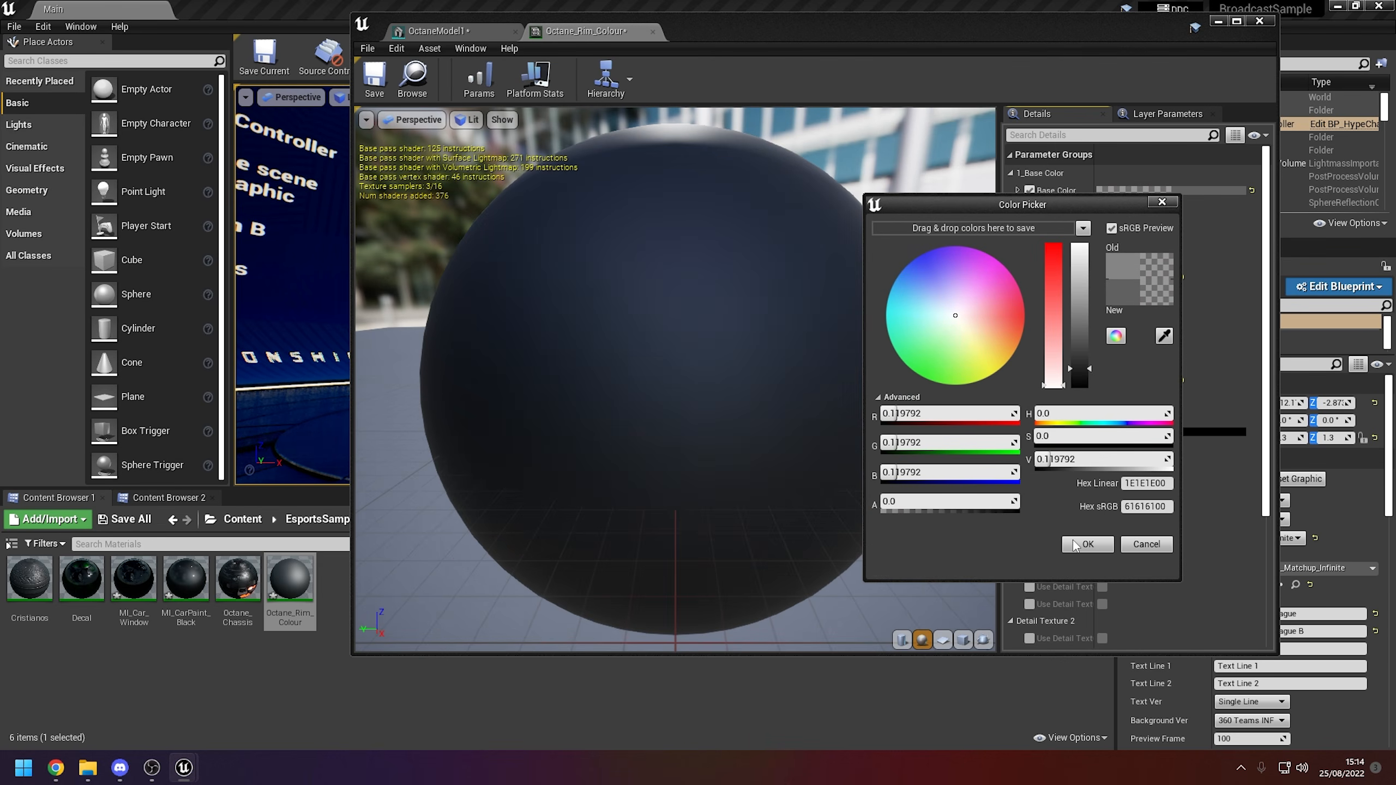
left_click(1086, 544)
left_click(375, 82)
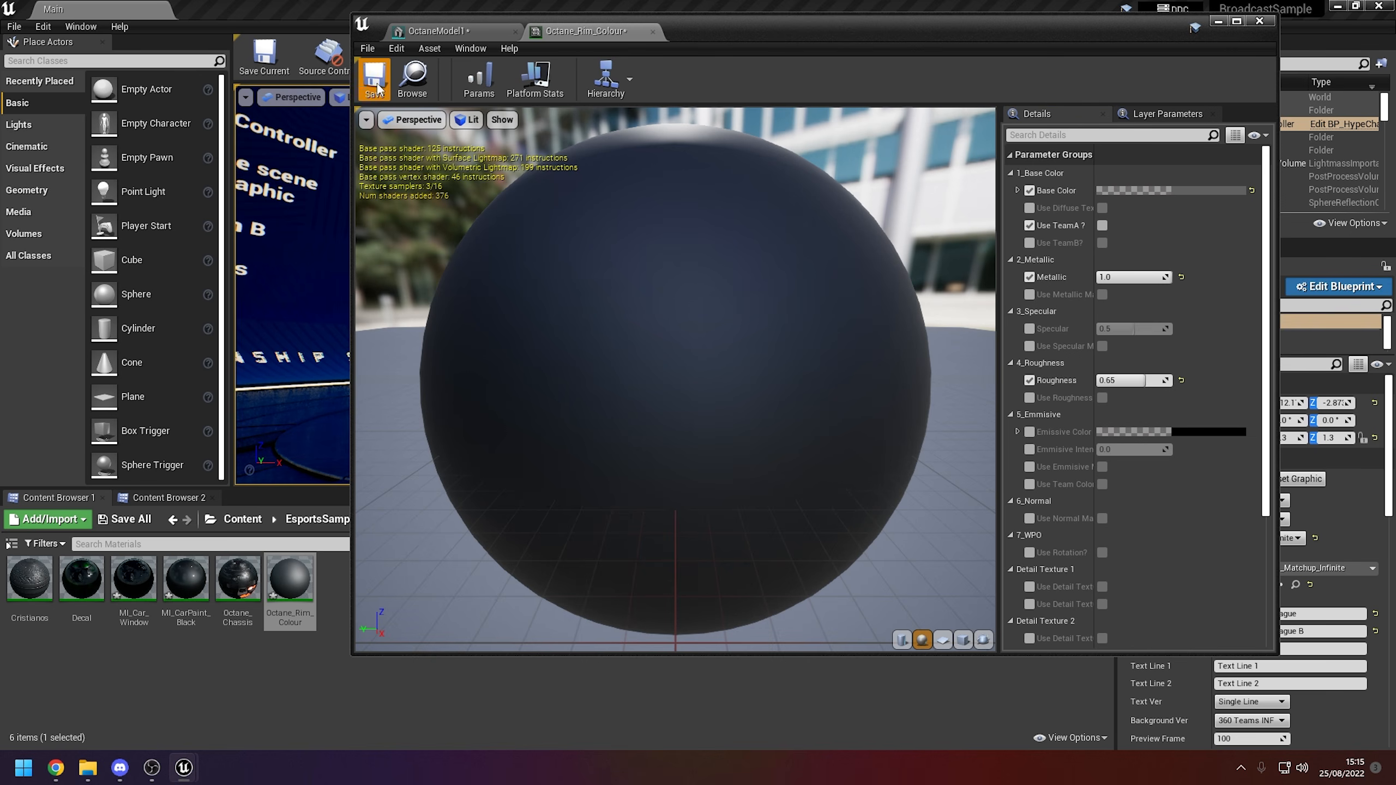
left_click(652, 31)
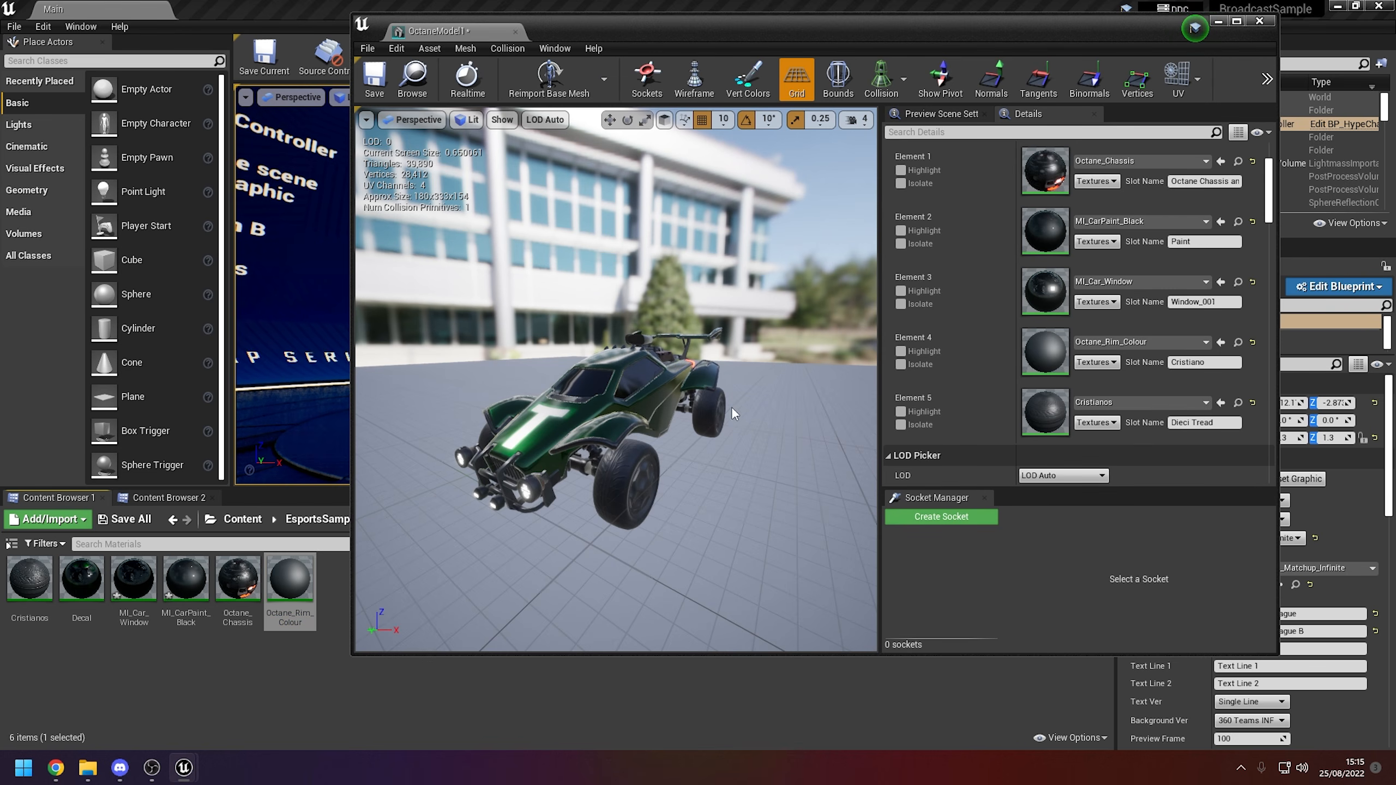
Inspect the Octane car from another angle, save the OctaneModel1 mesh and close its editor
left_click_drag(549, 385, 875, 385)
left_click(370, 89)
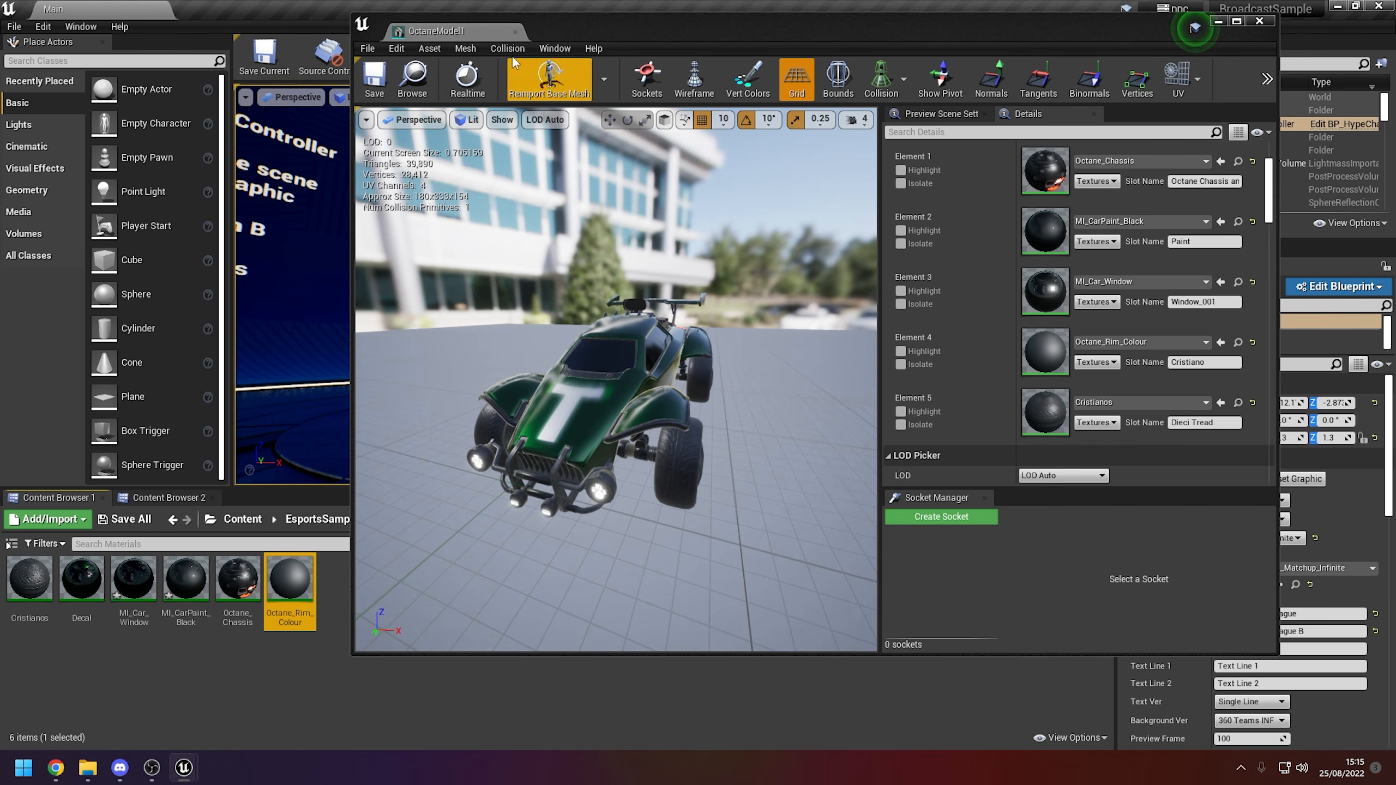
left_click(514, 32)
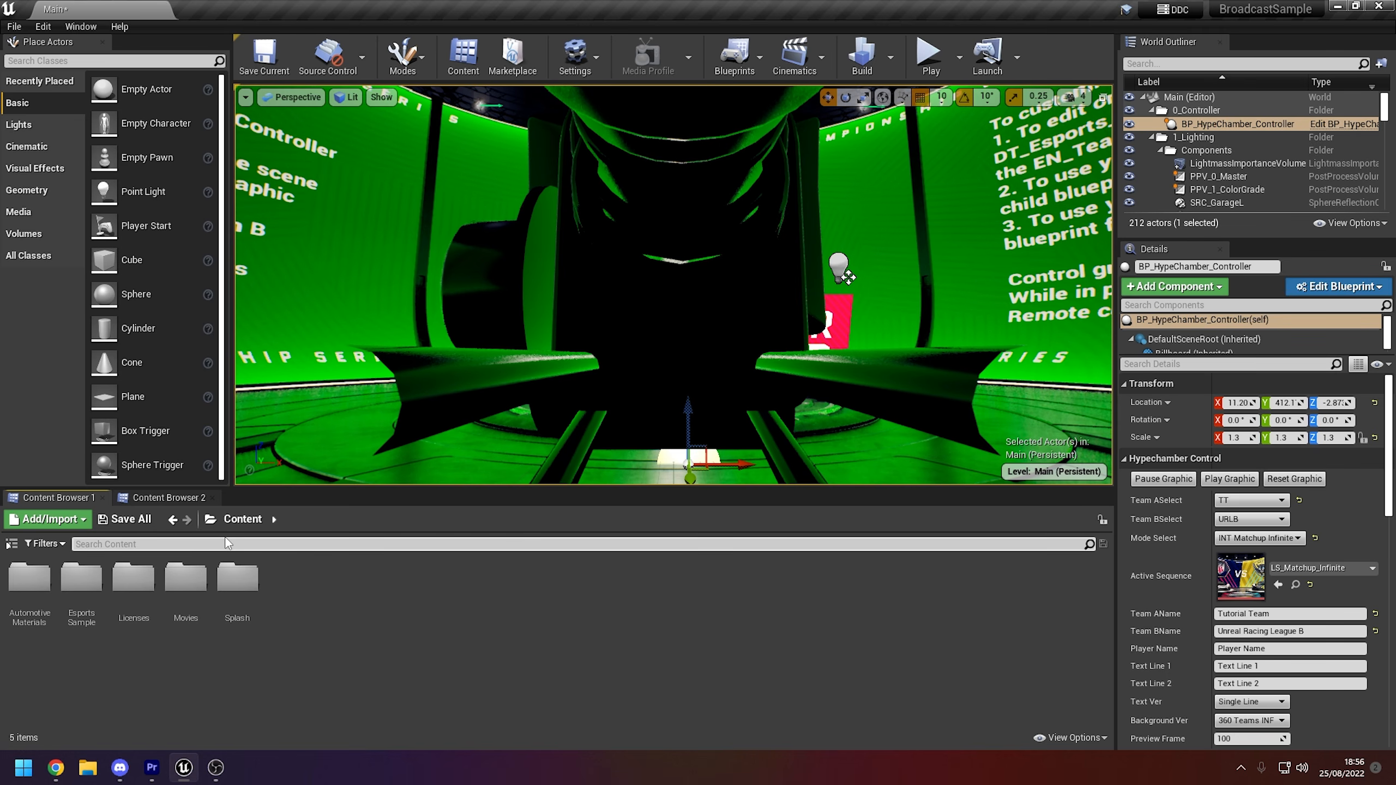
Copy the OctaneModel1 static mesh from the OctaneAssets folder into the Cars folder under _ArtistElements Blueprints
left_click(88, 593)
double_click(89, 595)
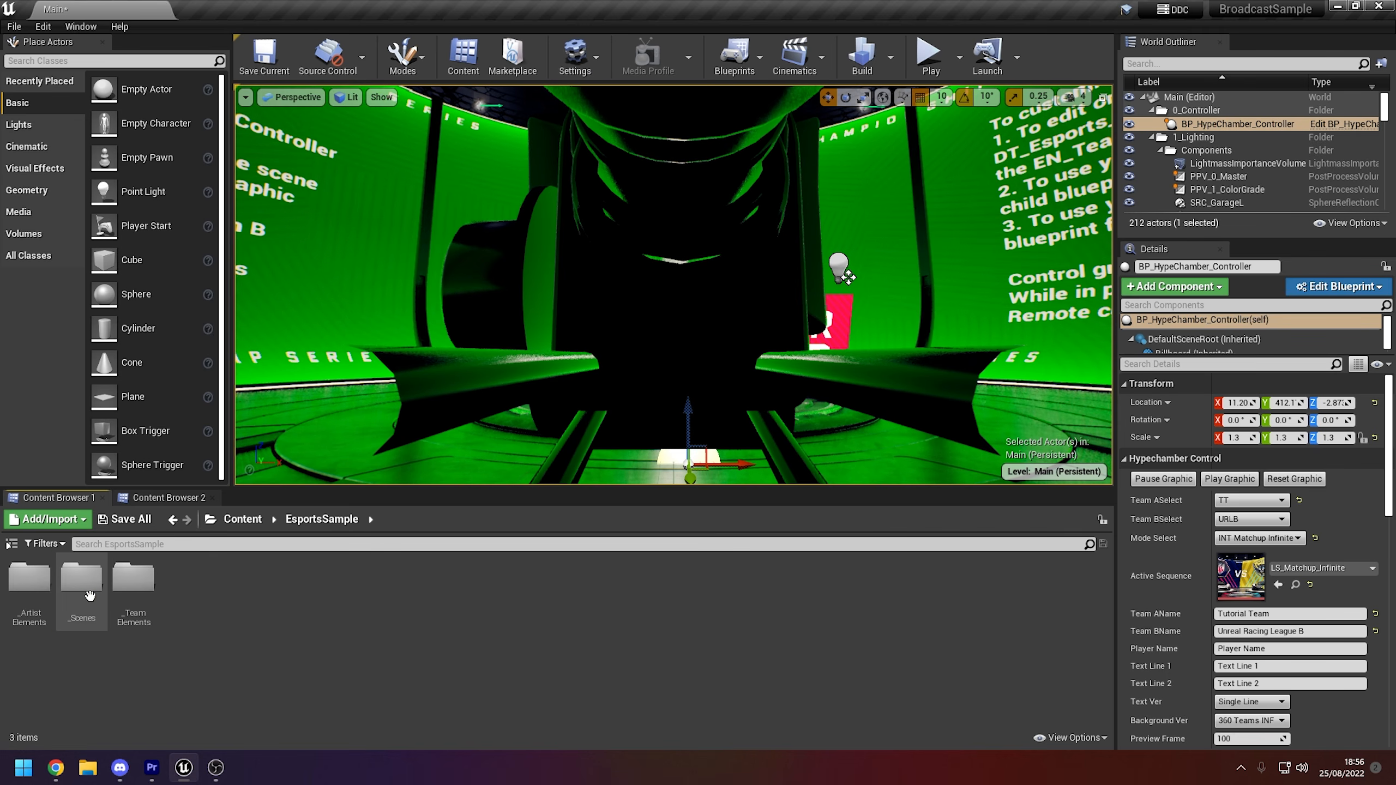
double_click(34, 589)
double_click(39, 591)
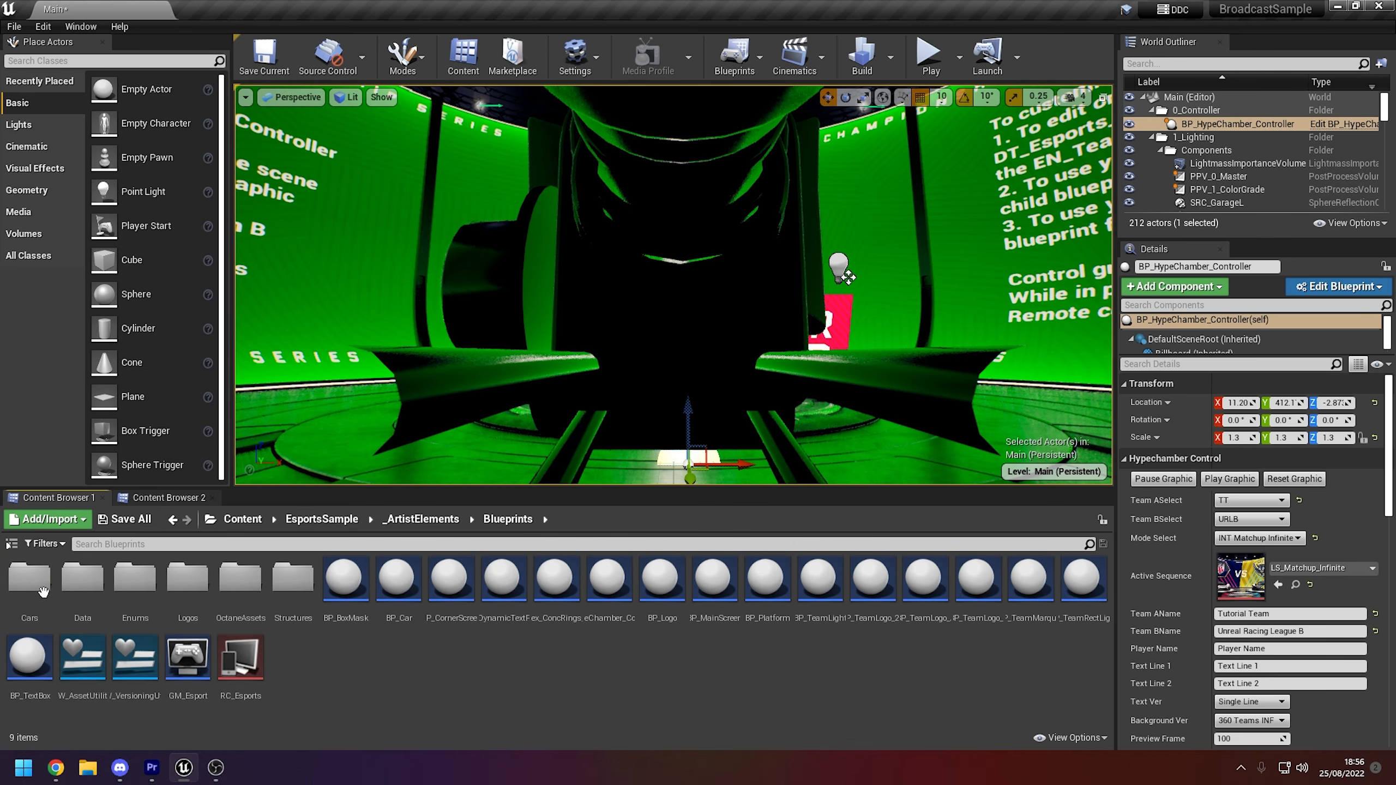
double_click(226, 587)
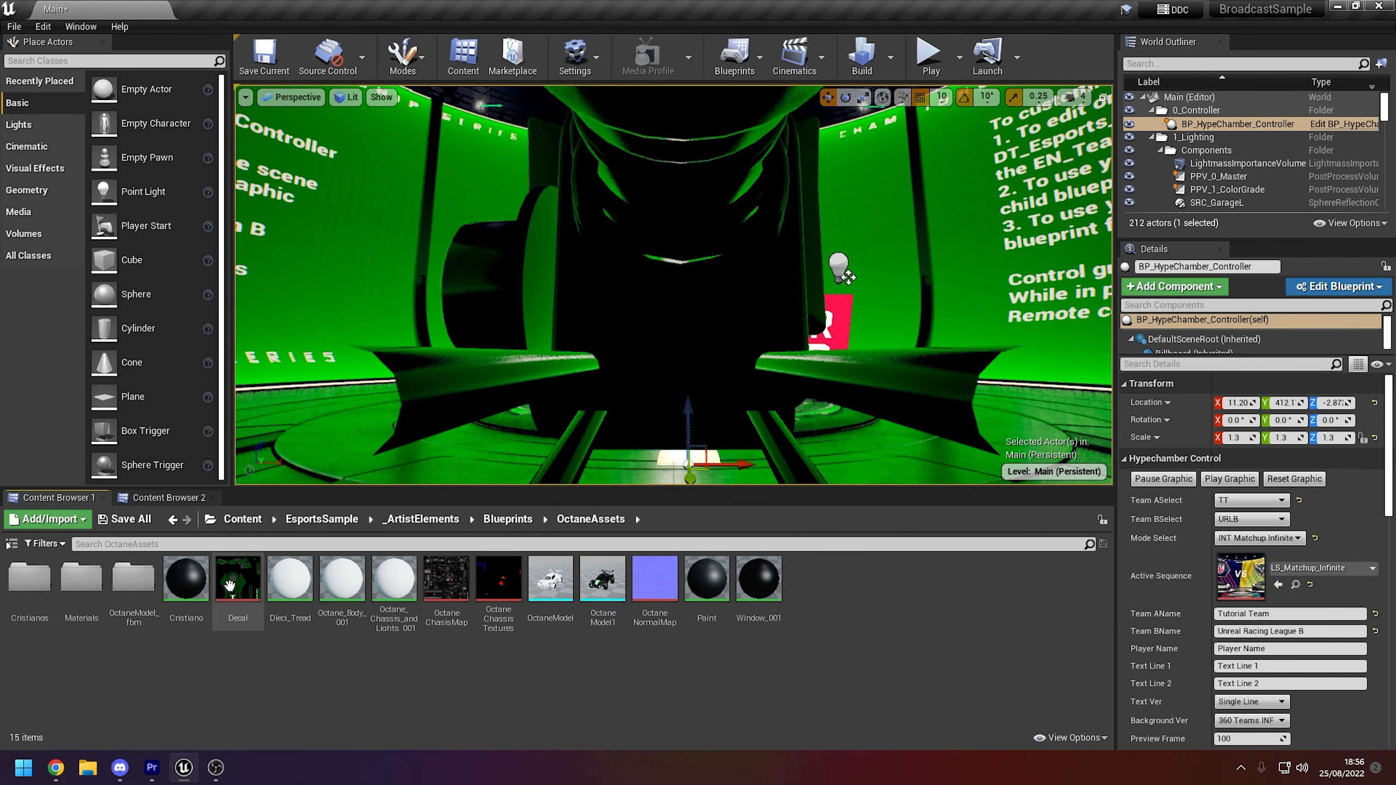
mouse_move(599, 589)
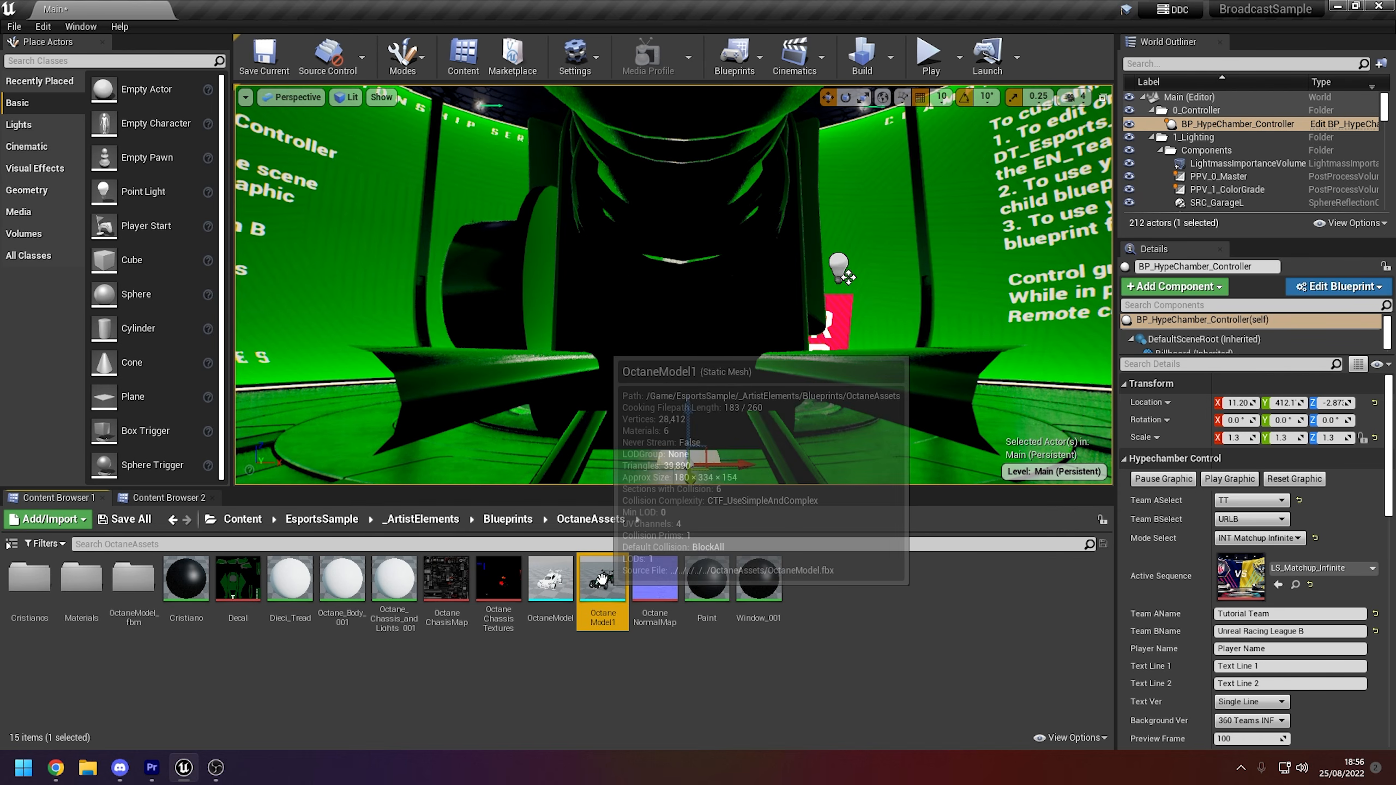
mouse_move(631, 626)
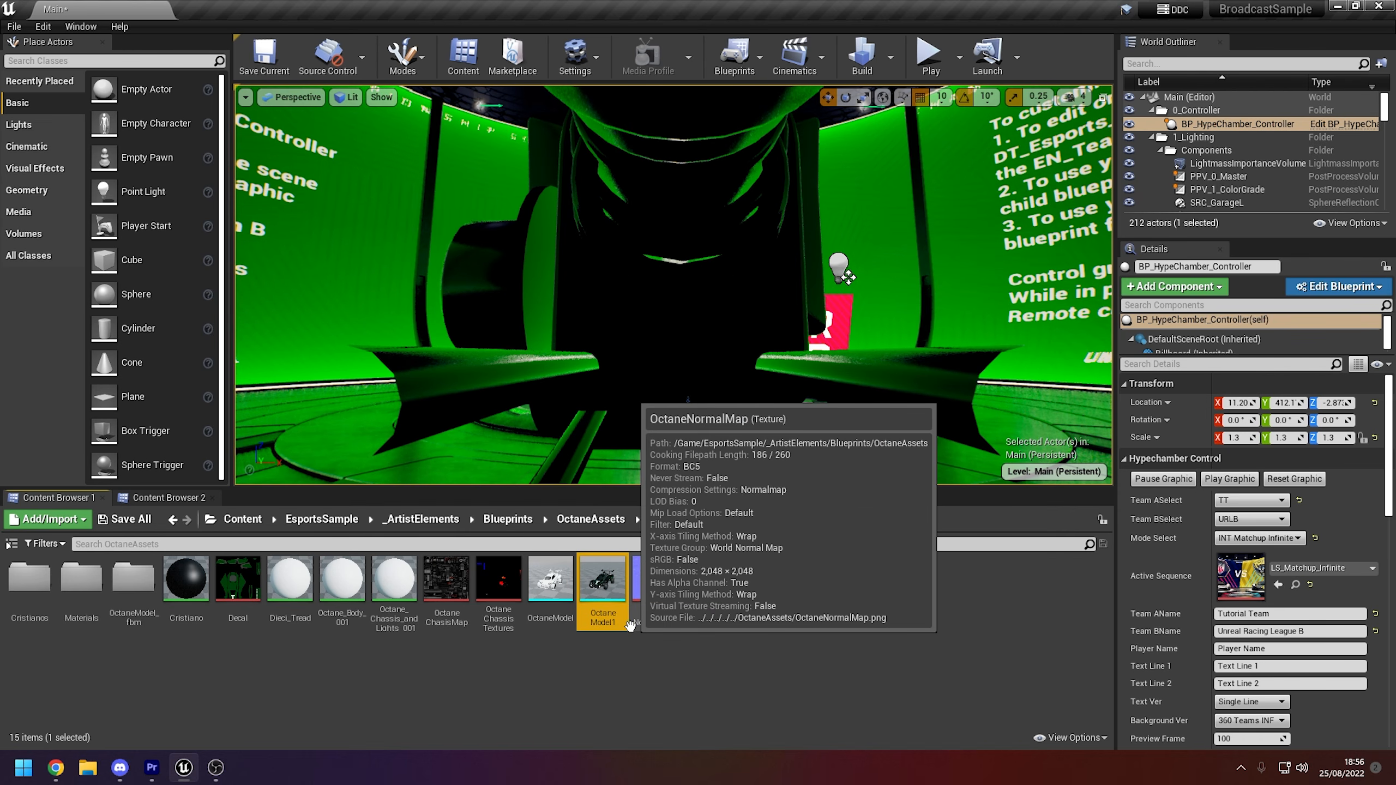
left_click(522, 525)
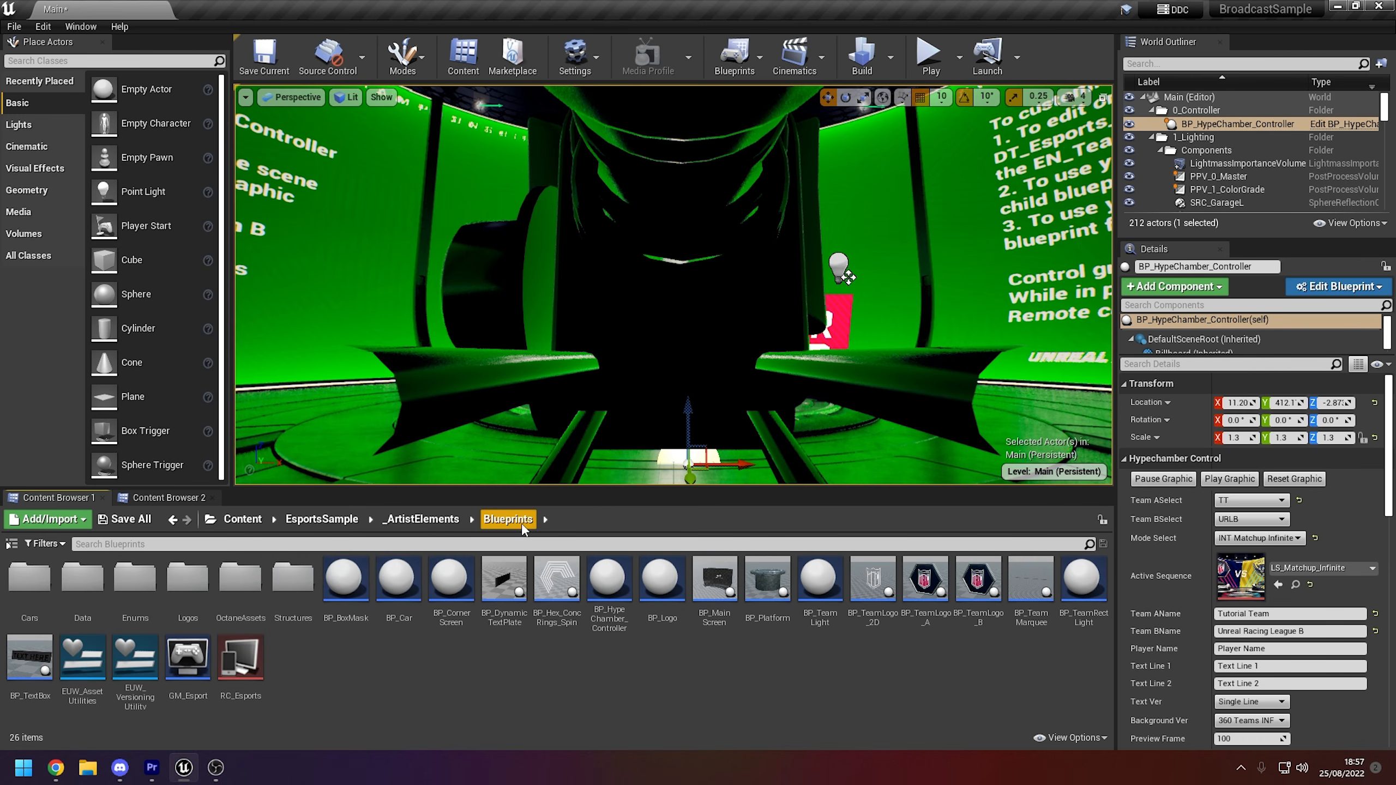
double_click(34, 583)
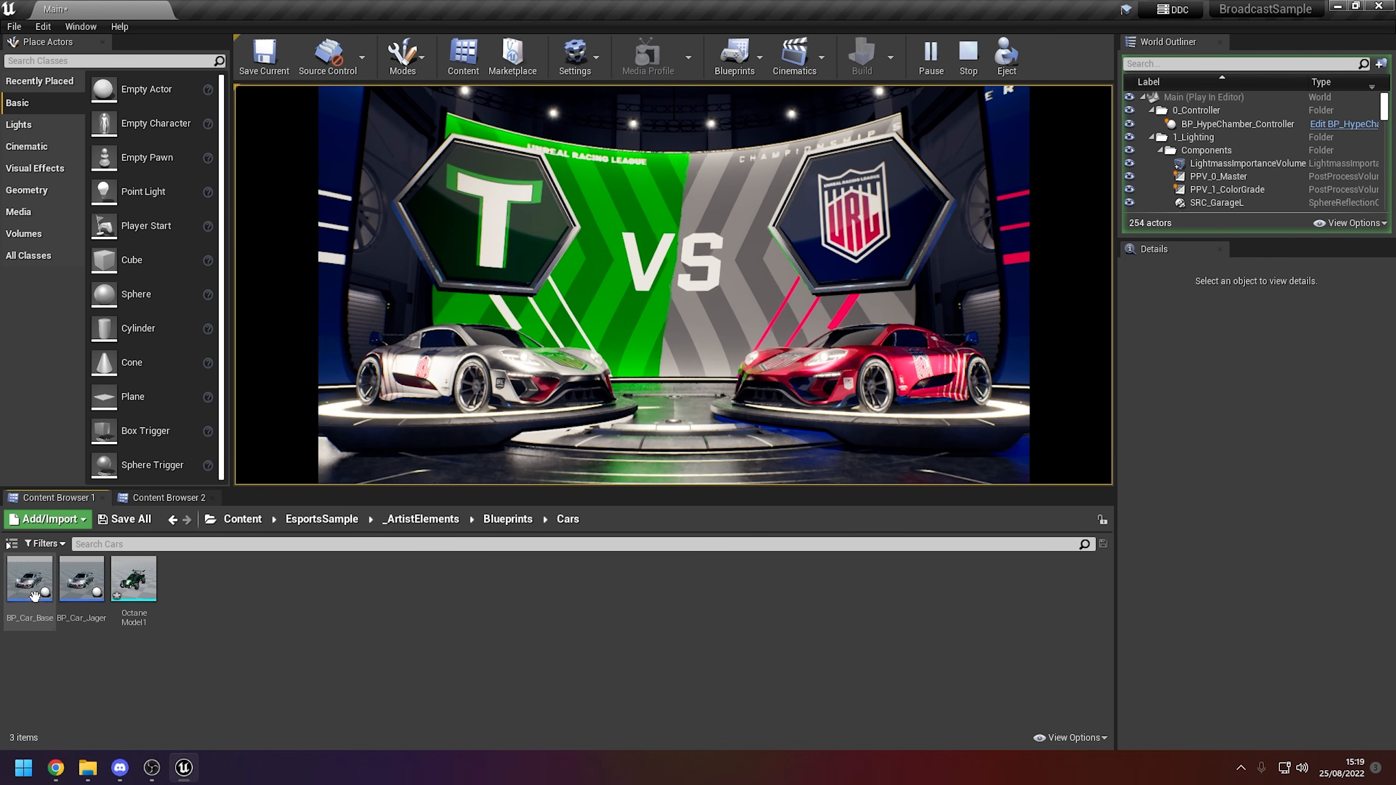
Duplicate the BP_Car_Jager blueprint in the Cars folder and name the copy BP_Car_Octane
left_click(80, 578)
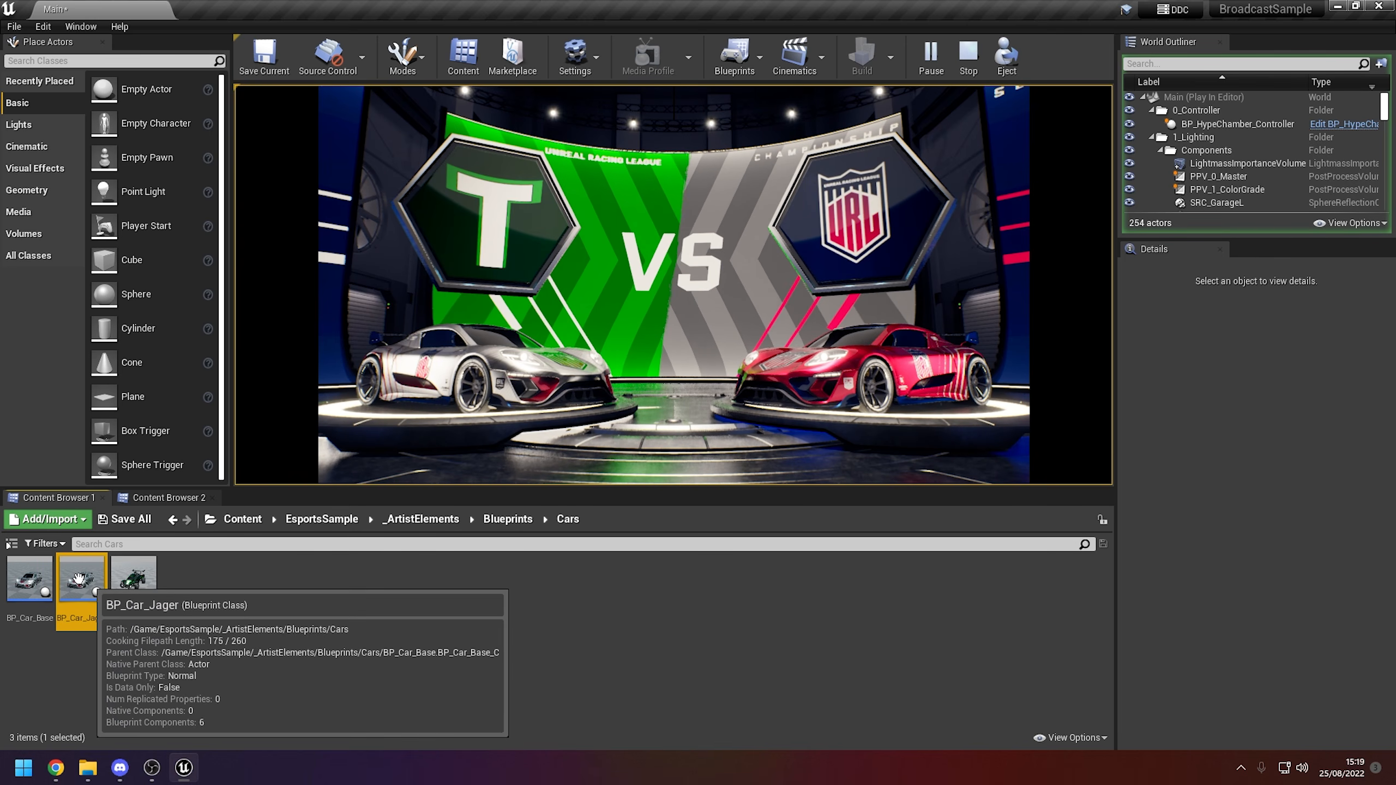
right_click(79, 578)
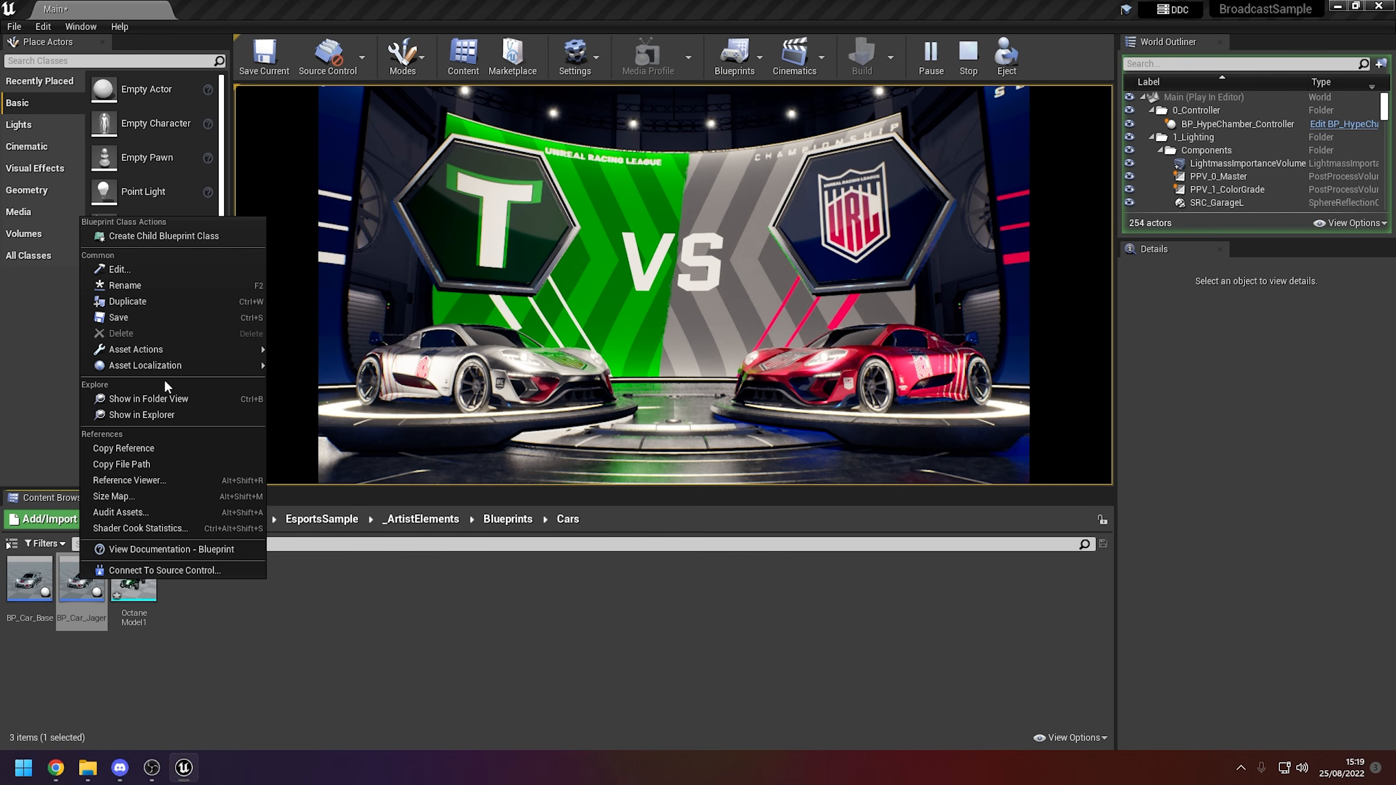
left_click(156, 298)
type("BP_Car_O")
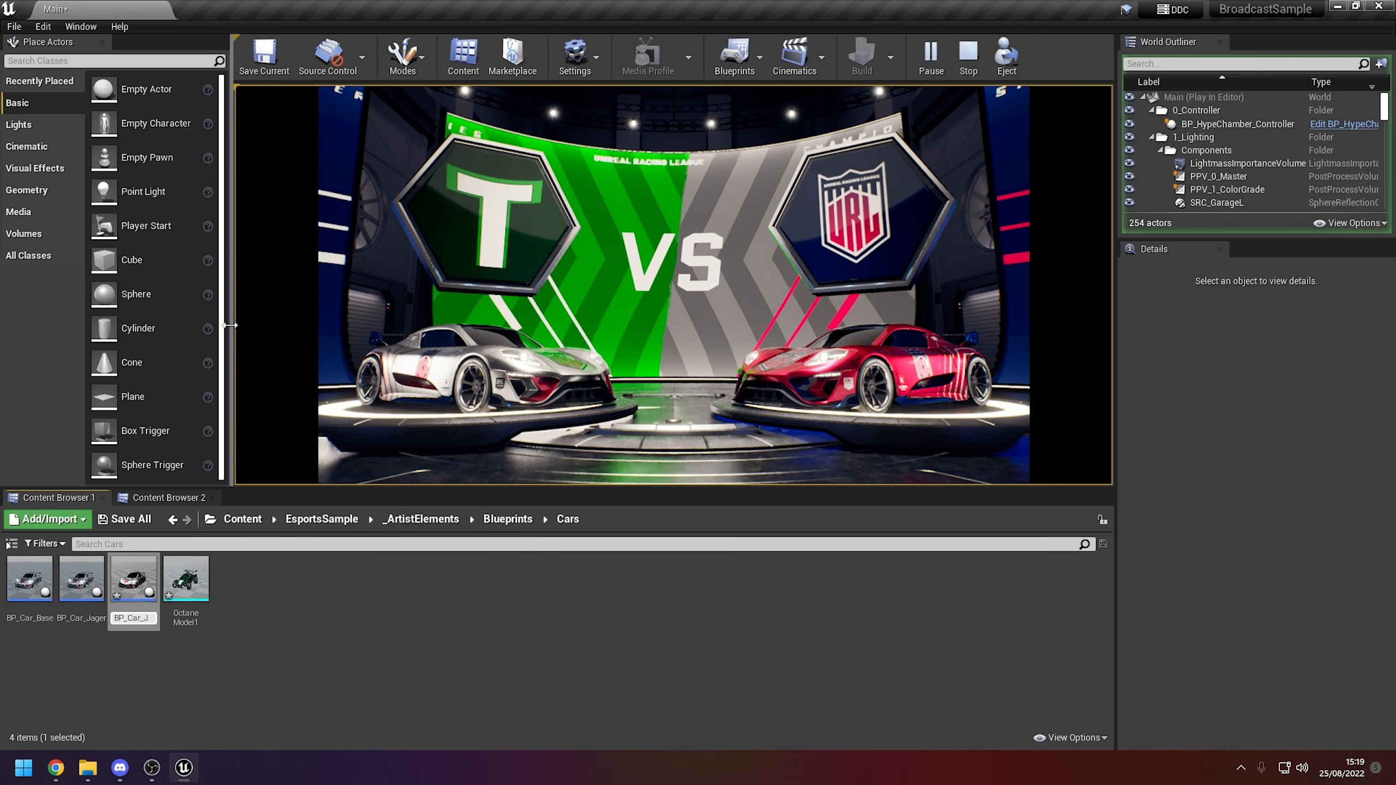
type("ctane")
key("Return")
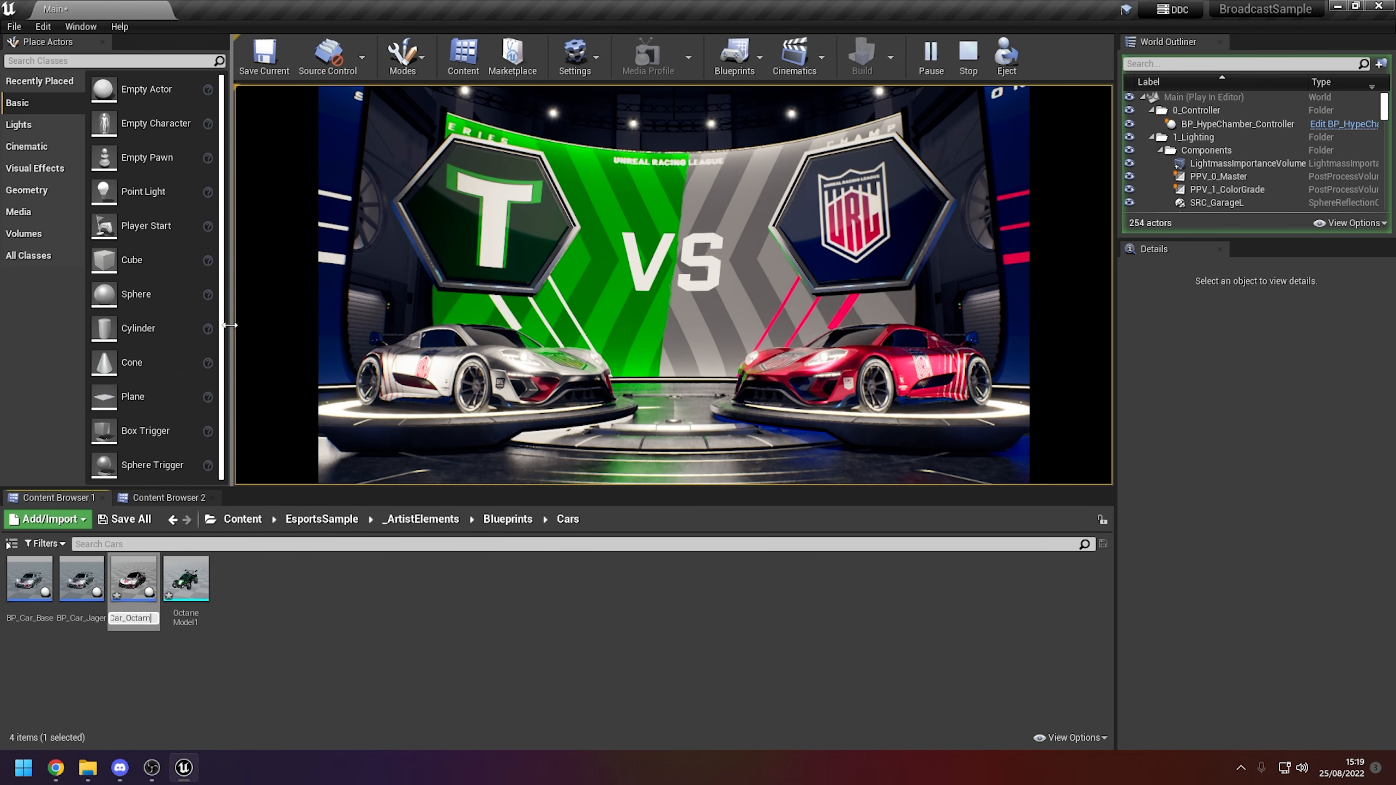
Stop the running simulation, set the static mesh of SM_Car in BP_Car_Octane to OctaneModel1, and save and close the blueprint
double_click(134, 590)
left_click(519, 148)
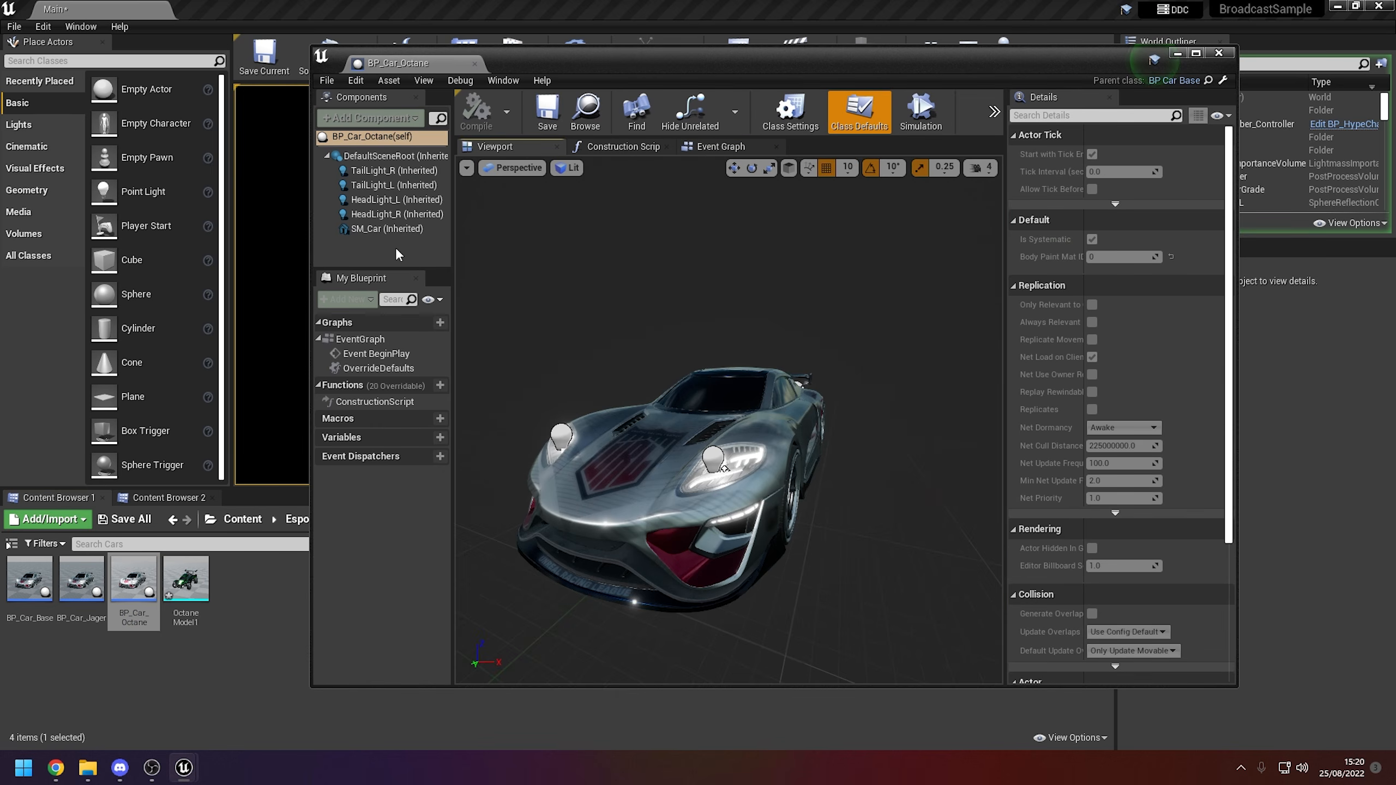
left_click(374, 230)
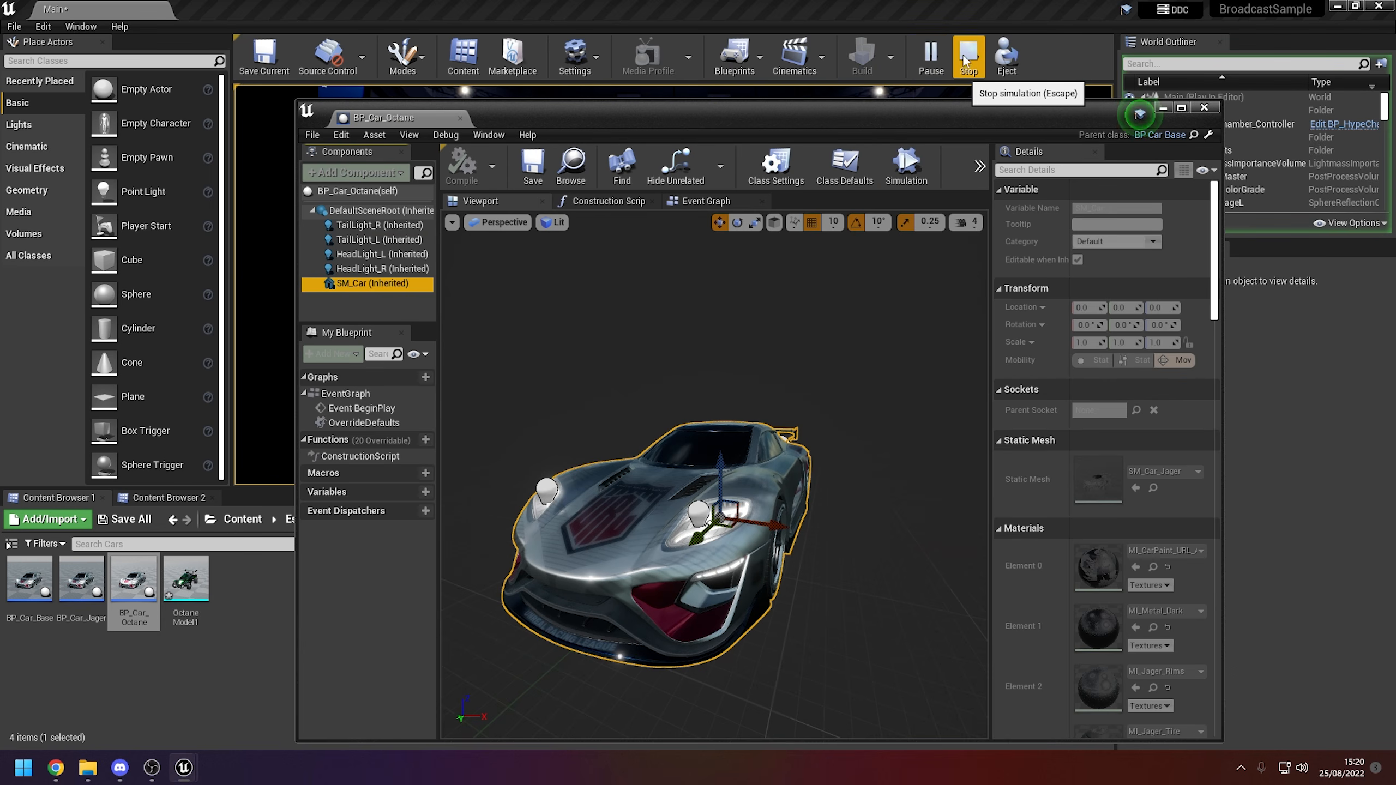
left_click(968, 58)
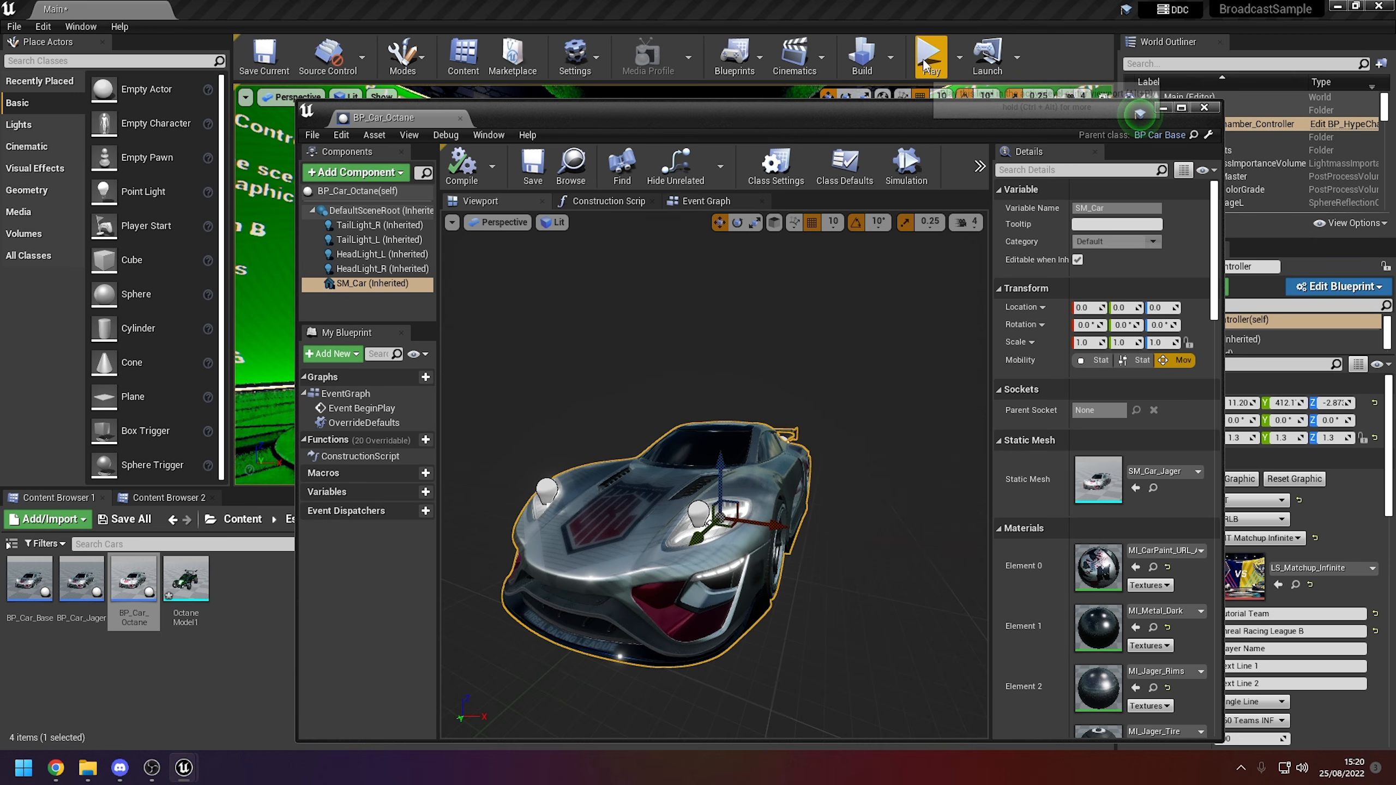
left_click_drag(936, 106, 884, 54)
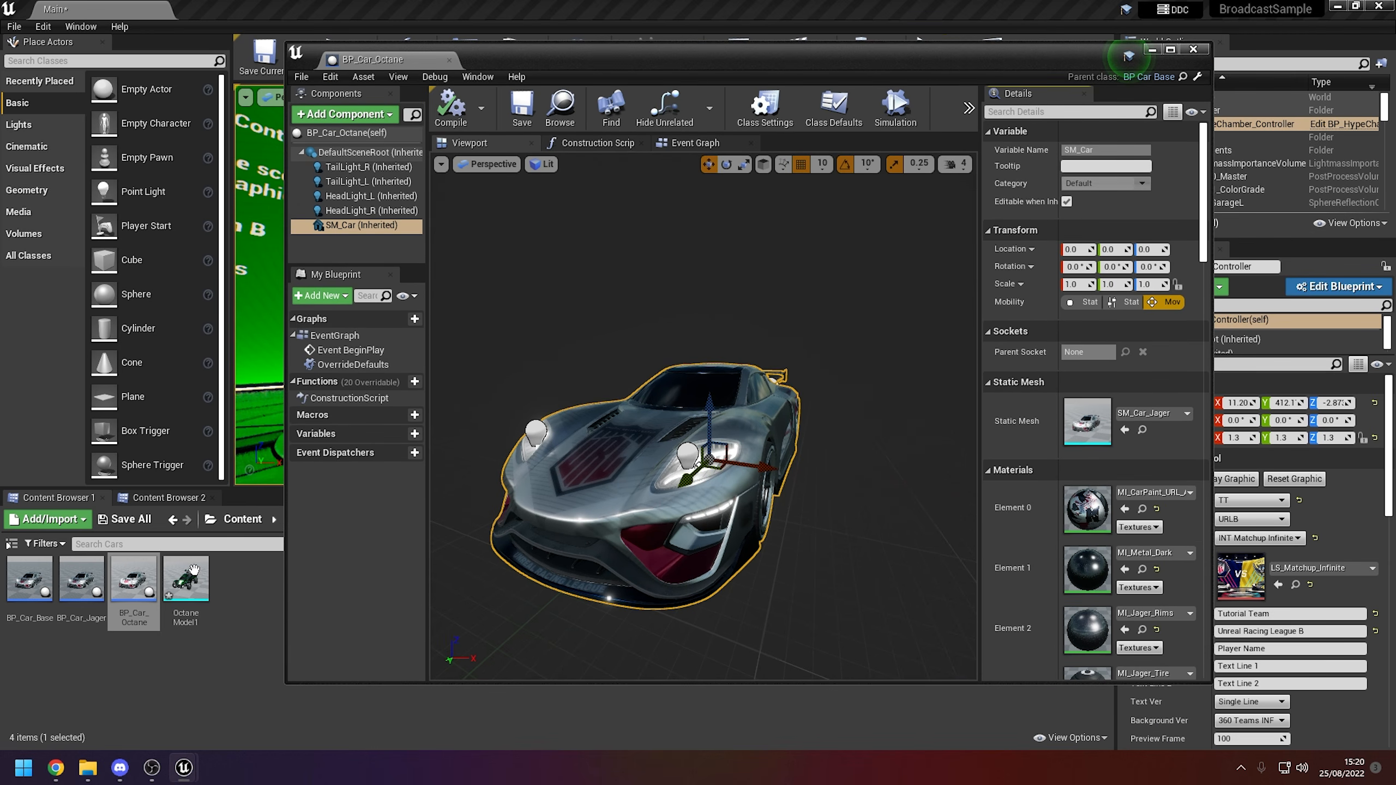
left_click_drag(193, 569, 1094, 434)
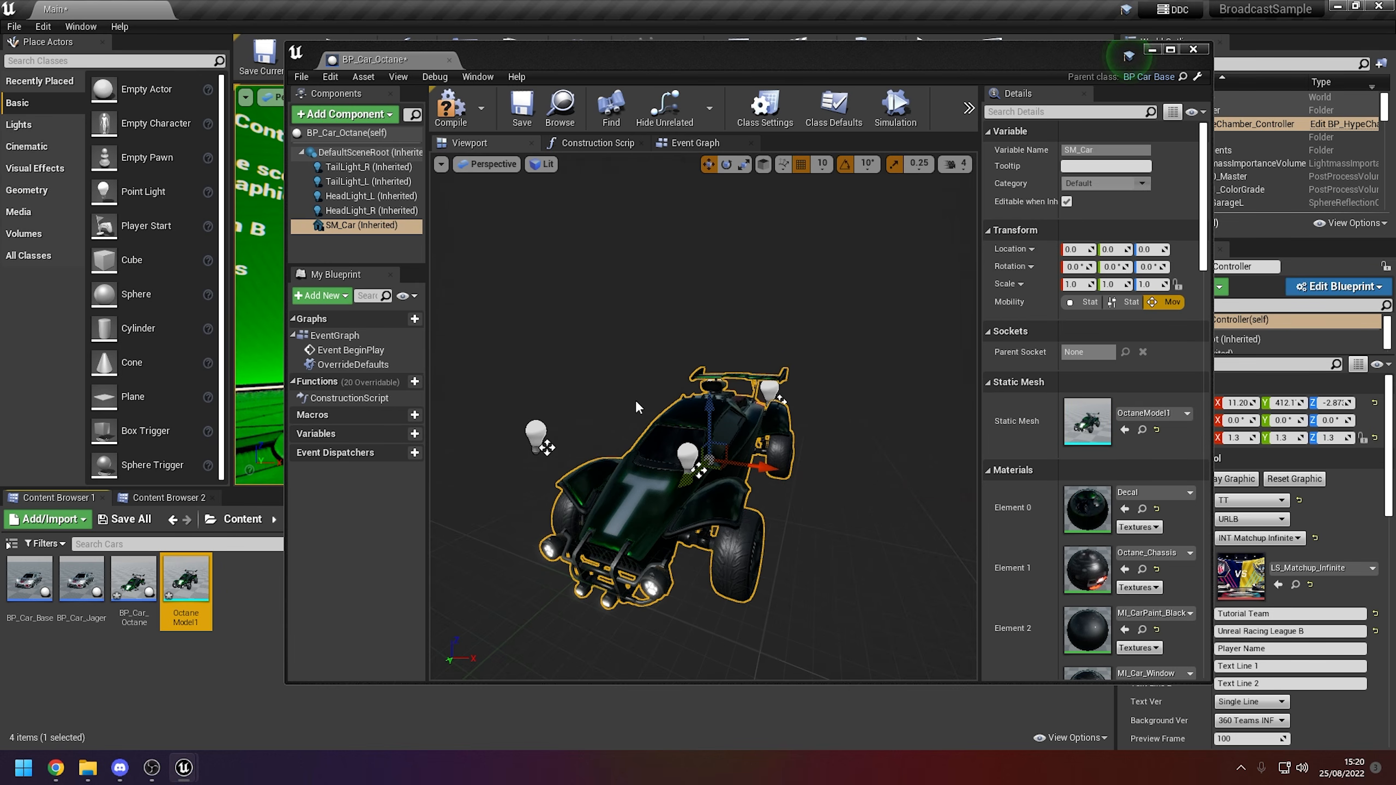
left_click(521, 105)
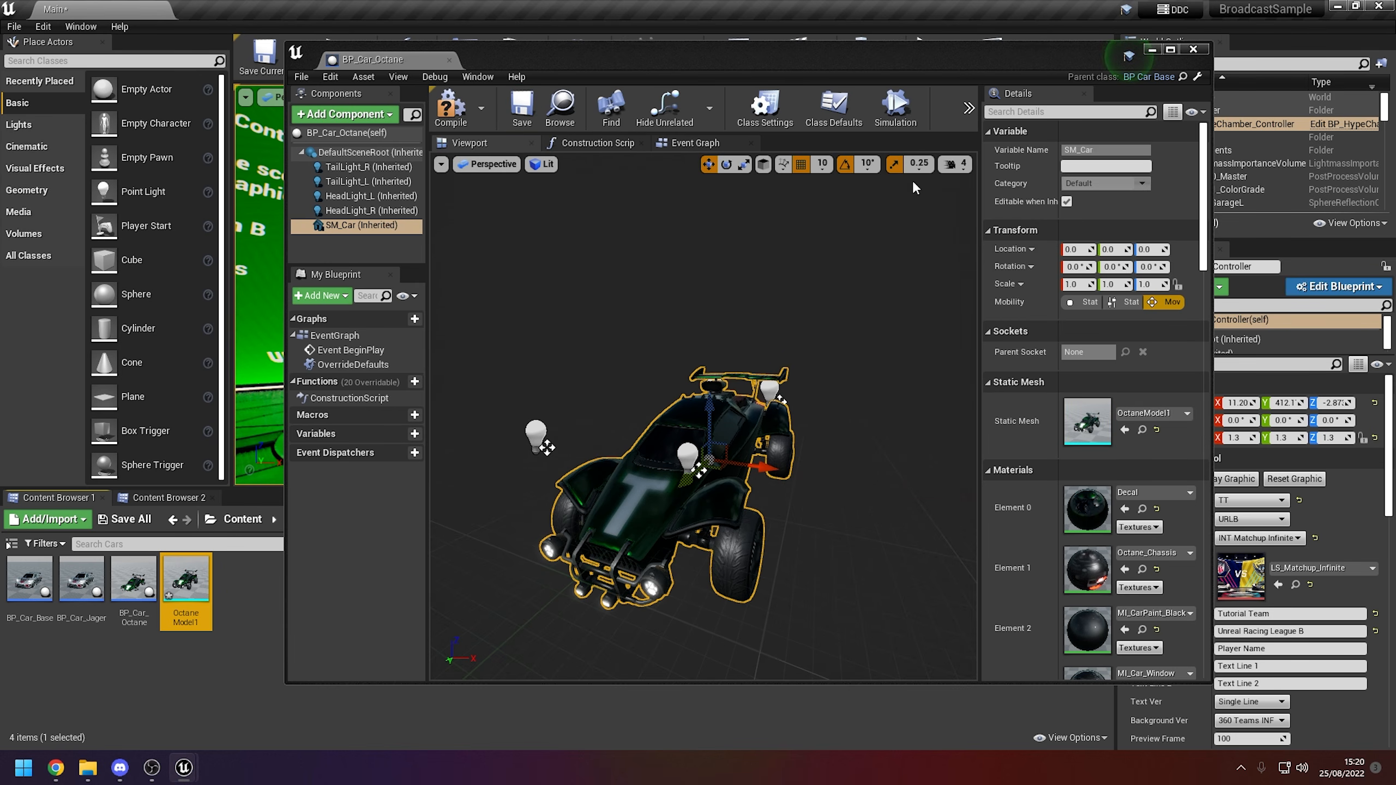
left_click(1193, 50)
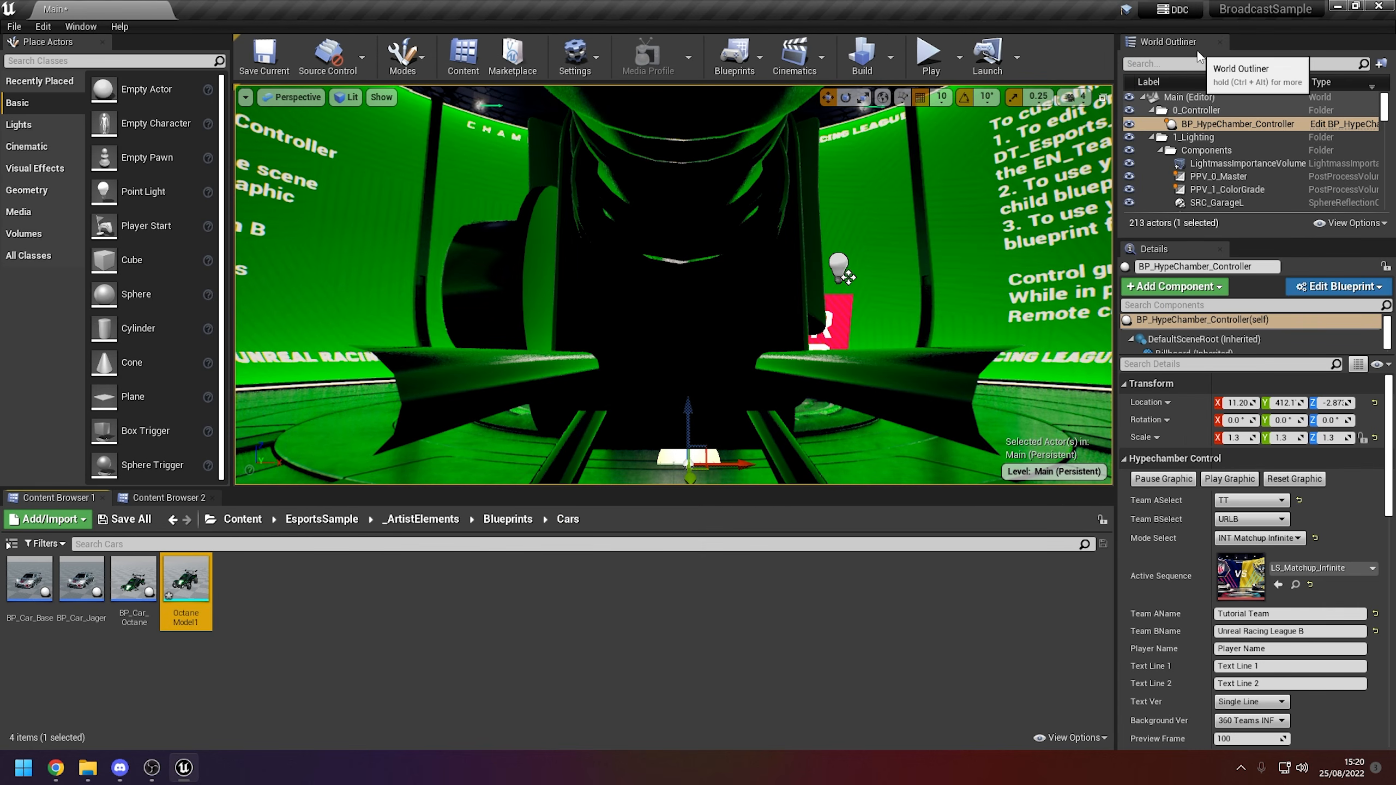
Open the DT_Esport_Themes data table from the Data folder and set the Car Actor of the TT row to BP_Car_Octane
left_click(495, 525)
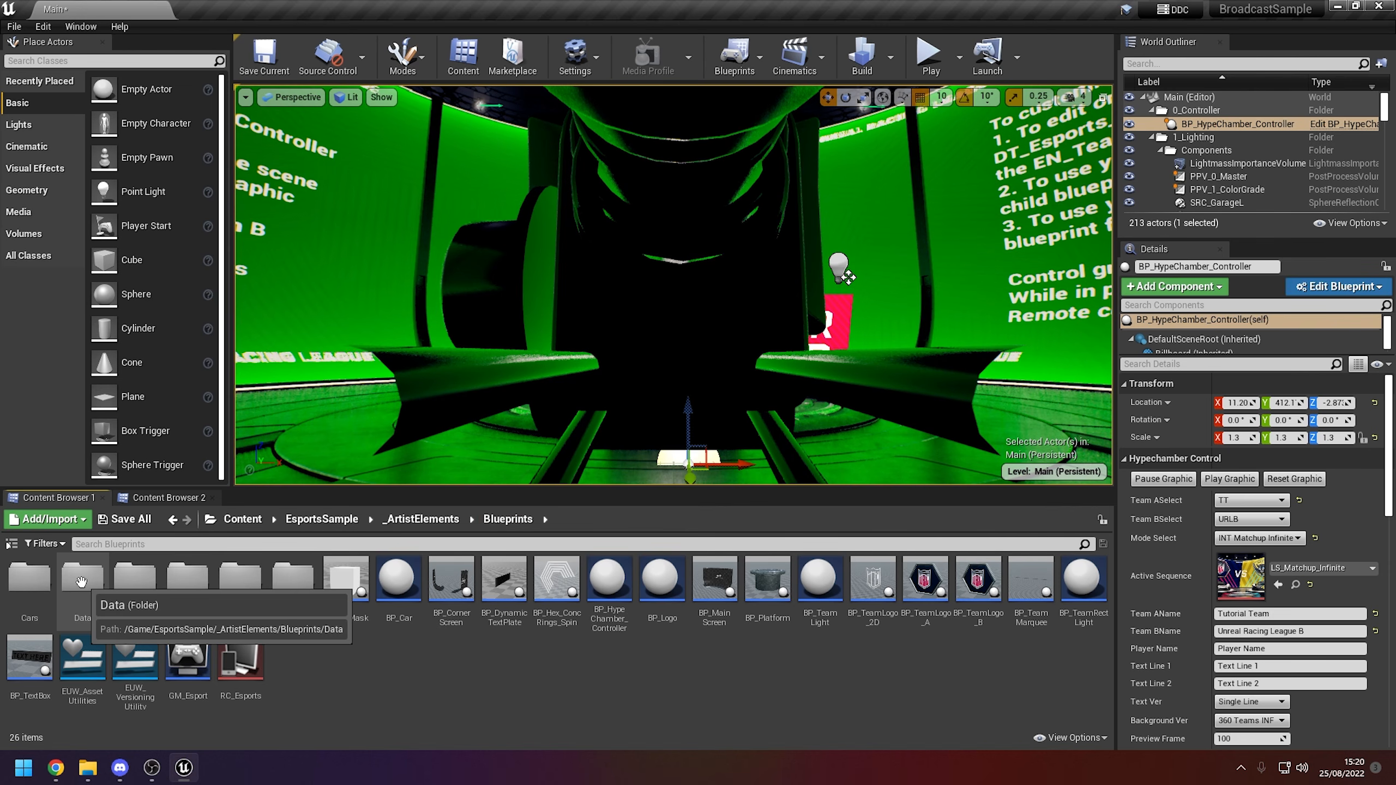
double_click(82, 583)
double_click(42, 583)
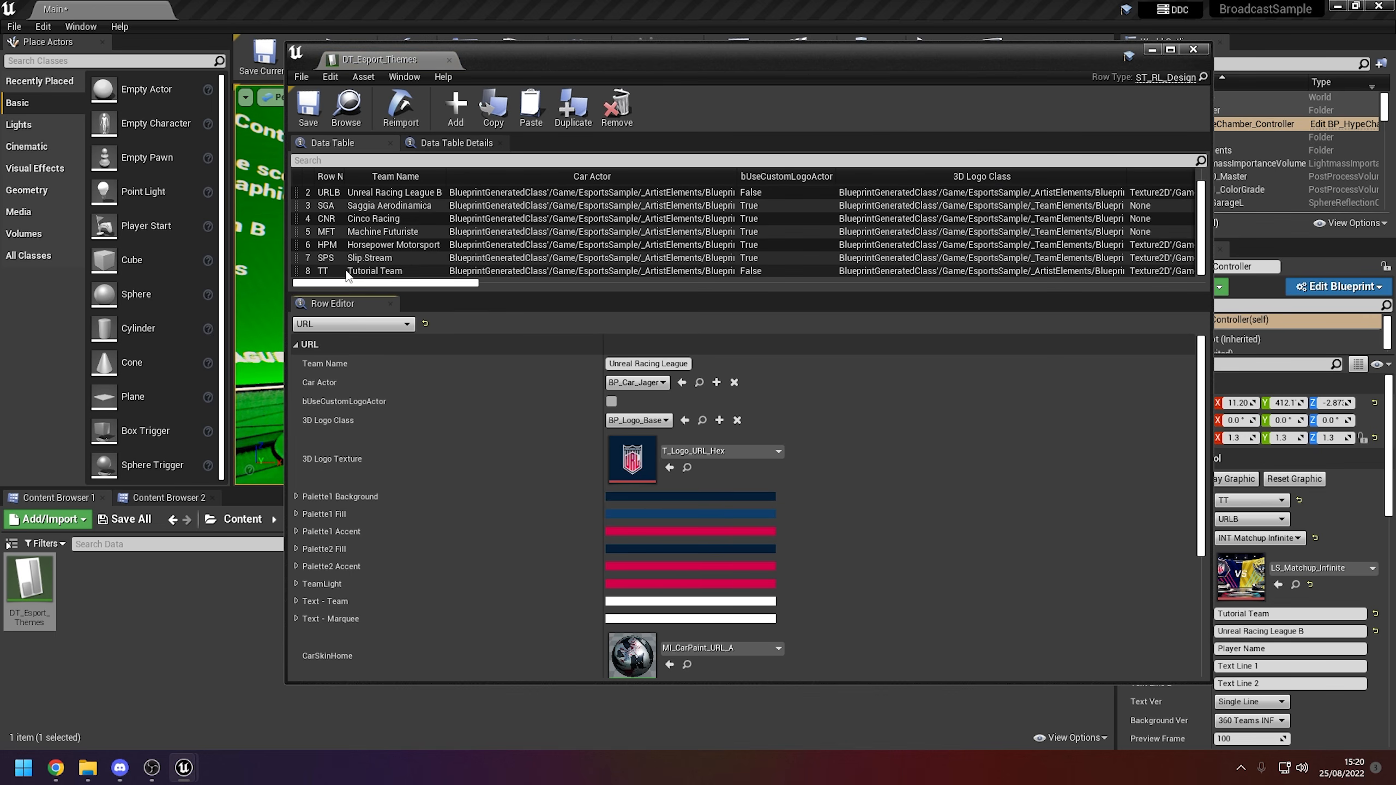
left_click(347, 271)
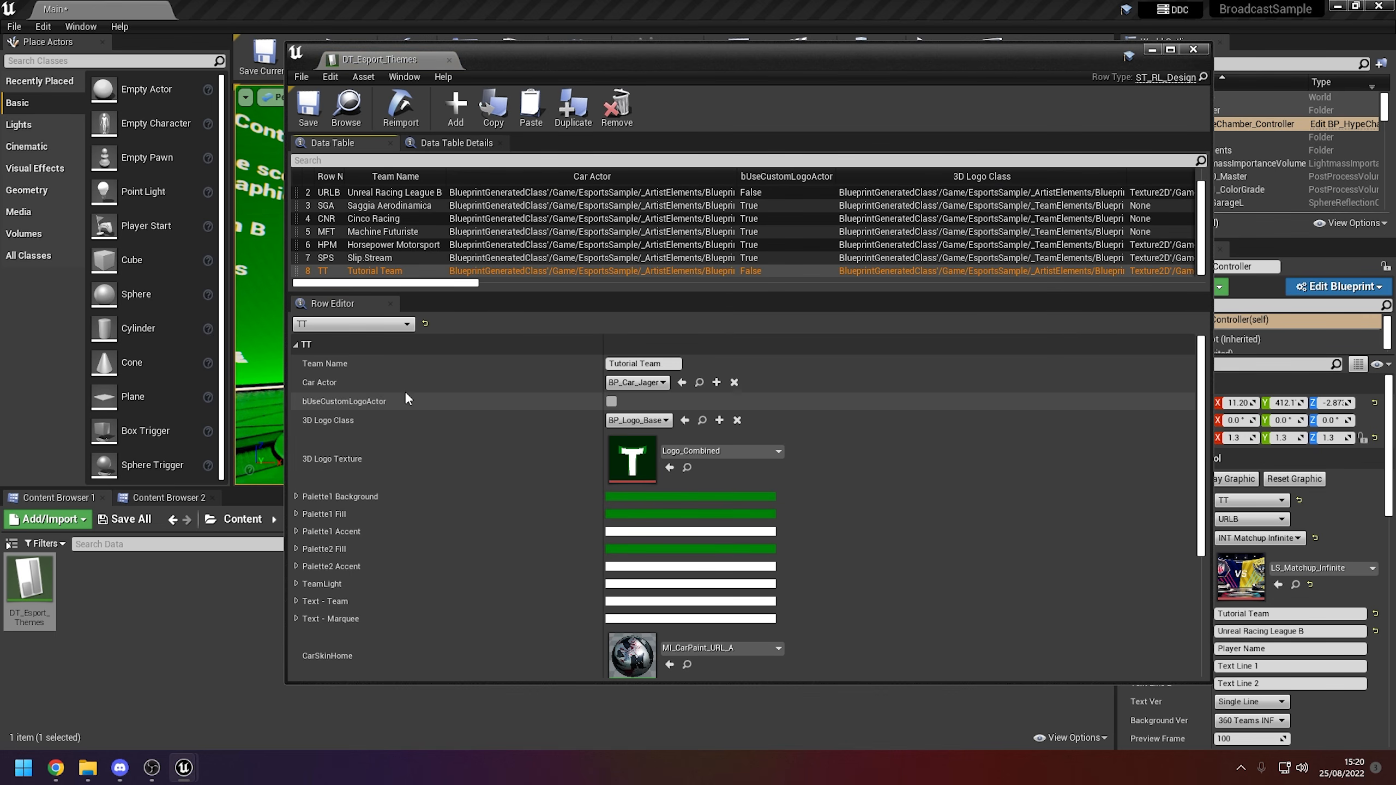
left_click(641, 383)
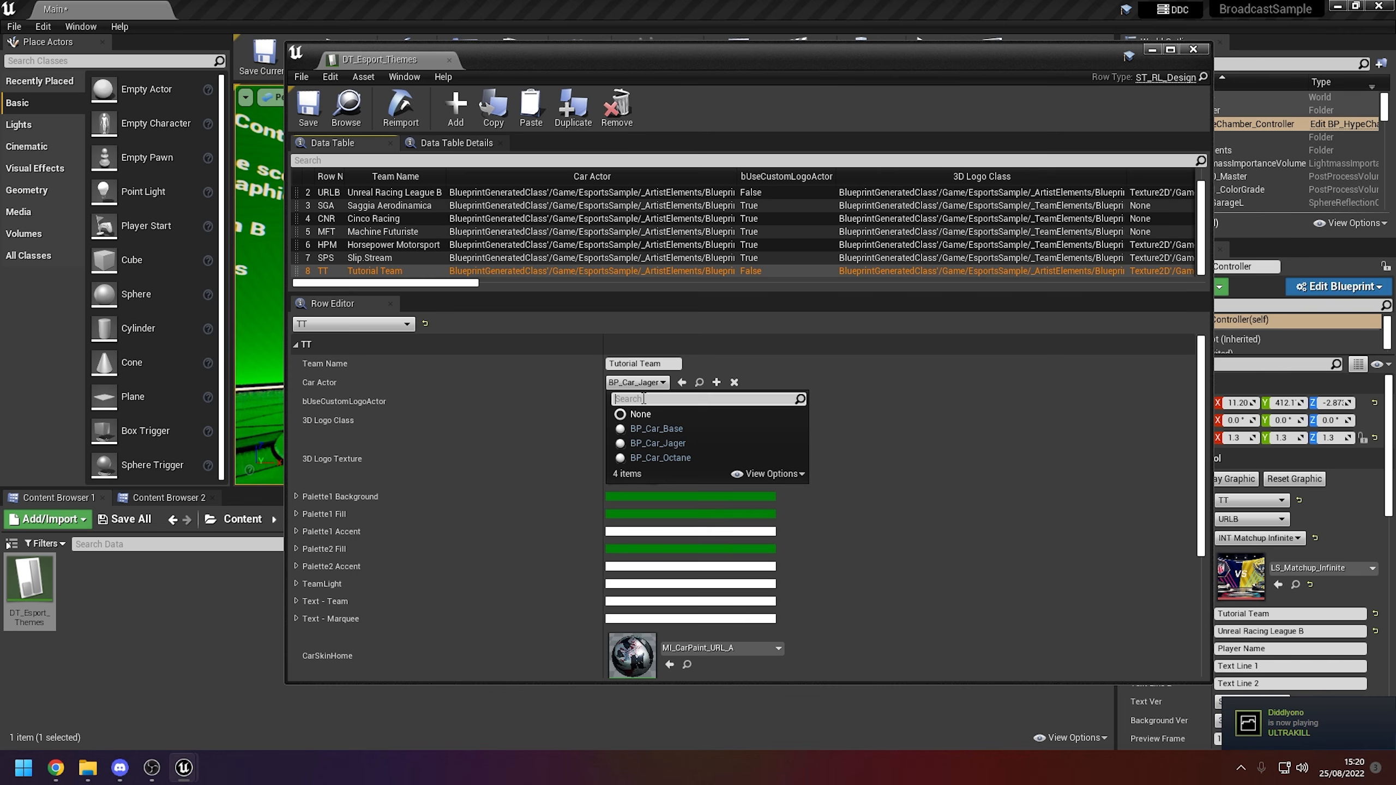
left_click(625, 456)
Locate the Decal material in the OctaneAssets Materials folder under Blueprints and select it for the TT row's car skins
scroll(557, 437, "down", 6)
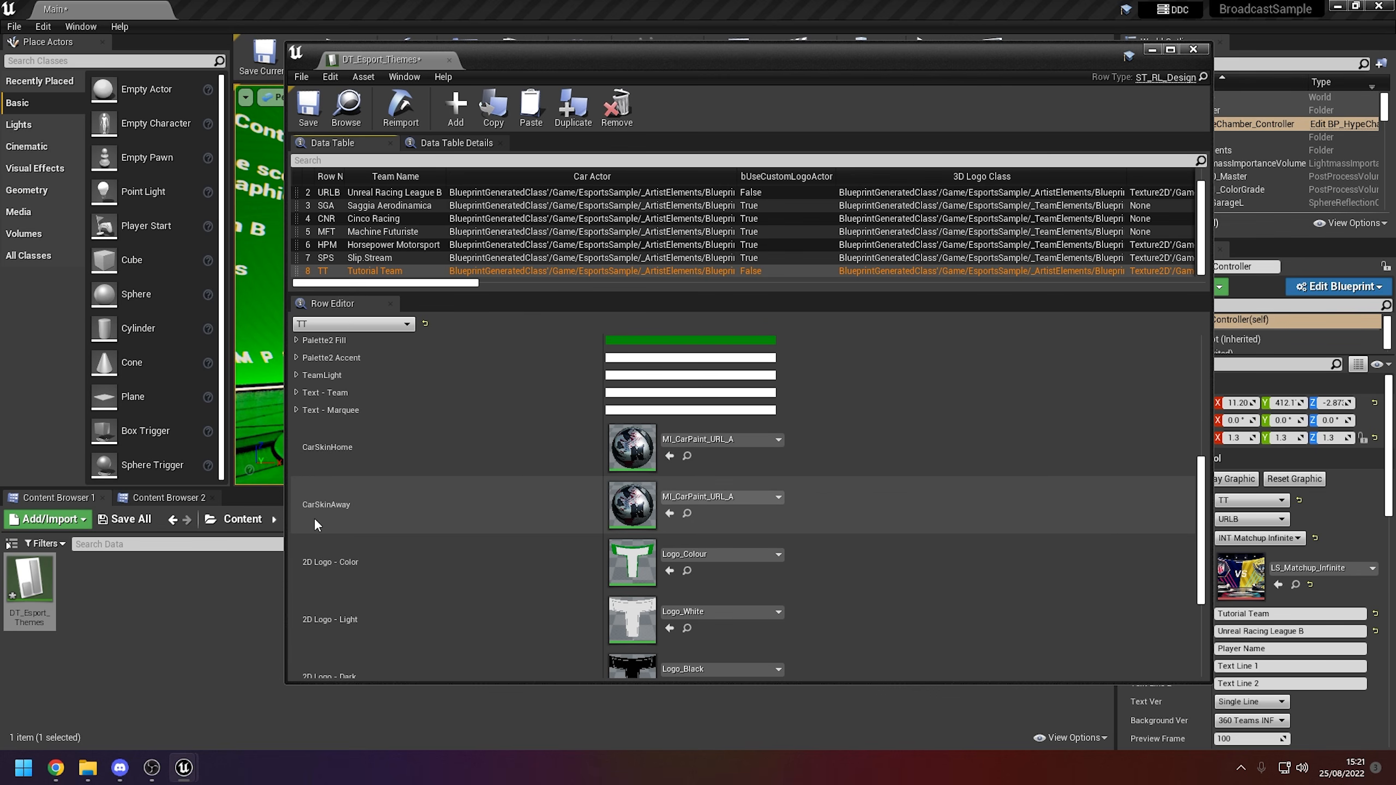
left_click(224, 601)
left_click(507, 520)
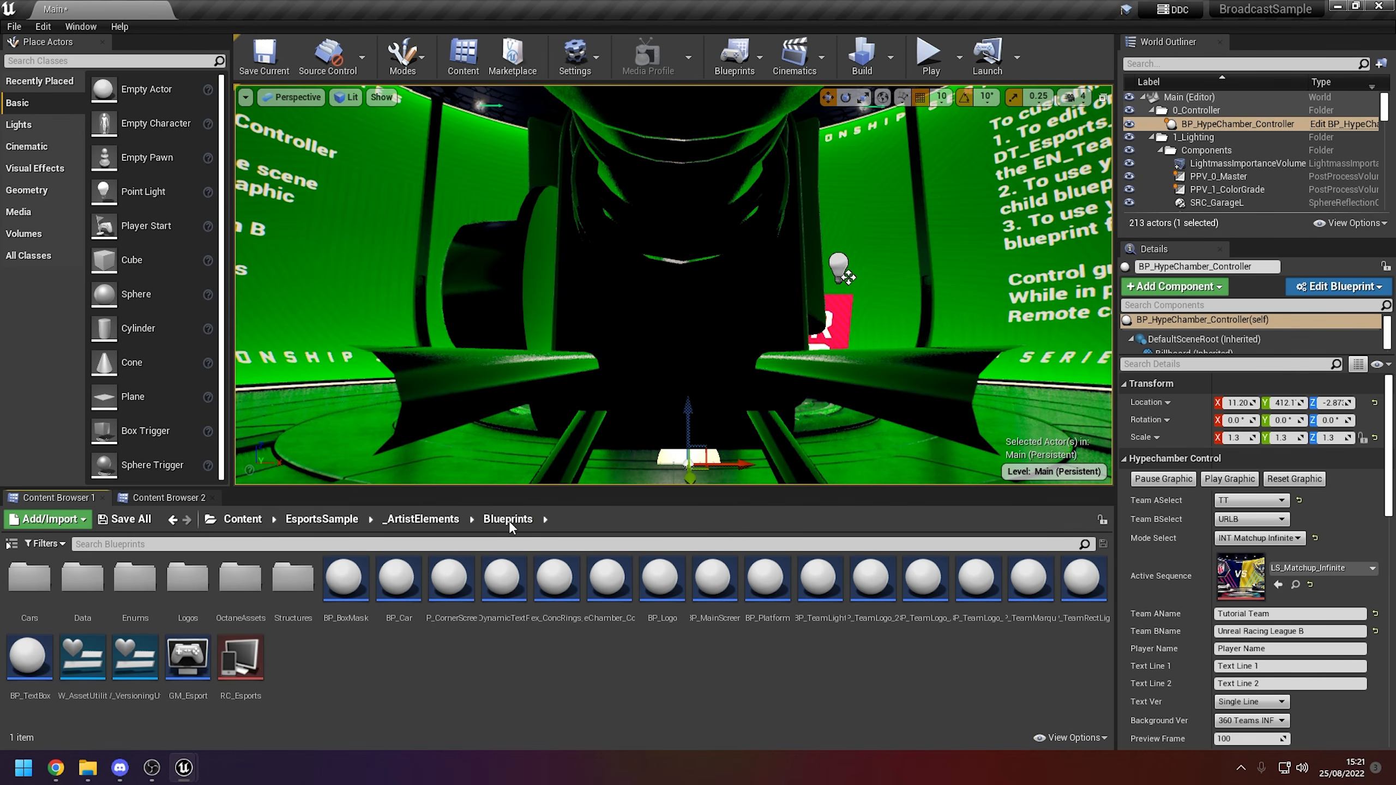
left_click(230, 576)
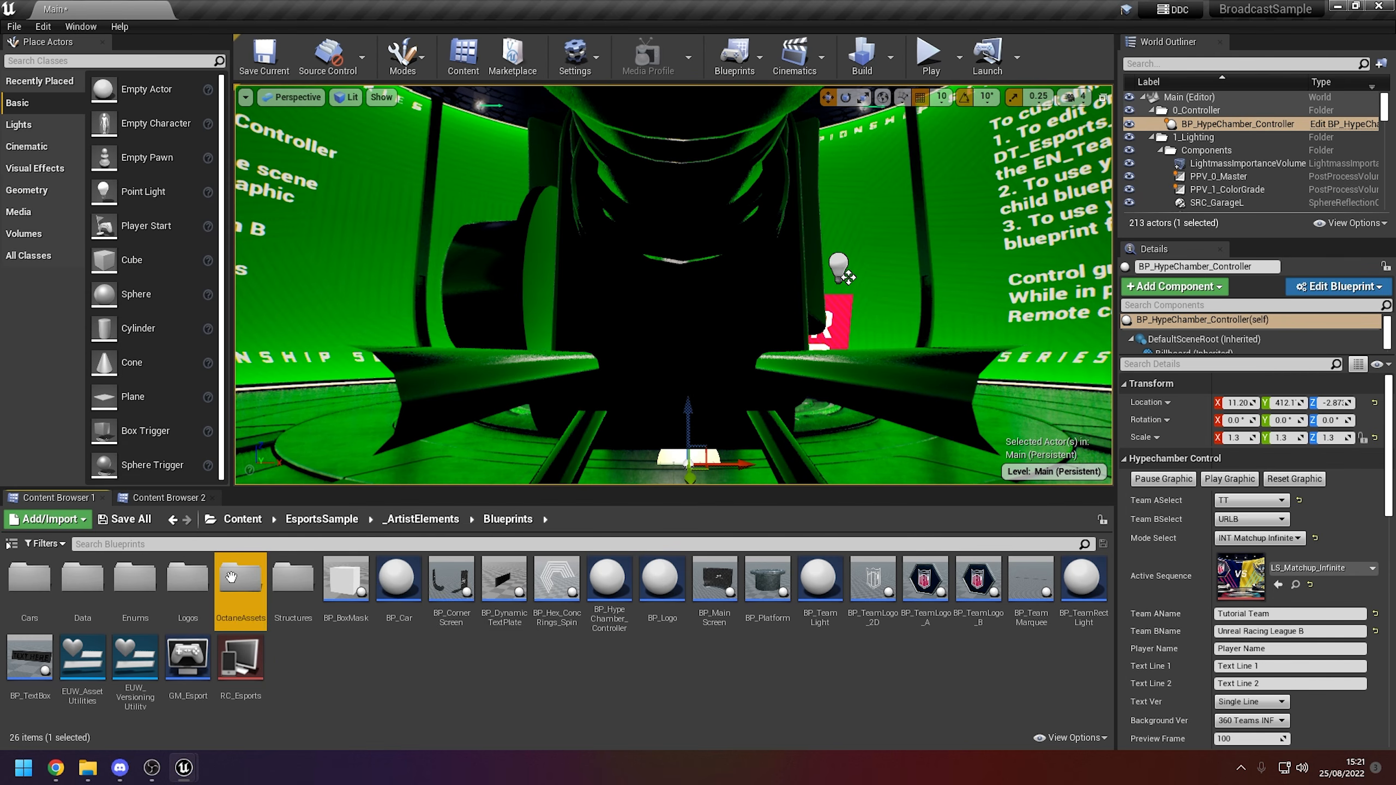
double_click(231, 576)
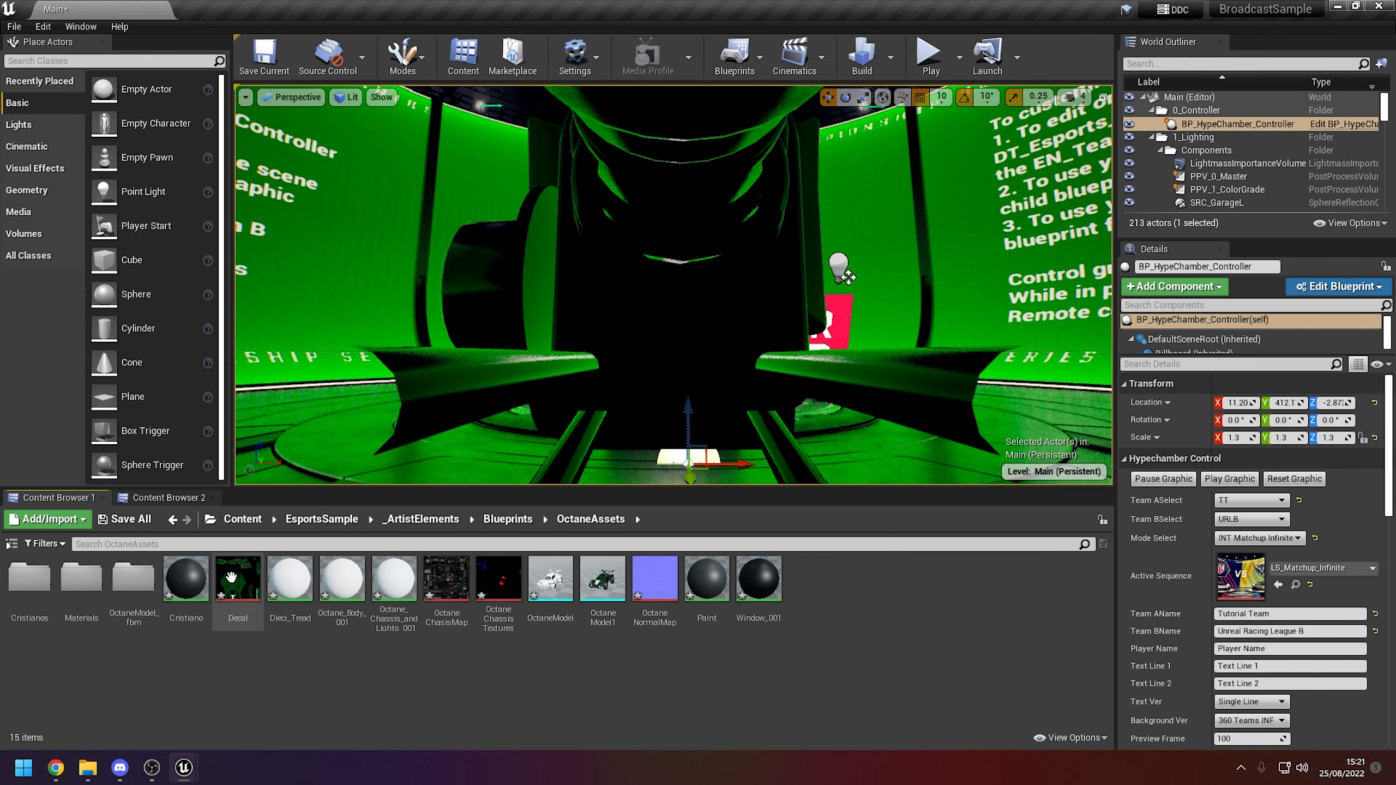
double_click(81, 579)
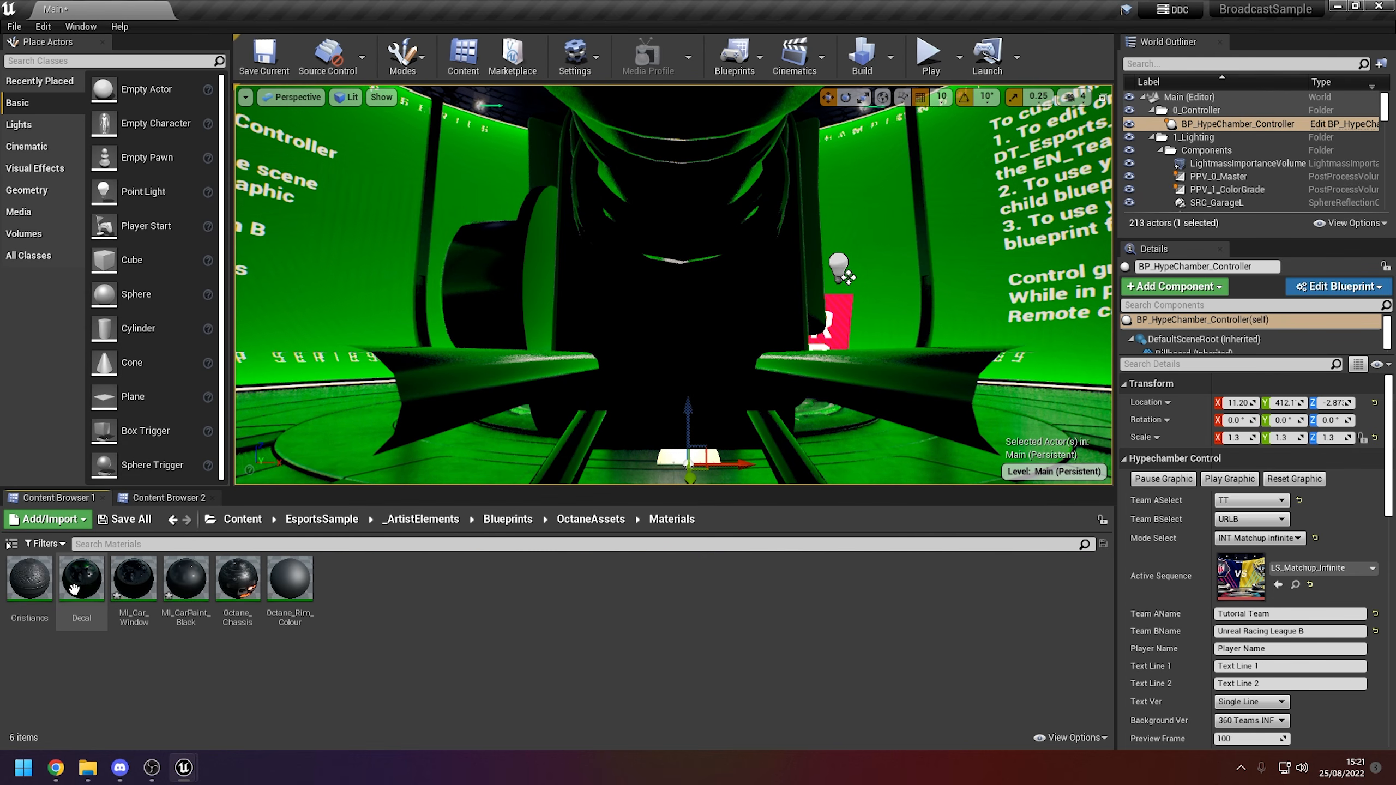
left_click(80, 585)
Assign the Decal material to CarSkinHome and CarSkinAway in the TT row of DT_Esport_Themes and save the data table
mouse_move(187, 768)
left_click(195, 669)
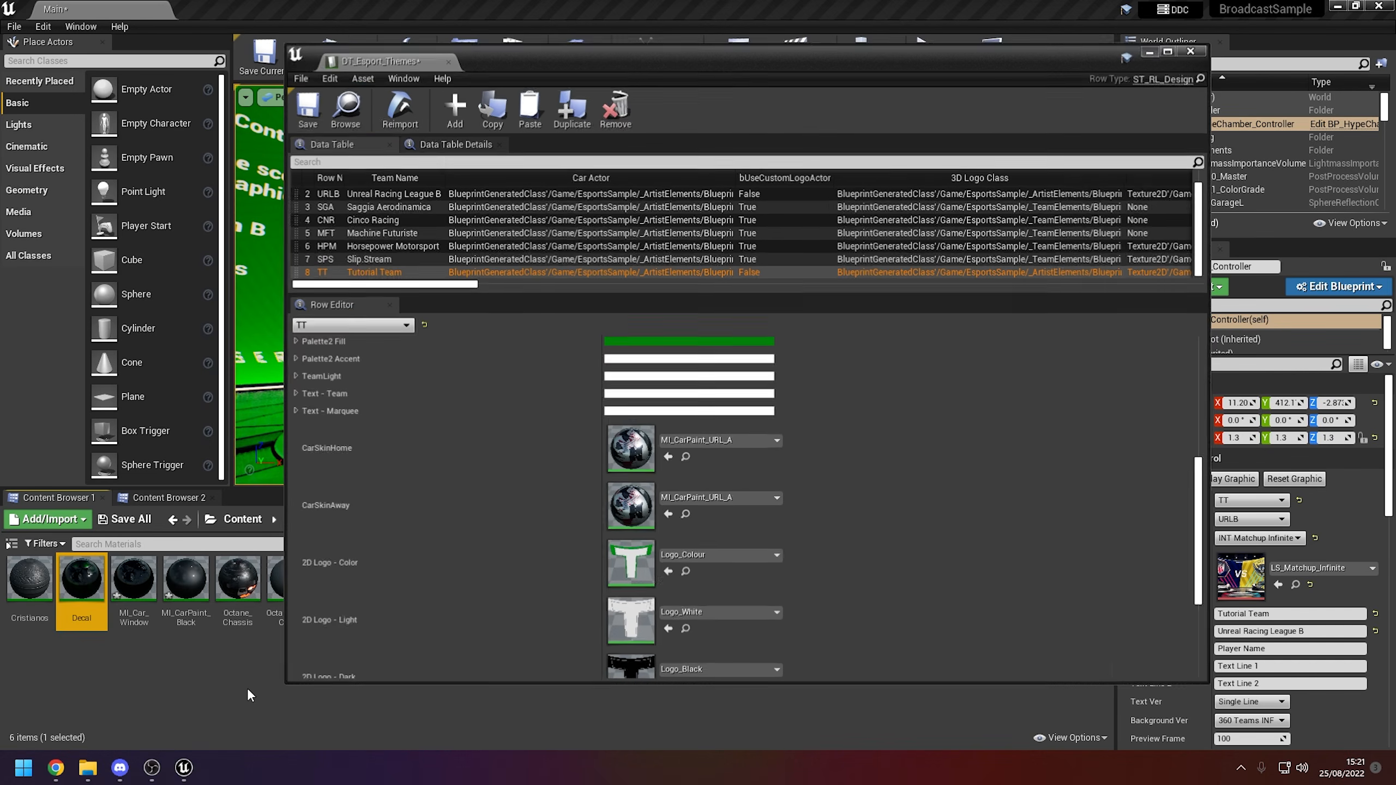
left_click_drag(87, 590, 650, 446)
left_click_drag(281, 554, 632, 503)
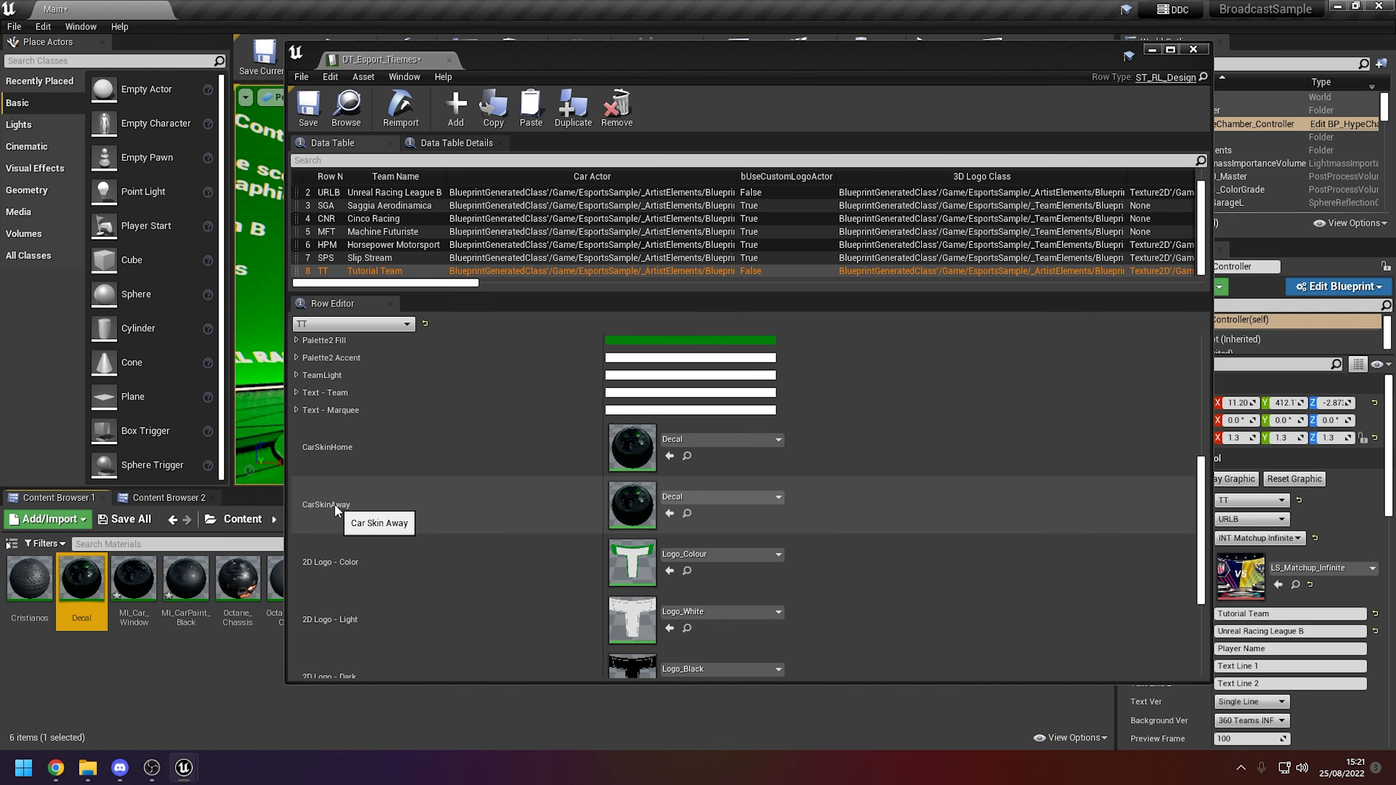
left_click(318, 126)
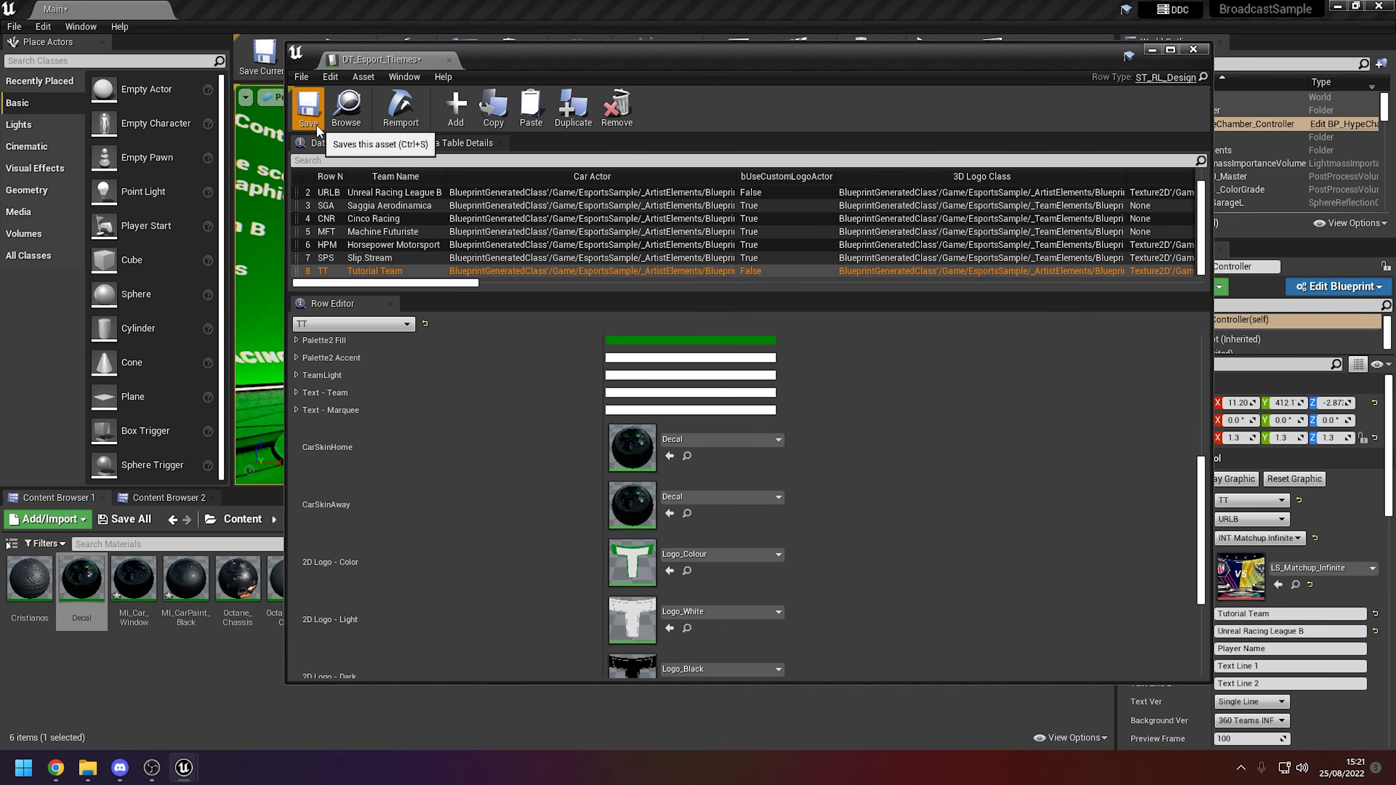
left_click(1152, 50)
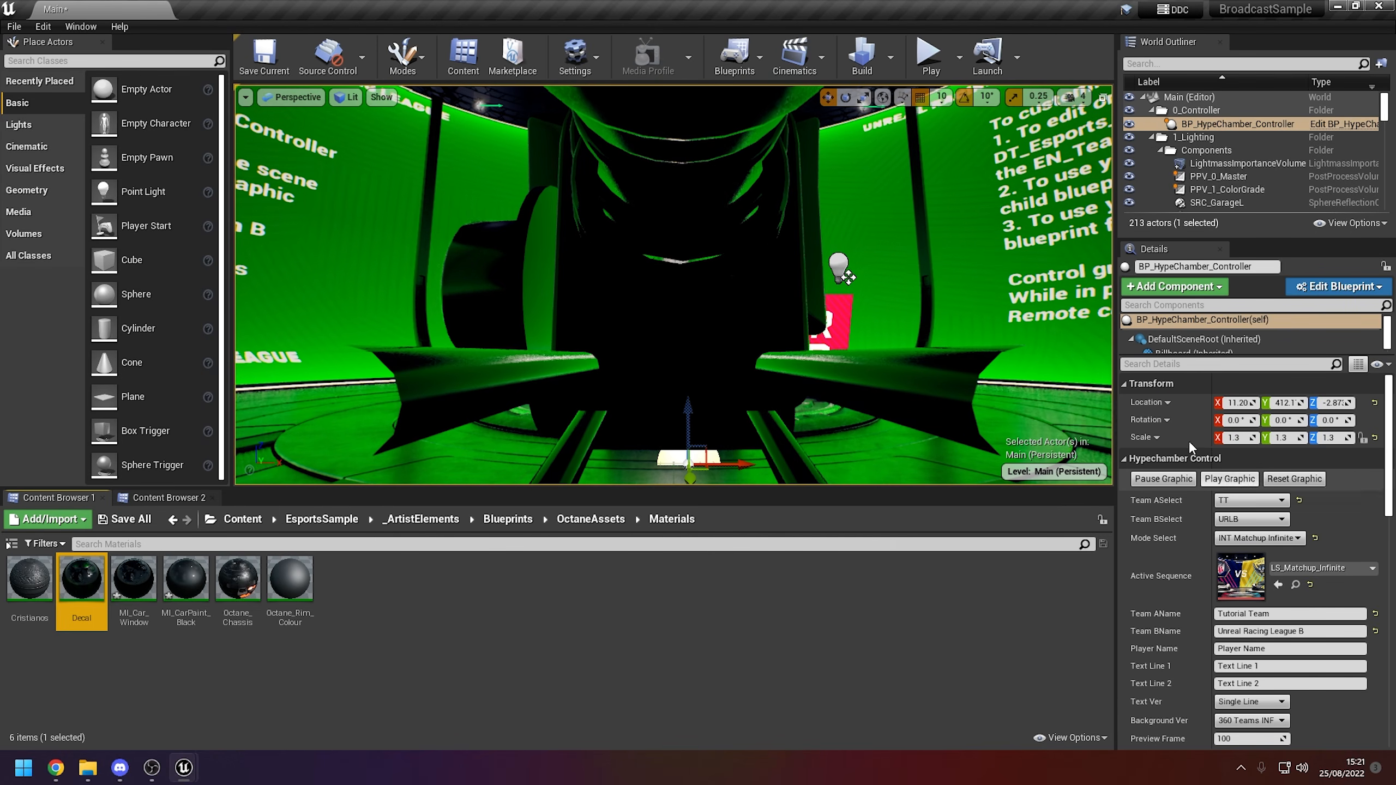
Play the level to check the team's car, and open BP_Car_Octane from the Cars folder with SM_Car selected in its viewport
left_click(924, 63)
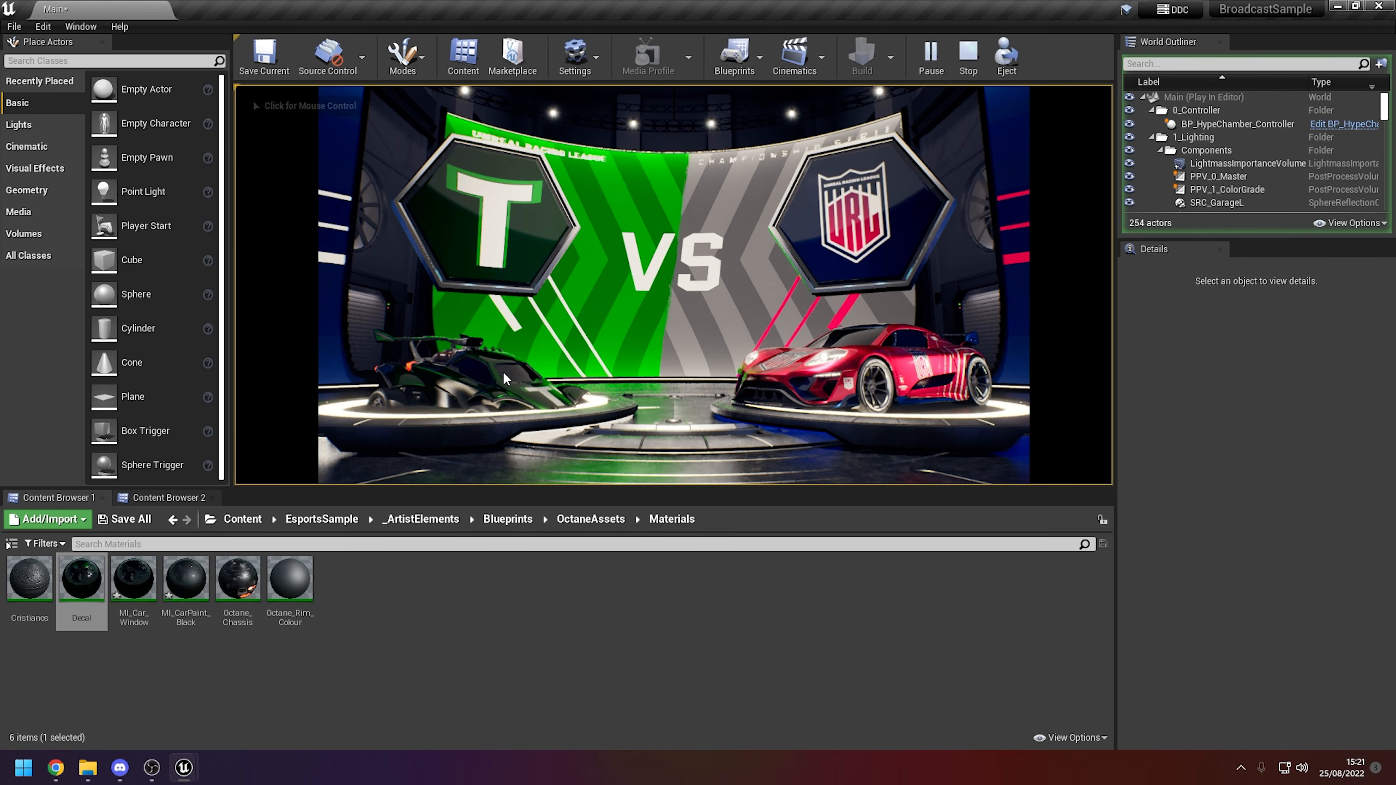
left_click(508, 519)
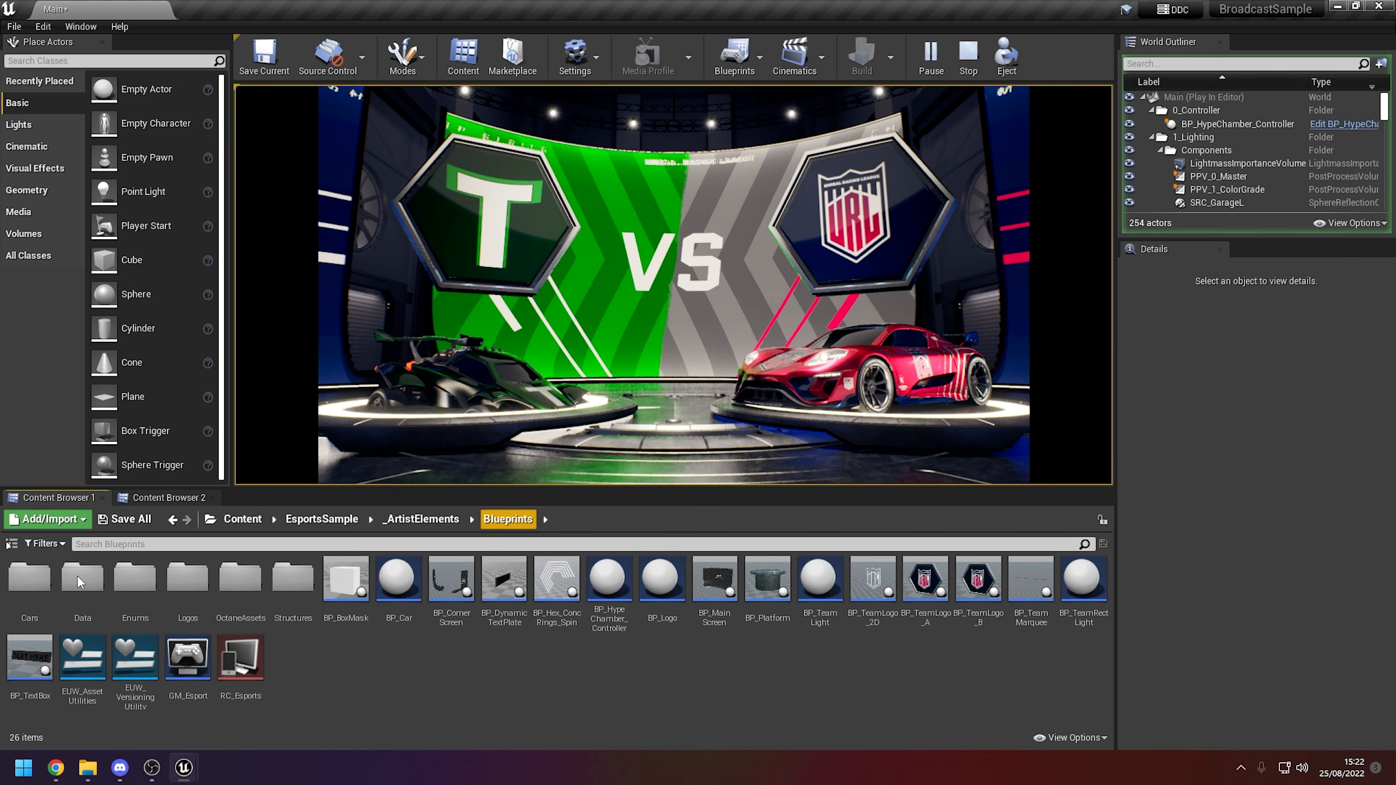
double_click(29, 577)
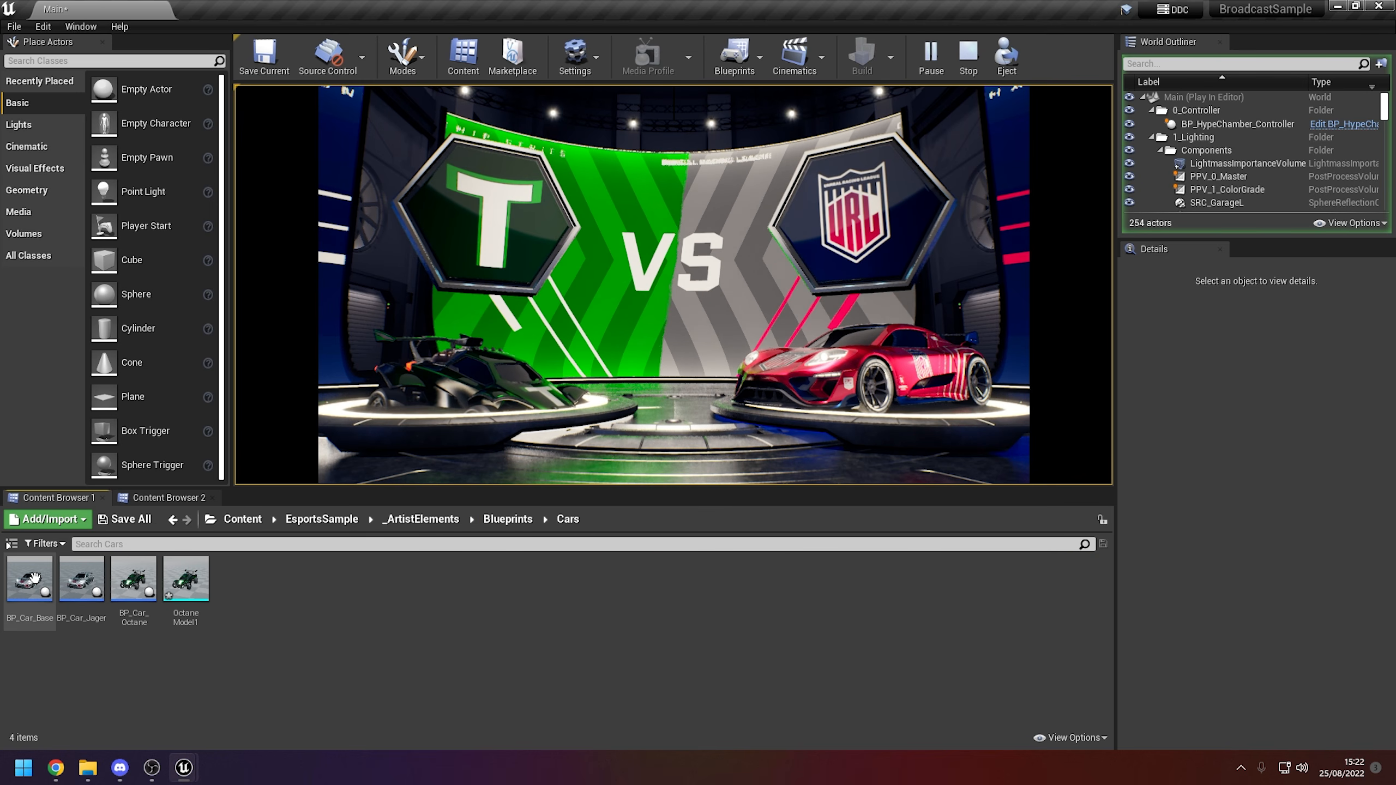
double_click(137, 577)
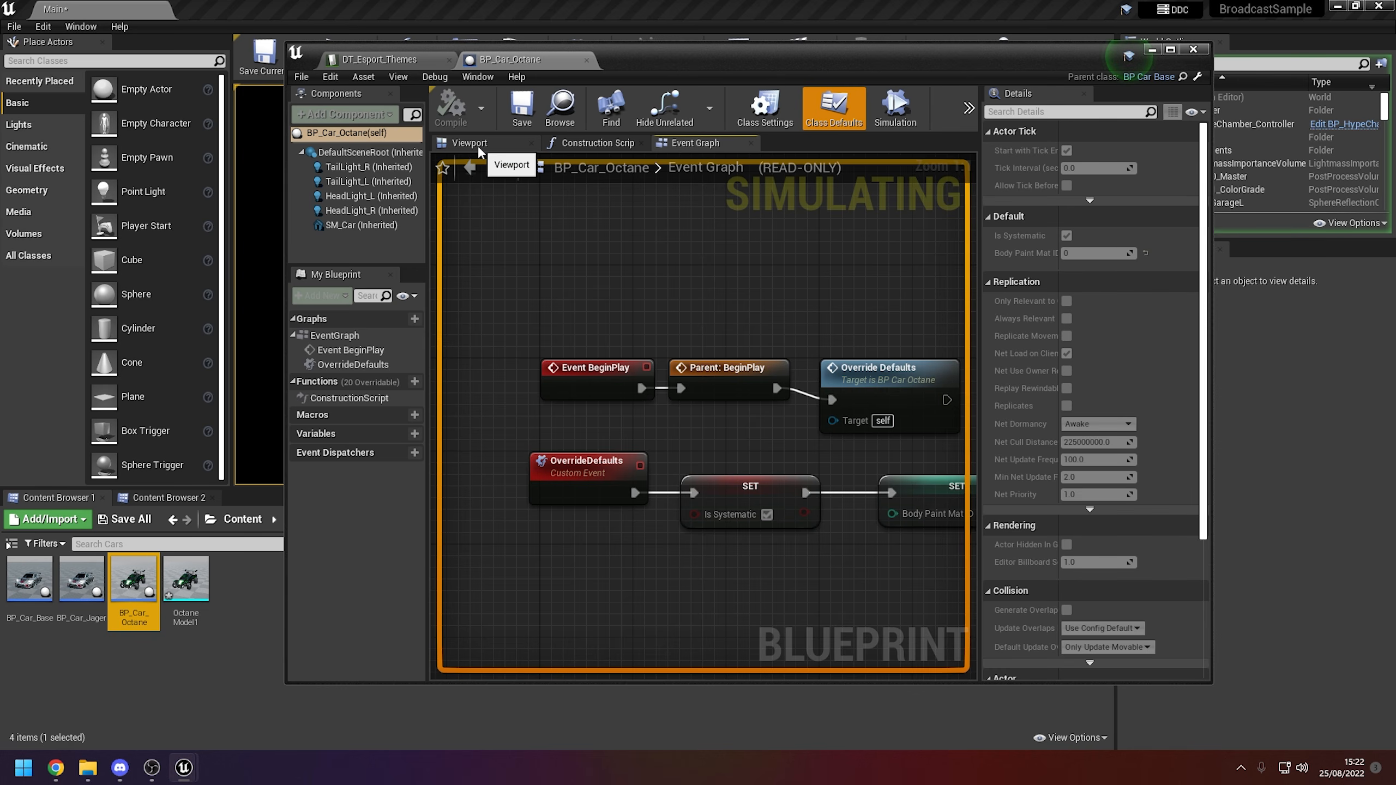
left_click(478, 144)
left_click(360, 225)
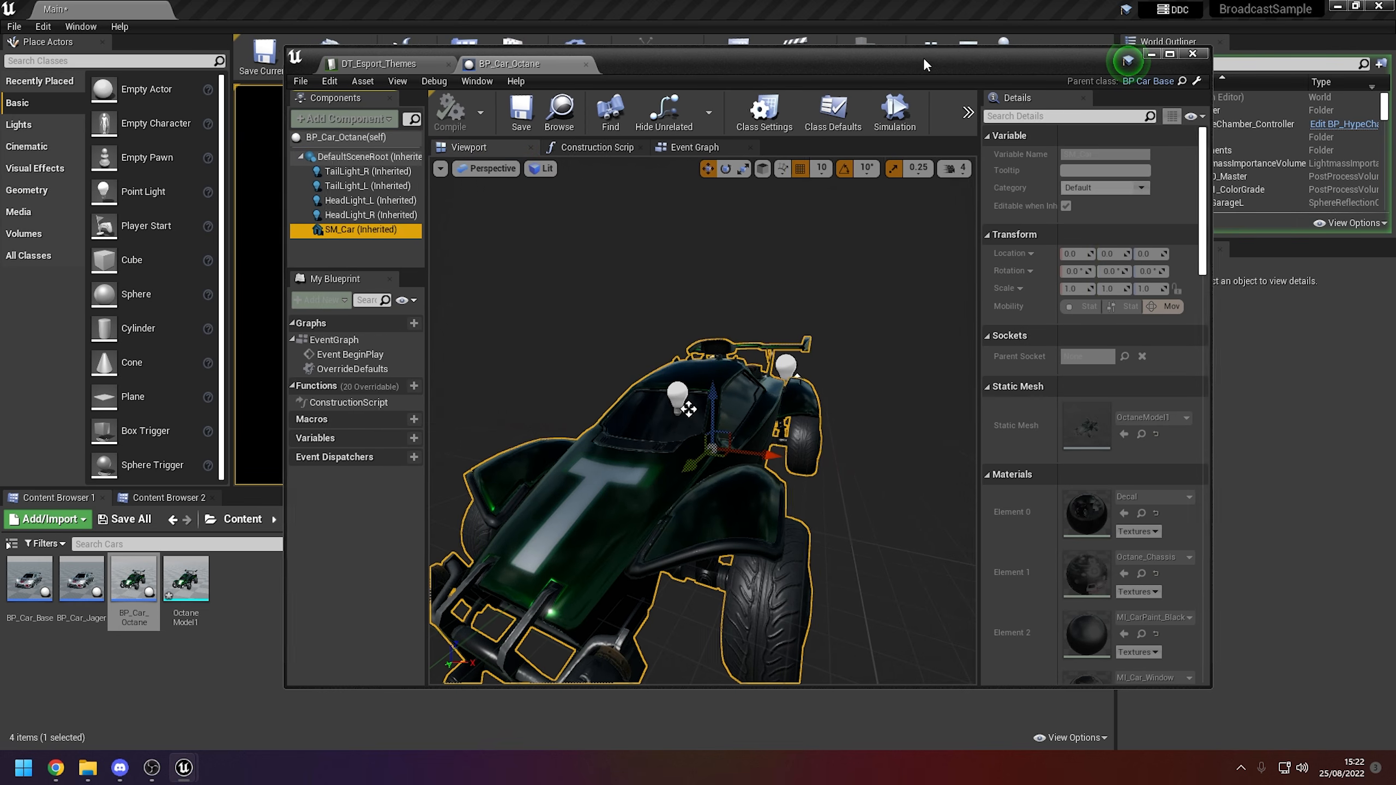
Stop the simulation, set the Z location of SM_Car in BP_Car_Octane to 38, and save and close the blueprint
left_click_drag(923, 57, 830, 49)
scroll(748, 300, "down", 5)
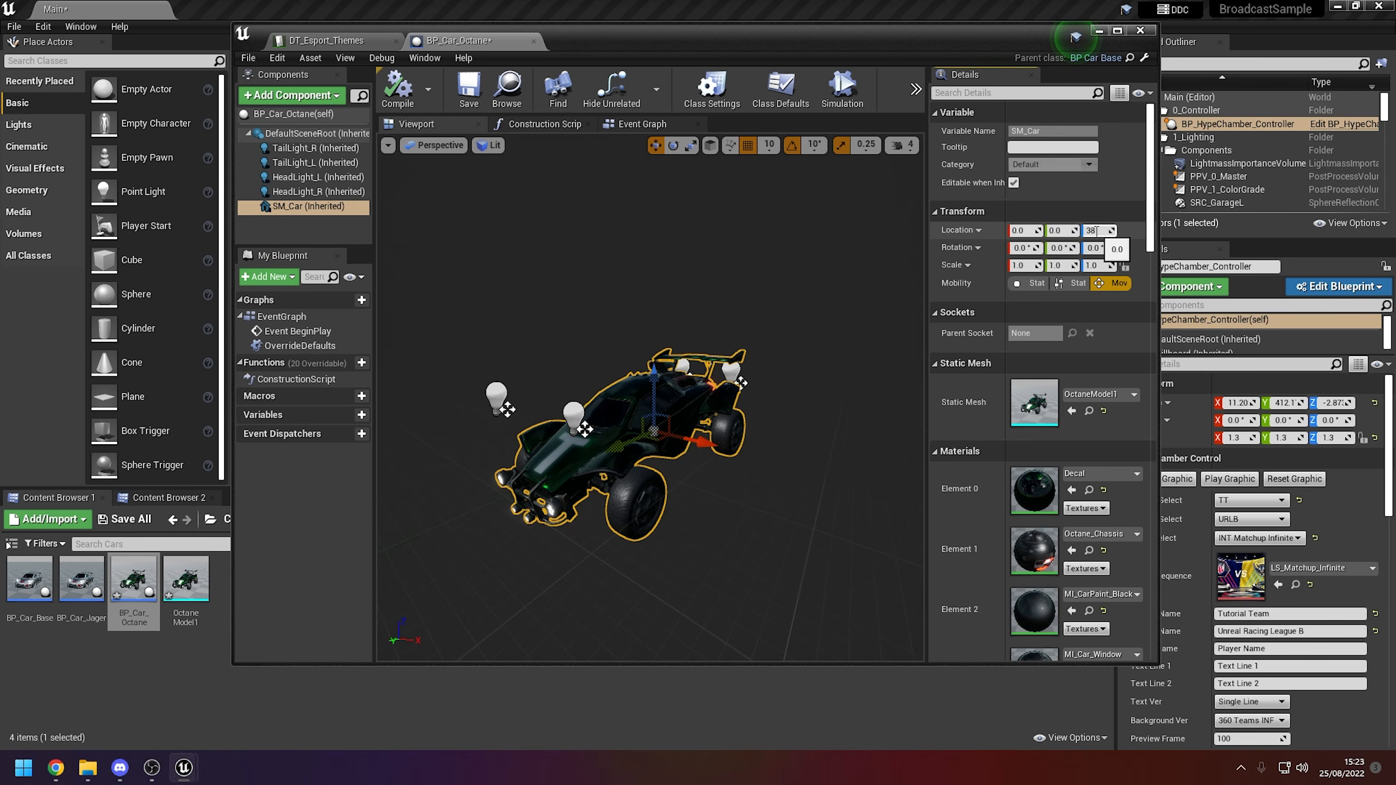
key("Return")
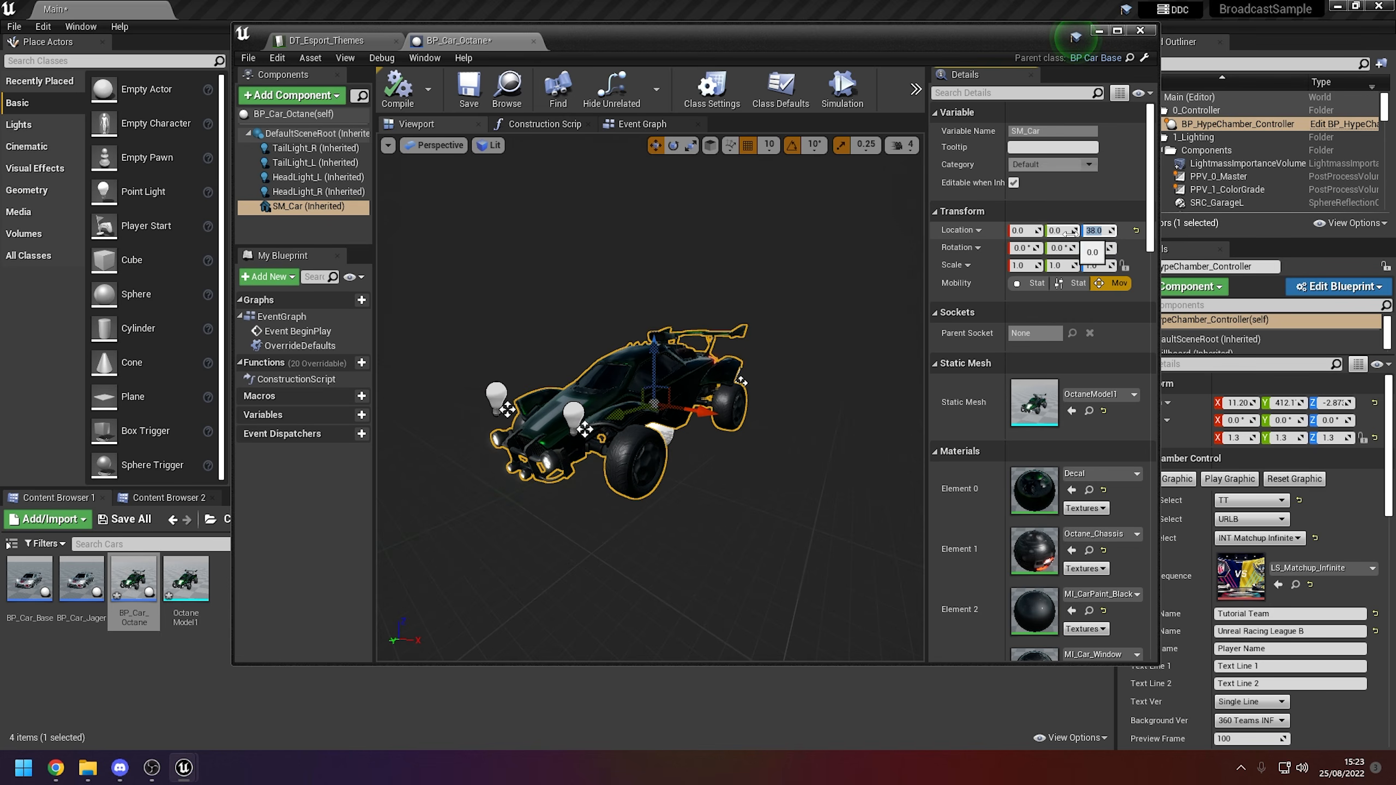
left_click(467, 93)
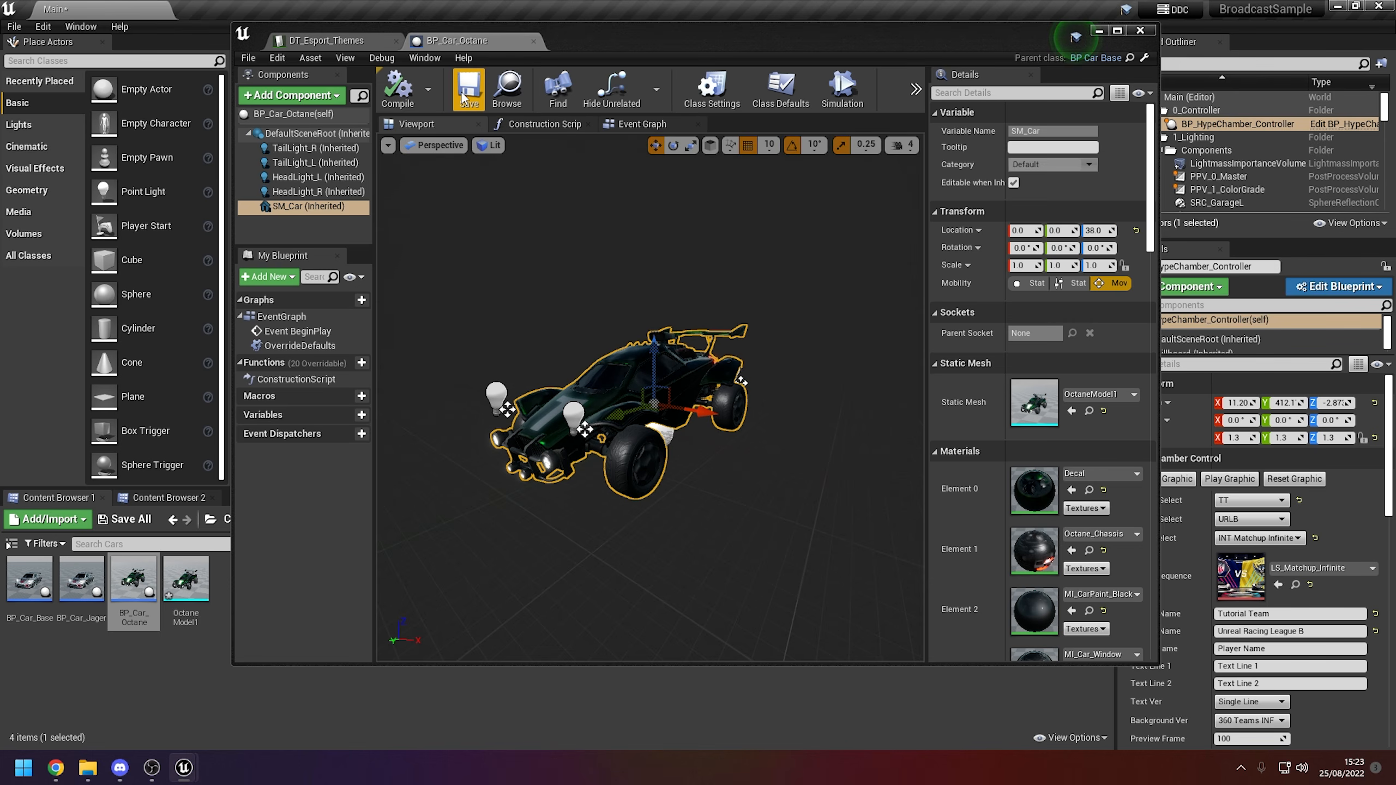
left_click(533, 42)
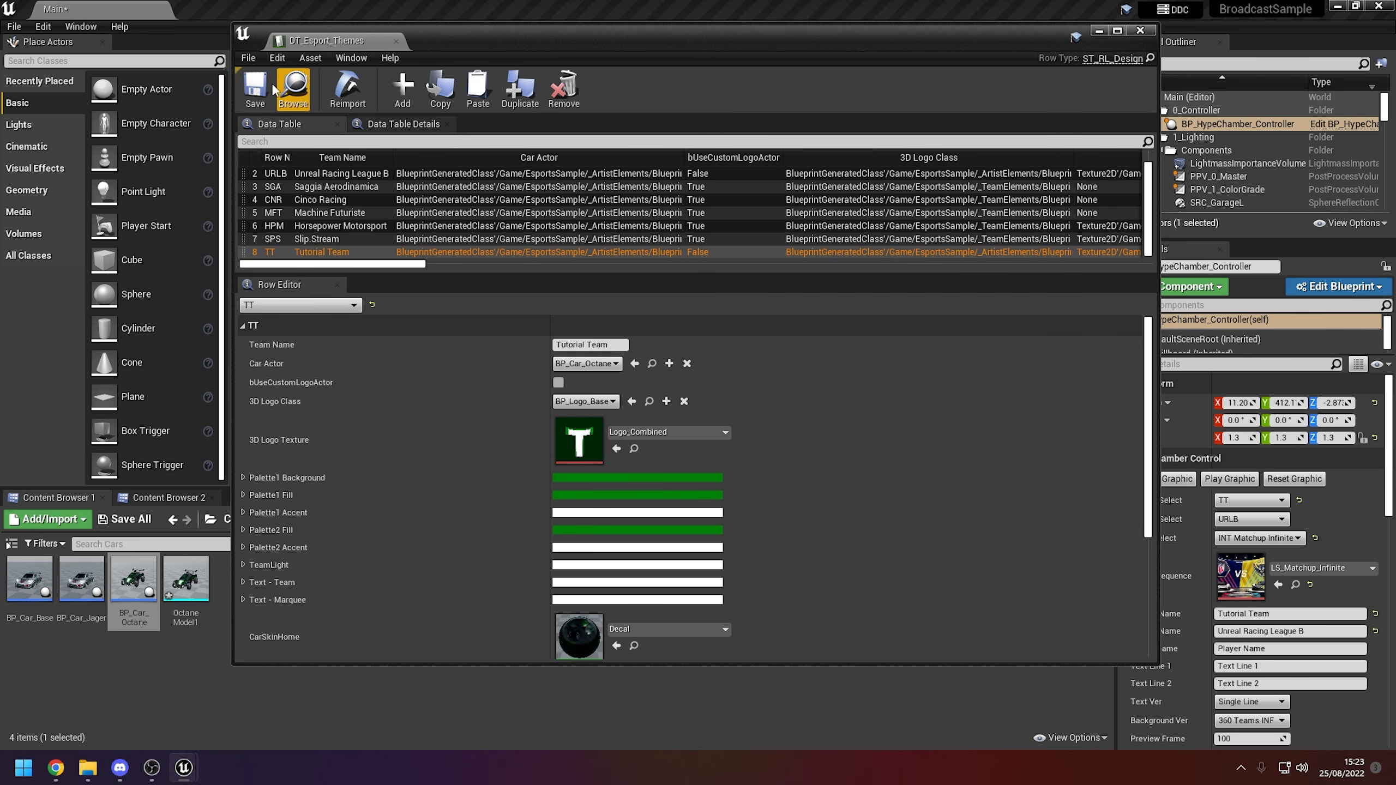
Close the data table, run the level again and play the matchup graphic from BP_HypeChamber_Controller to check the Octane car
left_click(397, 41)
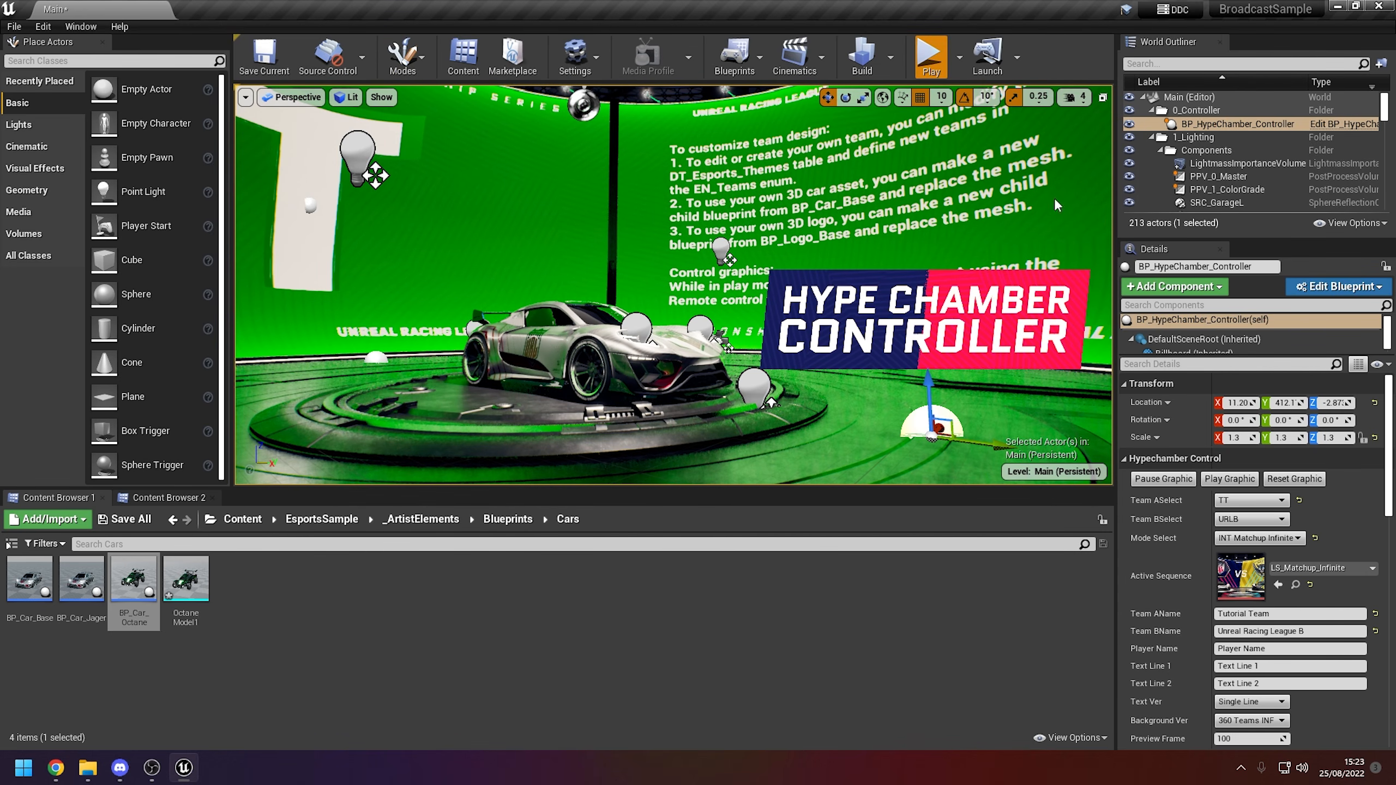
key("alt+p")
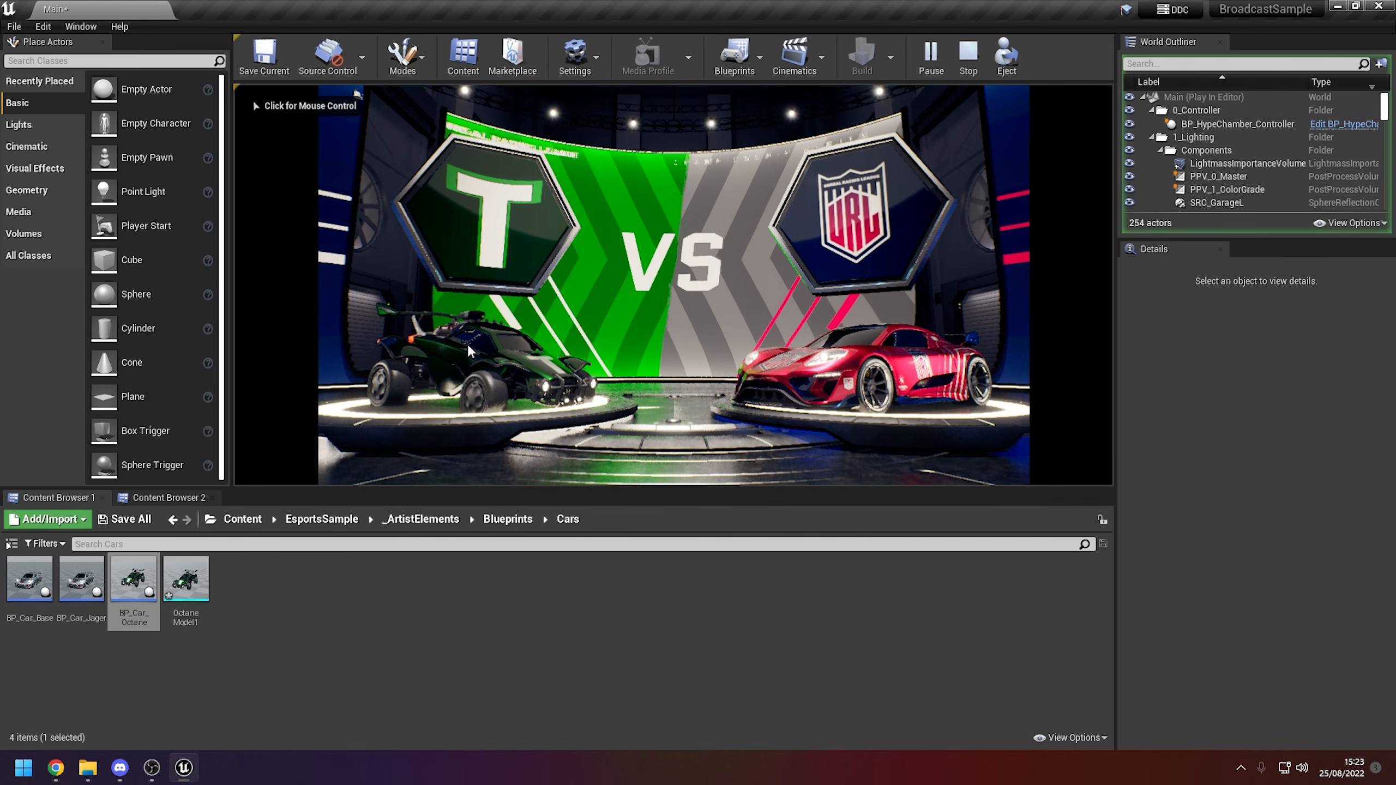
left_click(1237, 124)
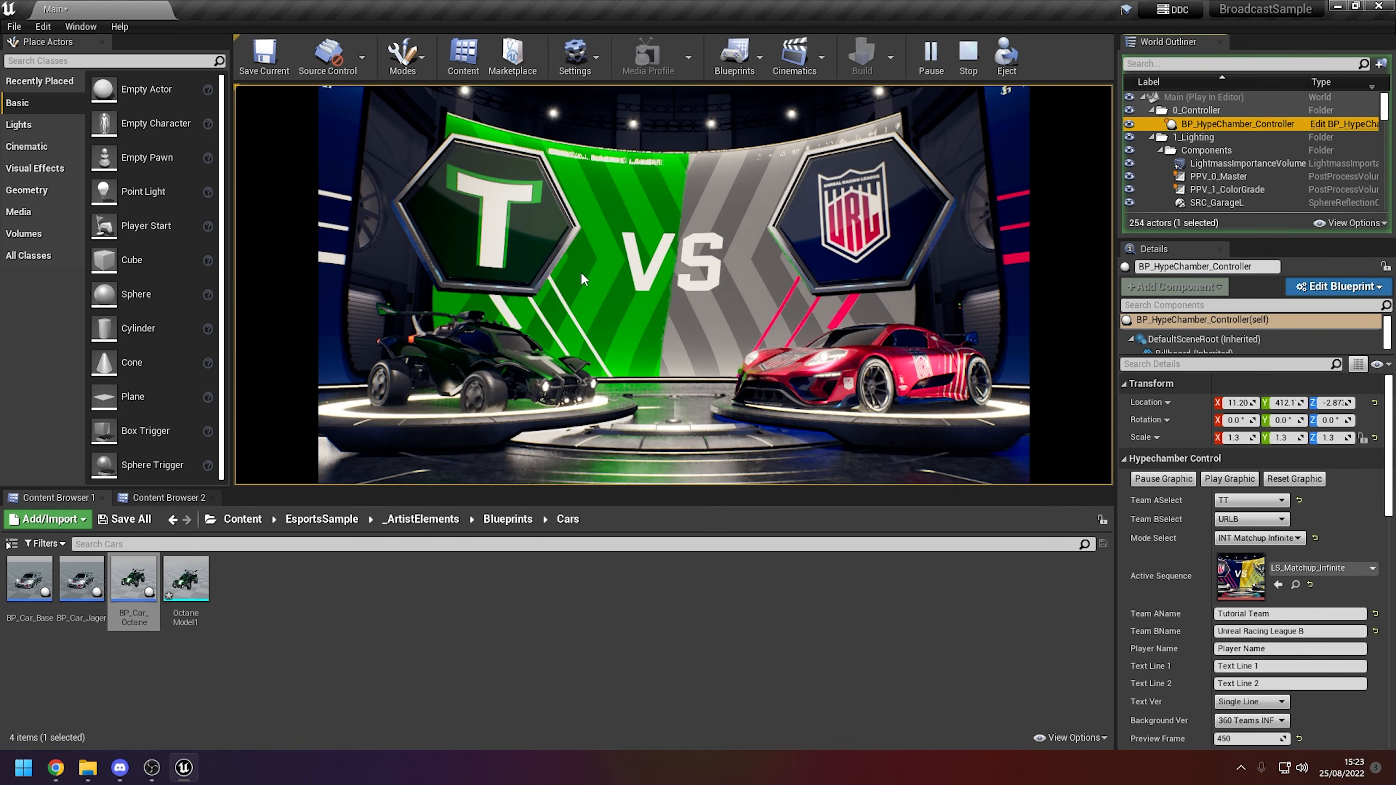
left_click(1230, 479)
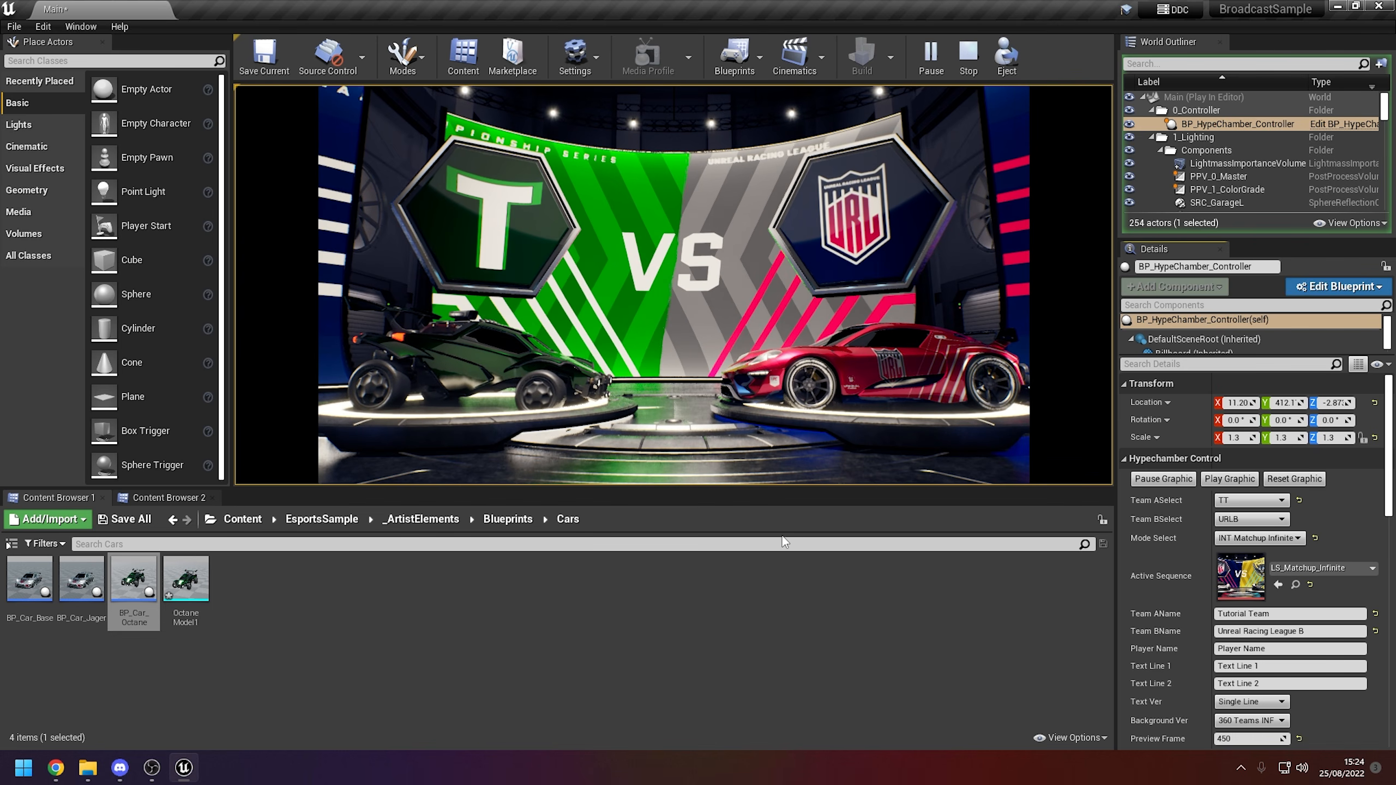
Play the controller's graphic in FS Team Hype Chamber Wide mode, and switch the mode to FS Team Hype Chamber Close
left_click(1251, 540)
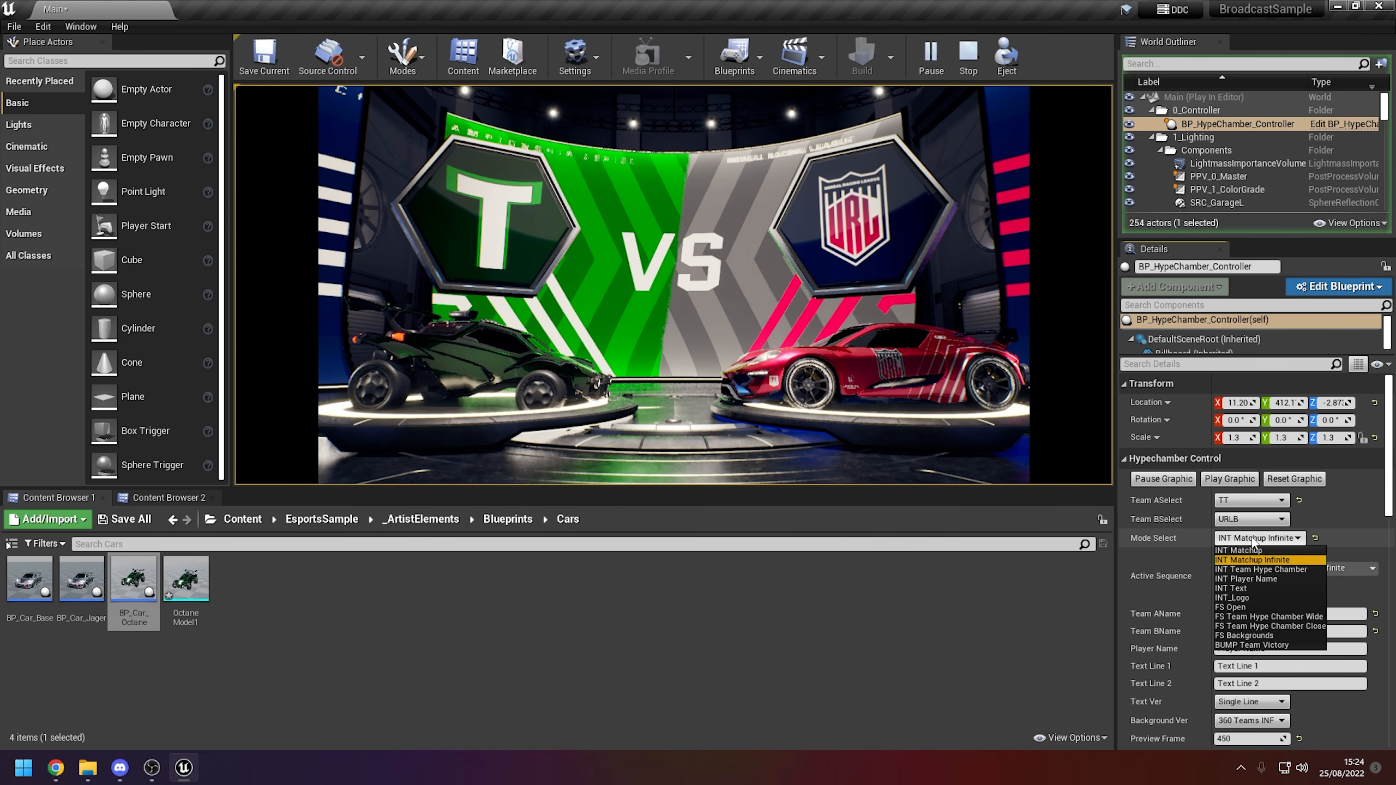
left_click(1259, 617)
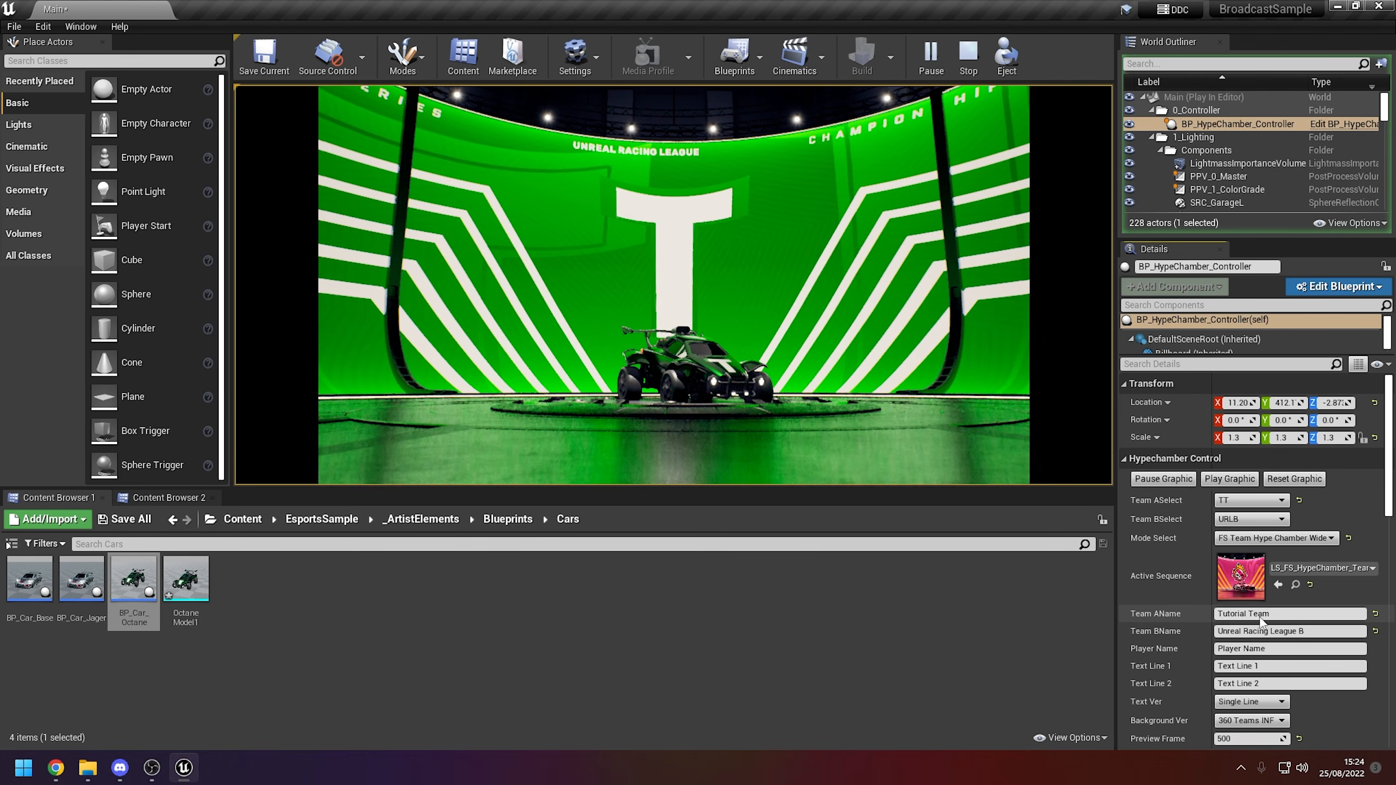
left_click(1218, 479)
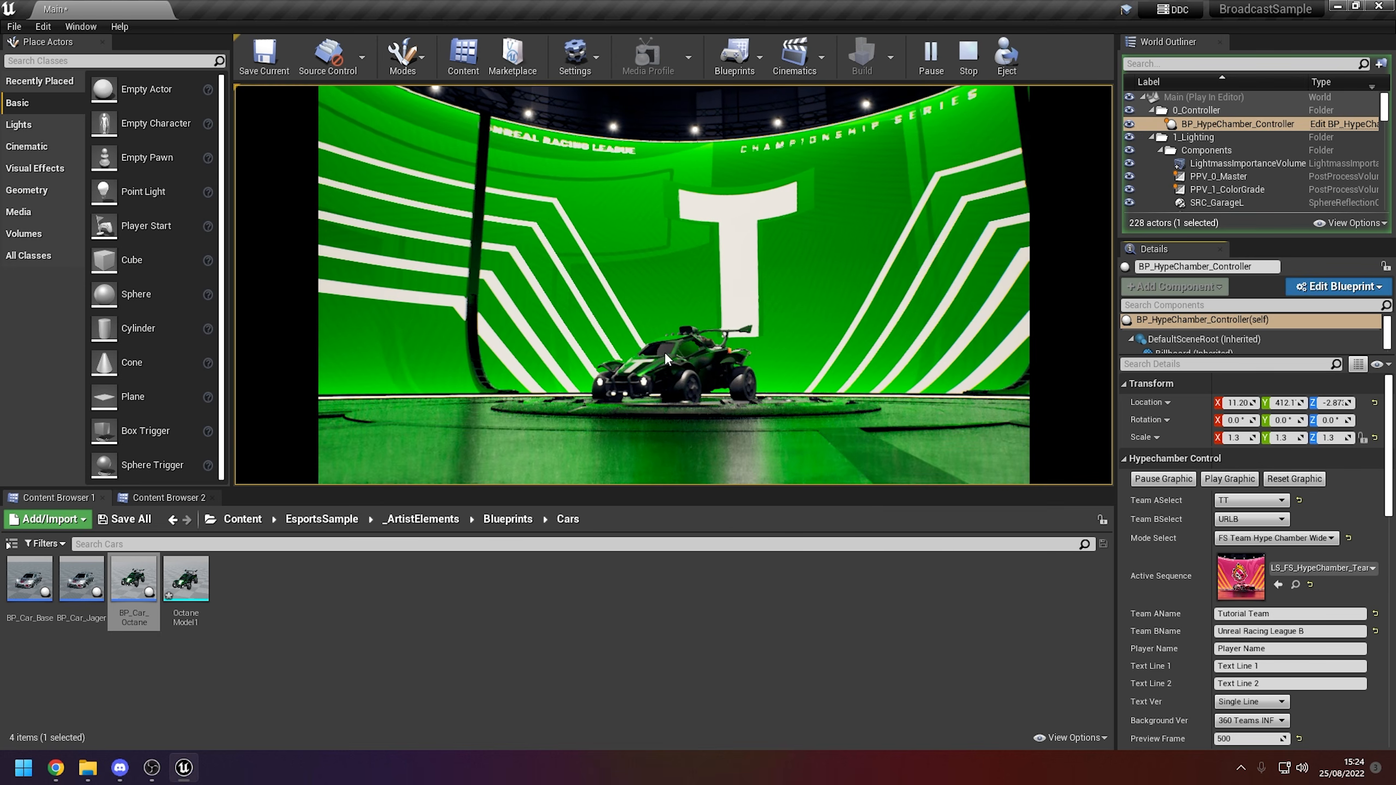
left_click(1274, 538)
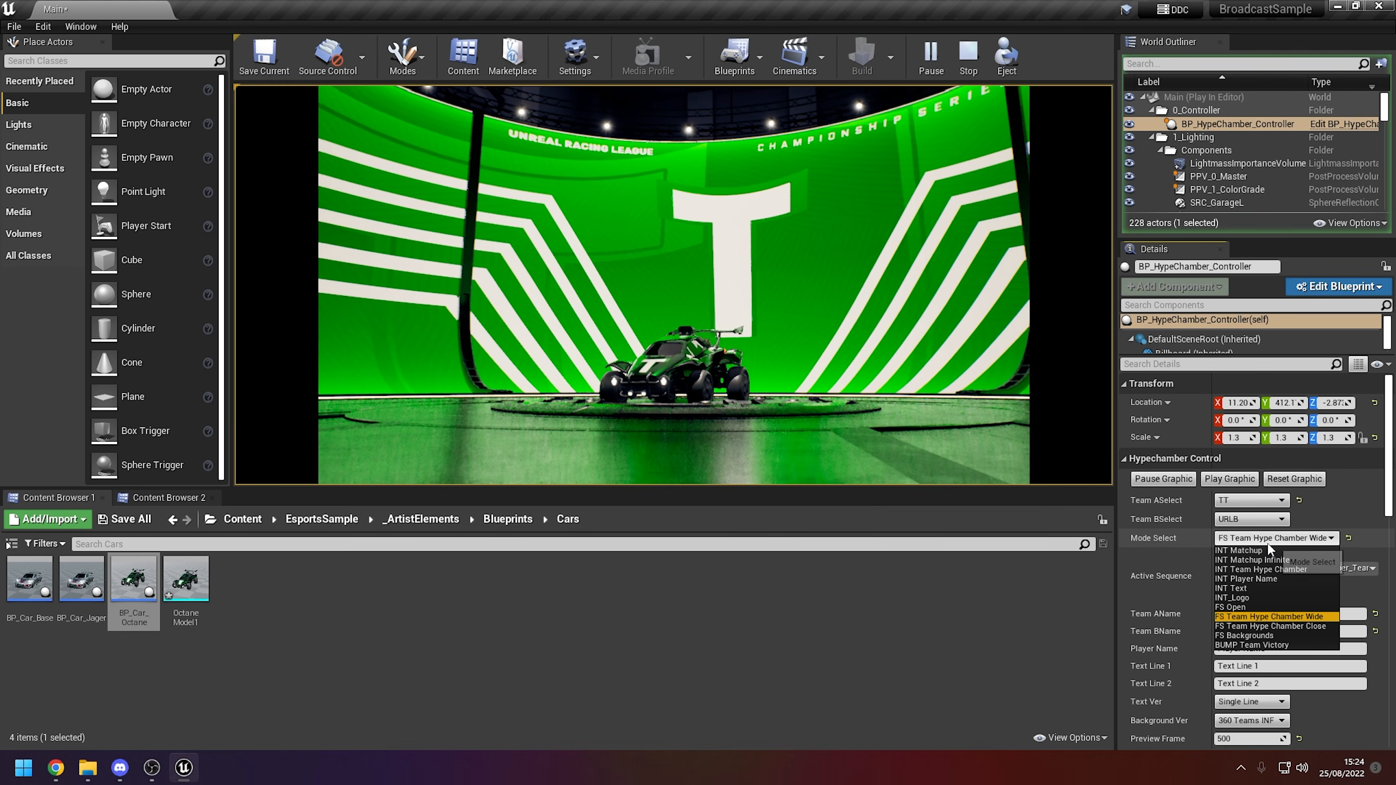
left_click(1267, 626)
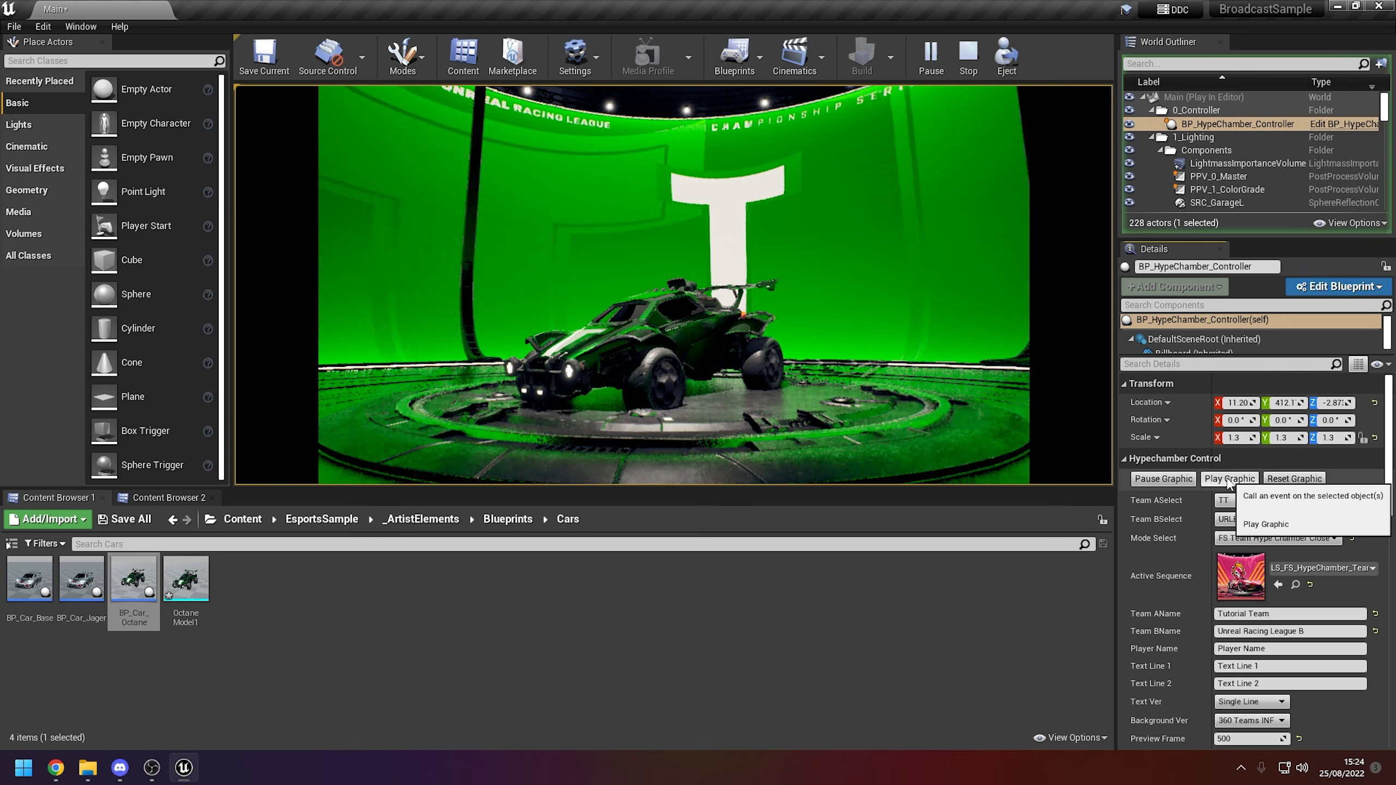